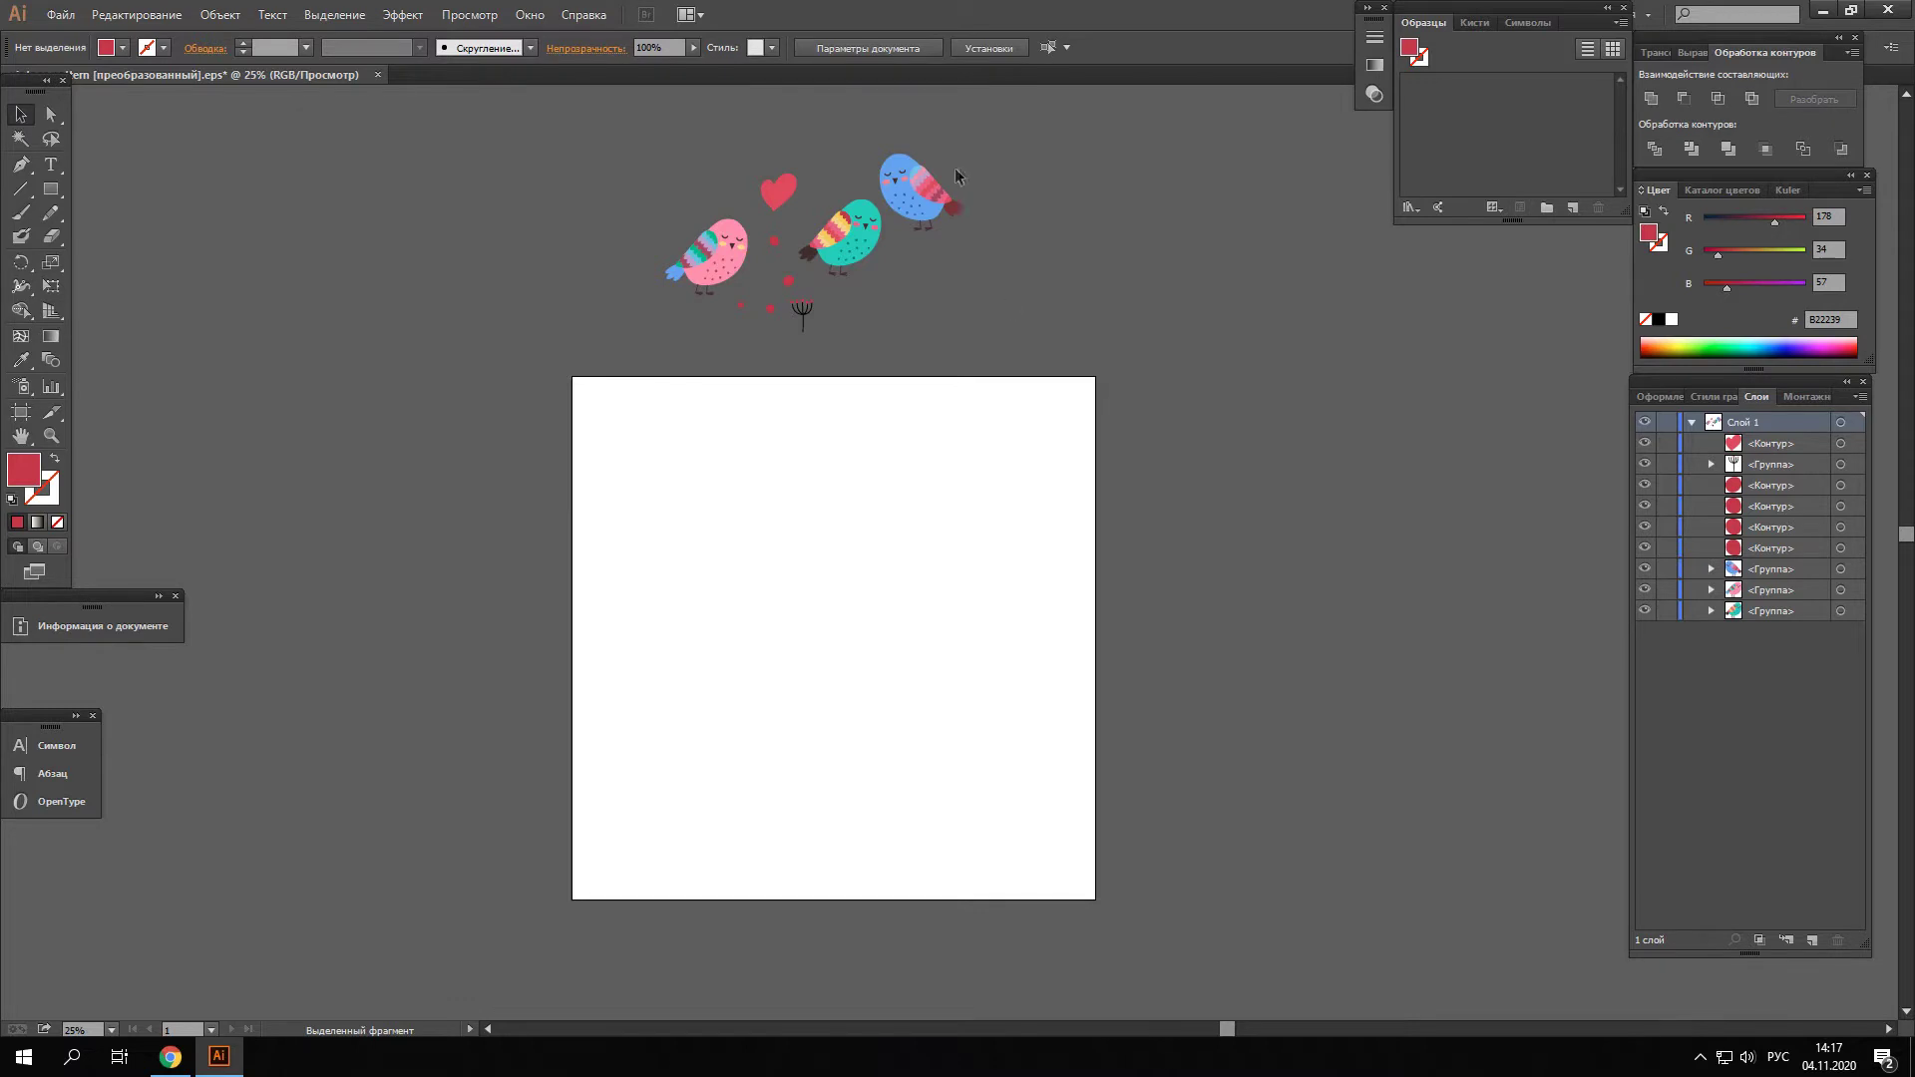
# Shift the pink bird up-left toward the others and check the 2100 px square artboard
pyautogui.moveTo(791, 223); pyautogui.dragTo(737, 176)
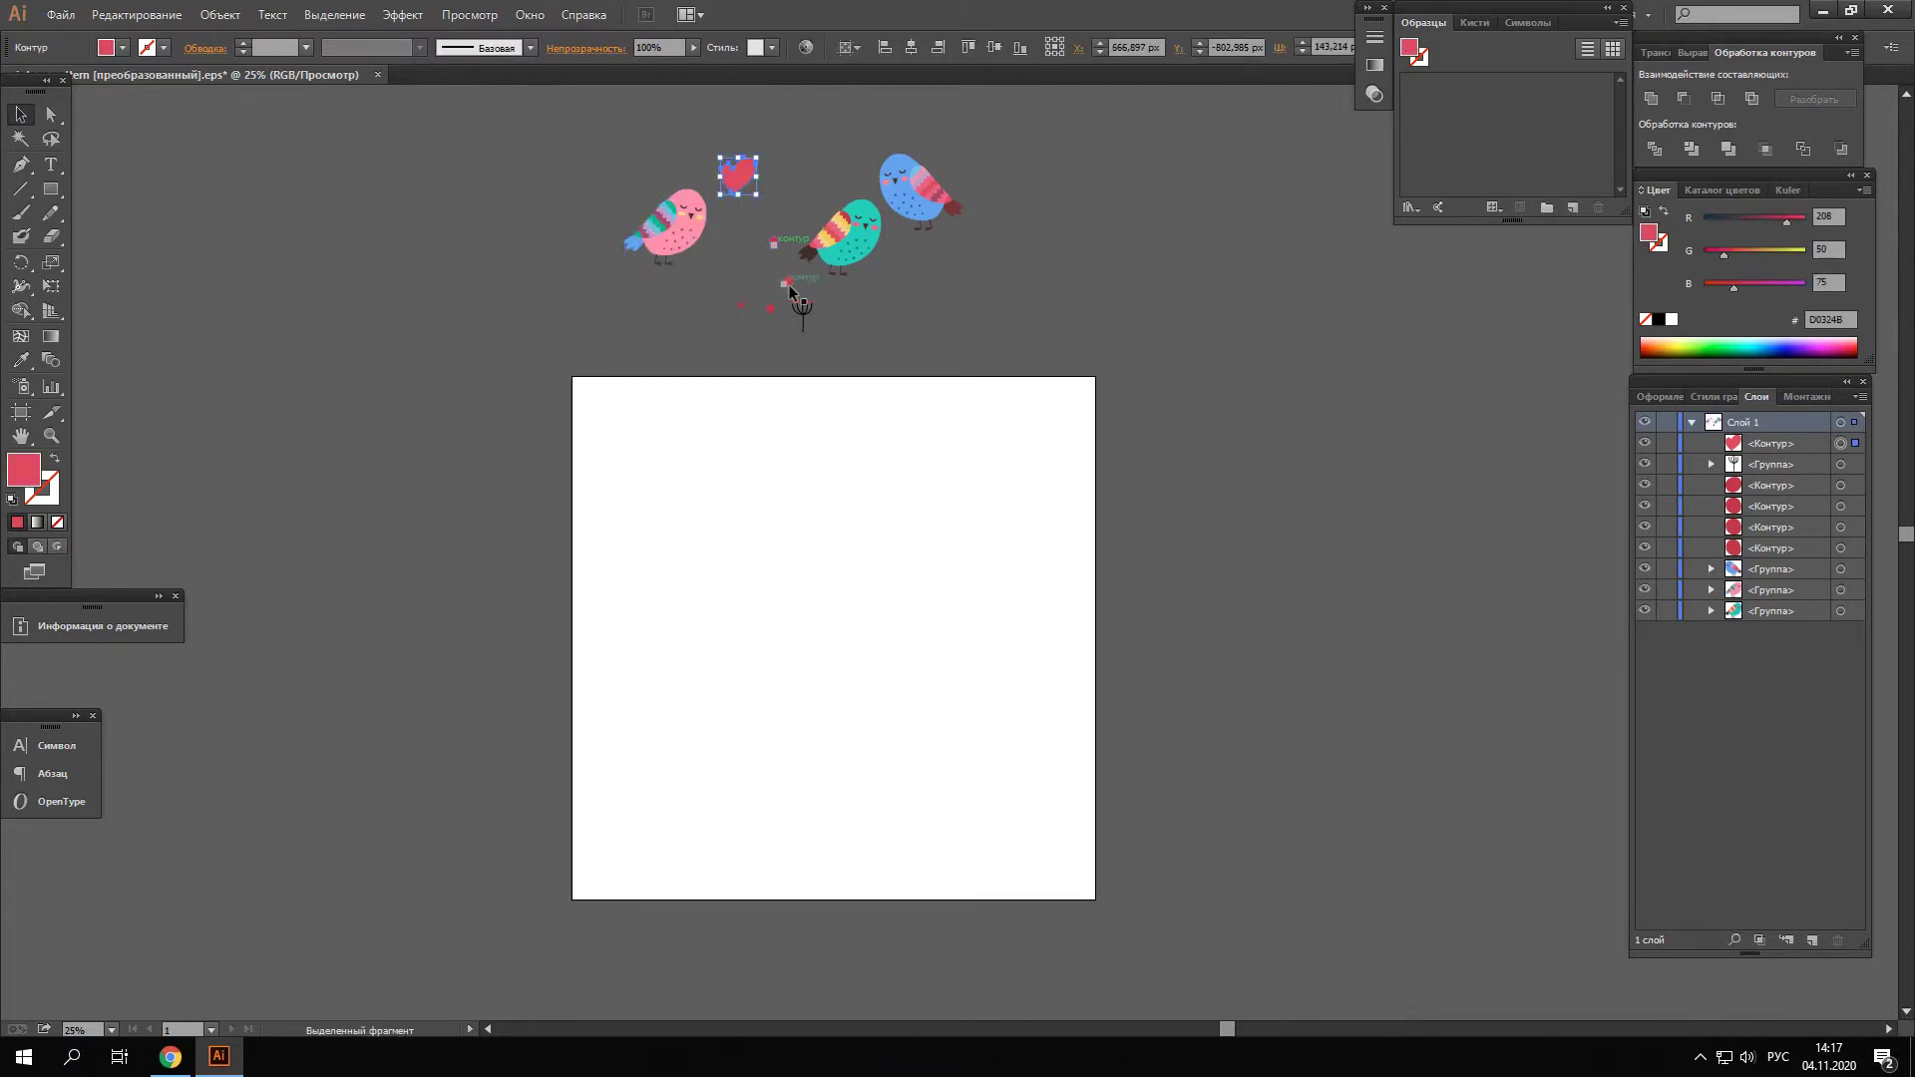
pyautogui.click(965, 333)
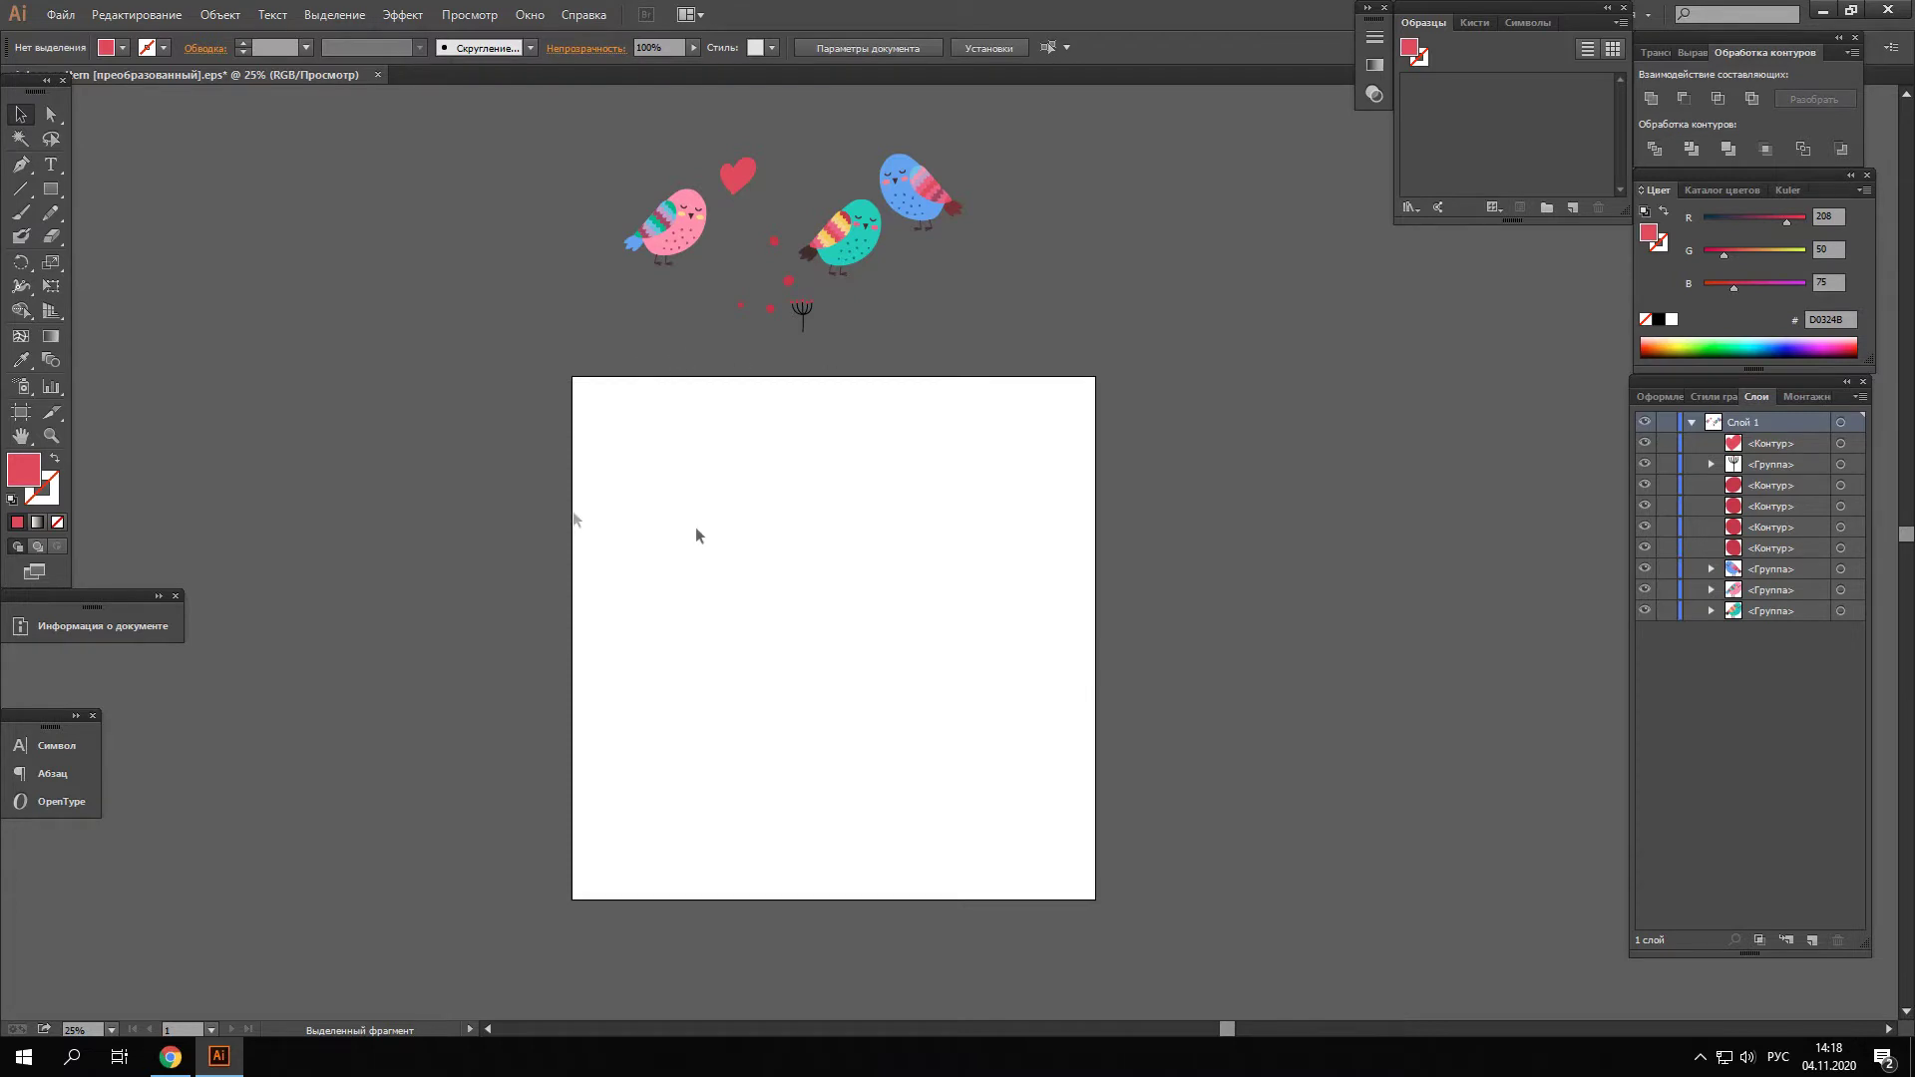
pyautogui.click(21, 412)
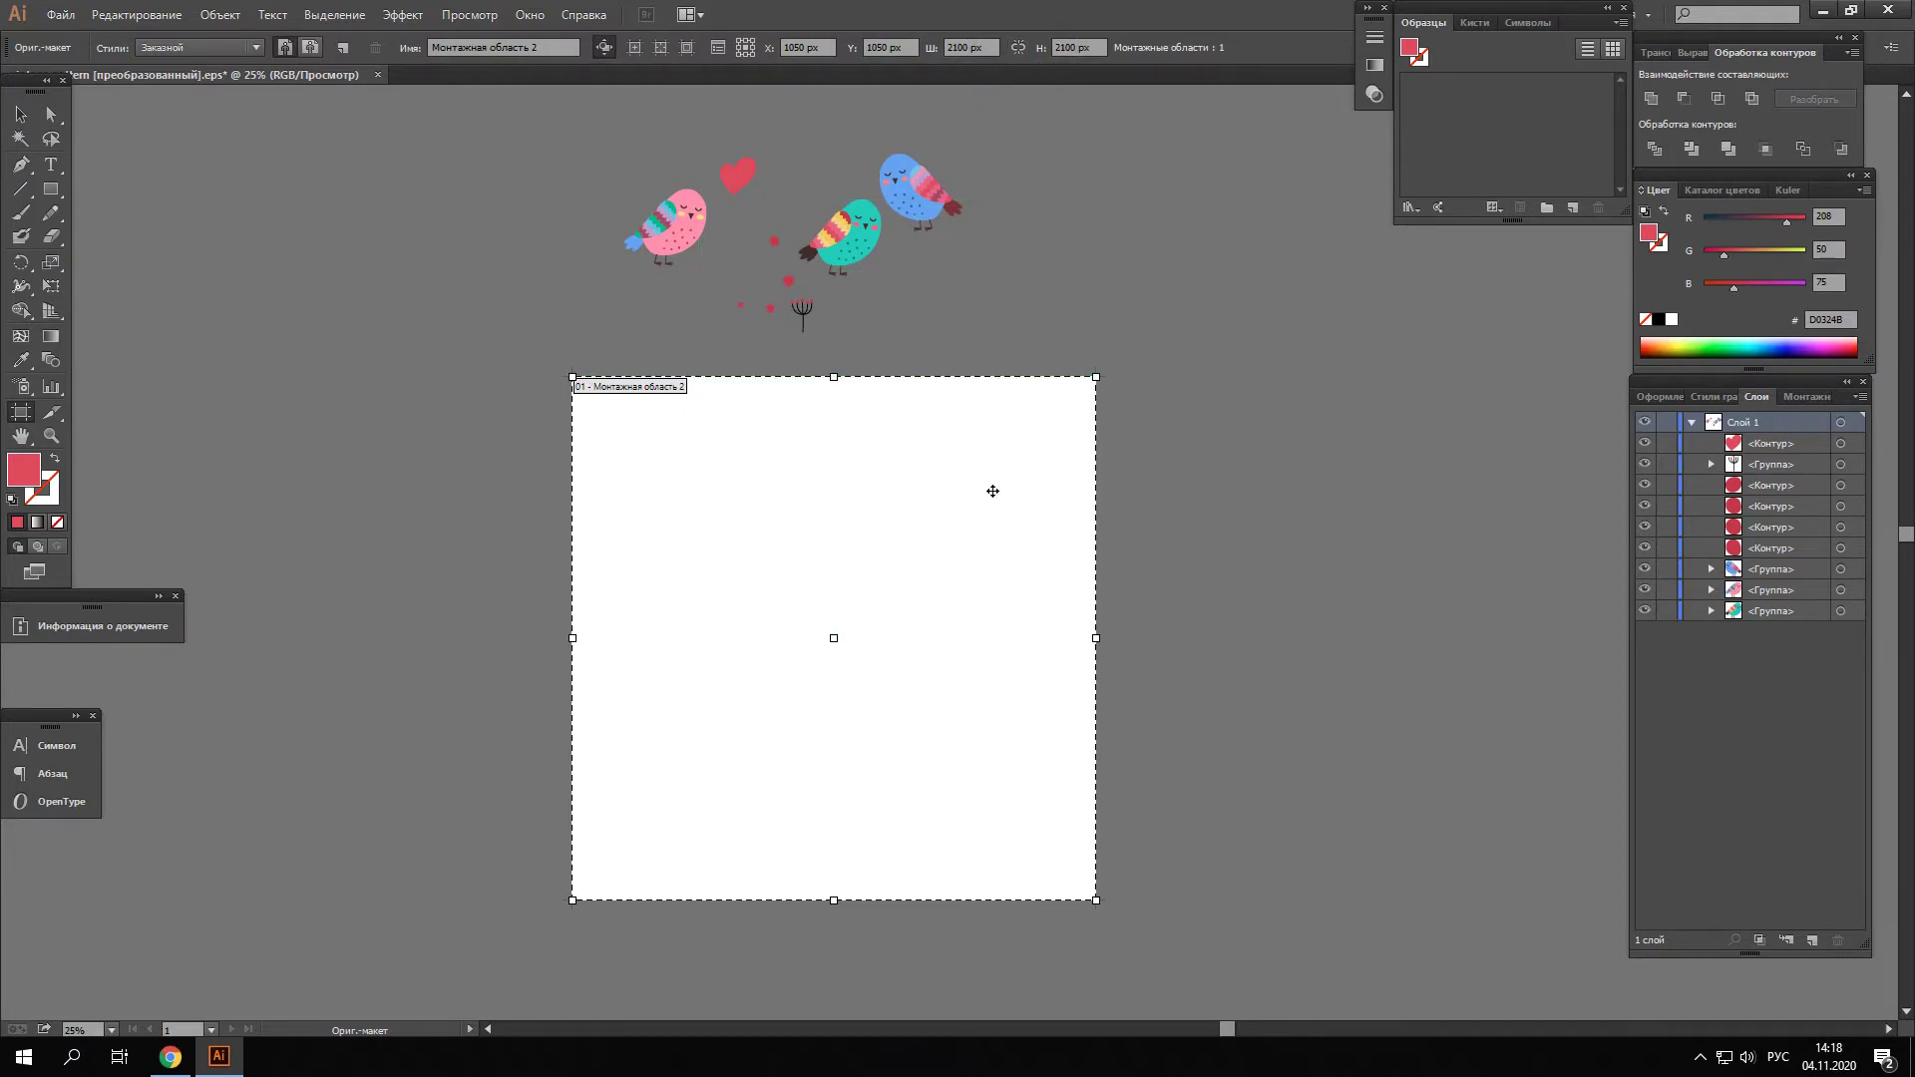
pyautogui.press('Escape')
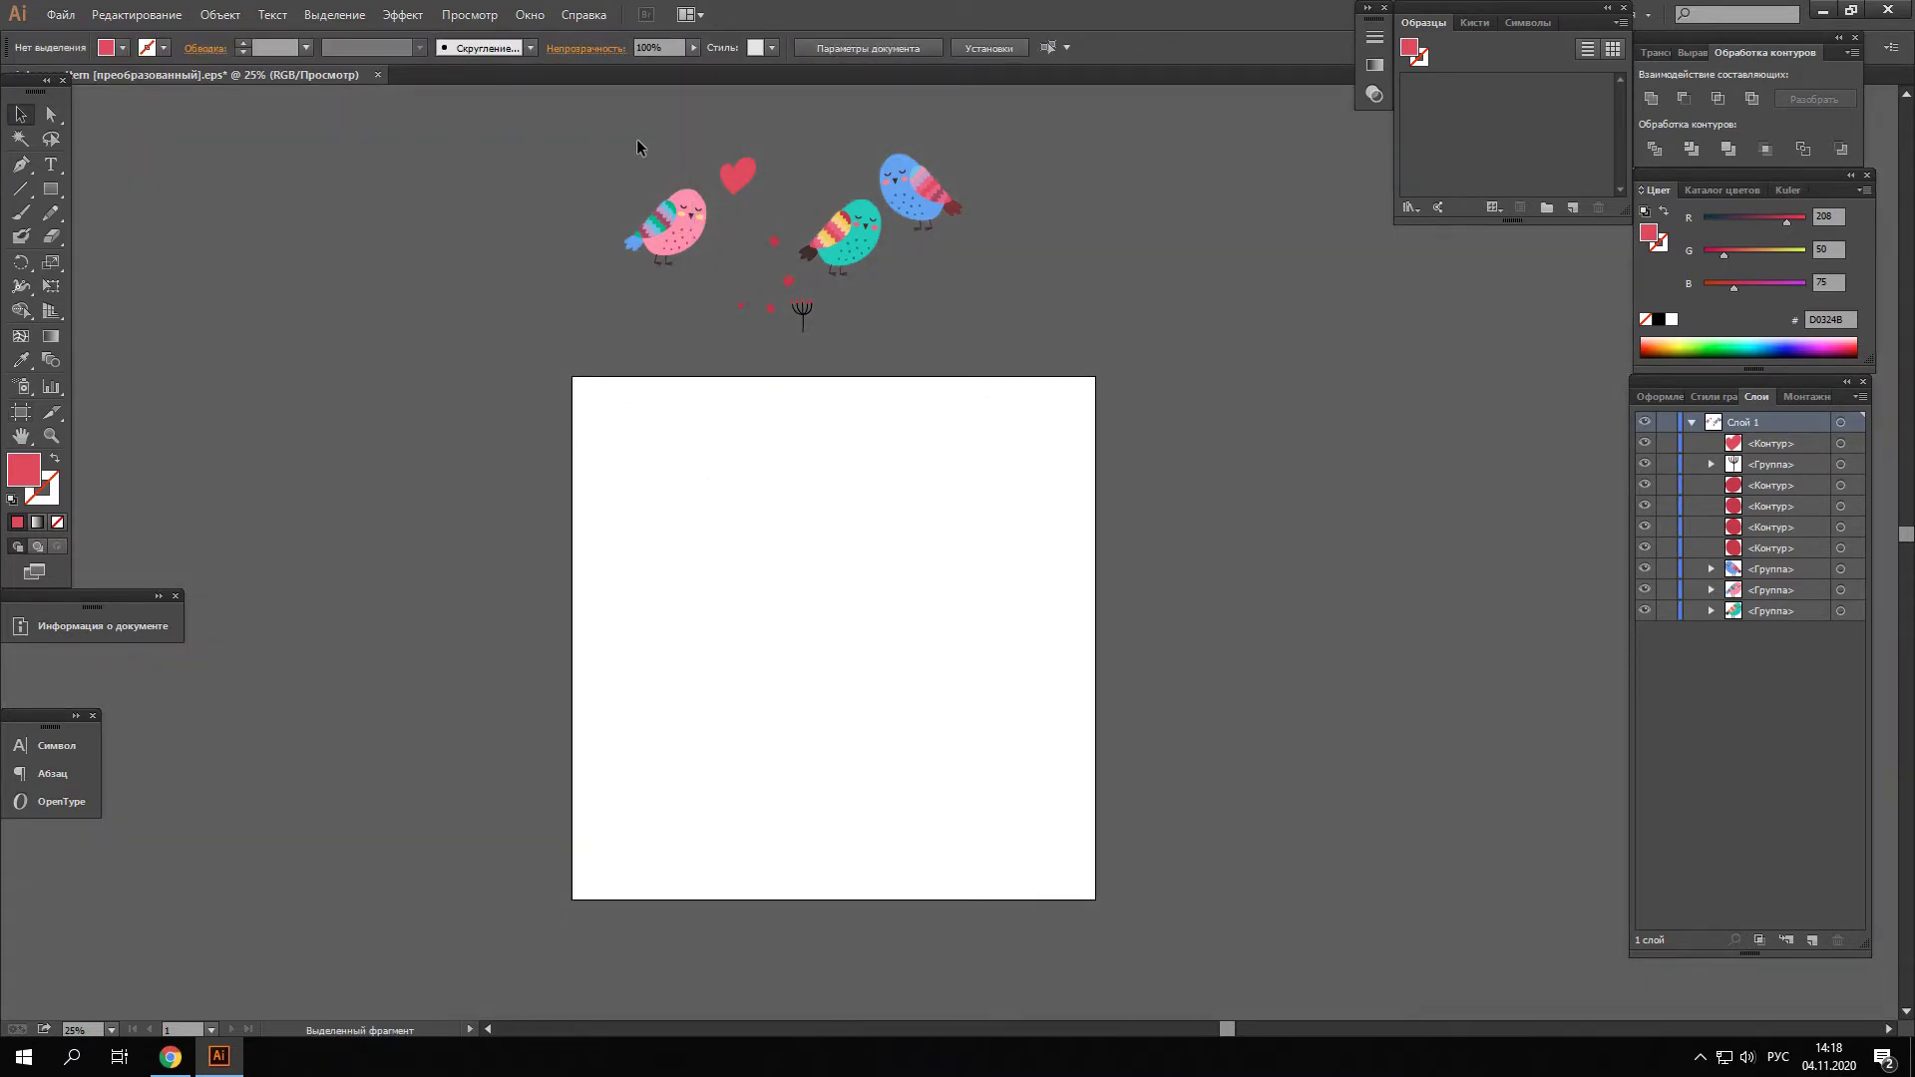
pyautogui.moveTo(1008, 359); pyautogui.dragTo(623, 145)
# Scale all the artwork up and drag the pink bird down to the artboard's top-left corner
pyautogui.moveTo(966, 332); pyautogui.dragTo(1105, 445)
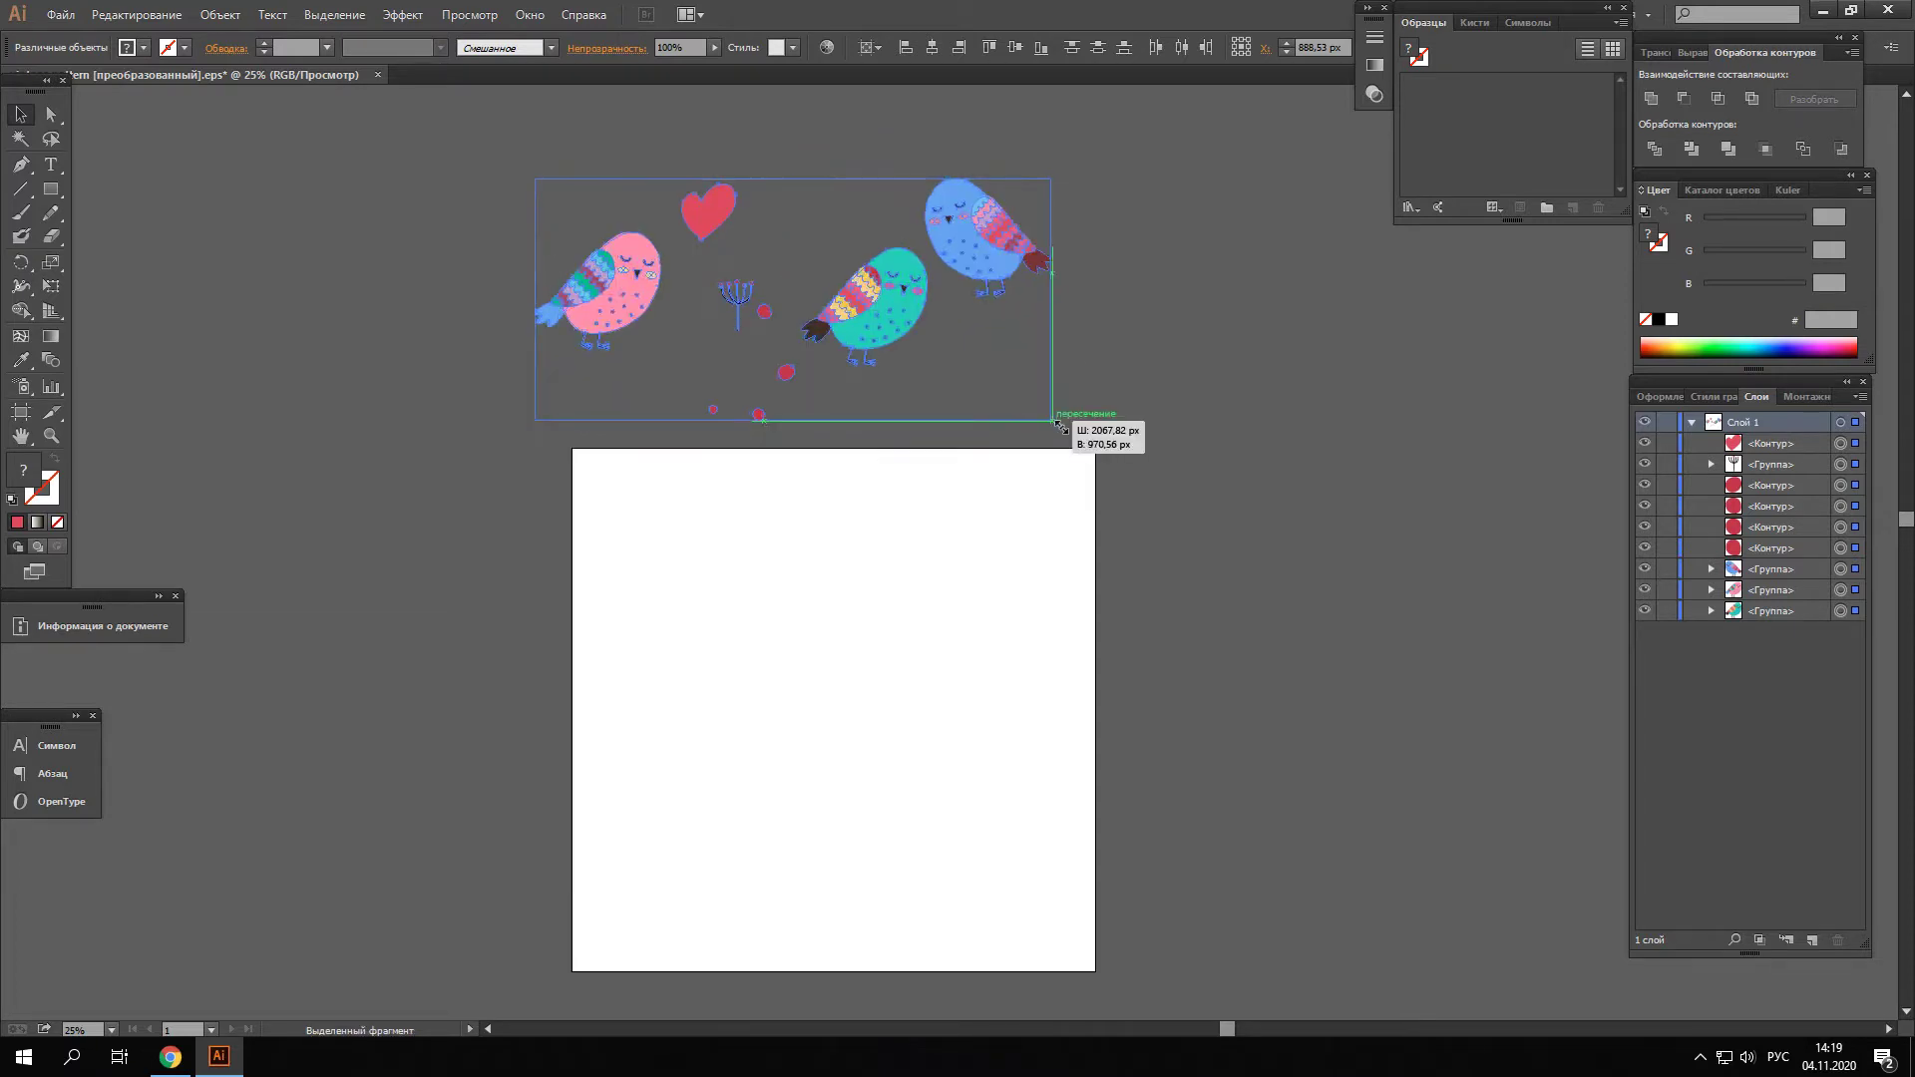
pyautogui.click(1184, 375)
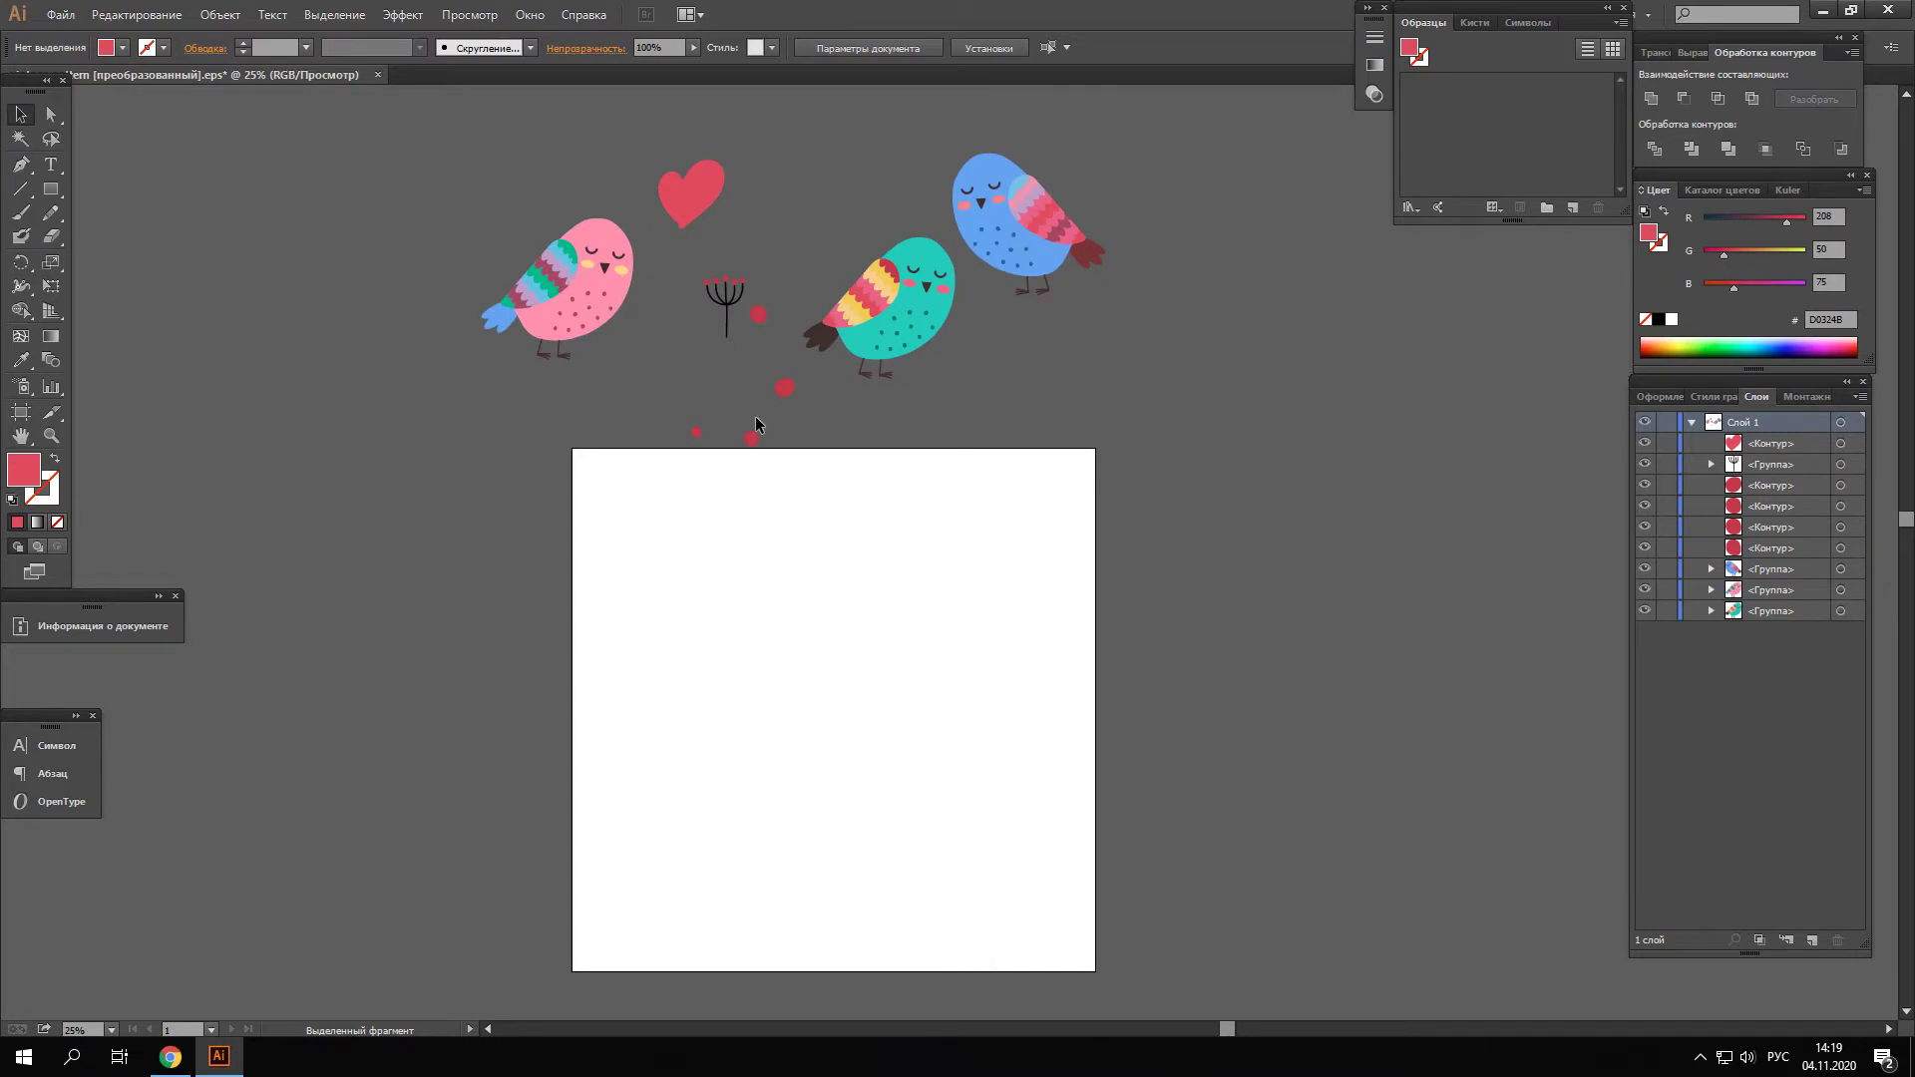
pyautogui.moveTo(596, 294); pyautogui.dragTo(596, 481)
pyautogui.click(638, 370)
# Fine-tune the pink bird over the top-left corner and drag a copy toward the right edge
pyautogui.scroll(1, 581, 442)
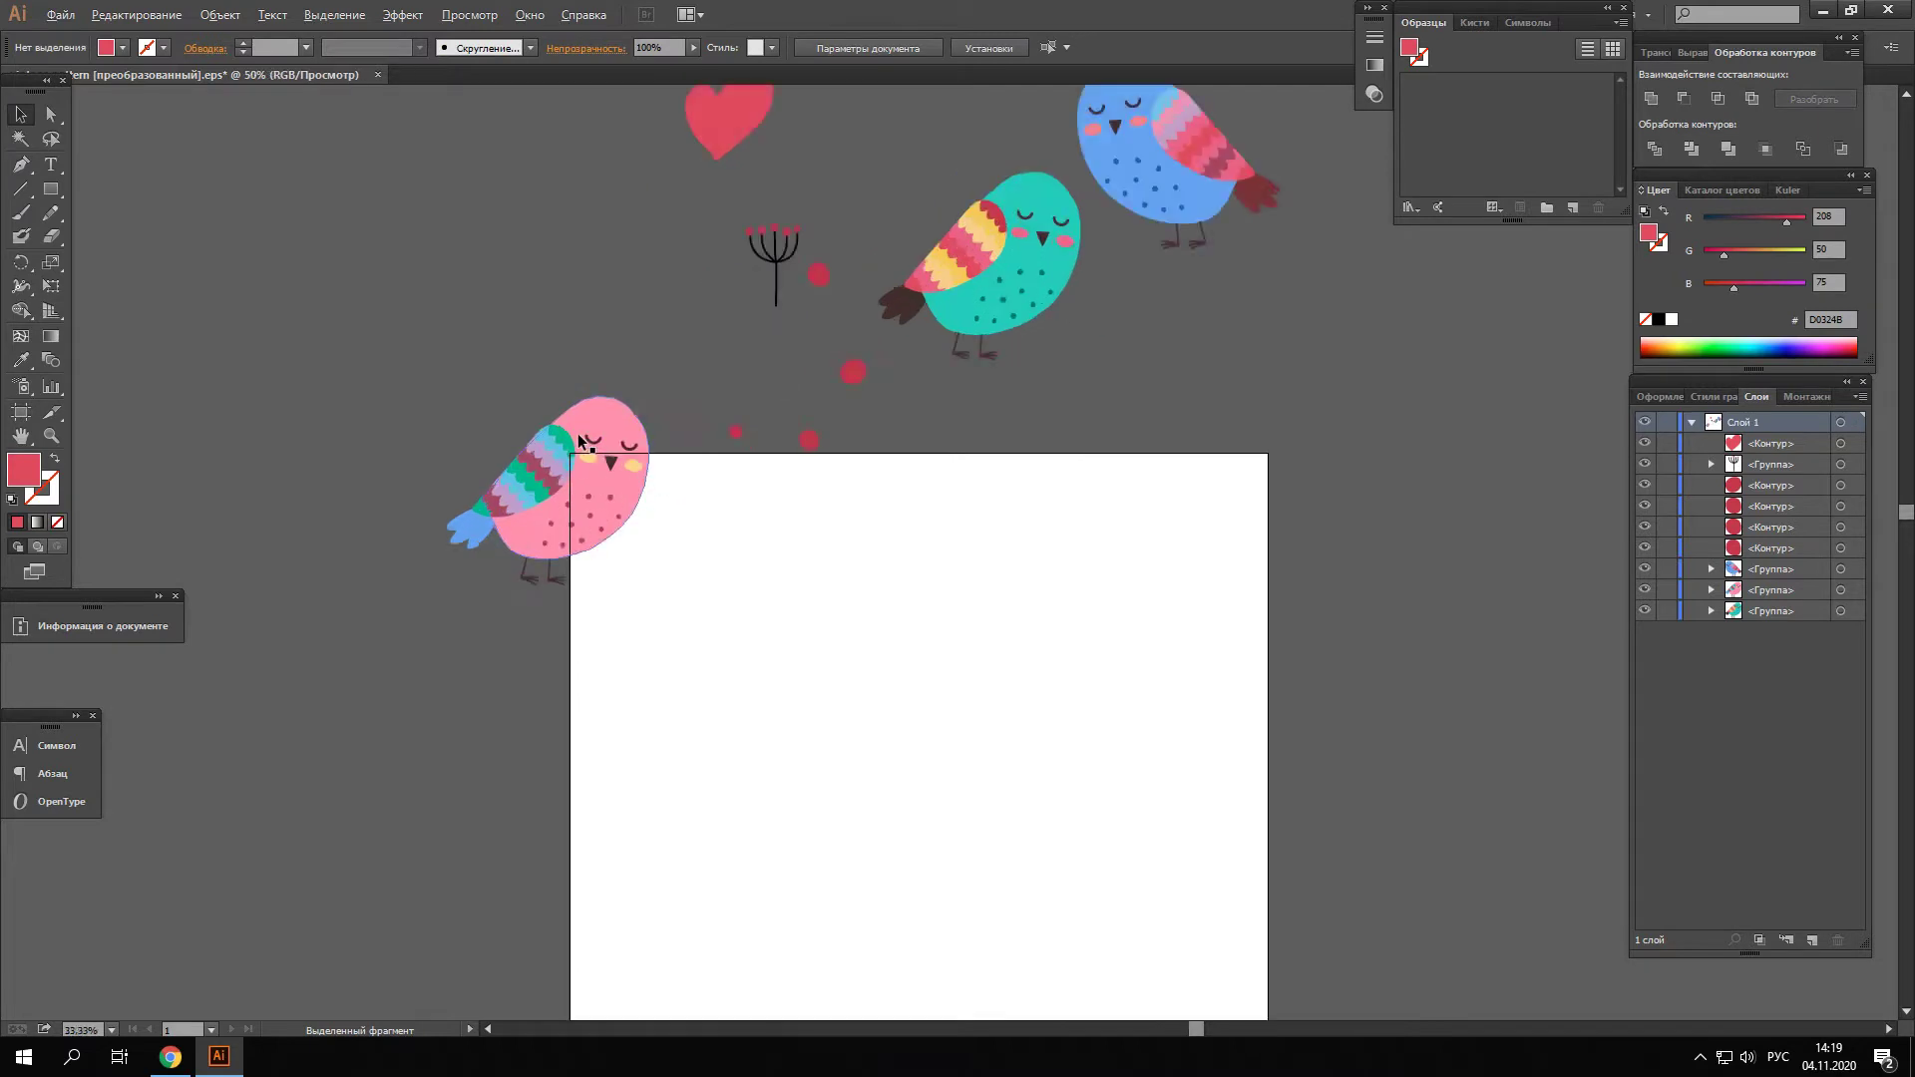
pyautogui.scroll(1, 582, 441)
pyautogui.moveTo(591, 524); pyautogui.dragTo(624, 466)
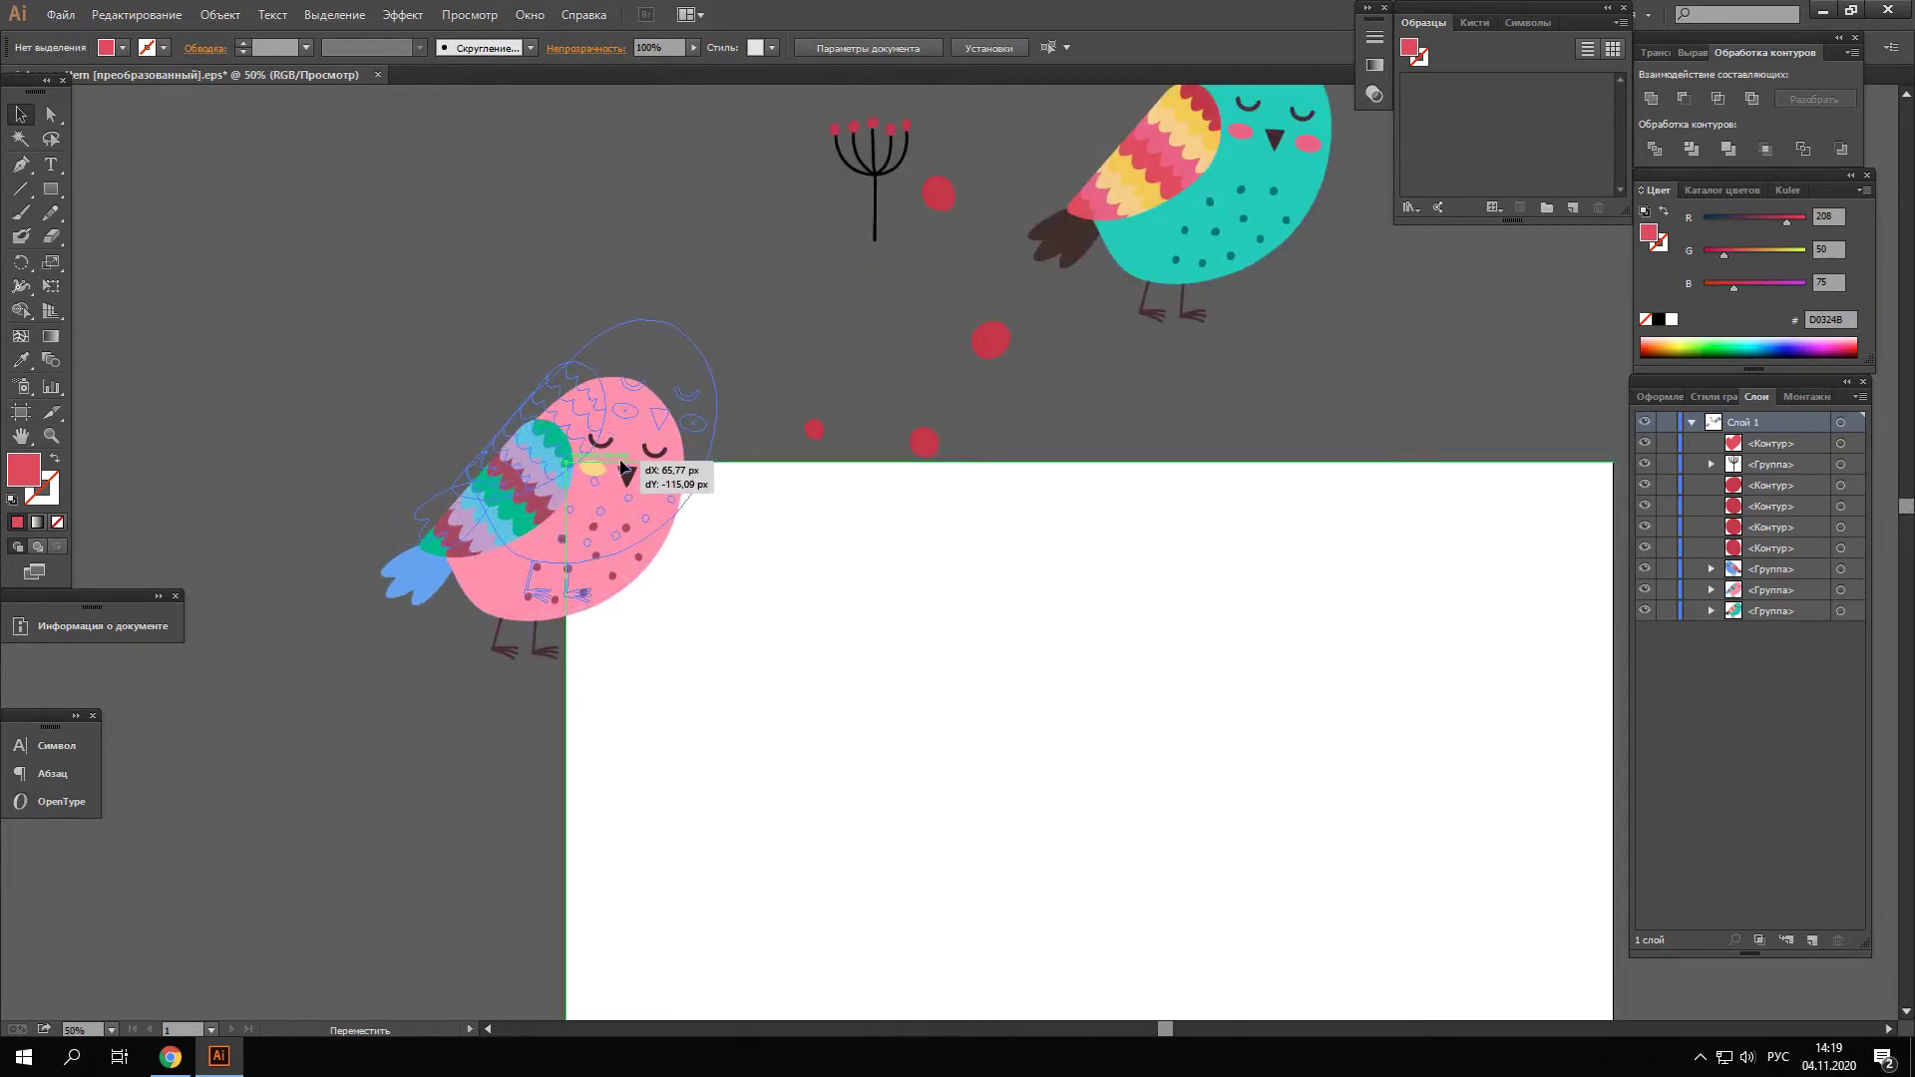
pyautogui.moveTo(623, 466); pyautogui.dragTo(622, 466)
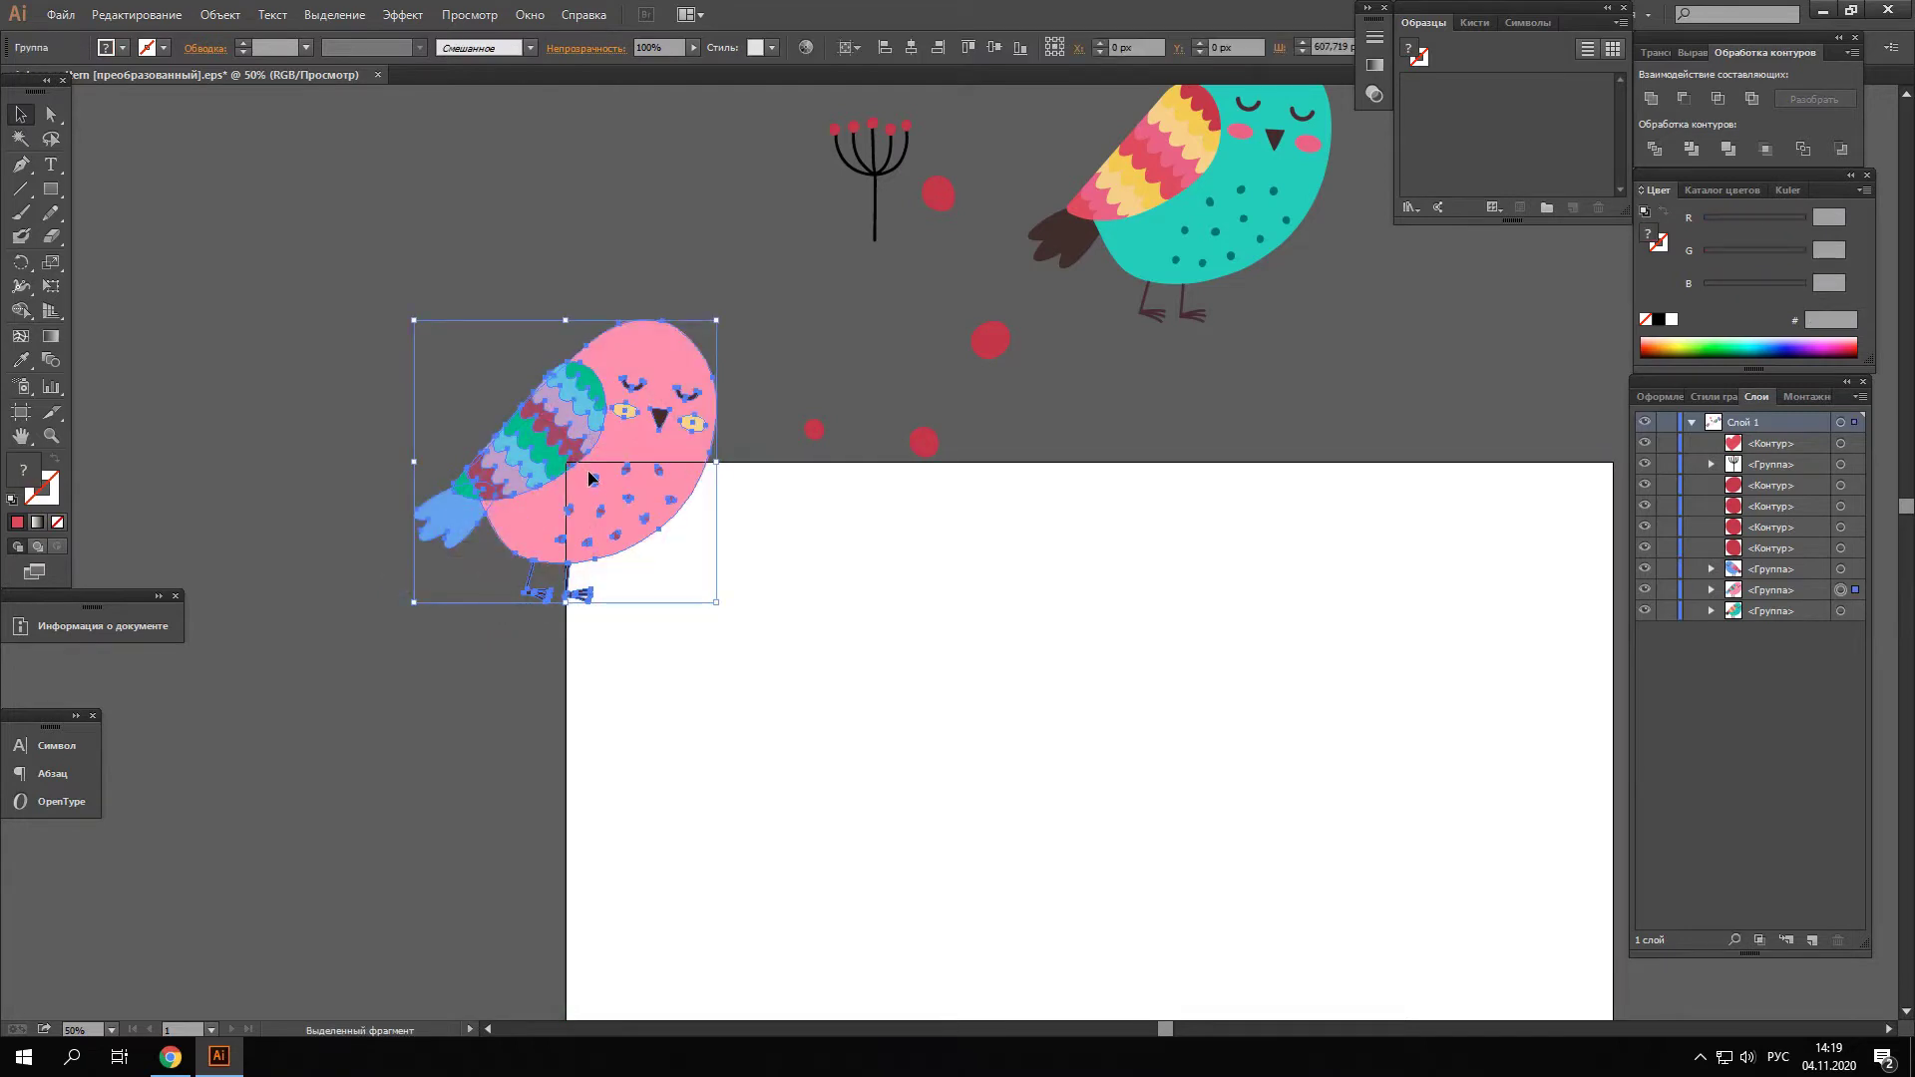
pyautogui.scroll(-1, 589, 477)
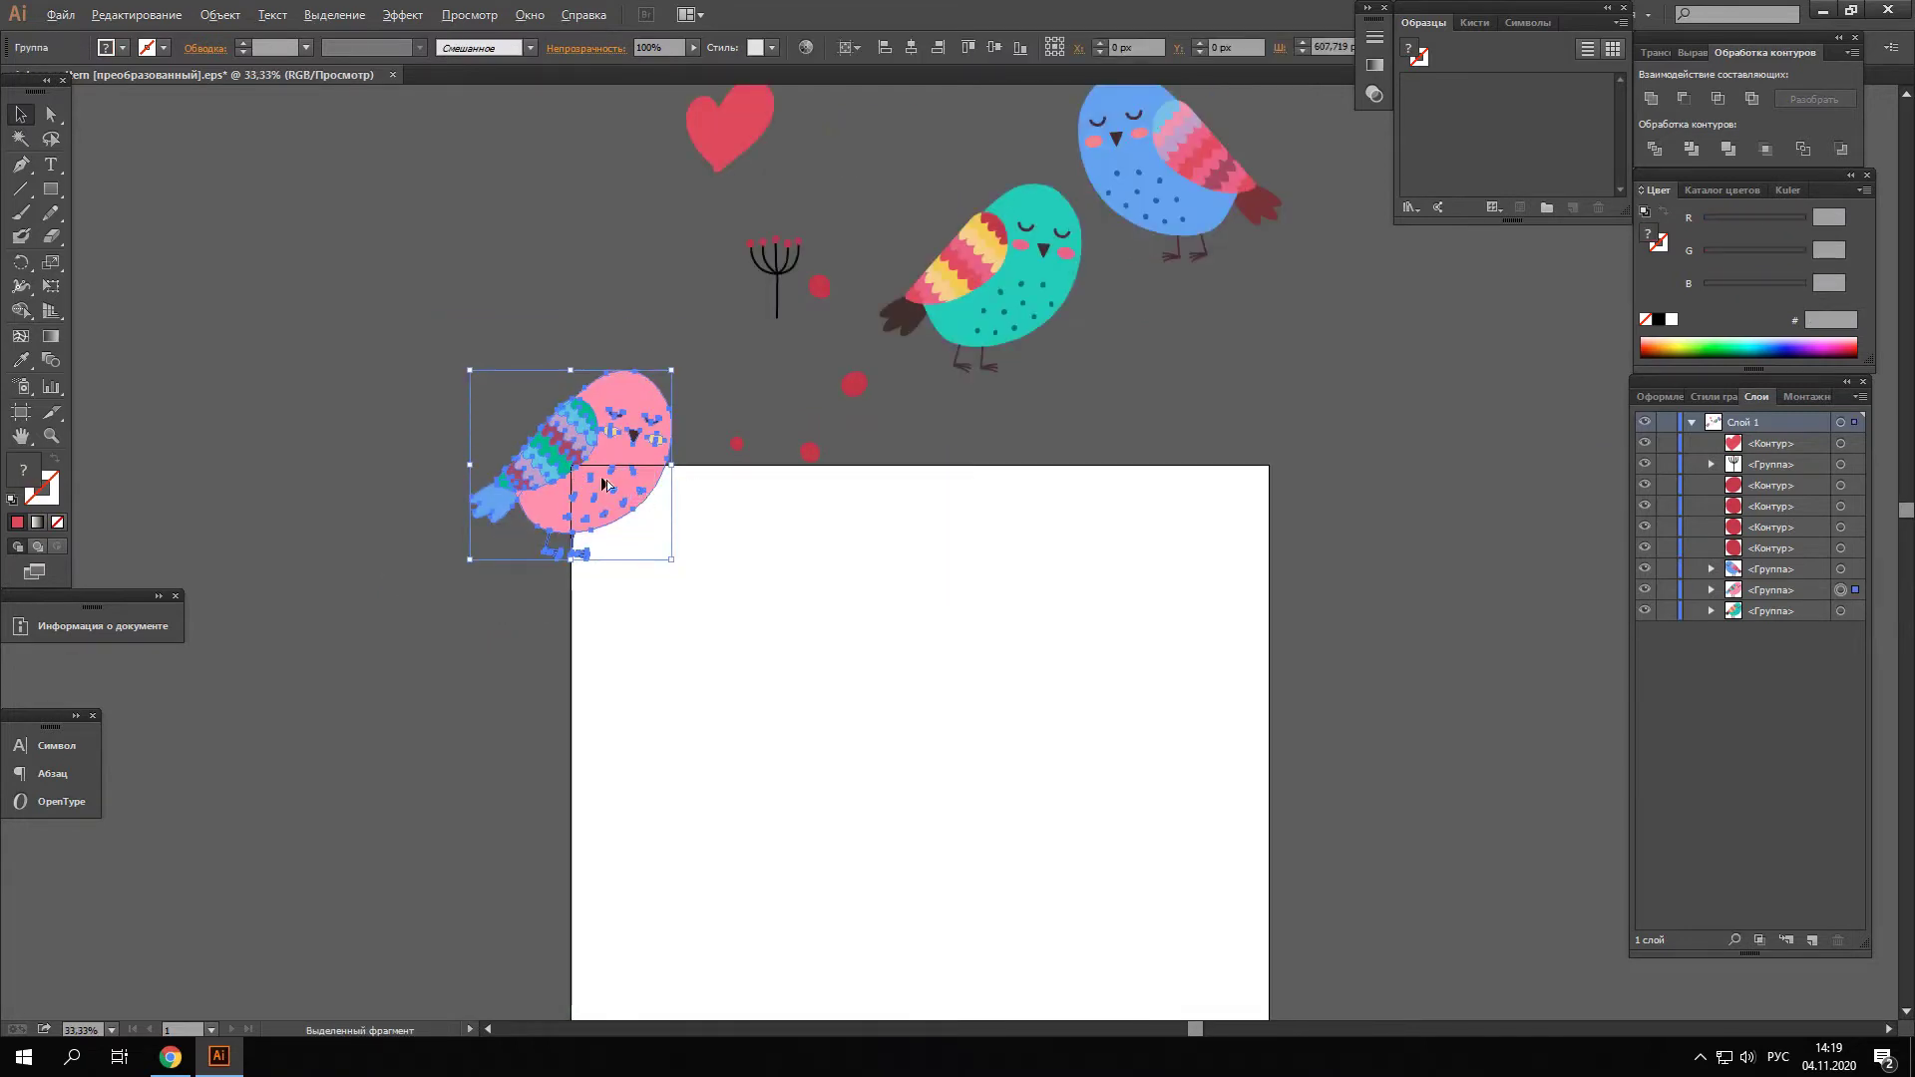
pyautogui.moveTo(608, 487)
pyautogui.mouseDown()
pyautogui.moveTo(1033, 610)
pyautogui.moveTo(1296, 479)
pyautogui.mouseUp()
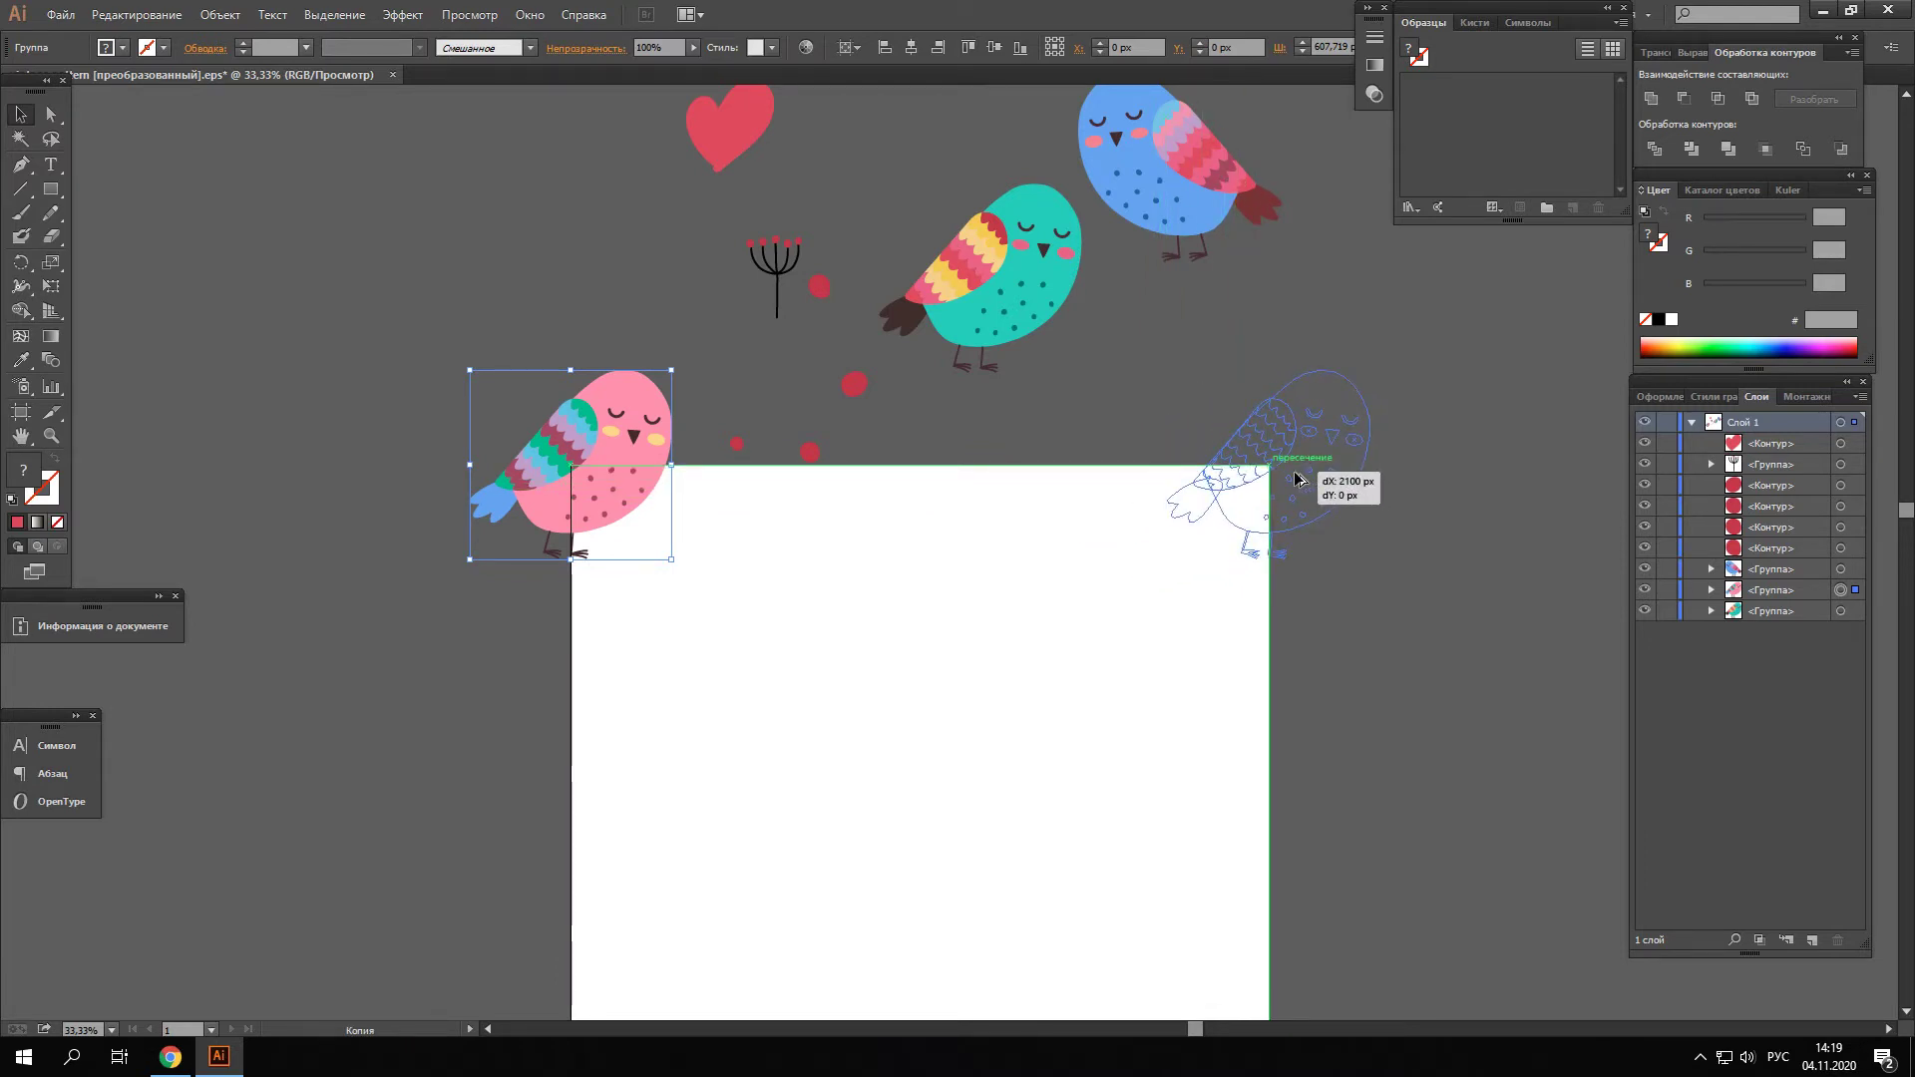
# Delete the stray pink bird copy, raise the red dot, and refine the pink bird on the corner
pyautogui.moveTo(1297, 479); pyautogui.dragTo(1300, 490)
pyautogui.click(1068, 419)
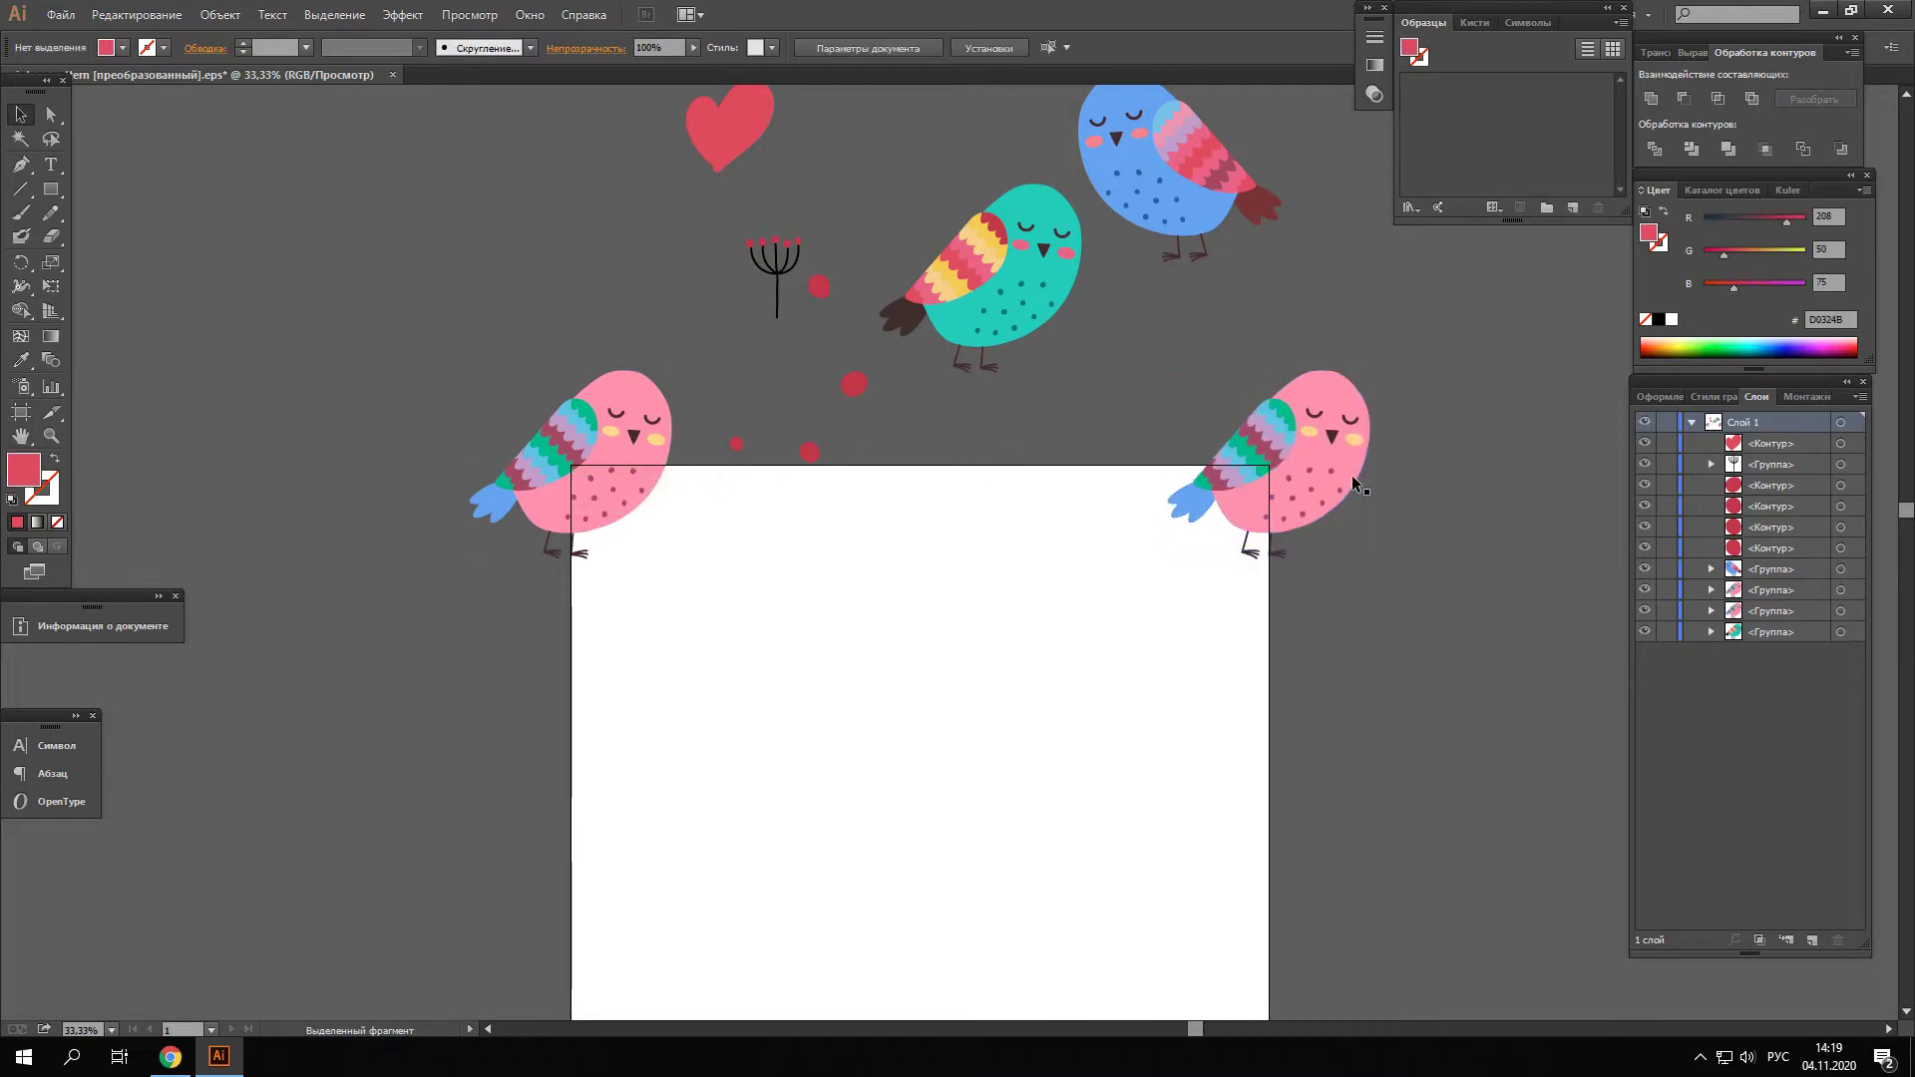
pyautogui.click(1285, 459)
pyautogui.press('Delete')
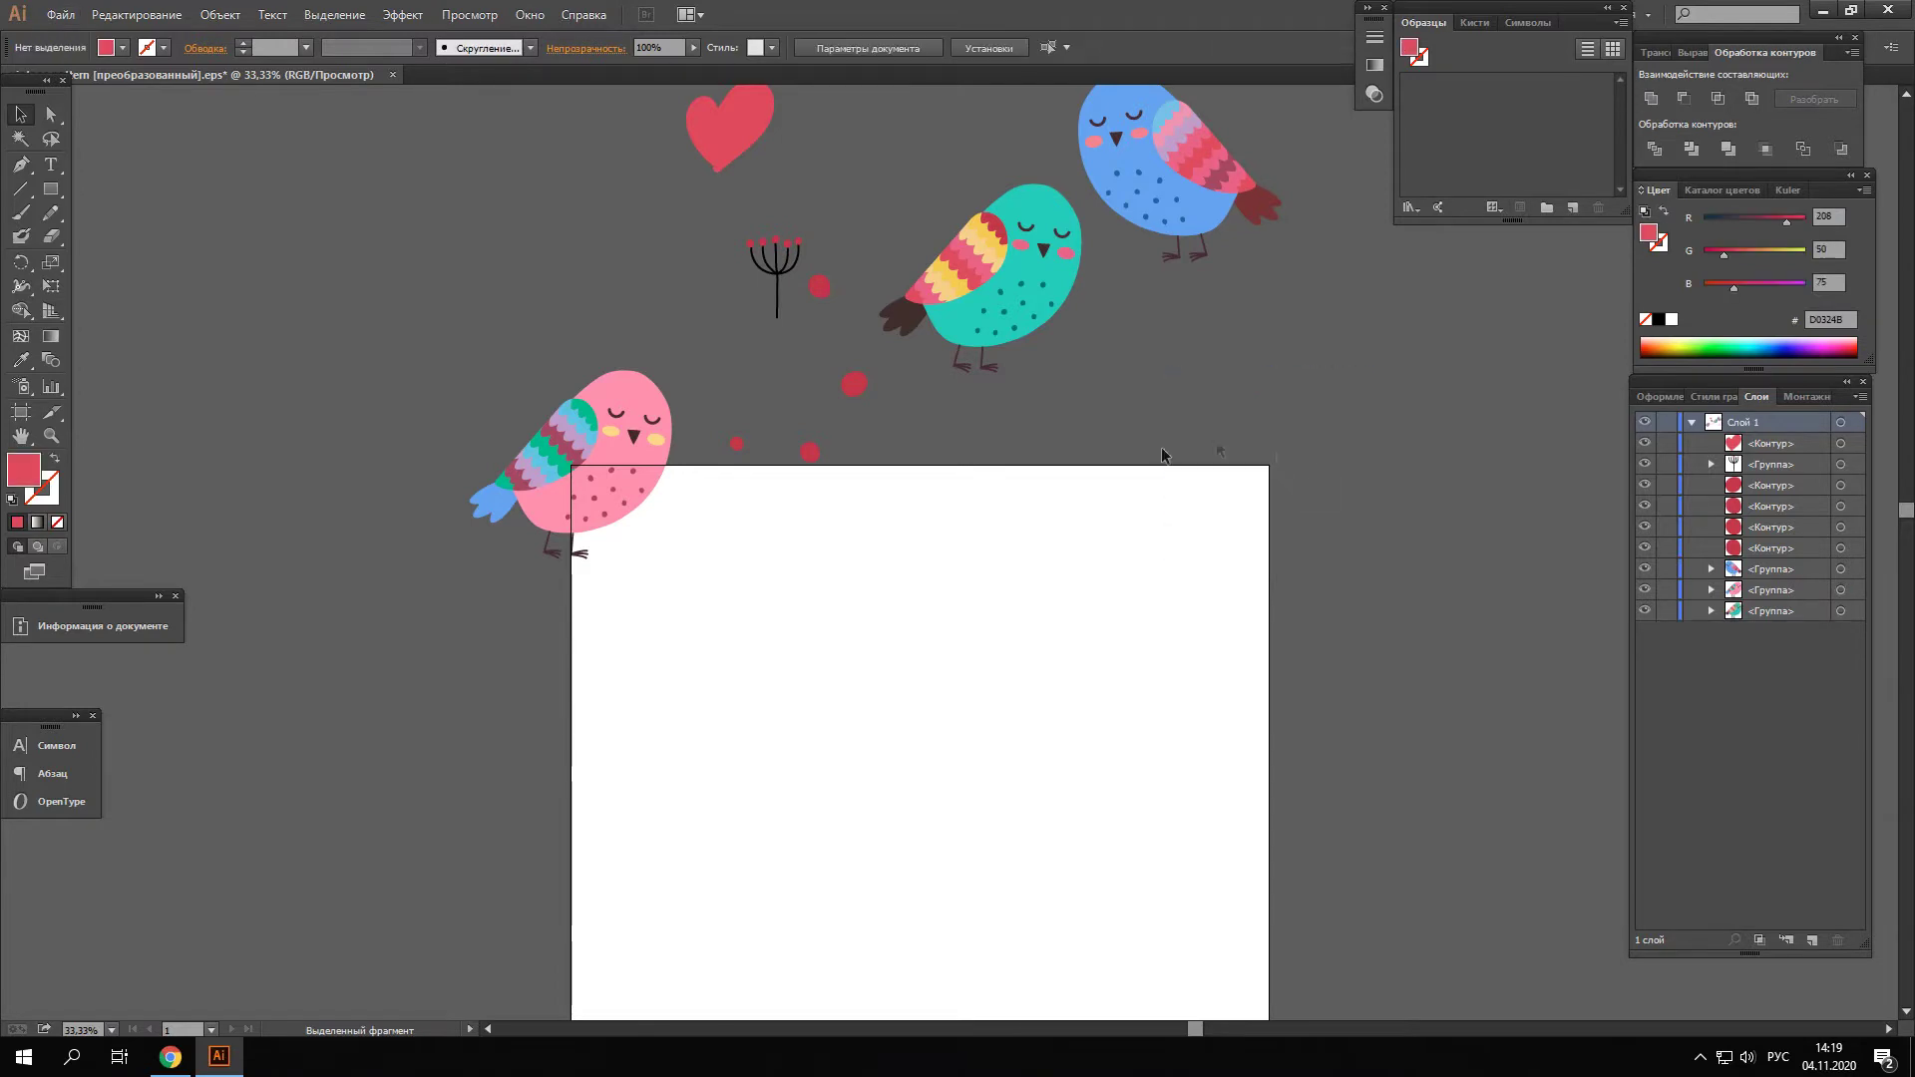
pyautogui.moveTo(810, 453); pyautogui.dragTo(801, 354)
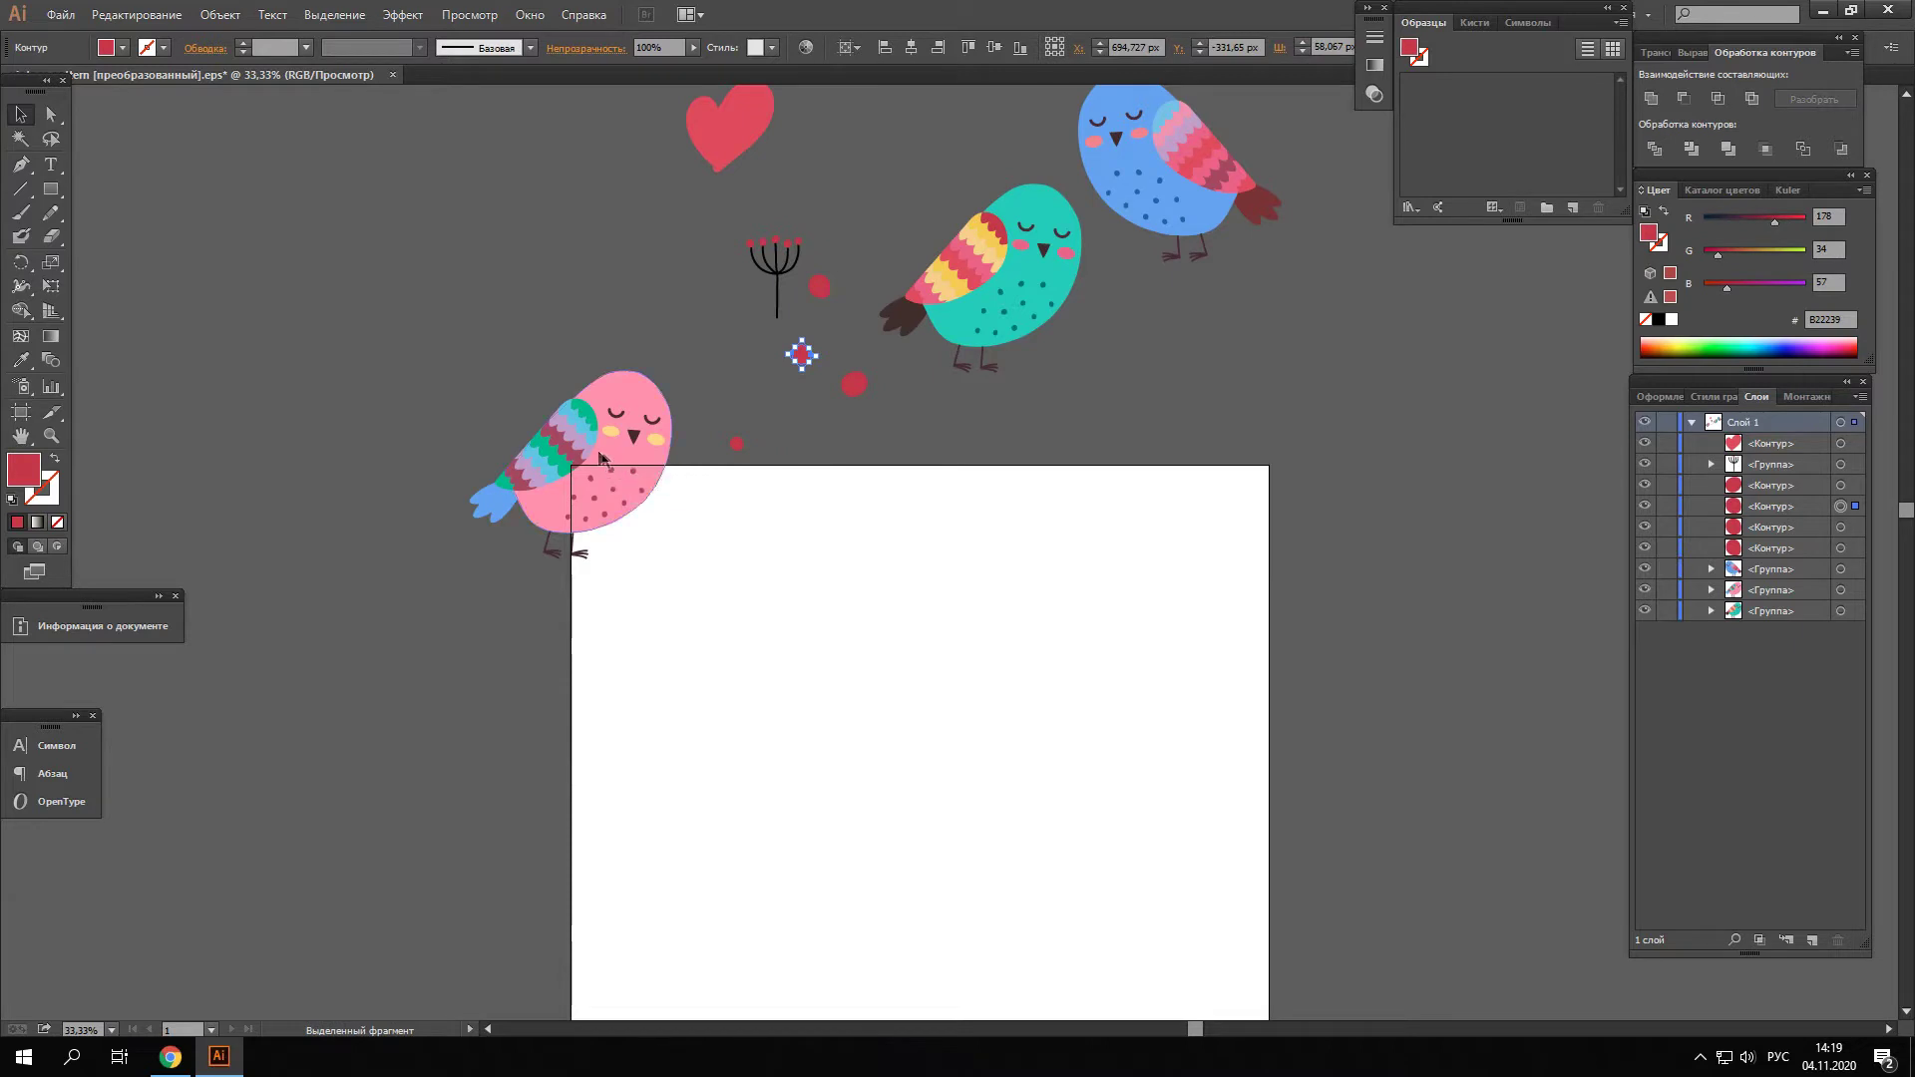
pyautogui.moveTo(599, 434); pyautogui.dragTo(543, 472)
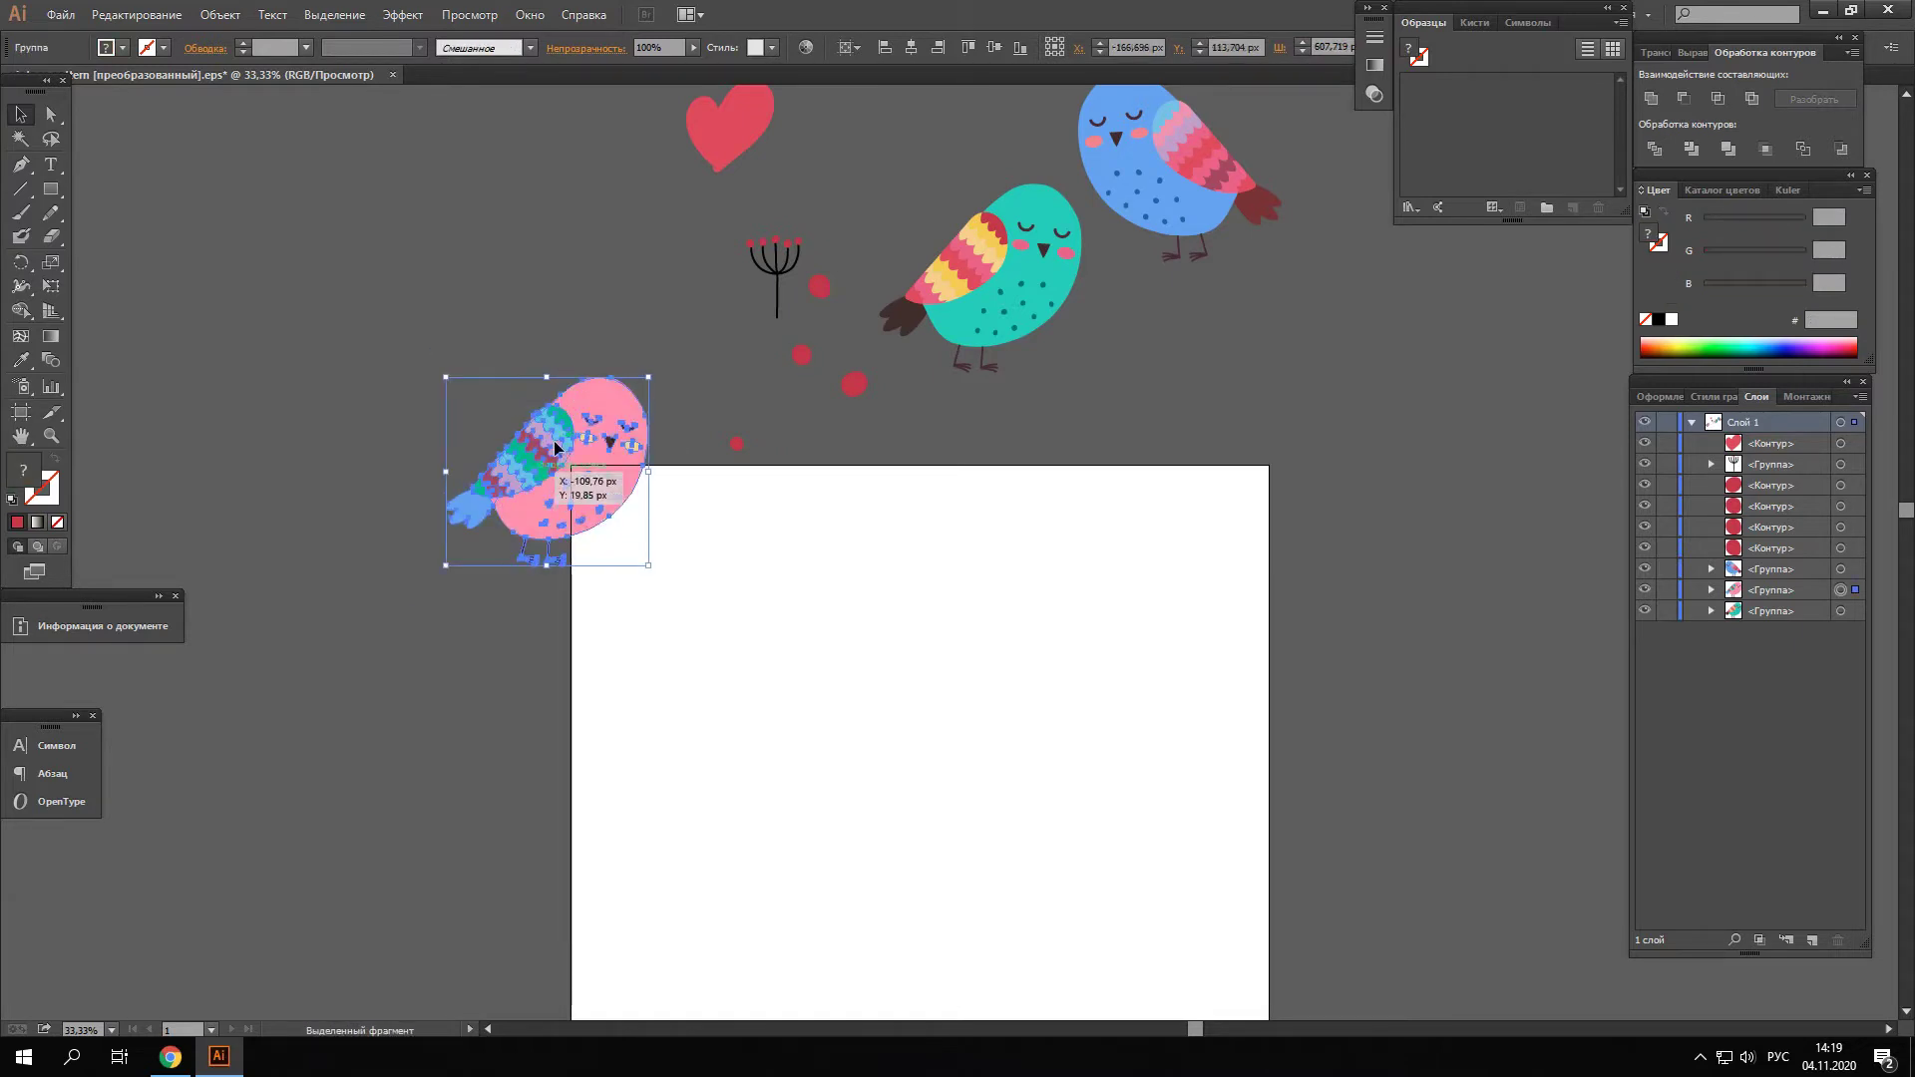
pyautogui.moveTo(543, 472); pyautogui.dragTo(579, 487)
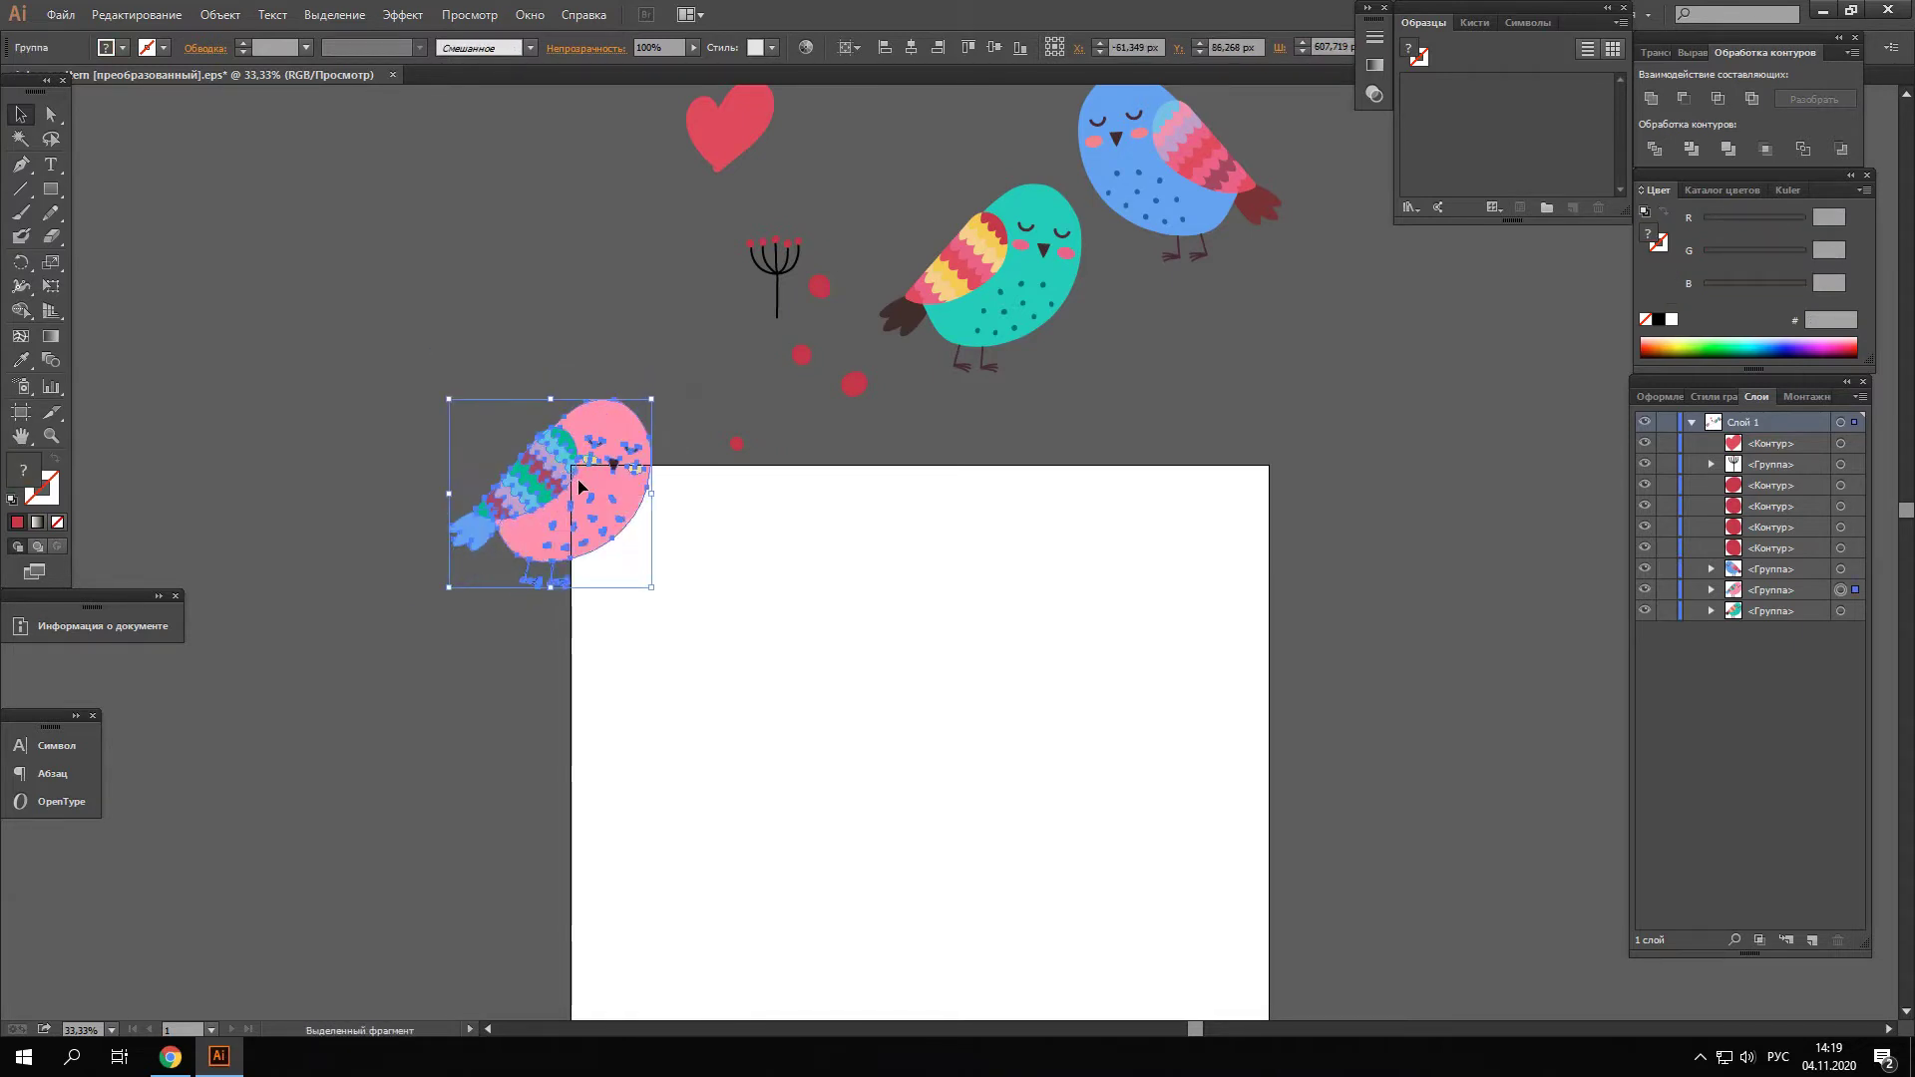
# Drag the blue bird down so it perches on the artboard's top edge beside the pink bird
pyautogui.click(680, 529)
pyautogui.click(1167, 210)
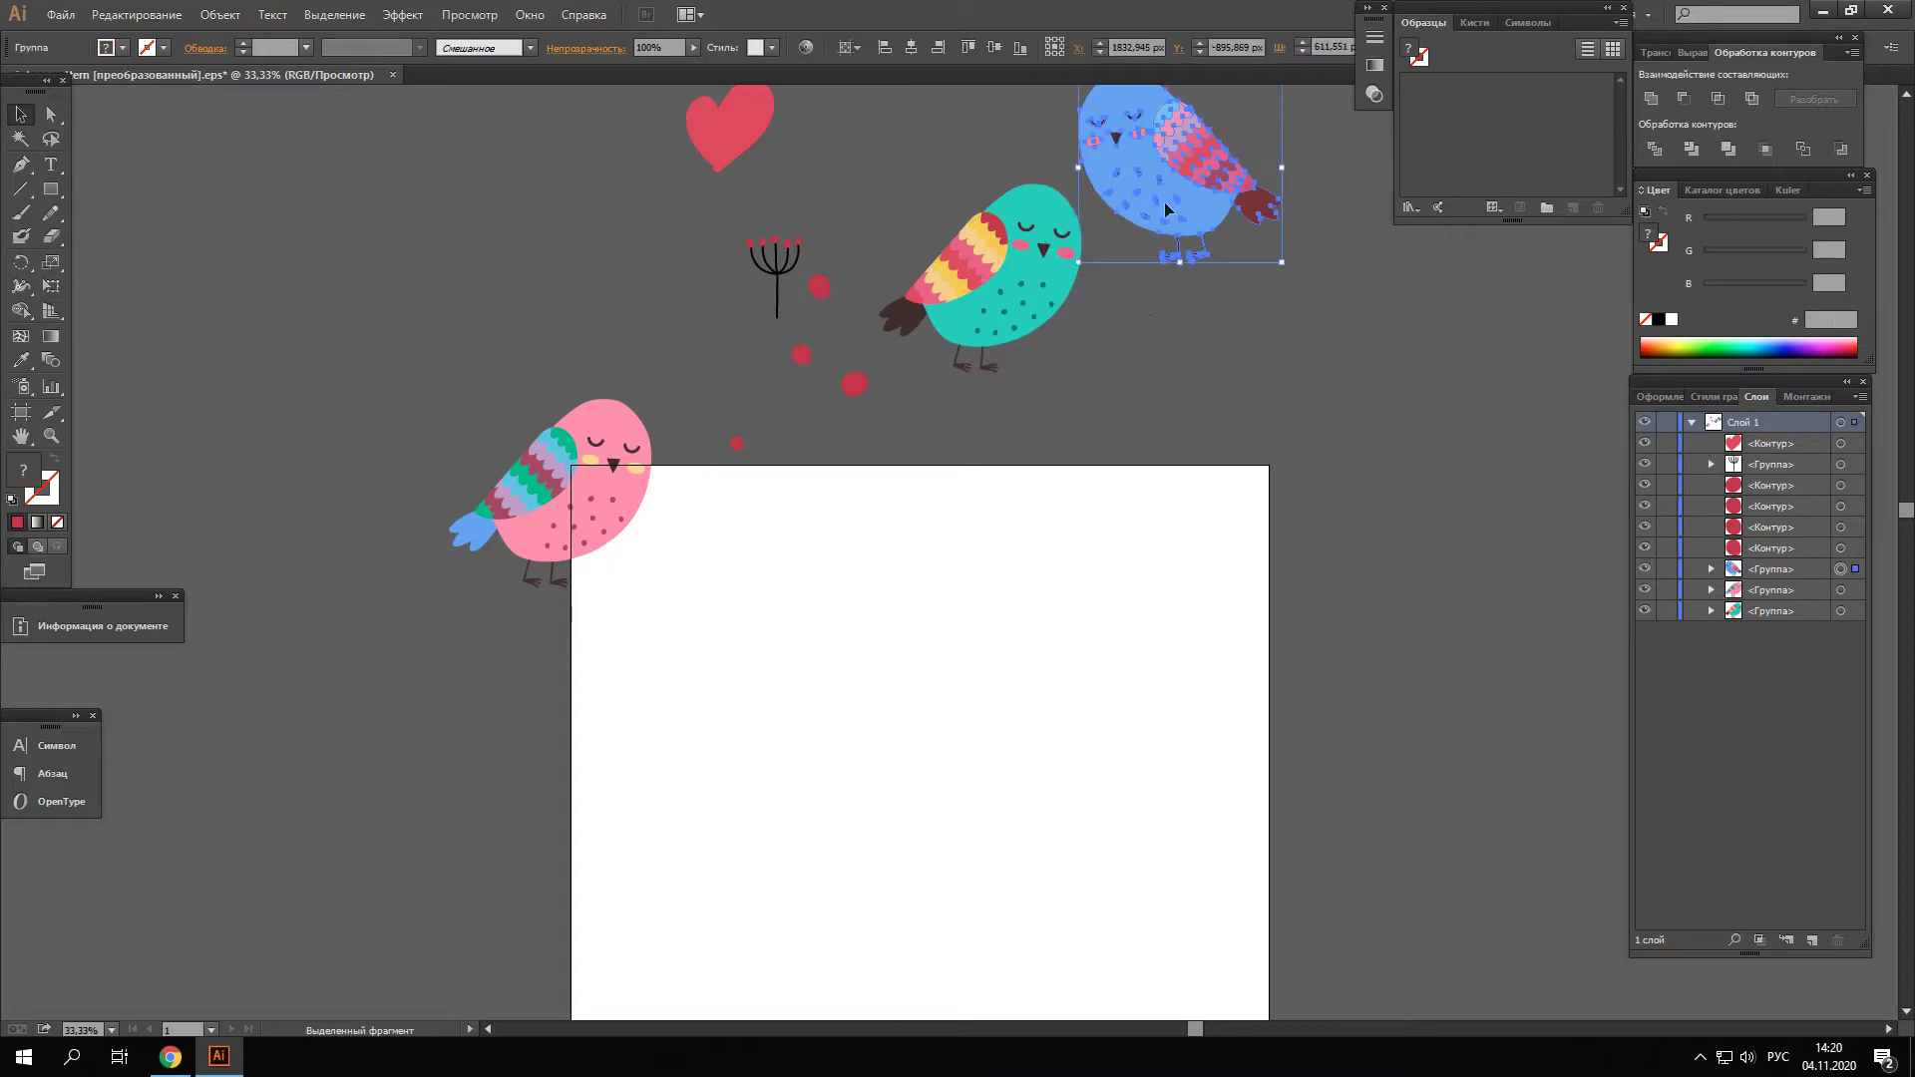
pyautogui.moveTo(1207, 193); pyautogui.dragTo(735, 446)
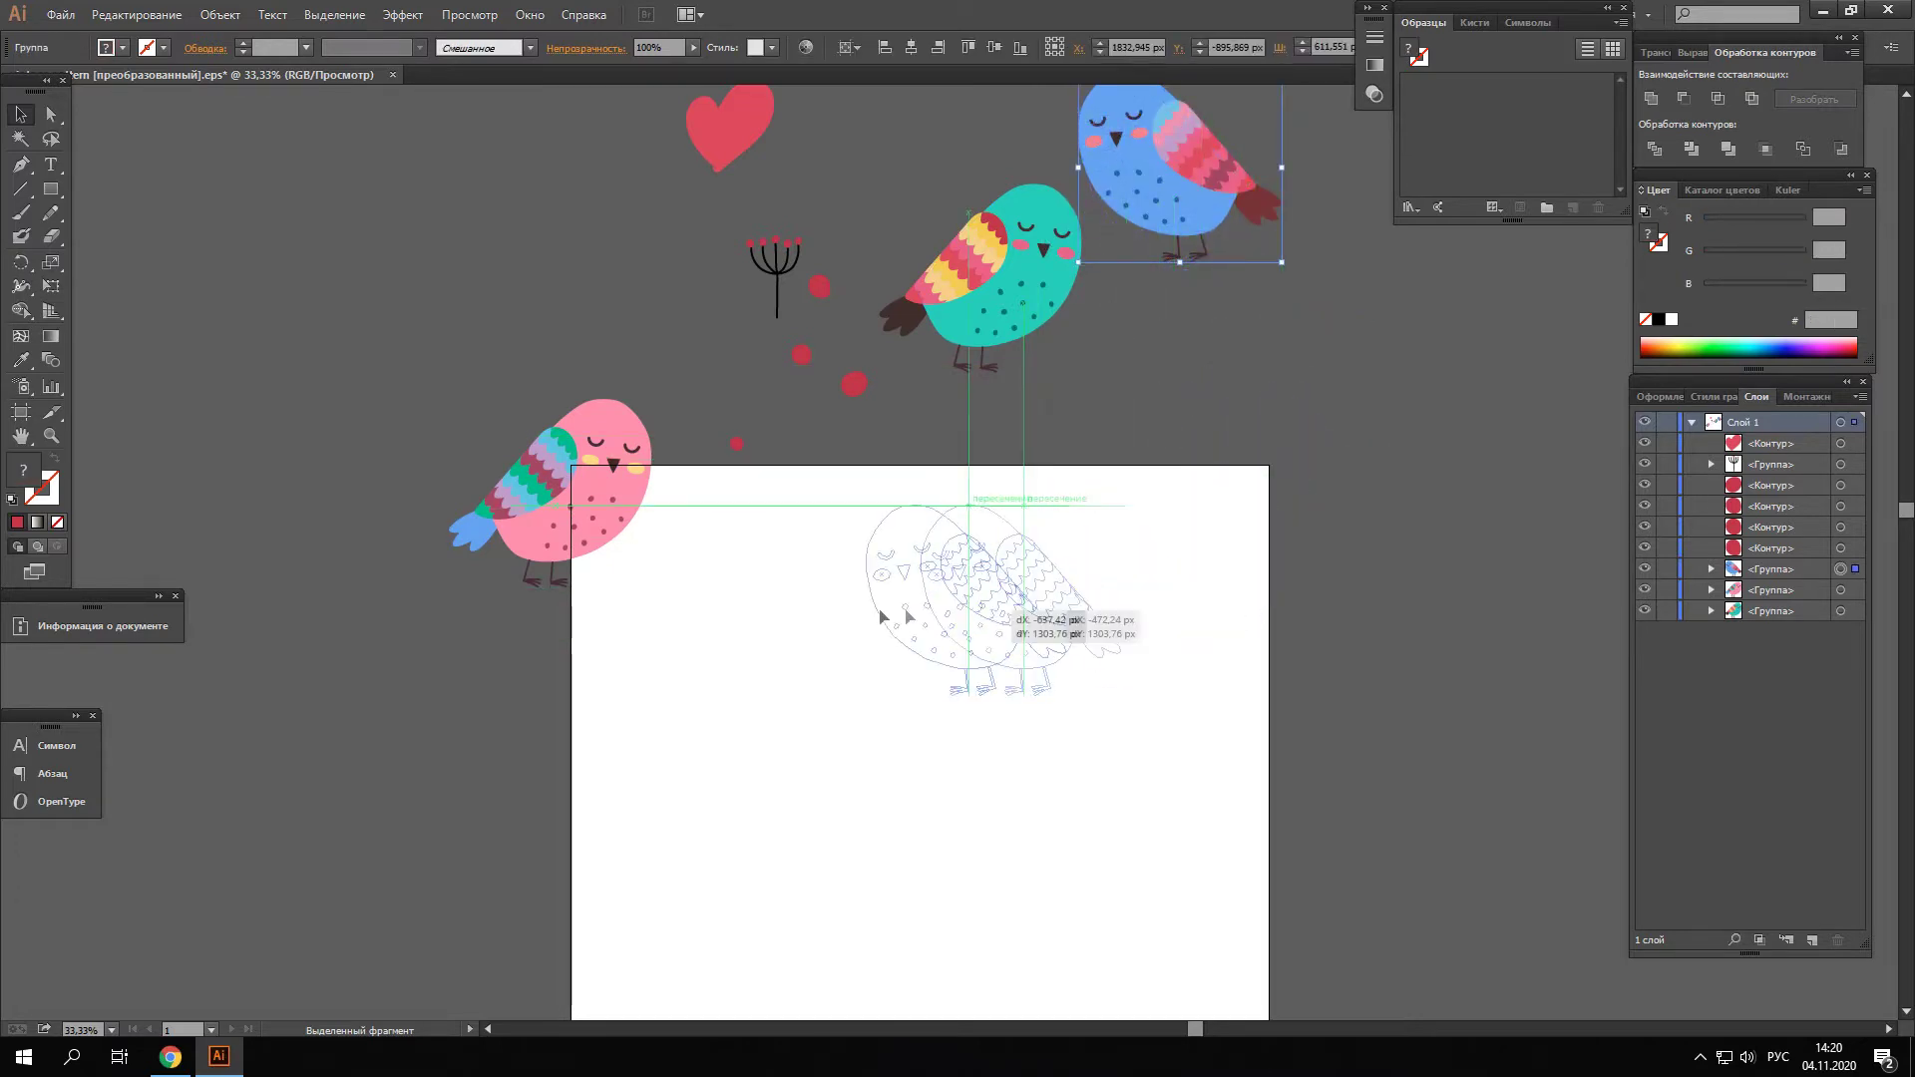
pyautogui.moveTo(868, 549); pyautogui.dragTo(753, 477)
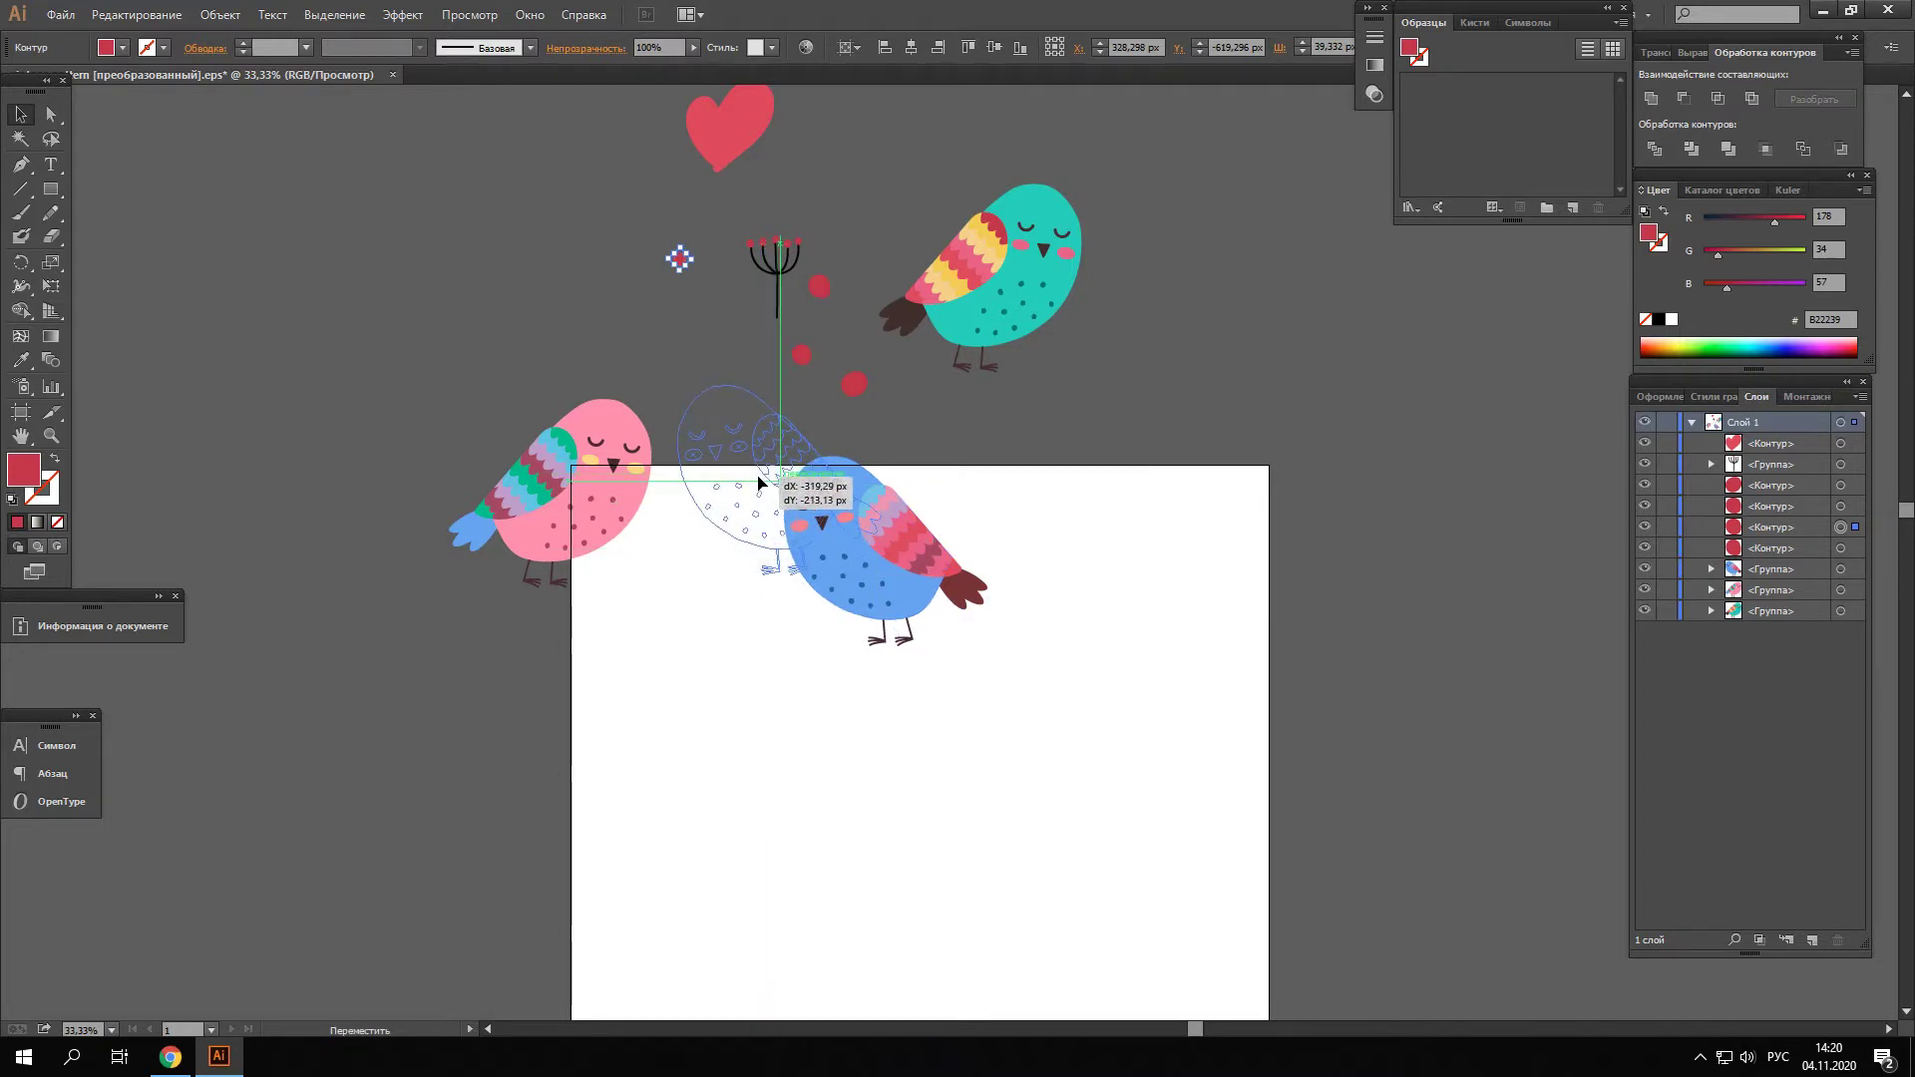
pyautogui.moveTo(753, 477)
pyautogui.mouseDown()
pyautogui.moveTo(822, 537)
pyautogui.moveTo(801, 502)
pyautogui.mouseUp()
pyautogui.click(1113, 375)
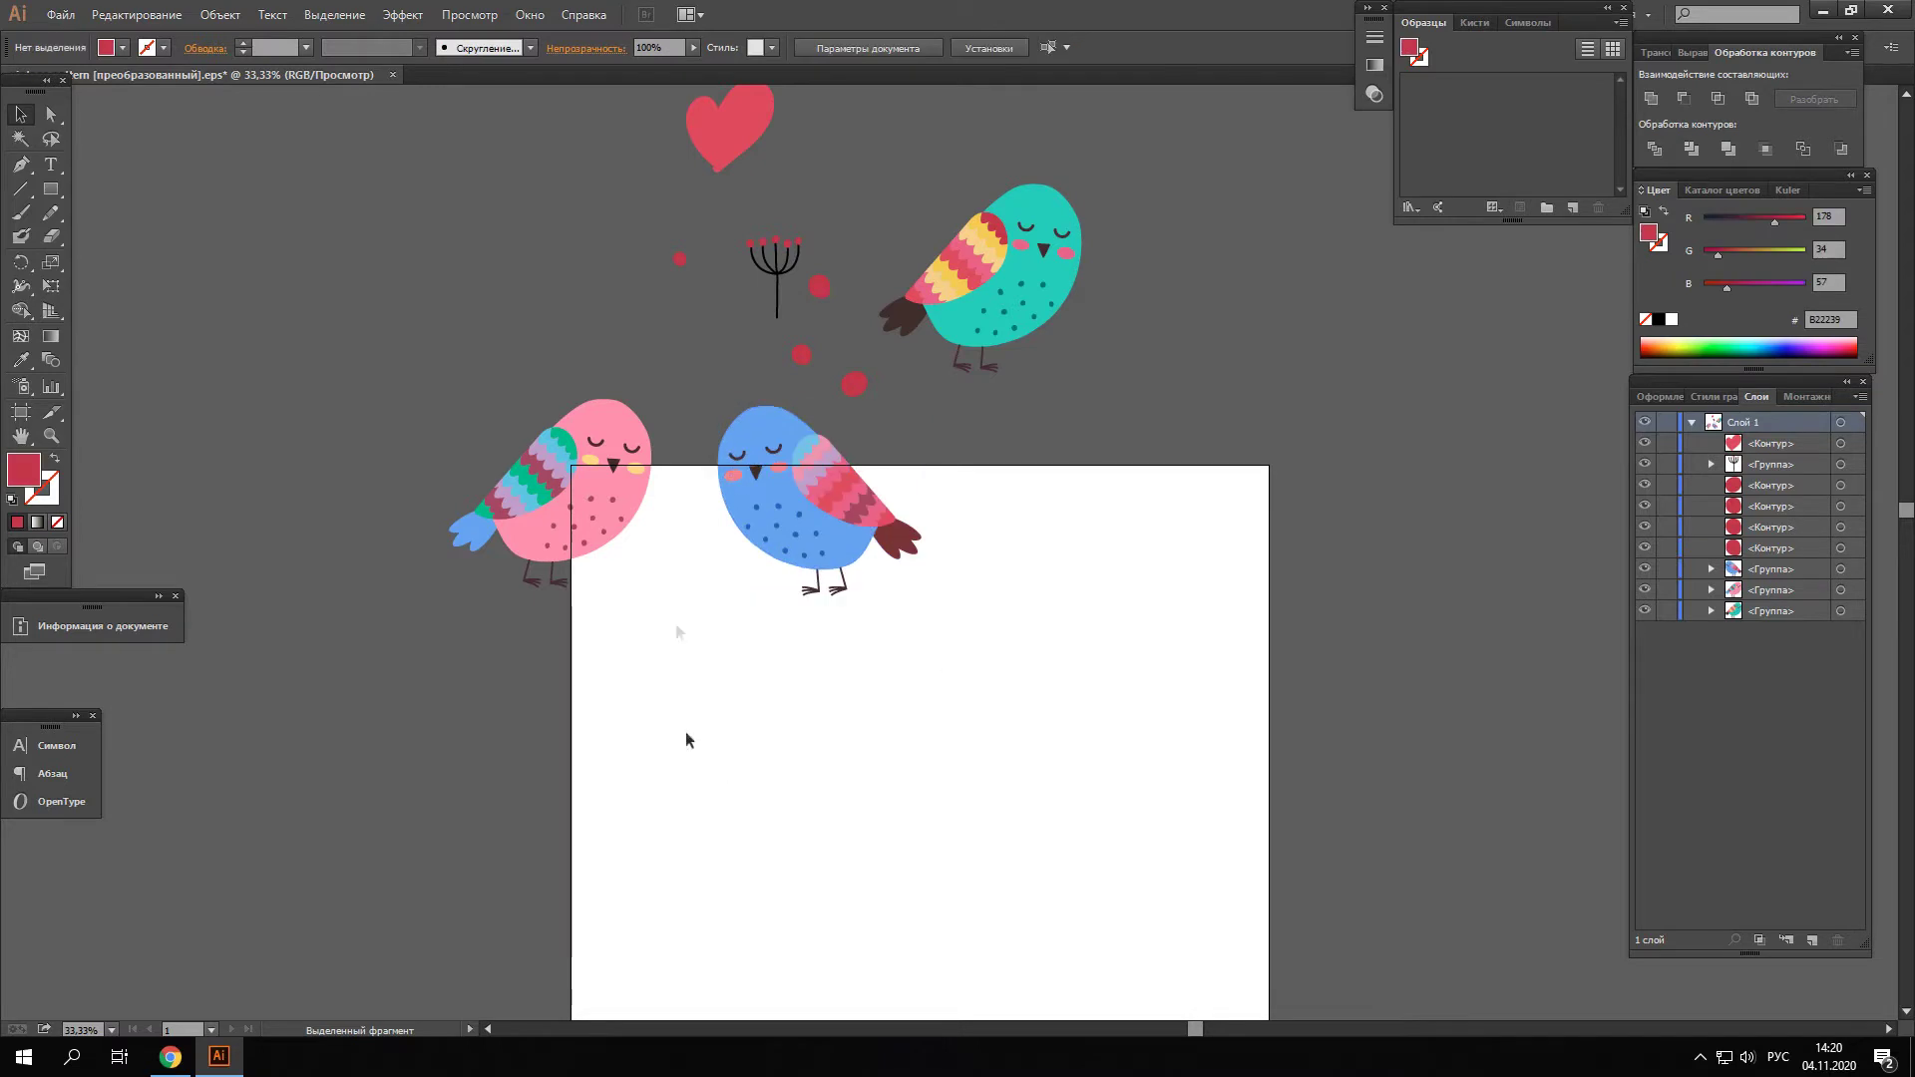
pyautogui.click(593, 482)
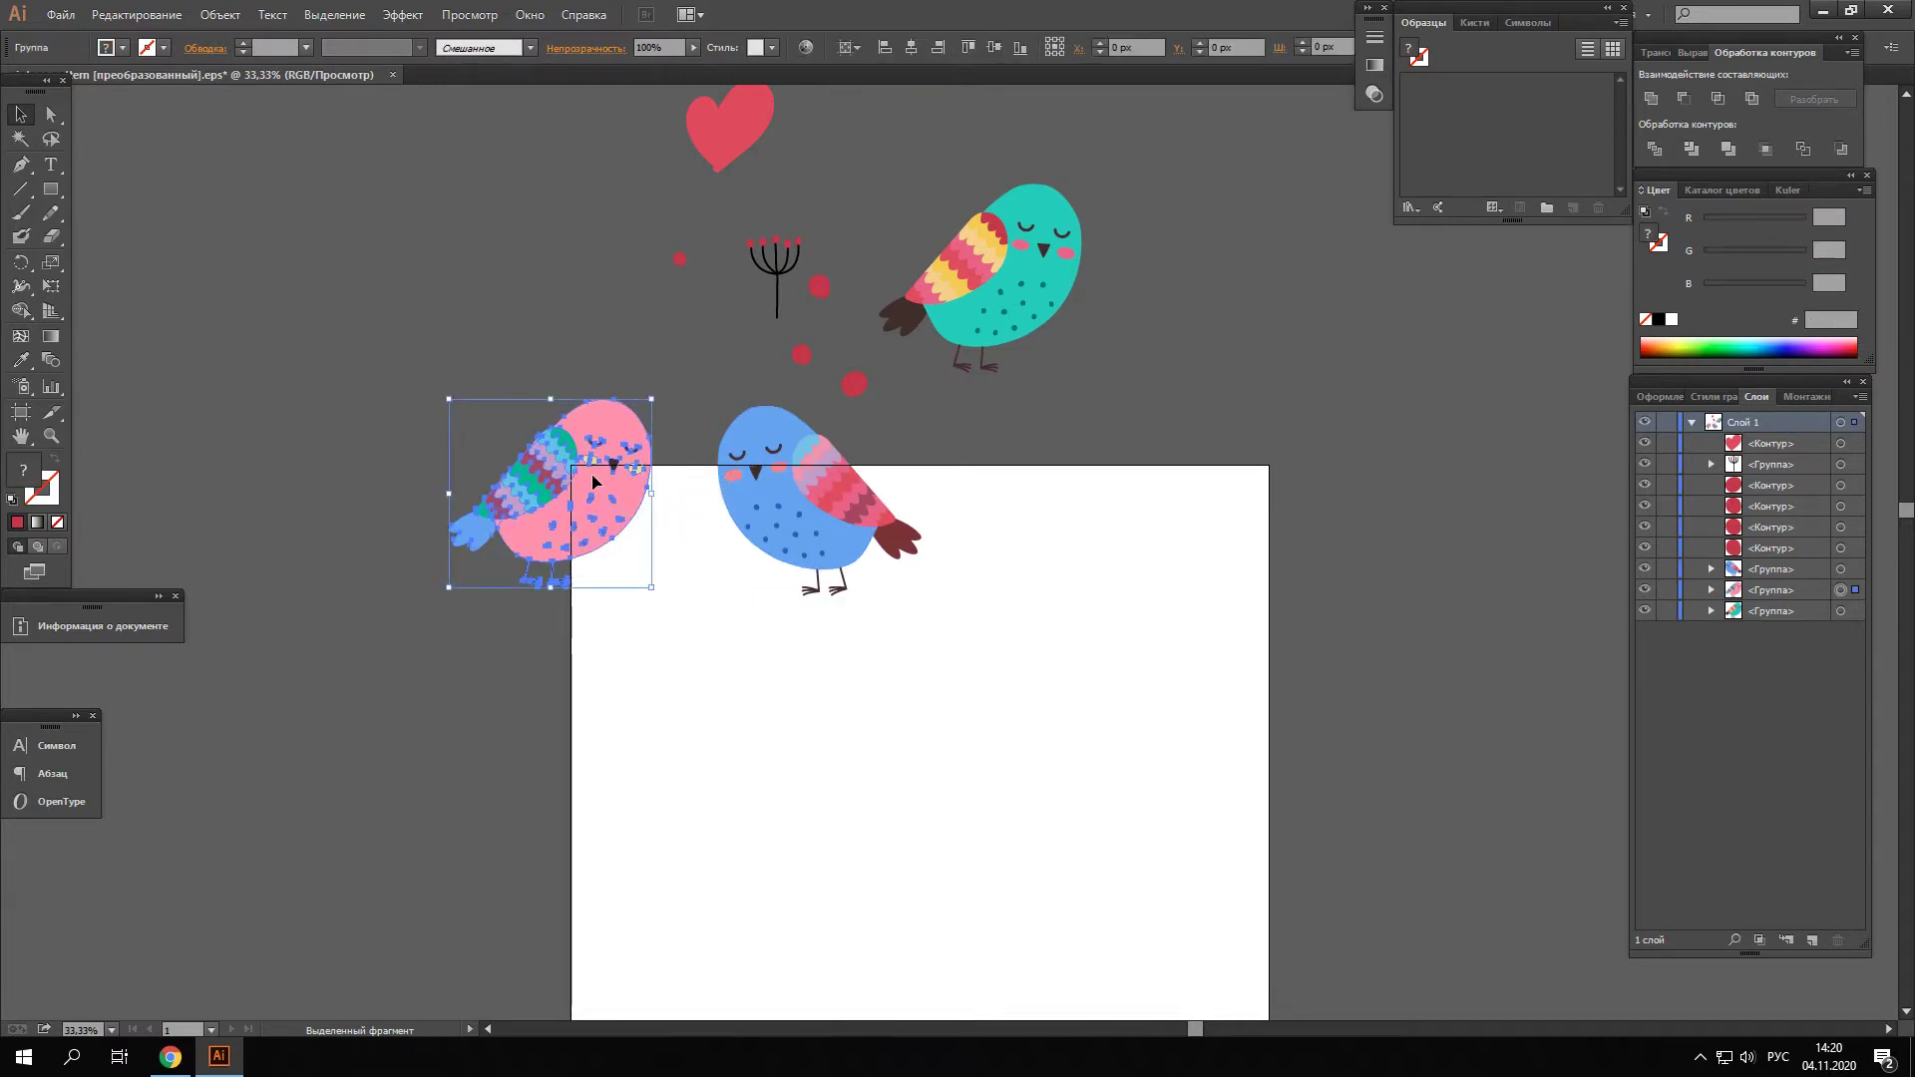
# Open Move for the pink bird and set a purely horizontal 2100 px offset
pyautogui.rightClick(596, 481)
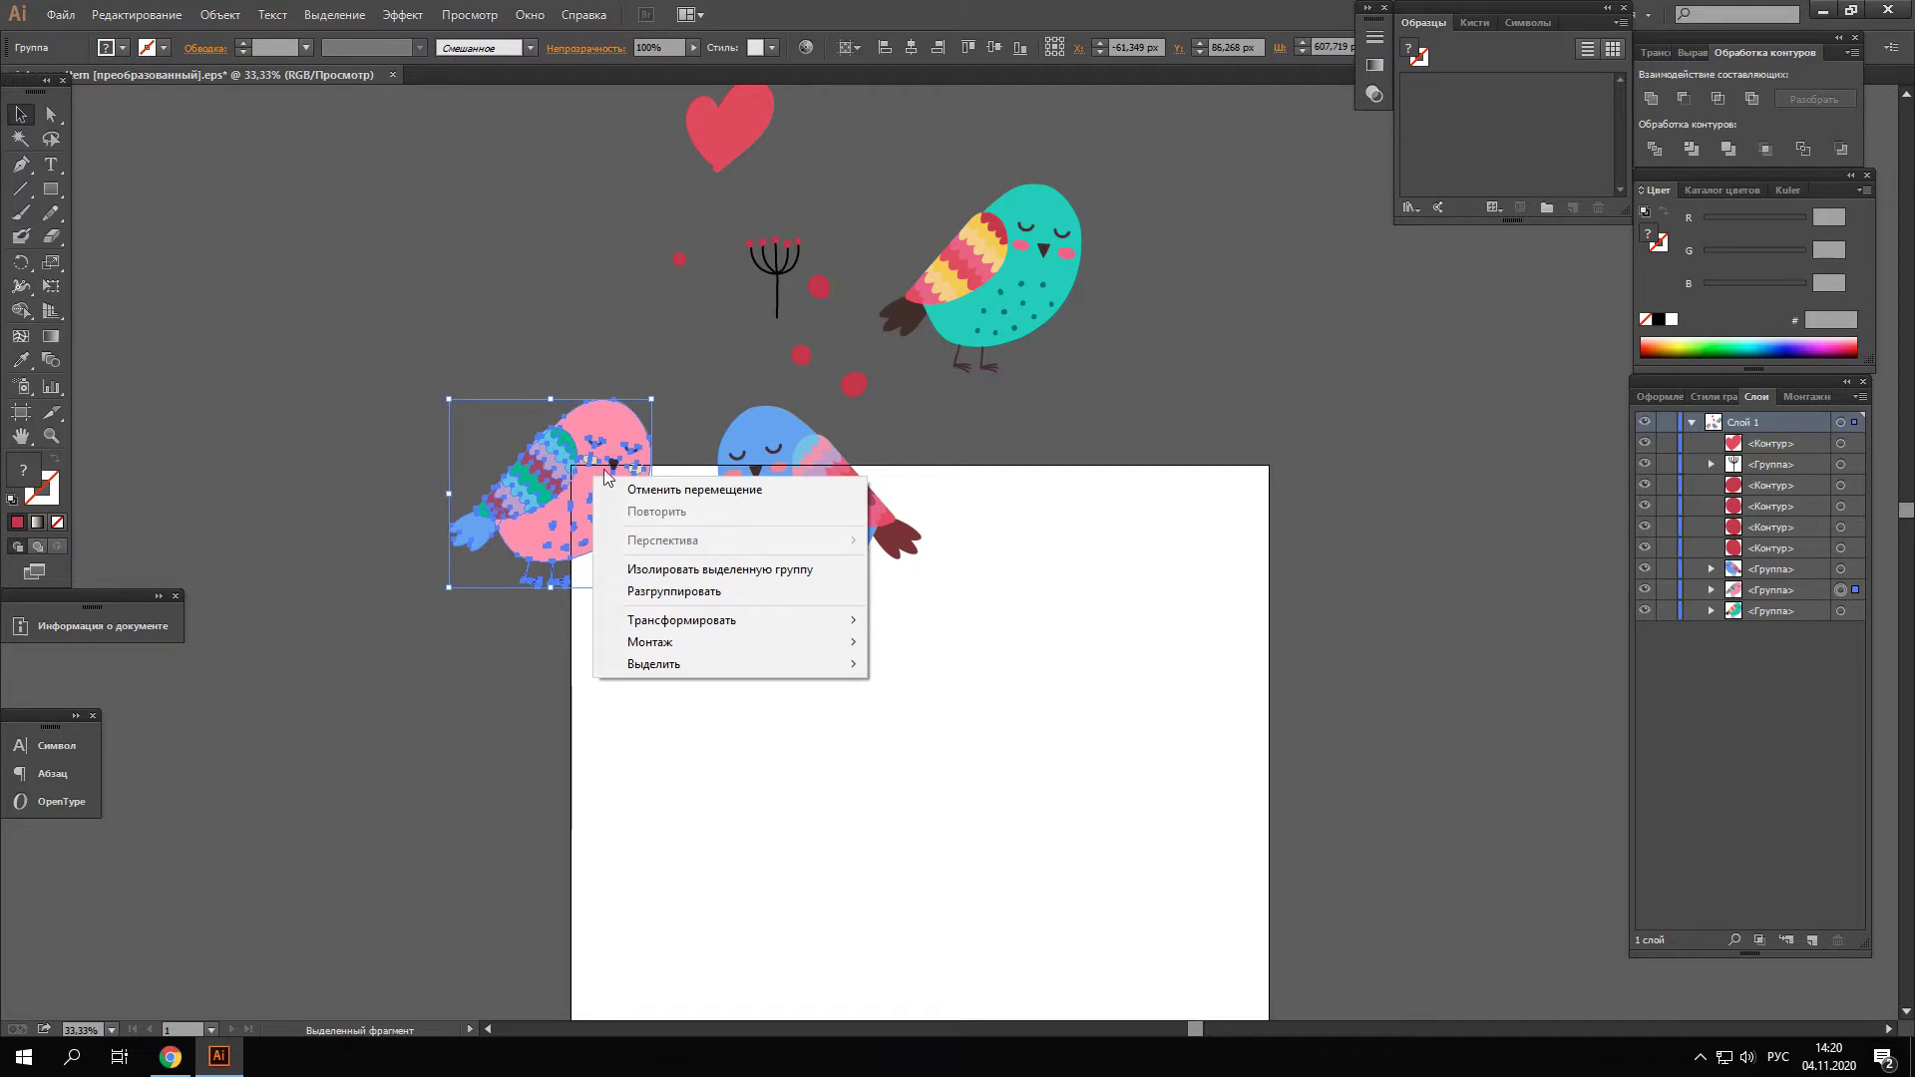
pyautogui.moveTo(680, 620)
pyautogui.click(918, 649)
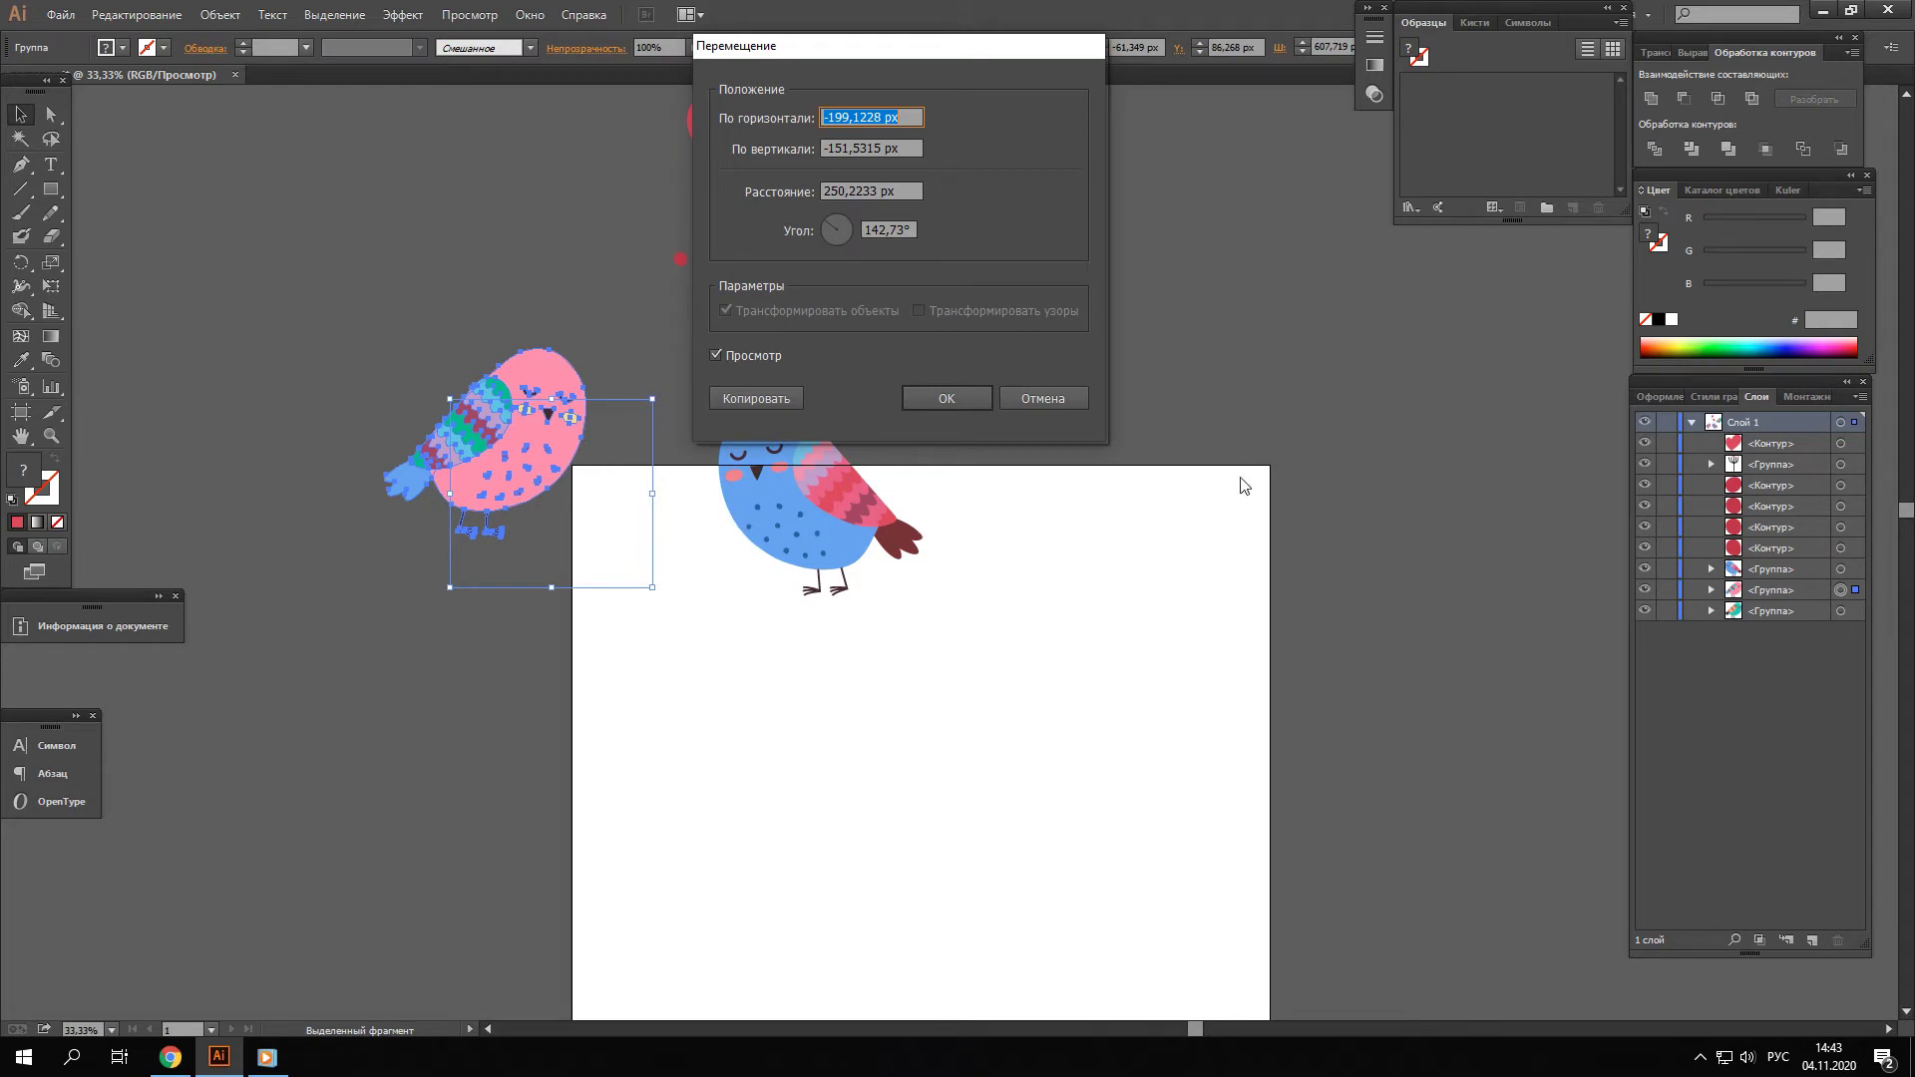
pyautogui.click(835, 226)
pyautogui.moveTo(892, 248); pyautogui.dragTo(944, 242)
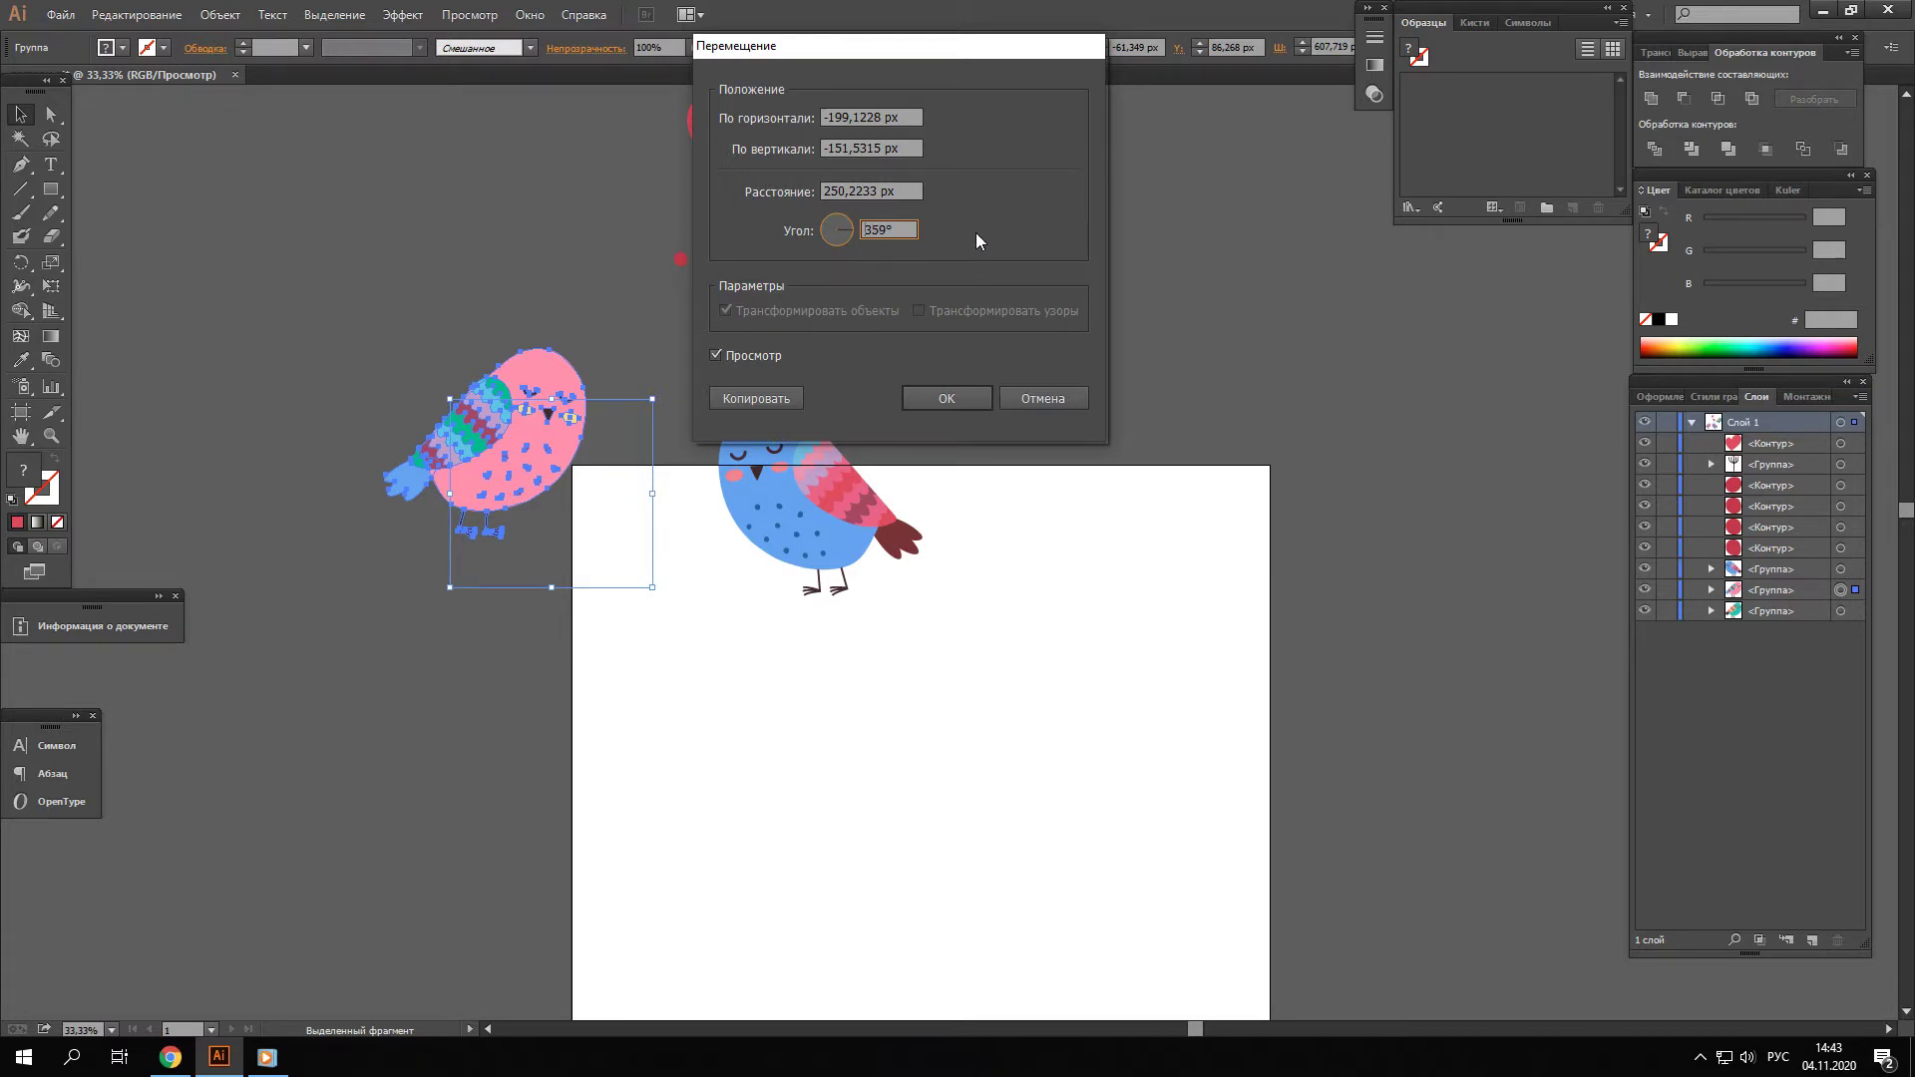
pyautogui.moveTo(988, 230); pyautogui.dragTo(997, 230)
pyautogui.write('0')
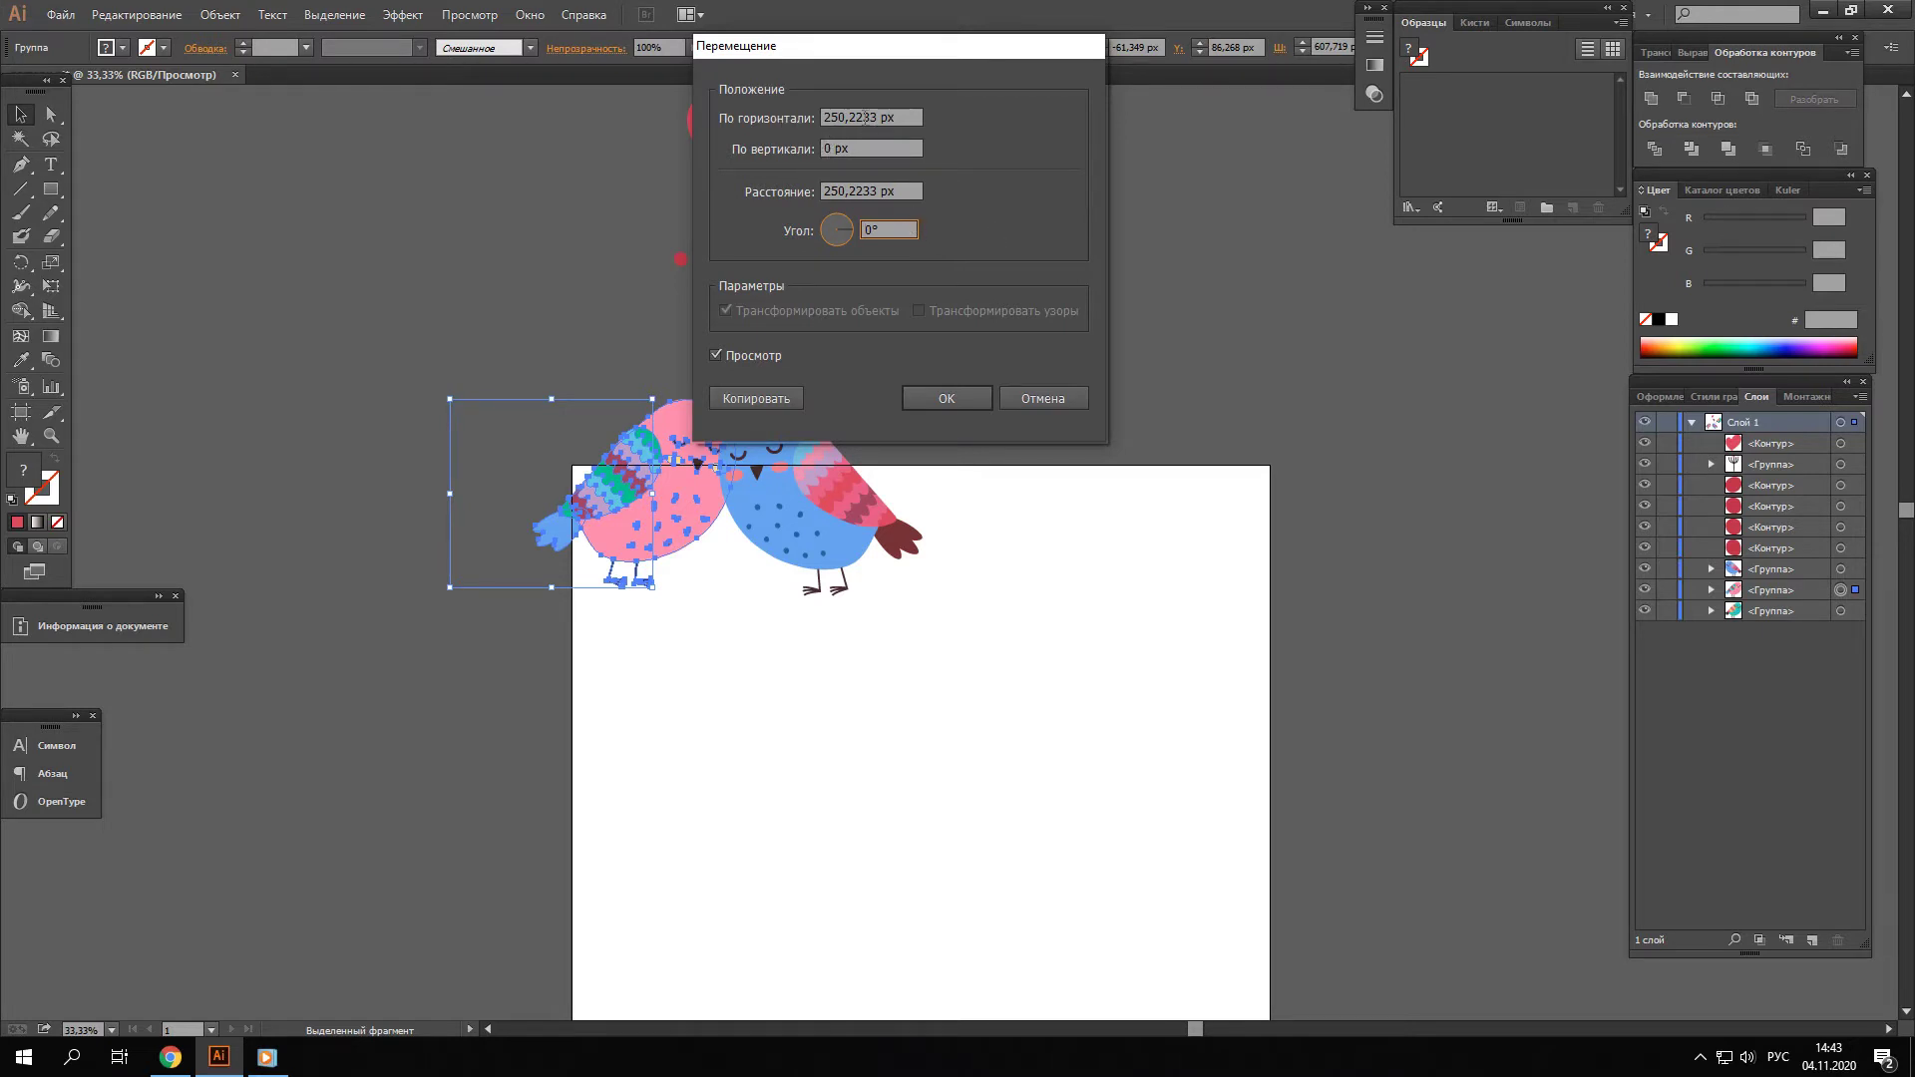
pyautogui.moveTo(877, 117); pyautogui.dragTo(810, 126)
pyautogui.write('21')
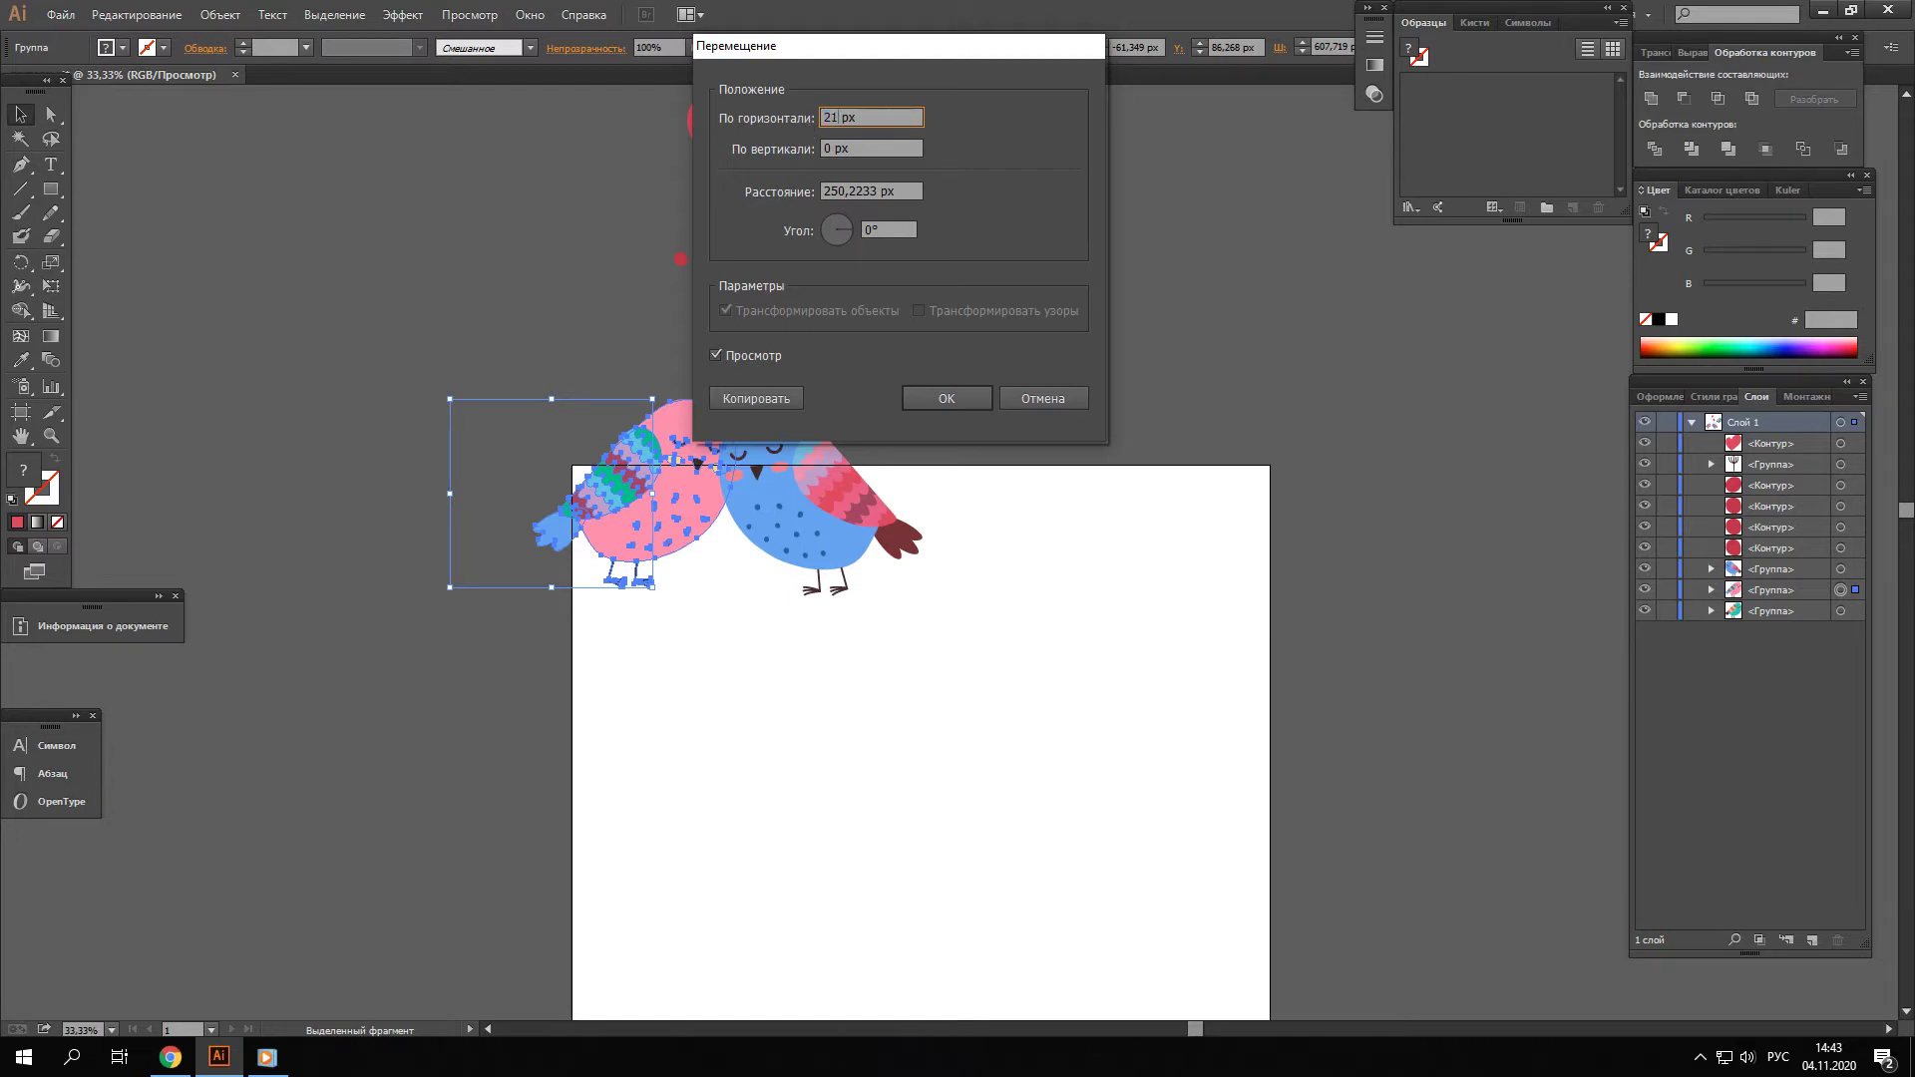
pyautogui.write('00')
pyautogui.click(859, 148)
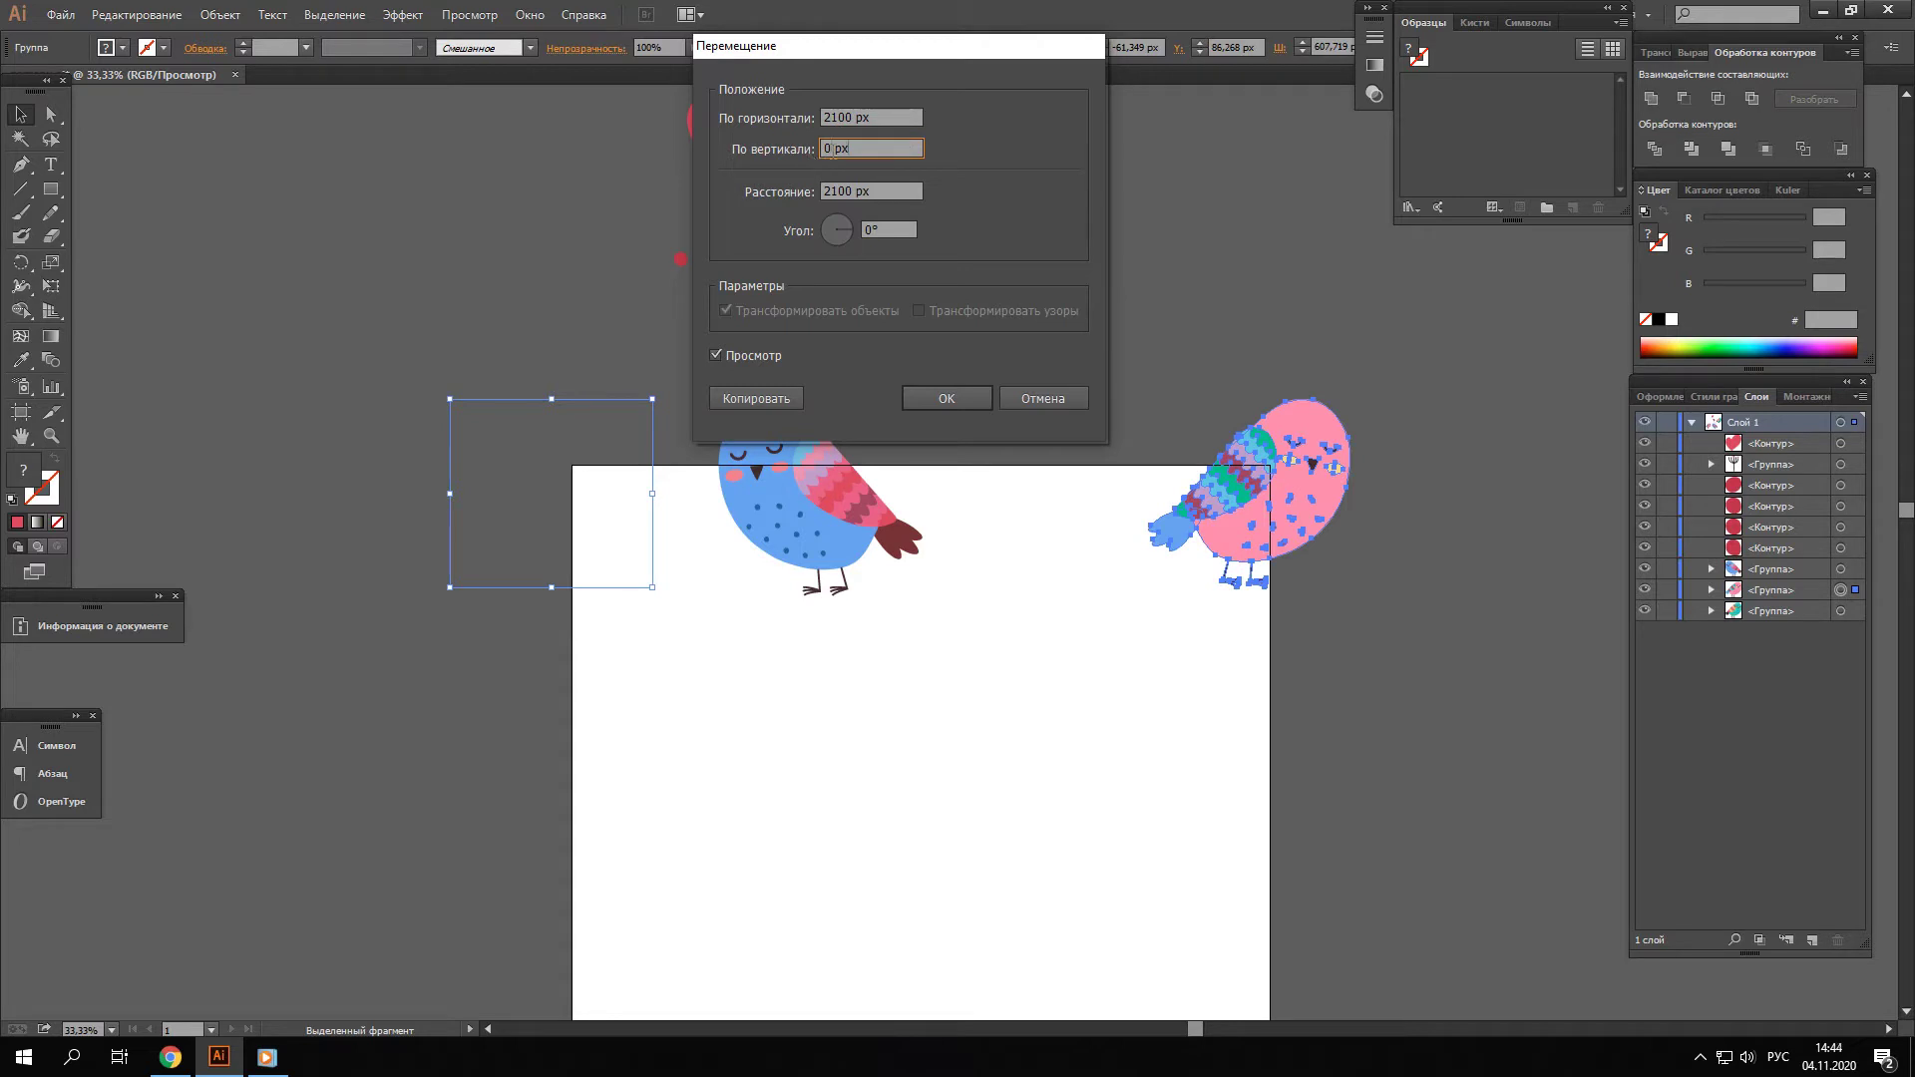
# Toggle Preview to compare positions, then copy the pink bird onto the top-right corner
pyautogui.click(732, 361)
pyautogui.click(716, 357)
pyautogui.click(716, 357)
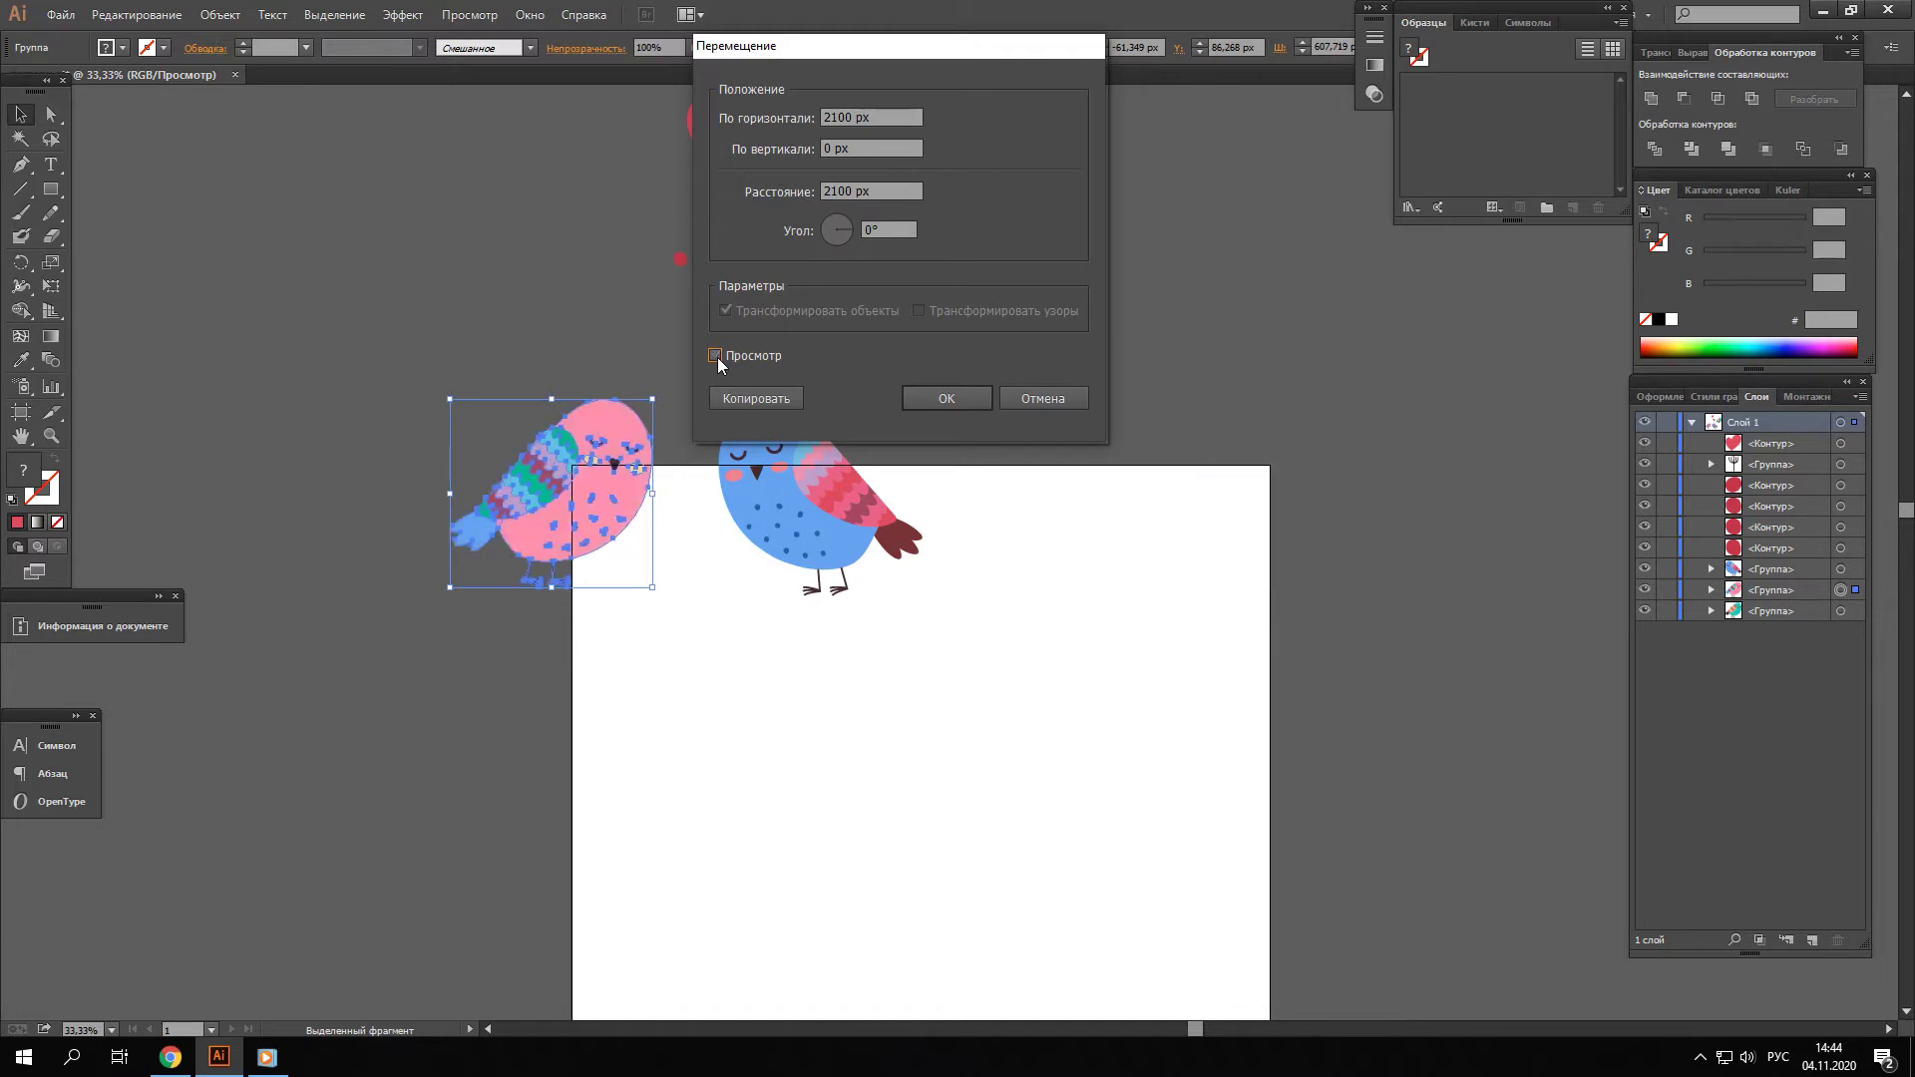
pyautogui.click(716, 357)
pyautogui.click(716, 357)
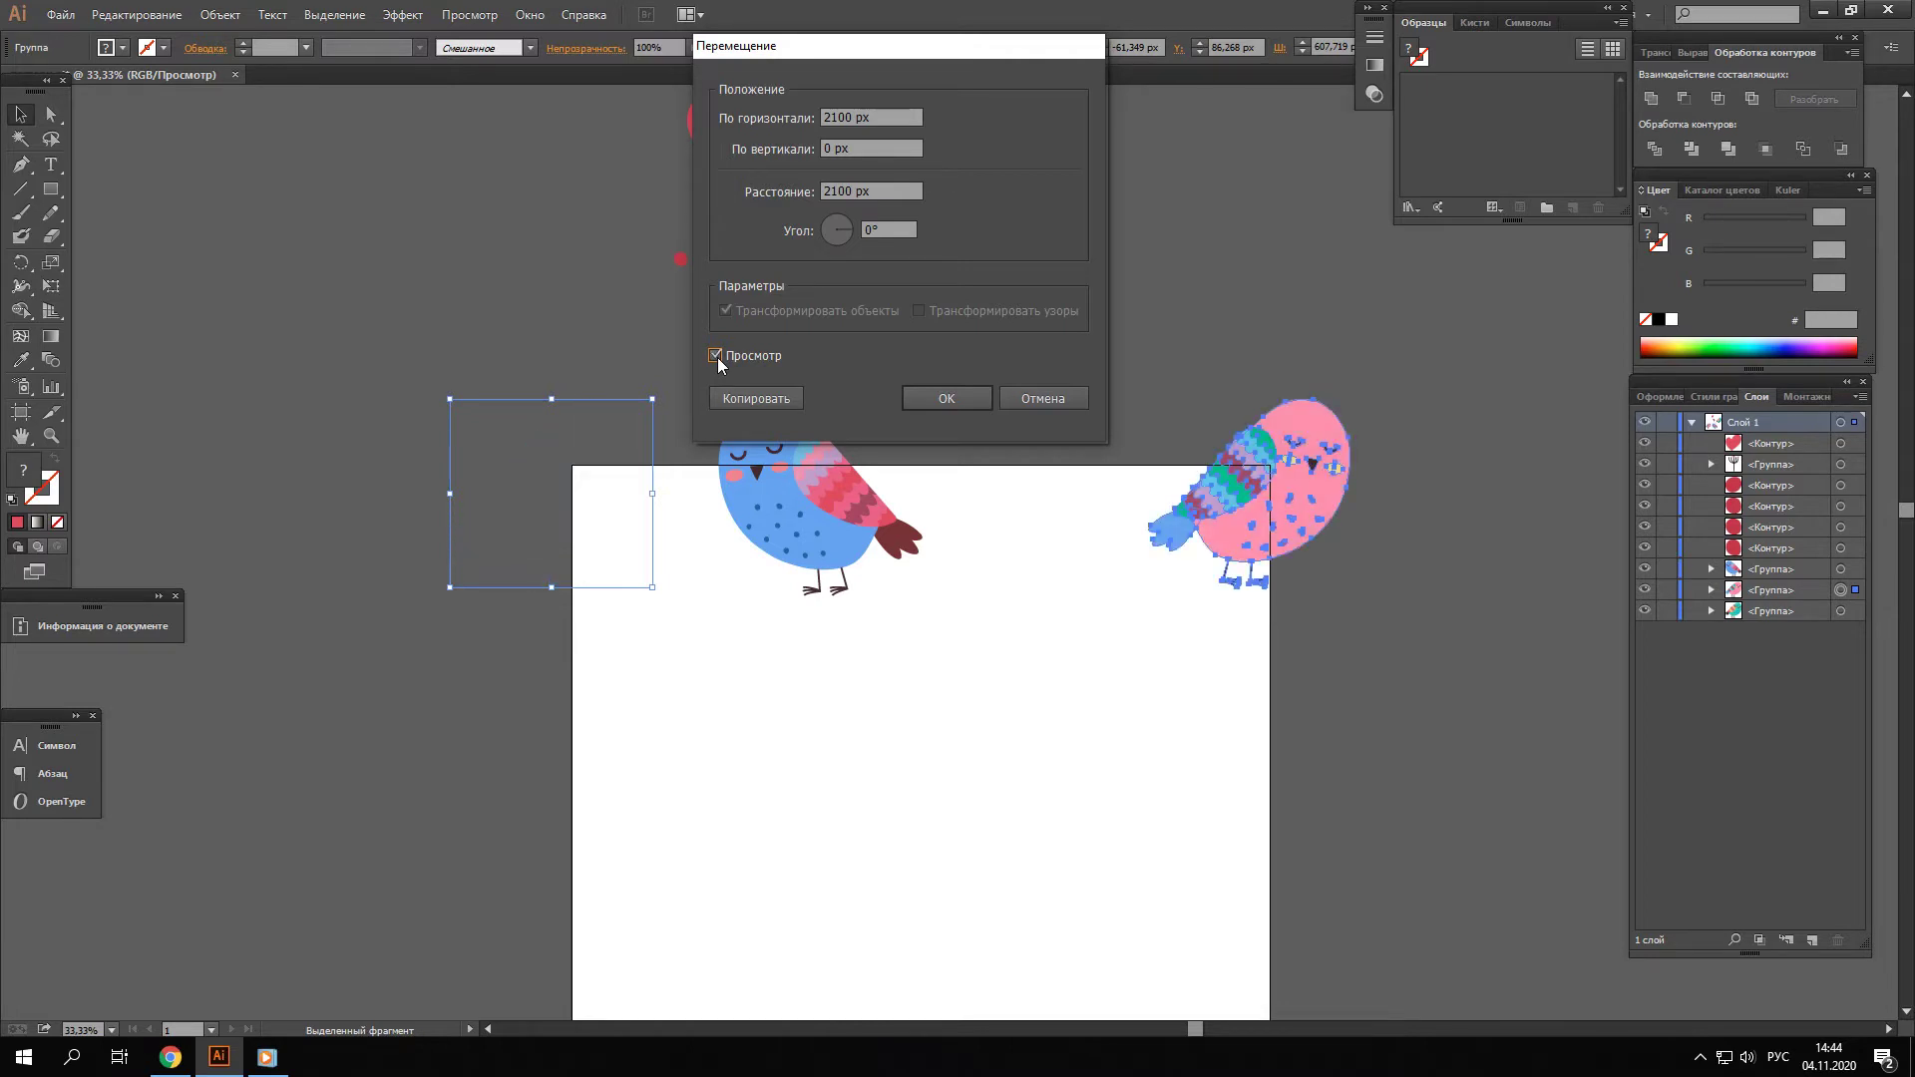
pyautogui.click(716, 357)
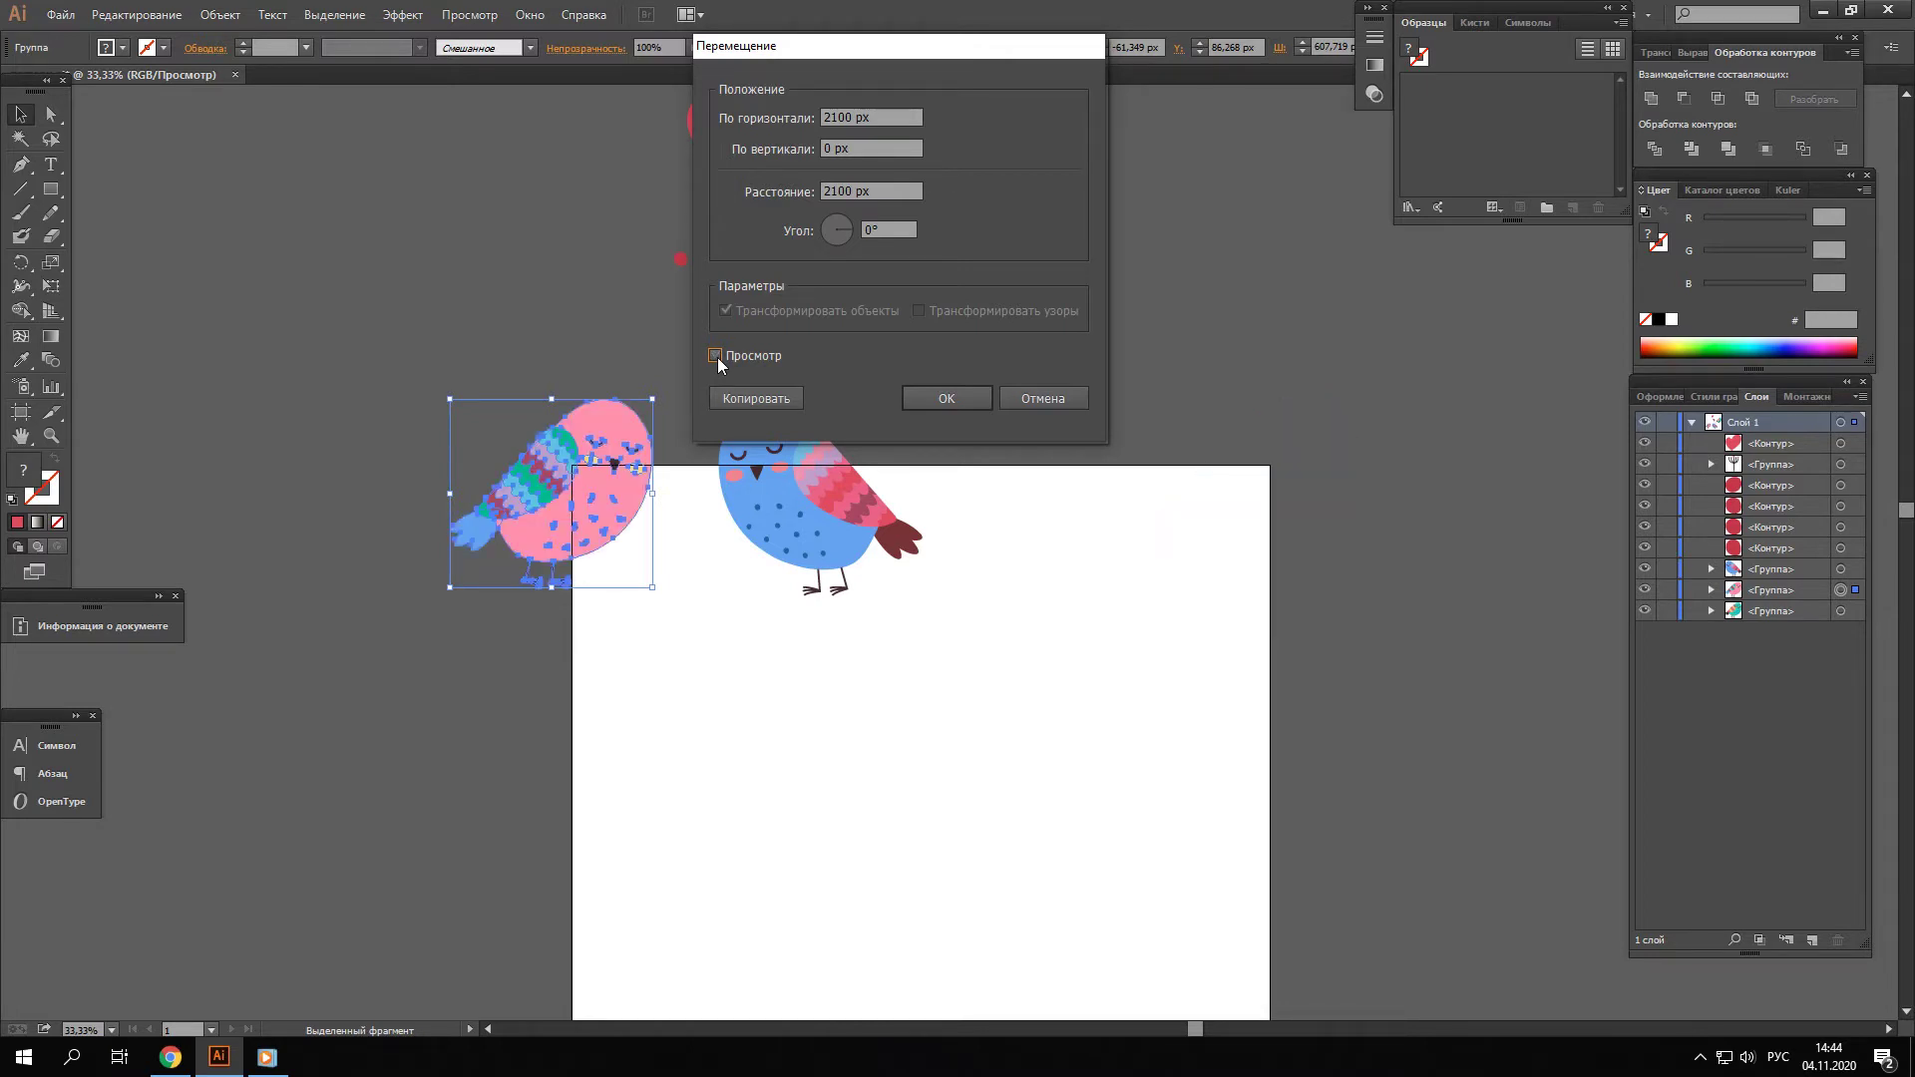
pyautogui.click(751, 399)
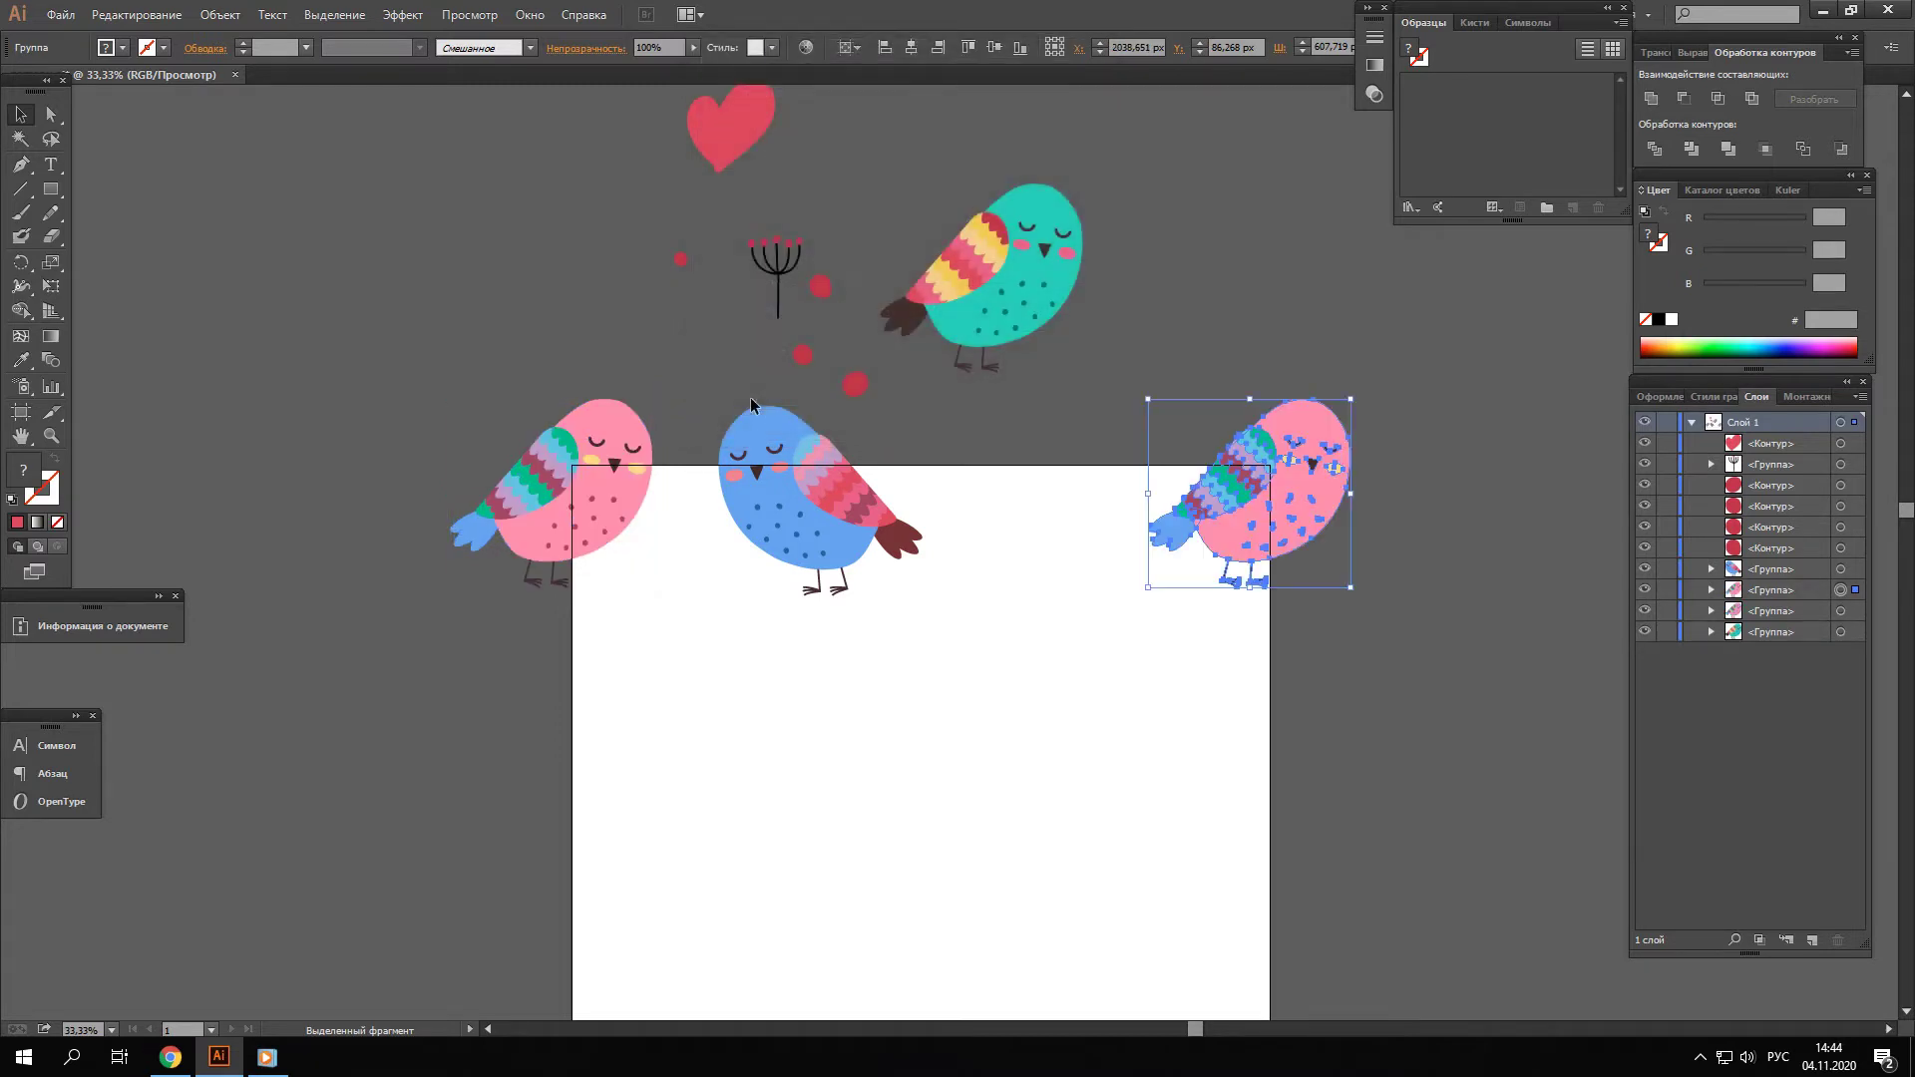
pyautogui.click(1430, 495)
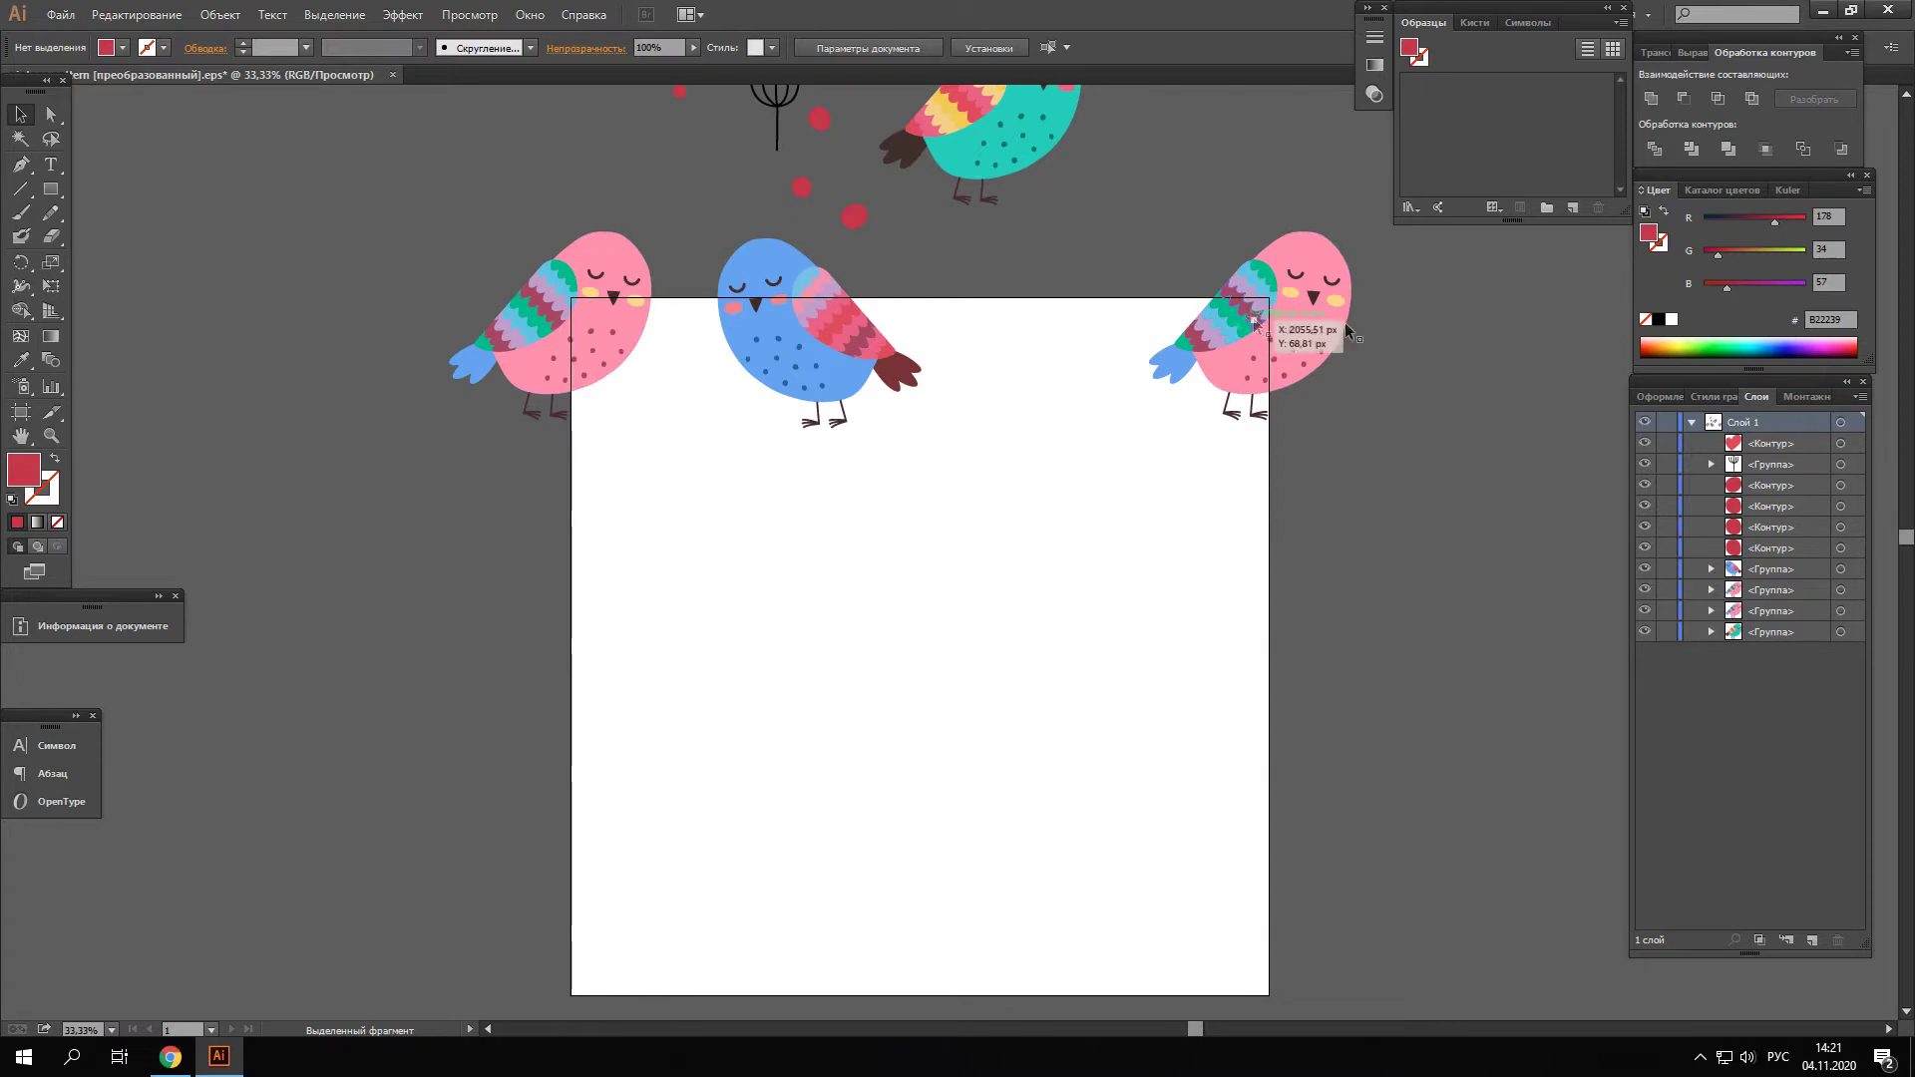
# Select both top pink birds and enter a 2100 px vertical distance in the Move dialog
pyautogui.click(1212, 374)
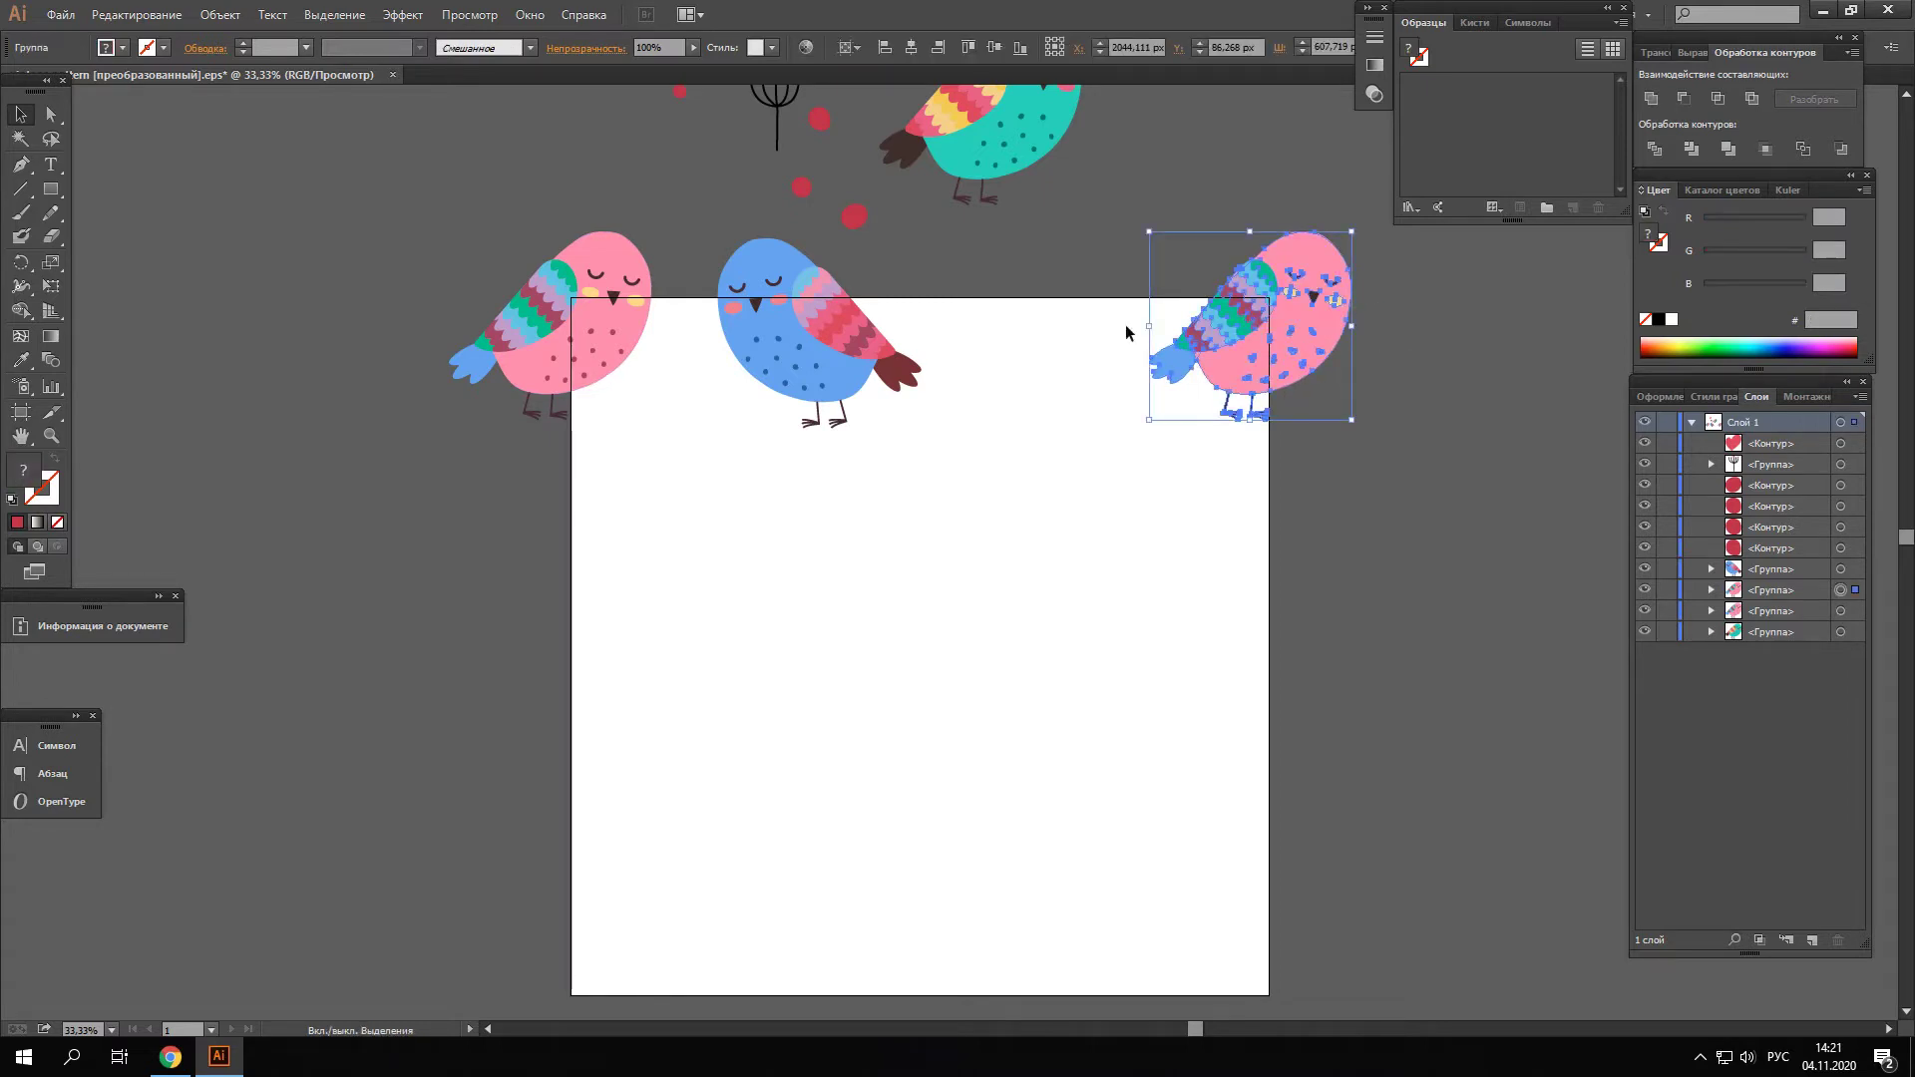
pyautogui.keyDown('shift'); pyautogui.click(577, 302); pyautogui.keyUp('shift')
pyautogui.rightClick(578, 303)
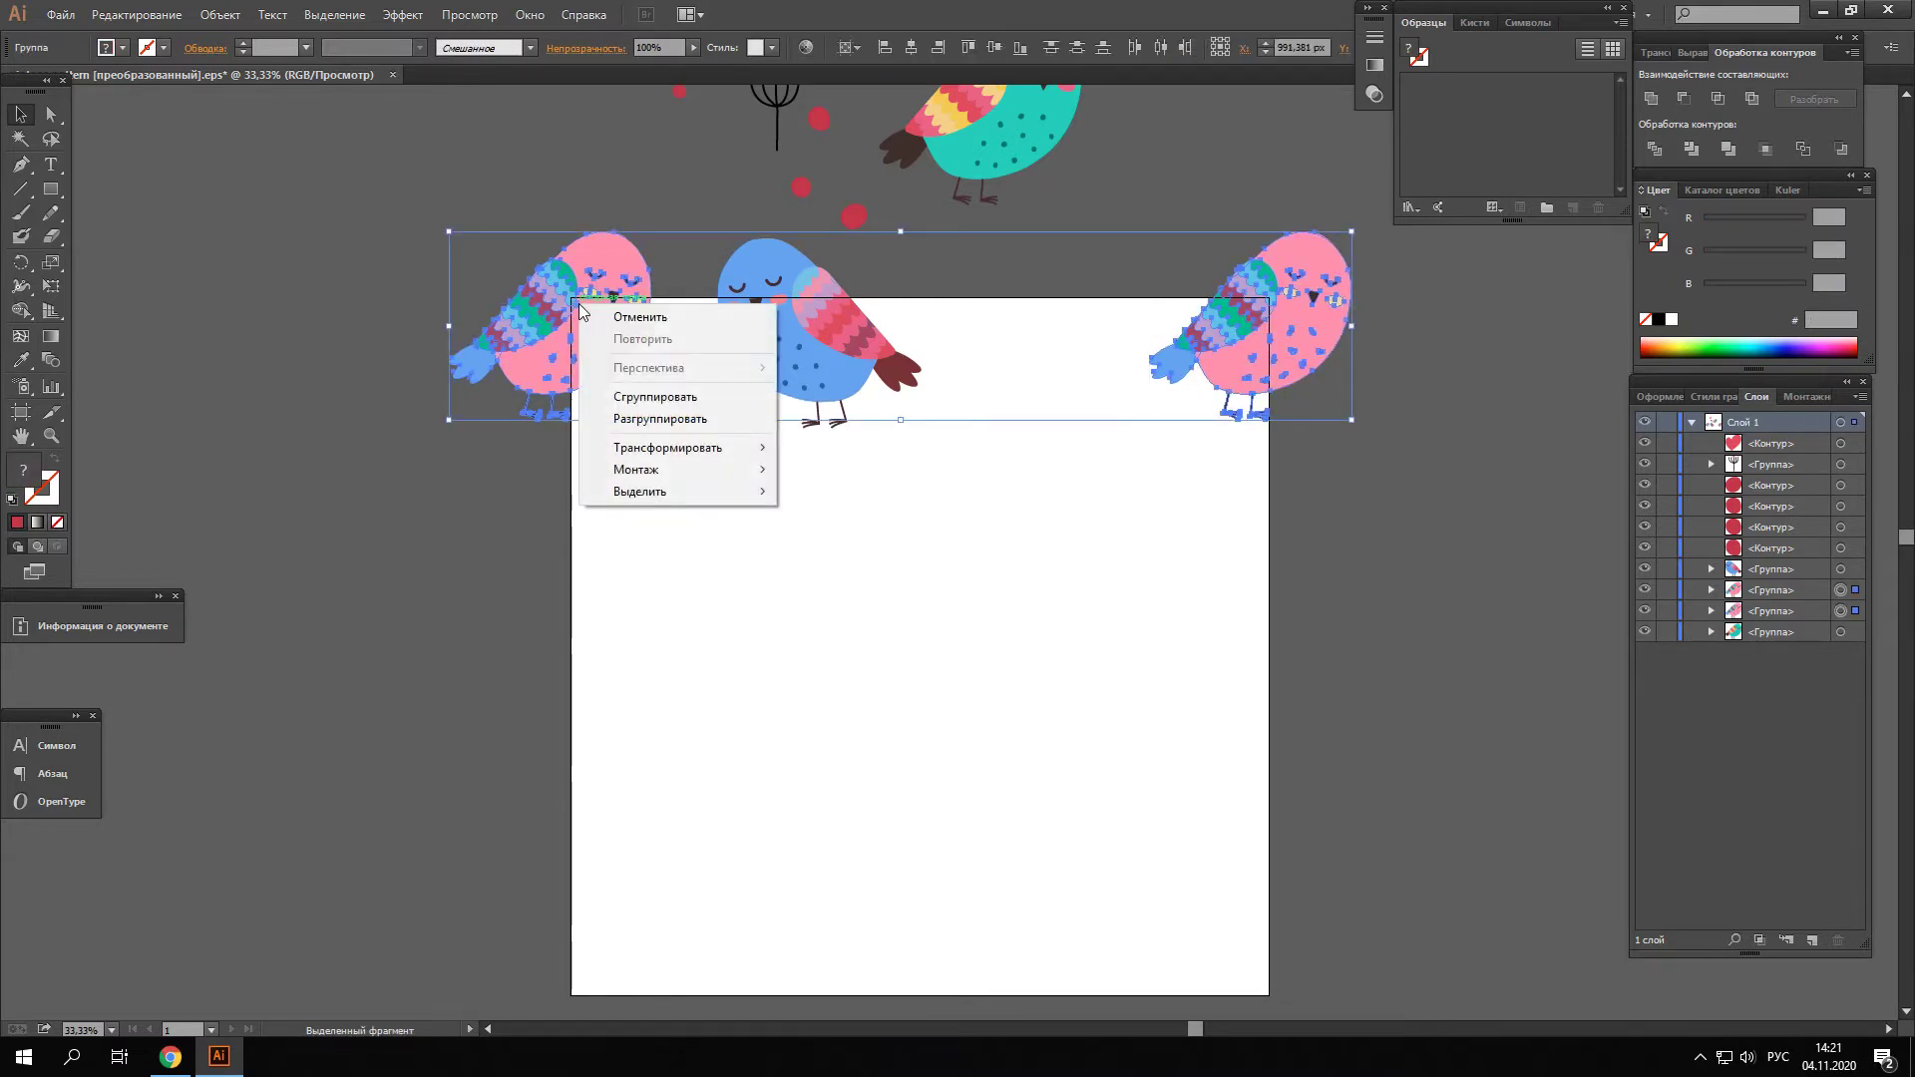
pyautogui.moveTo(668, 447)
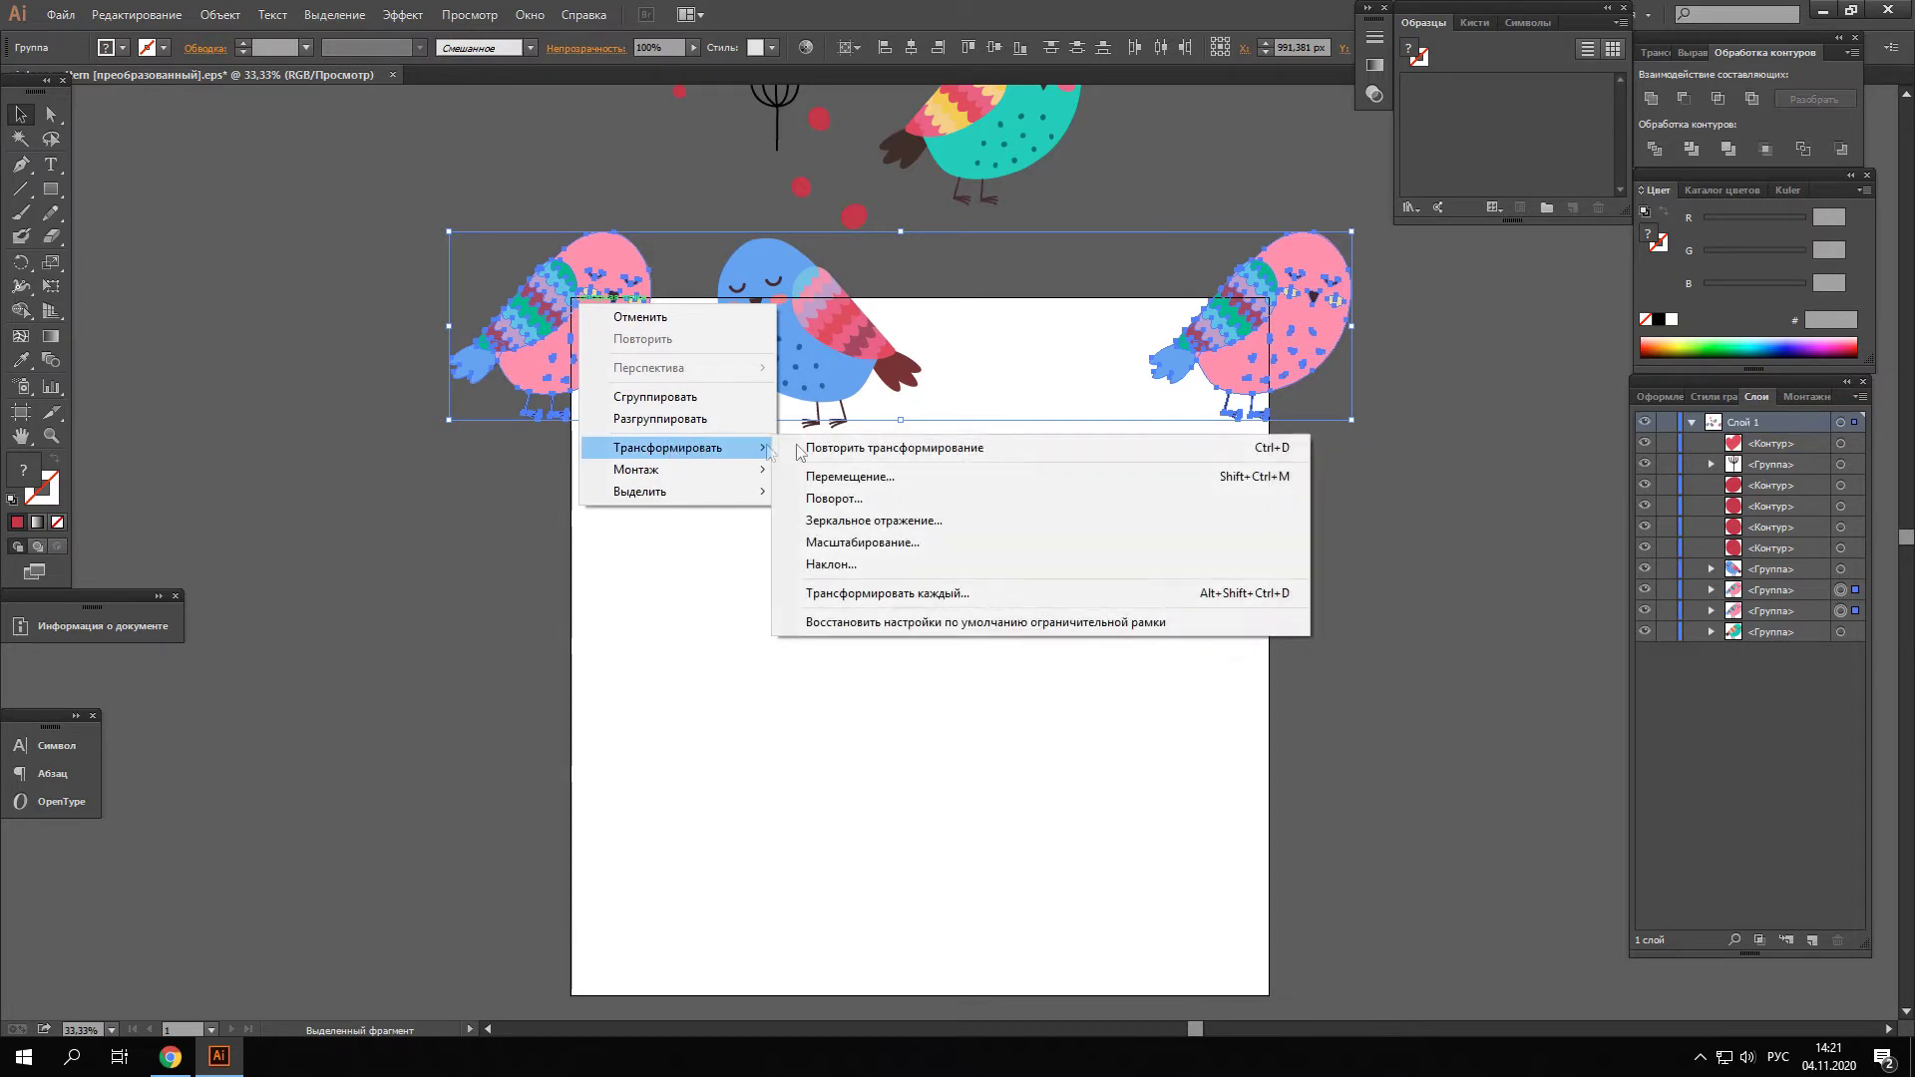
pyautogui.click(873, 486)
pyautogui.click(870, 116)
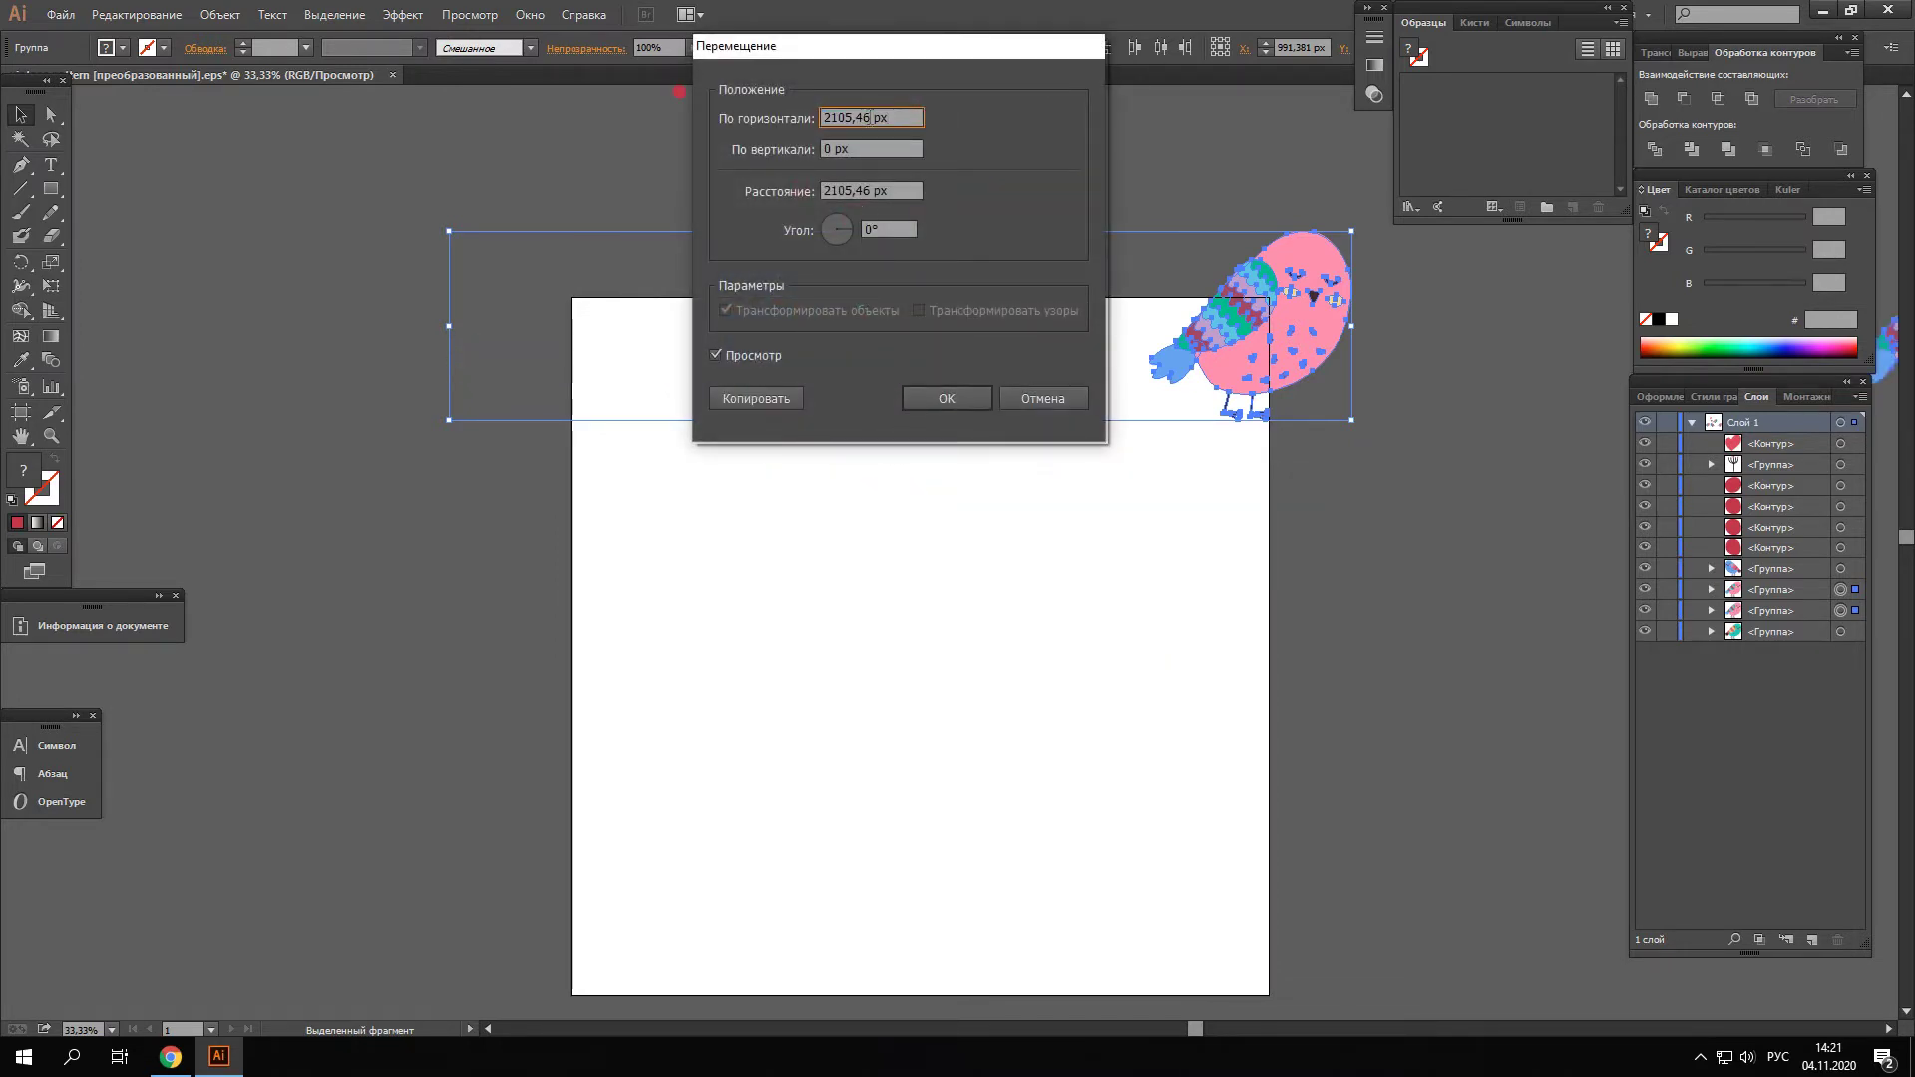
pyautogui.moveTo(869, 117); pyautogui.dragTo(810, 117)
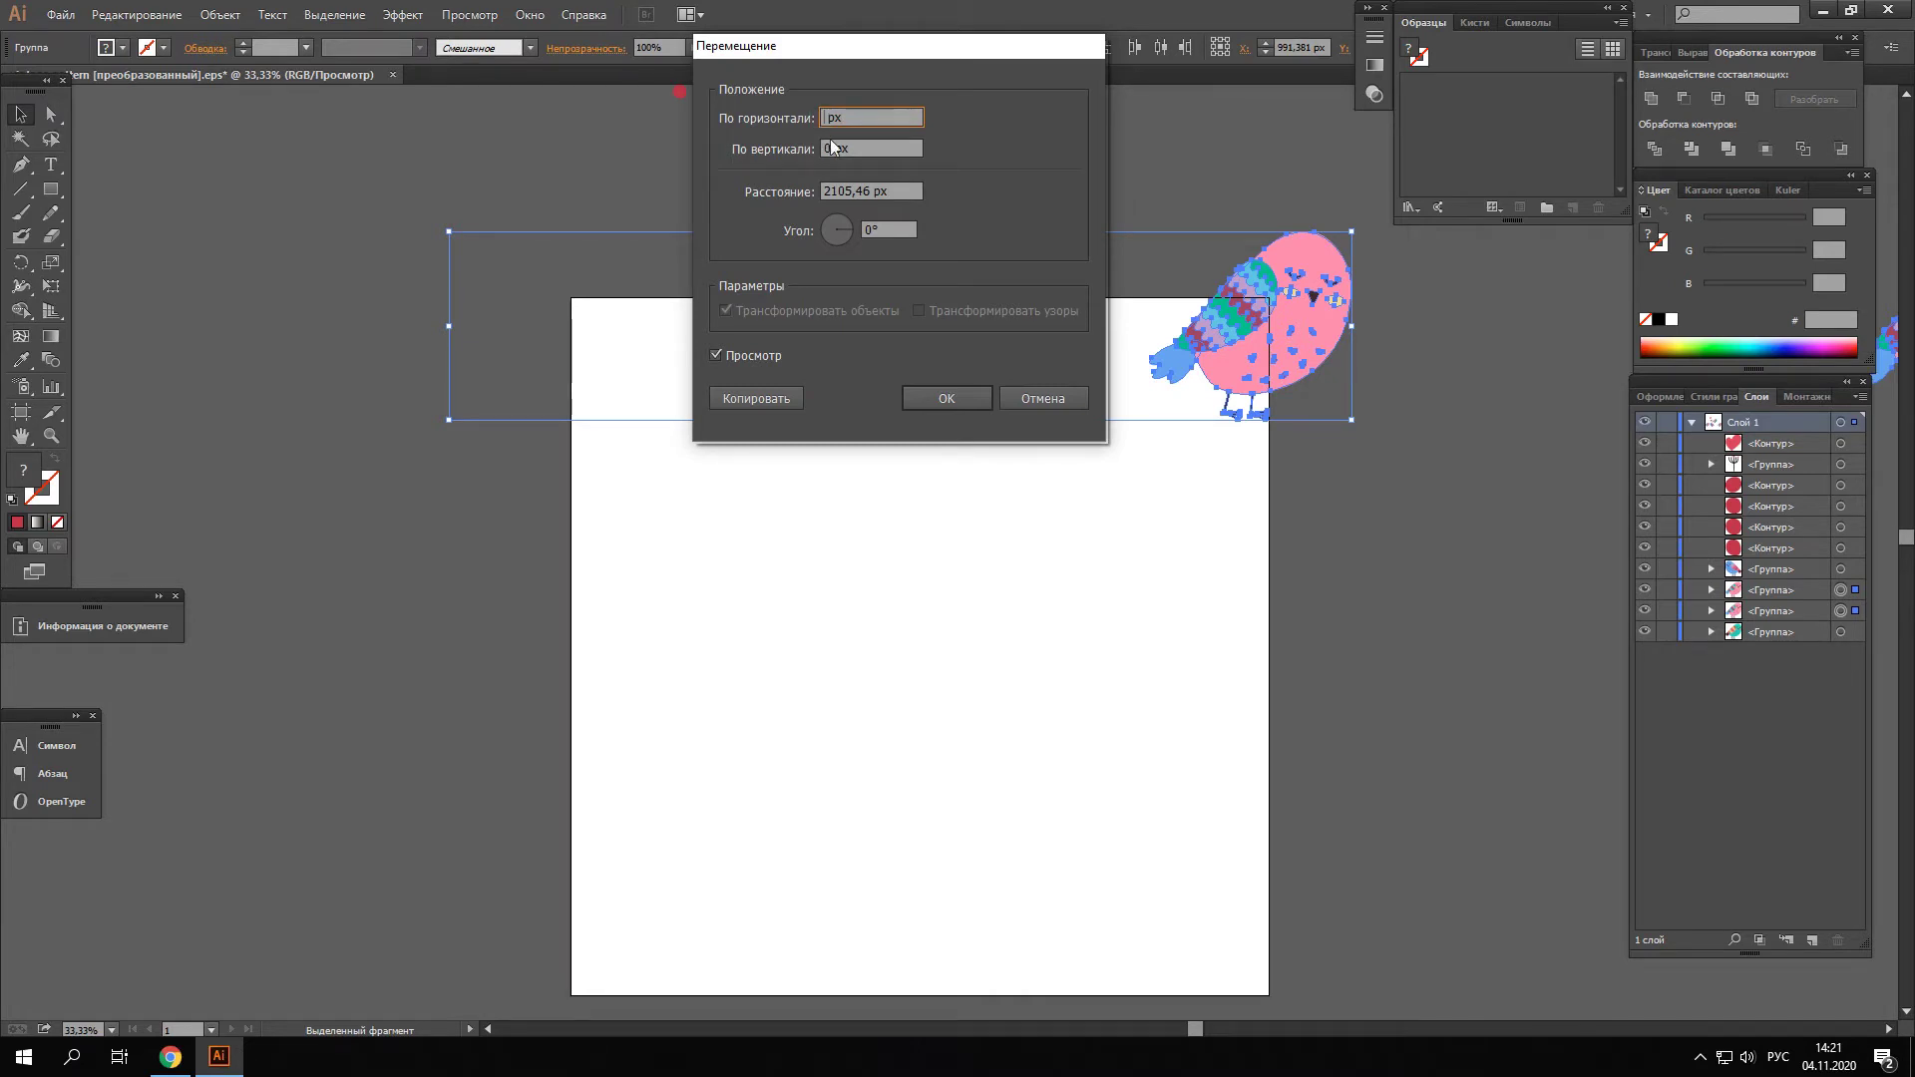
pyautogui.press('BackSpace')
pyautogui.moveTo(828, 149); pyautogui.dragTo(814, 155)
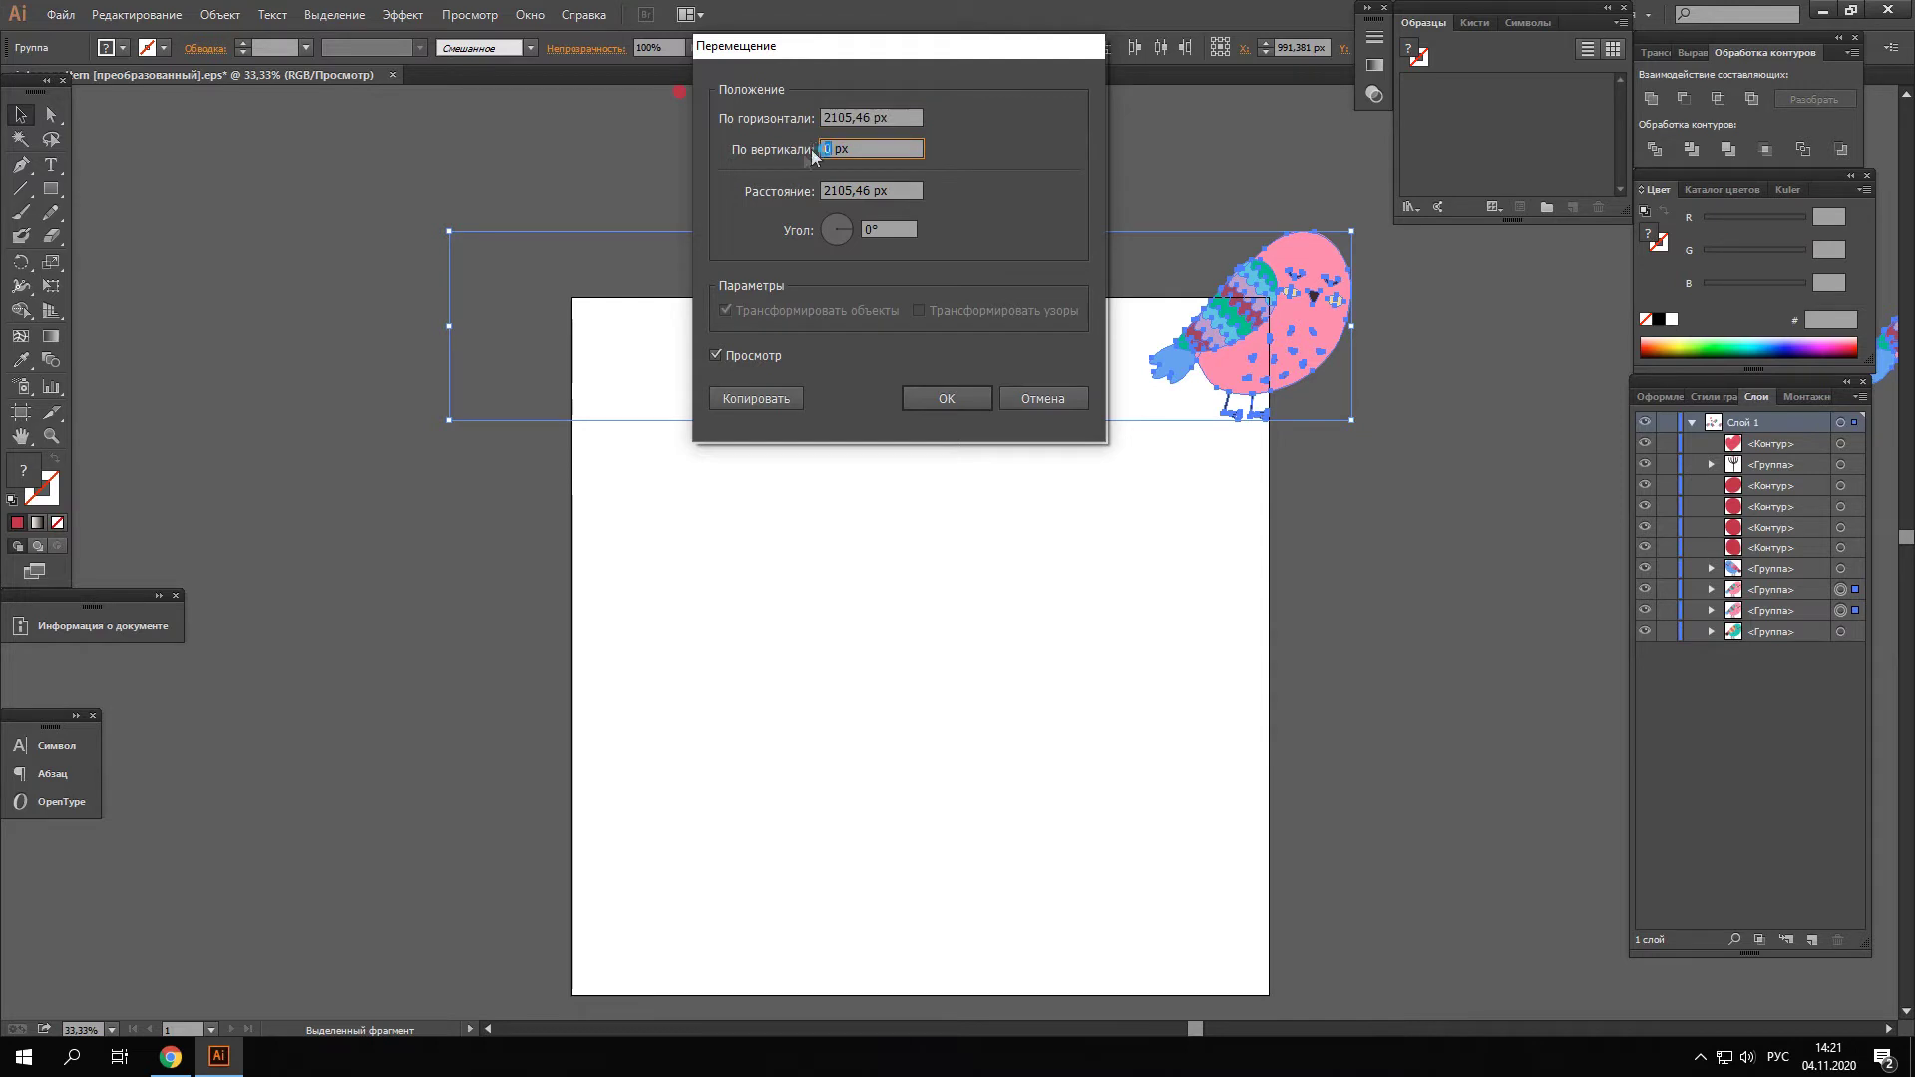
pyautogui.write('2100')
pyautogui.press('Tab')
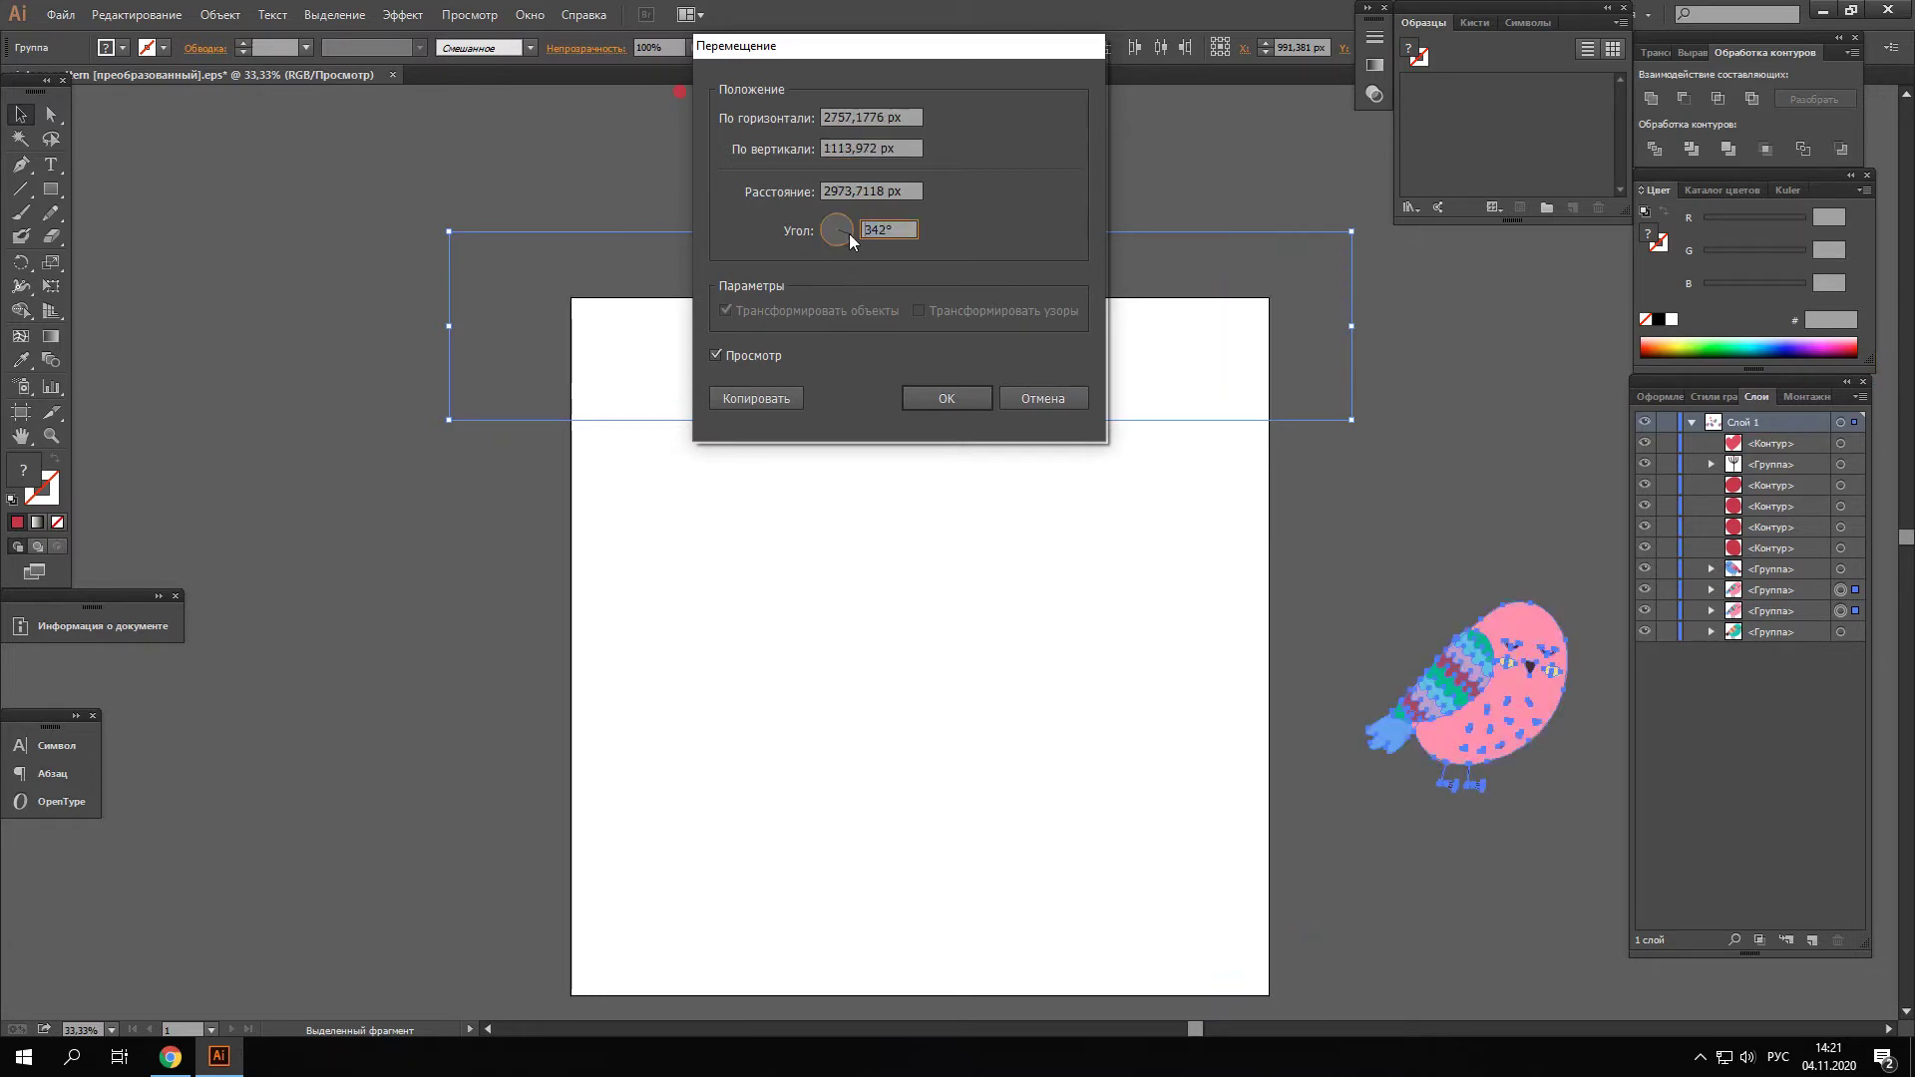
# Point the move straight down at -90°, preview it, and copy both birds 2100 px down
pyautogui.click(847, 233)
pyautogui.write('180')
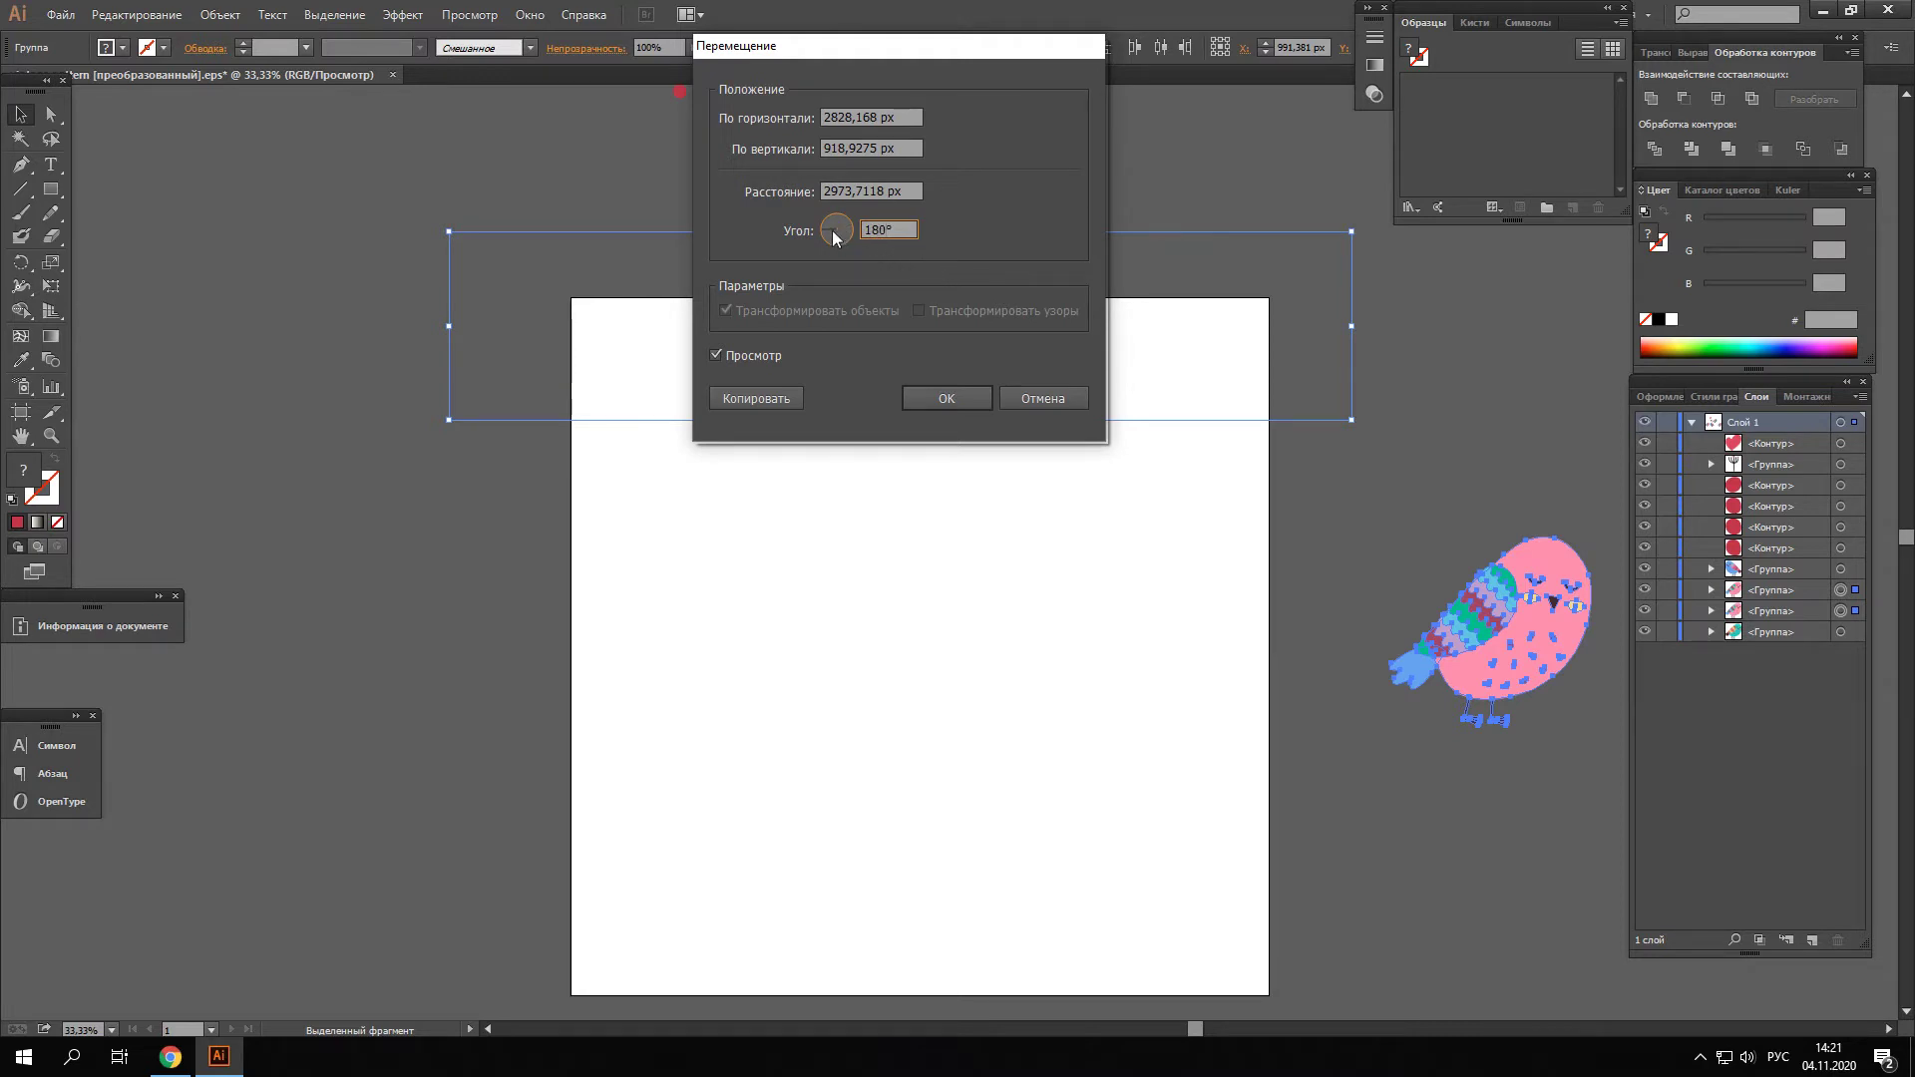
pyautogui.moveTo(846, 242); pyautogui.dragTo(839, 237)
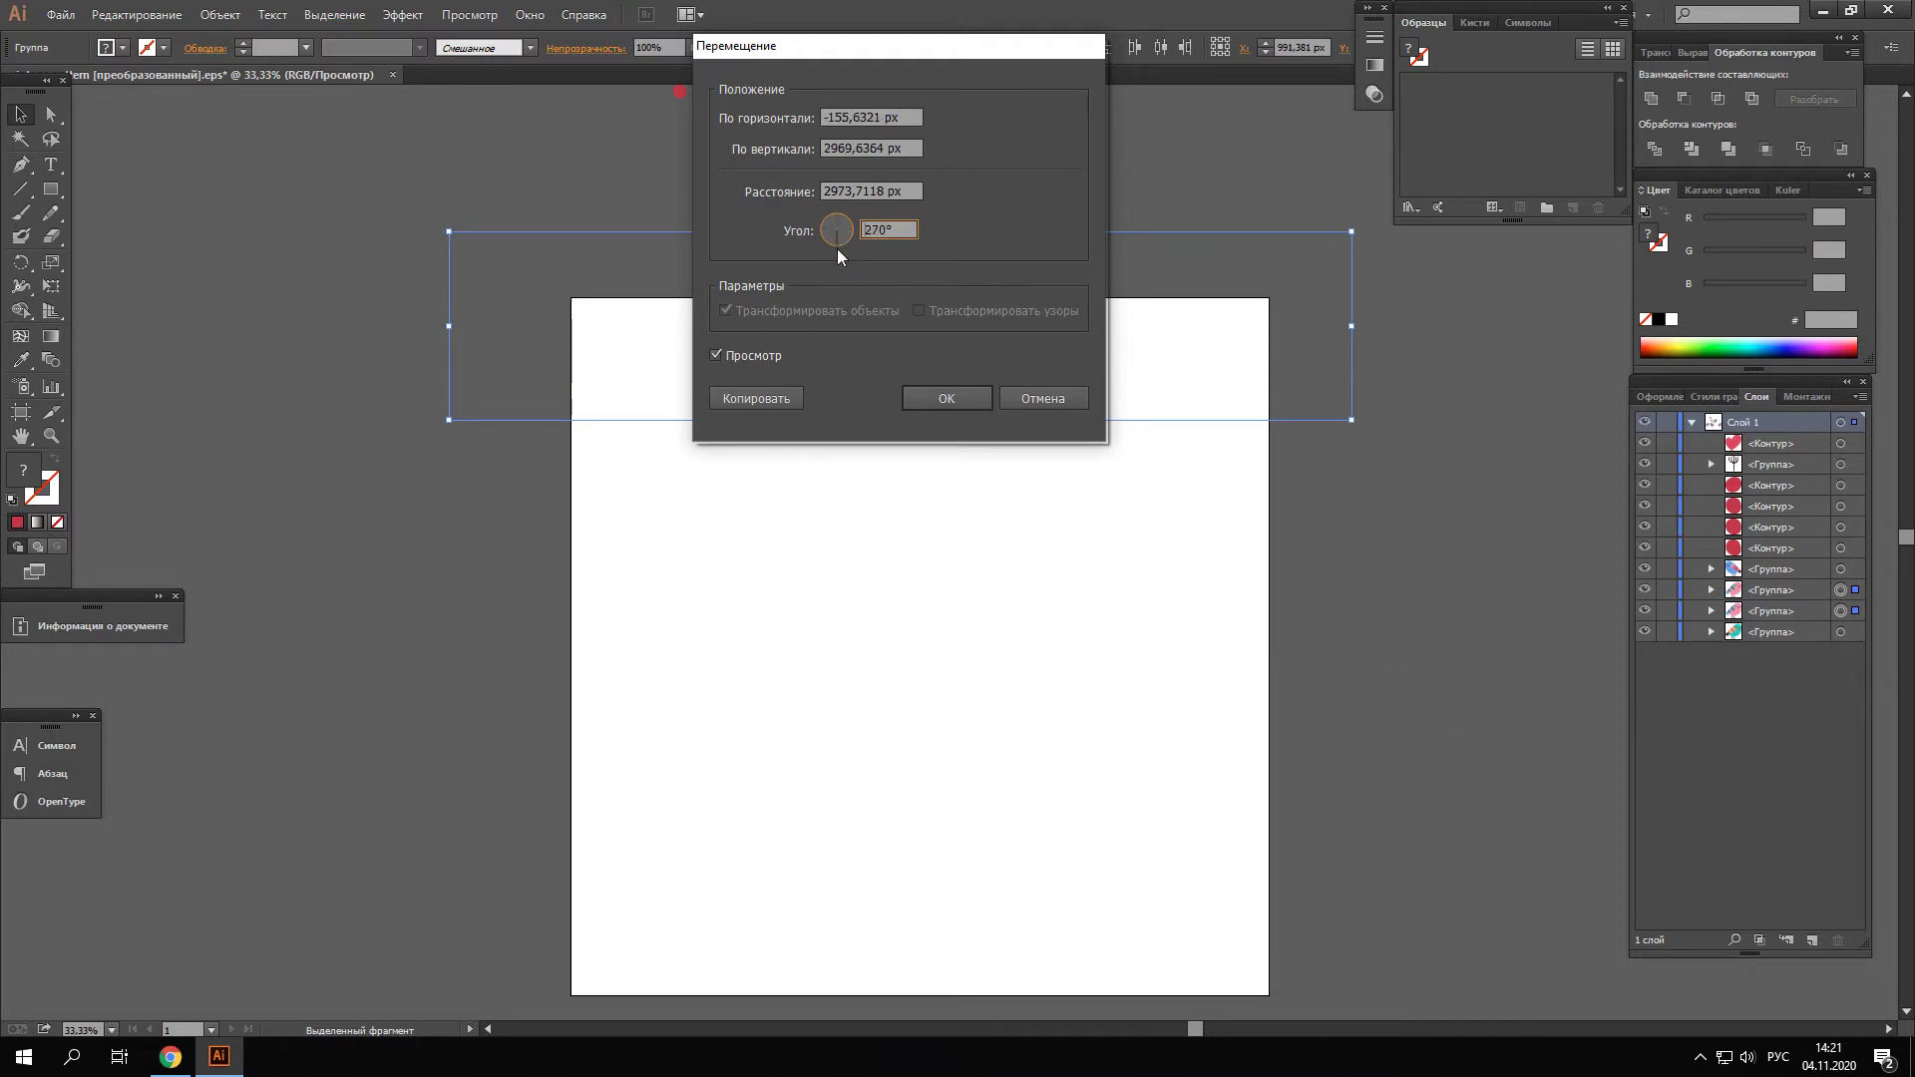
pyautogui.moveTo(840, 238); pyautogui.dragTo(837, 258)
pyautogui.moveTo(884, 150); pyautogui.dragTo(862, 150)
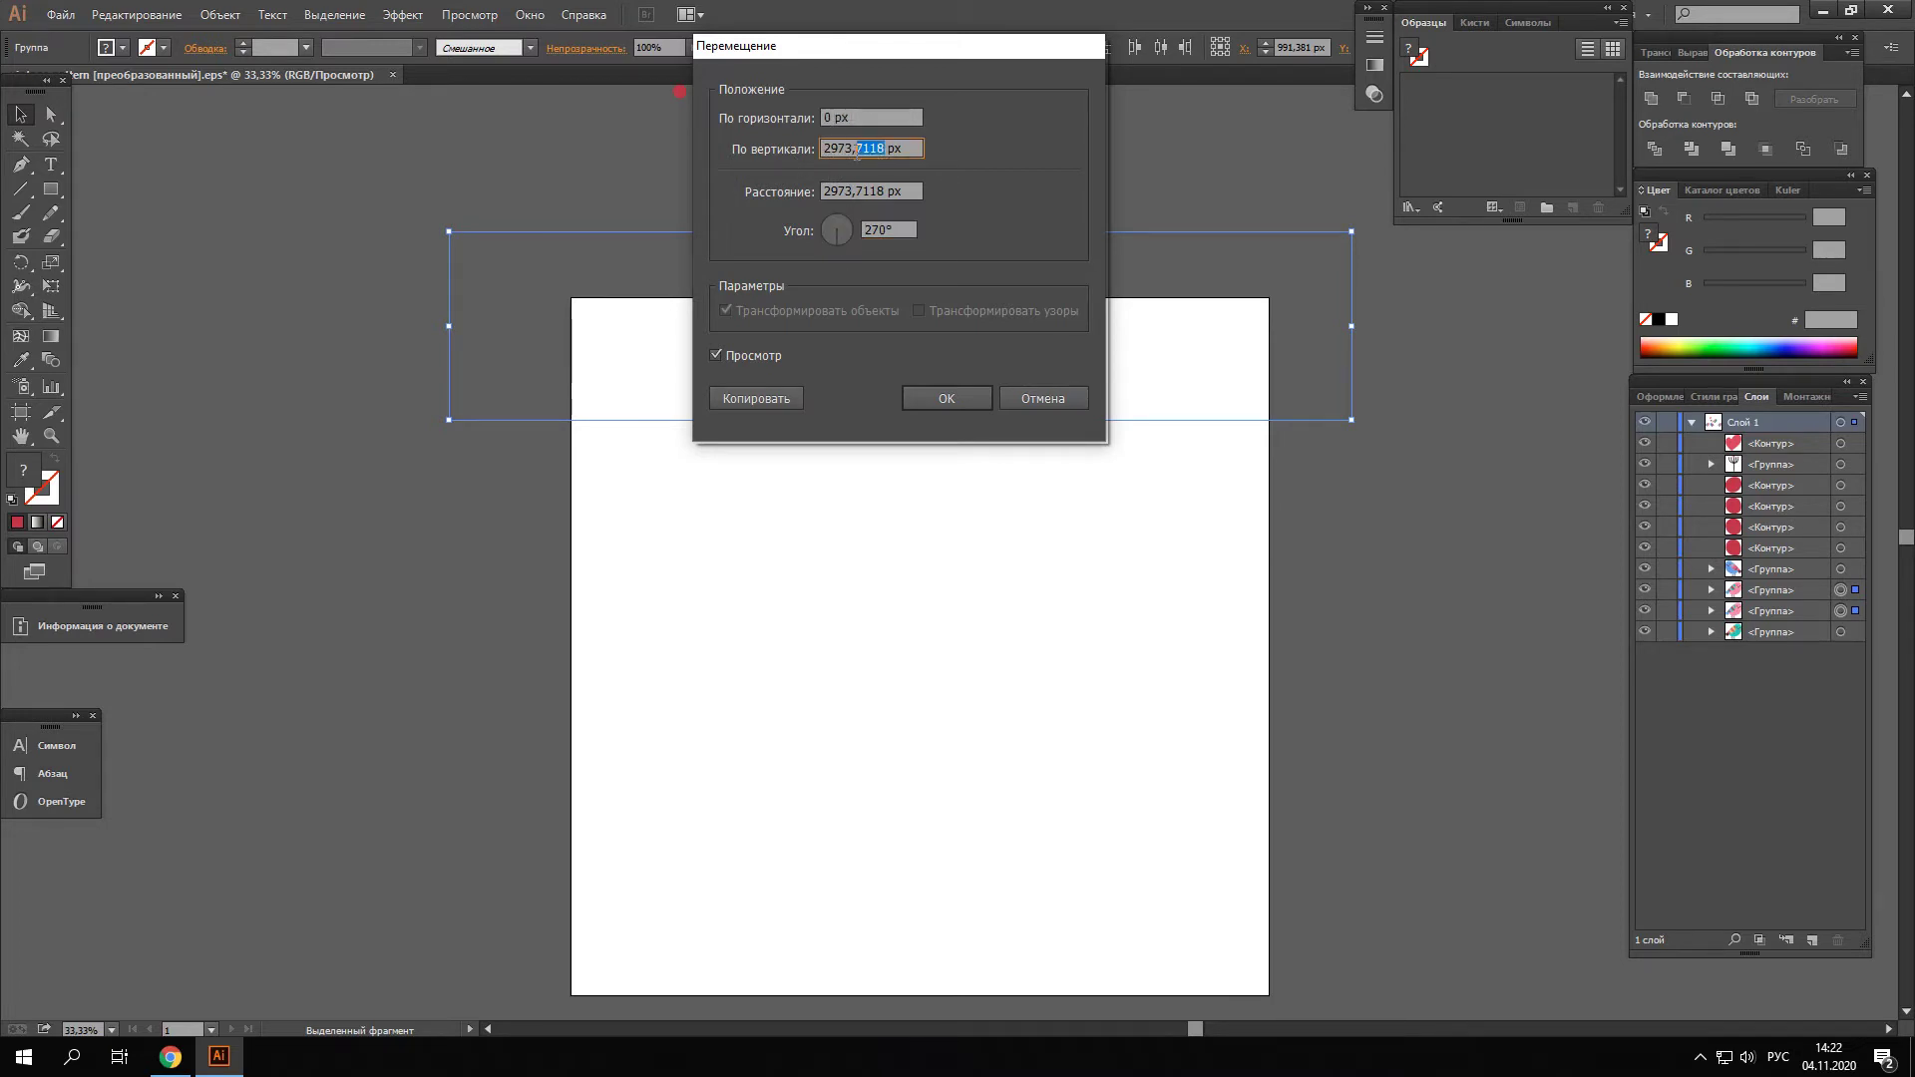
pyautogui.write('2100')
pyautogui.click(758, 356)
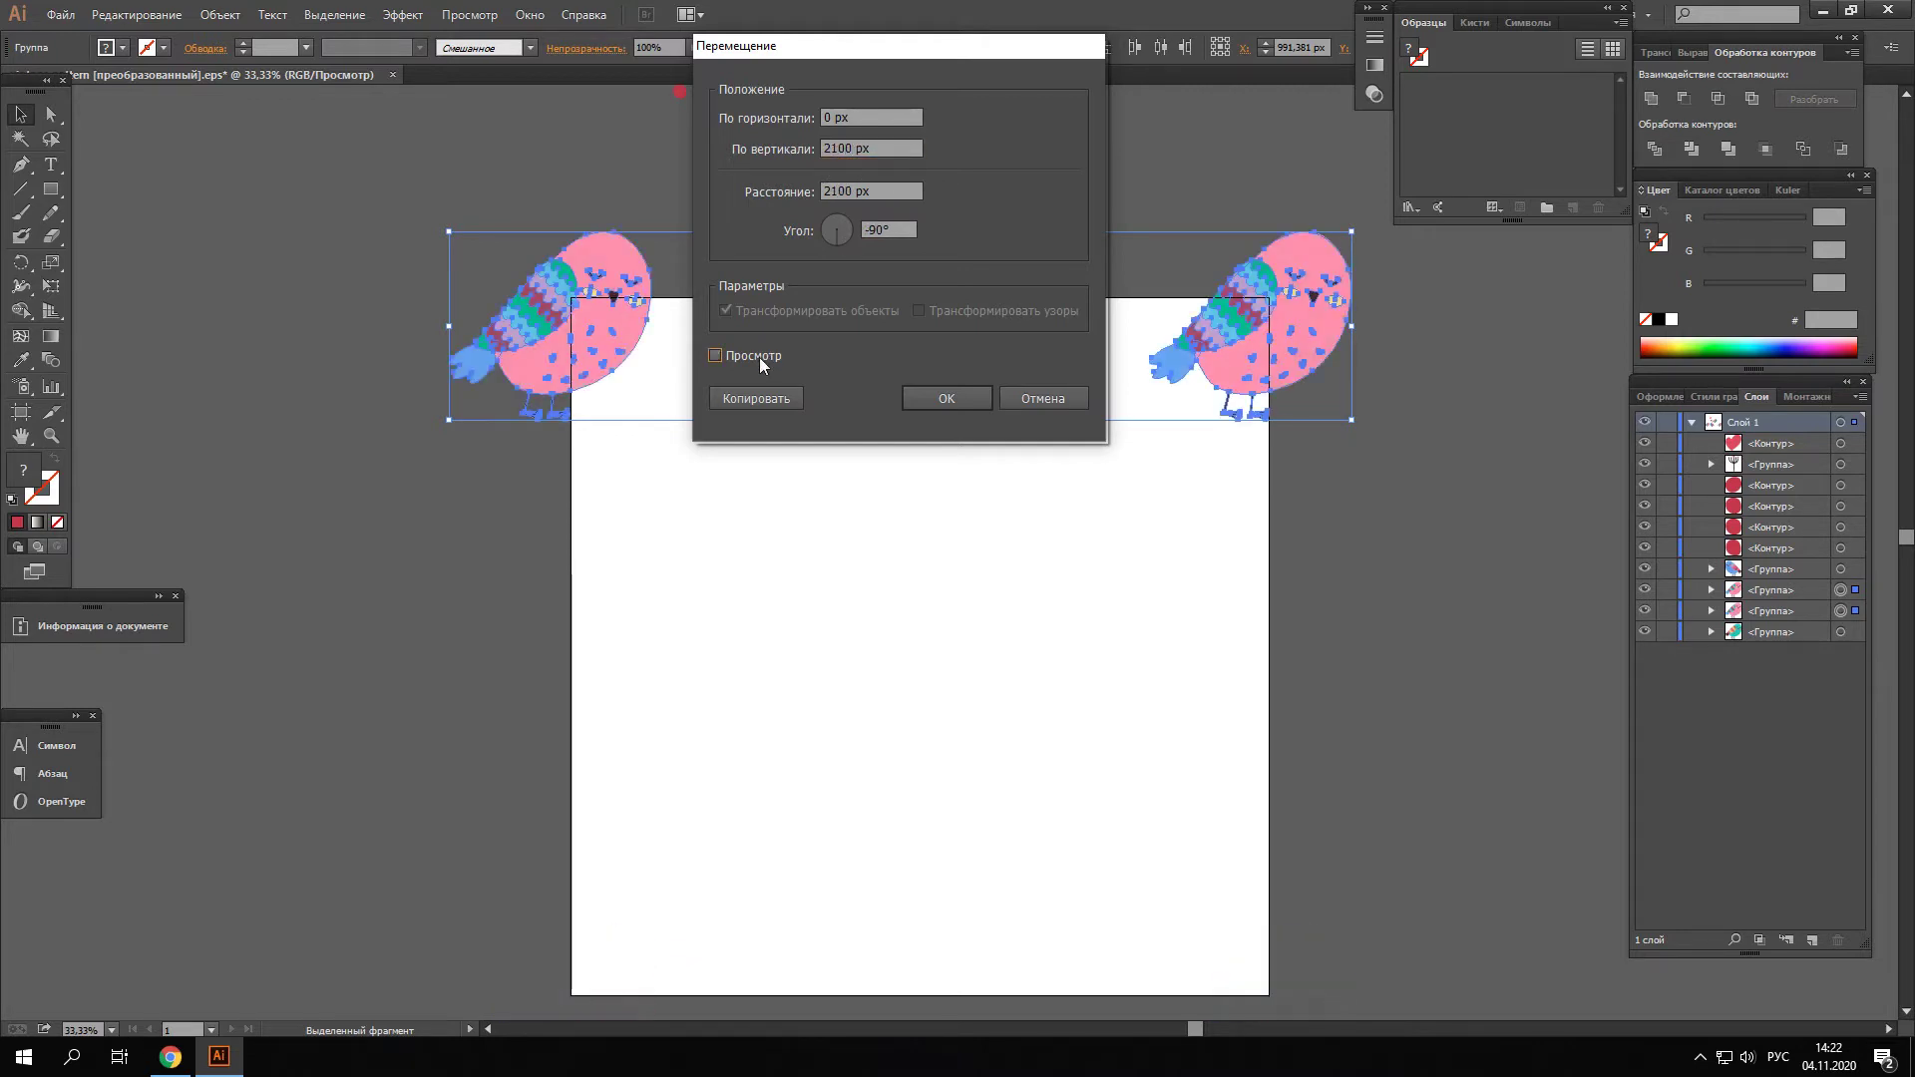
pyautogui.click(758, 356)
pyautogui.click(756, 399)
pyautogui.click(1369, 479)
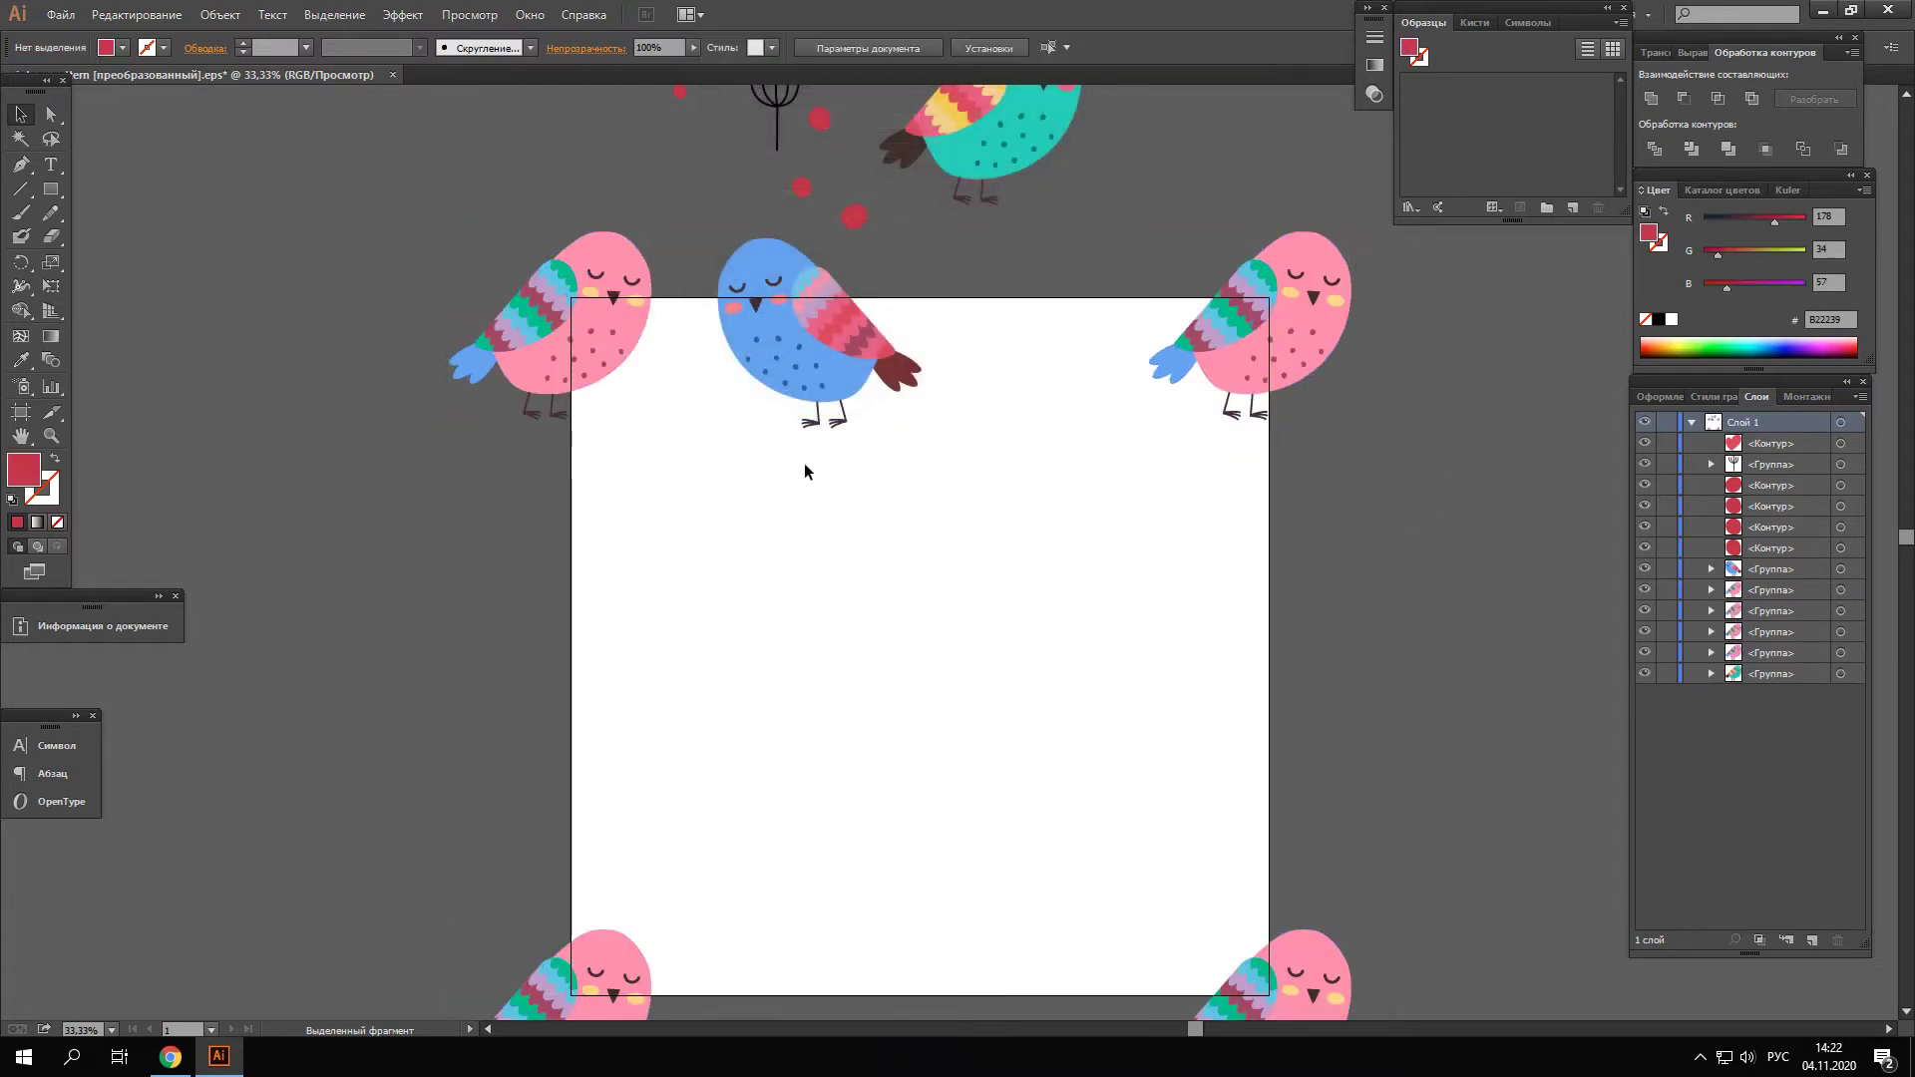
# Nudge the blue bird slightly along the top edge and clear the selection
pyautogui.scroll(1, 804, 463)
pyautogui.scroll(-2, 556, 277)
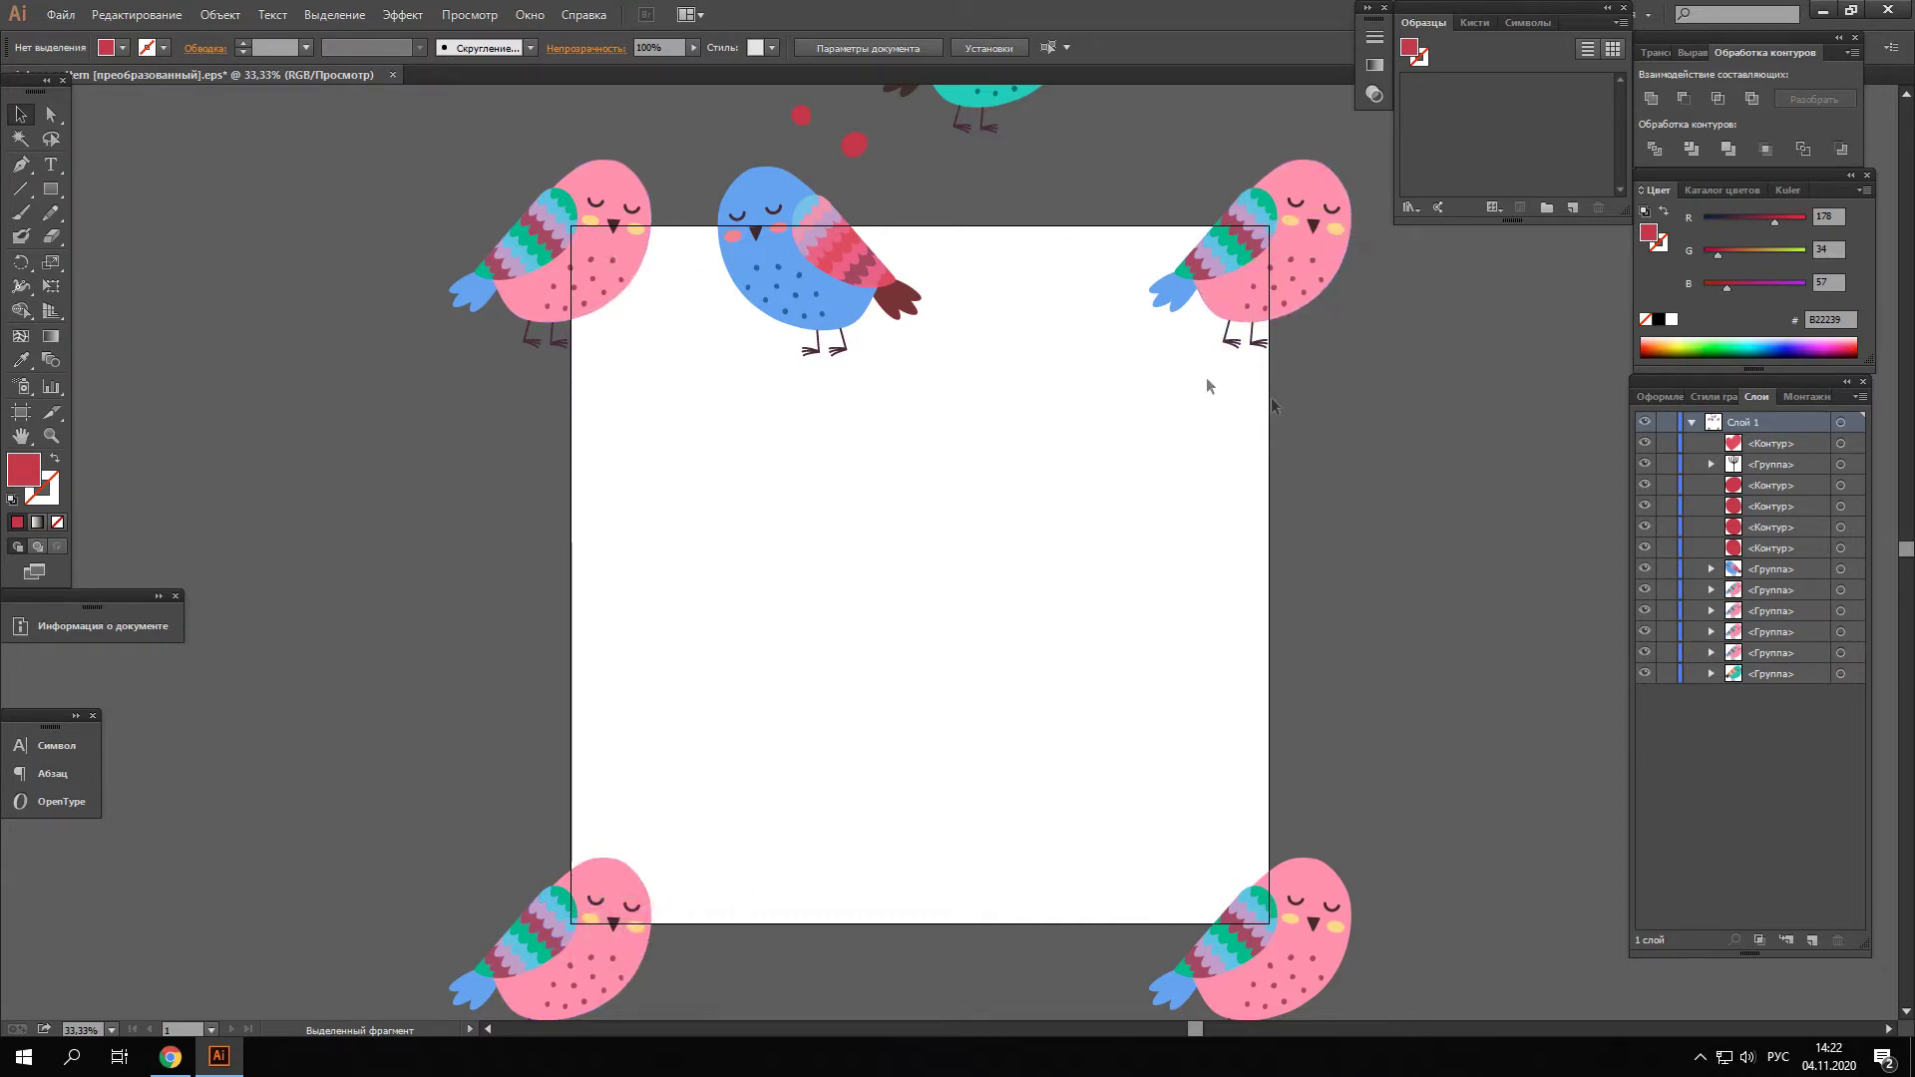
pyautogui.scroll(2, 896, 459)
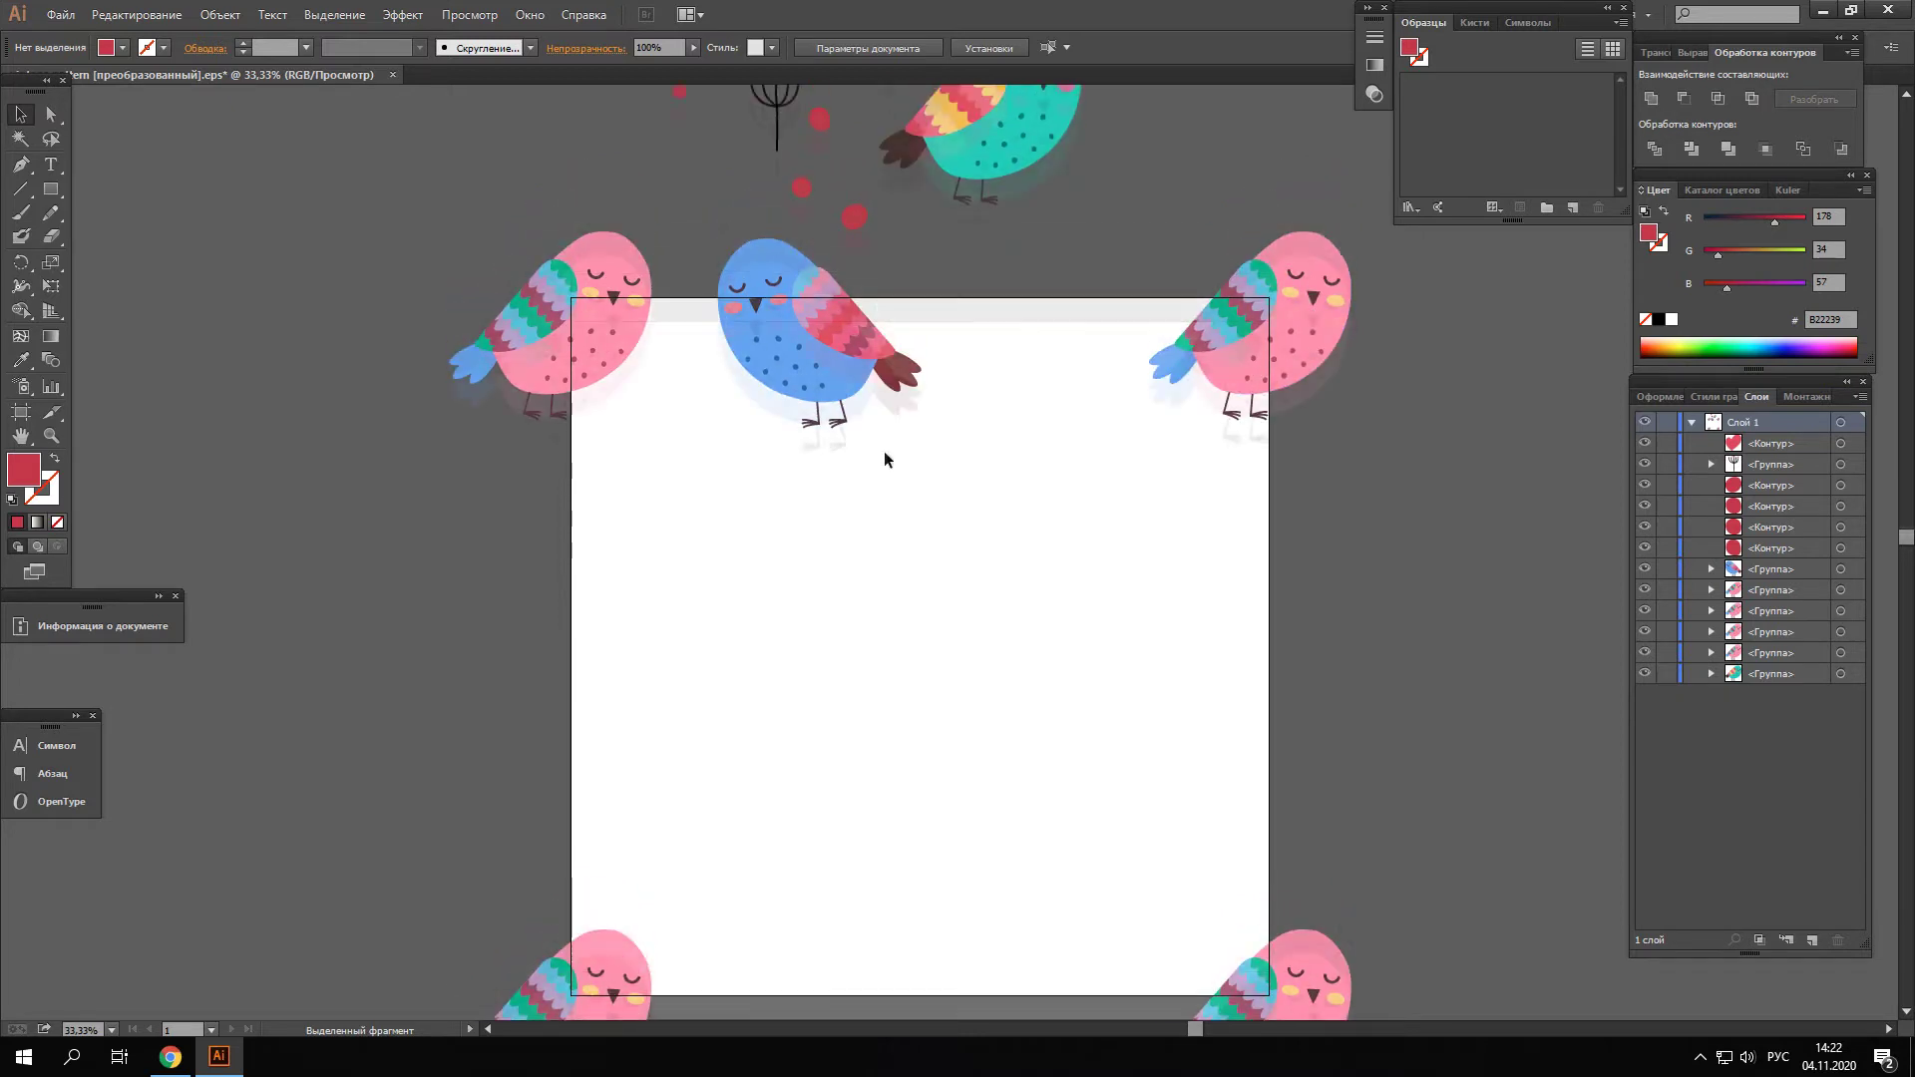
pyautogui.scroll(1, 884, 450)
pyautogui.moveTo(806, 372); pyautogui.dragTo(796, 378)
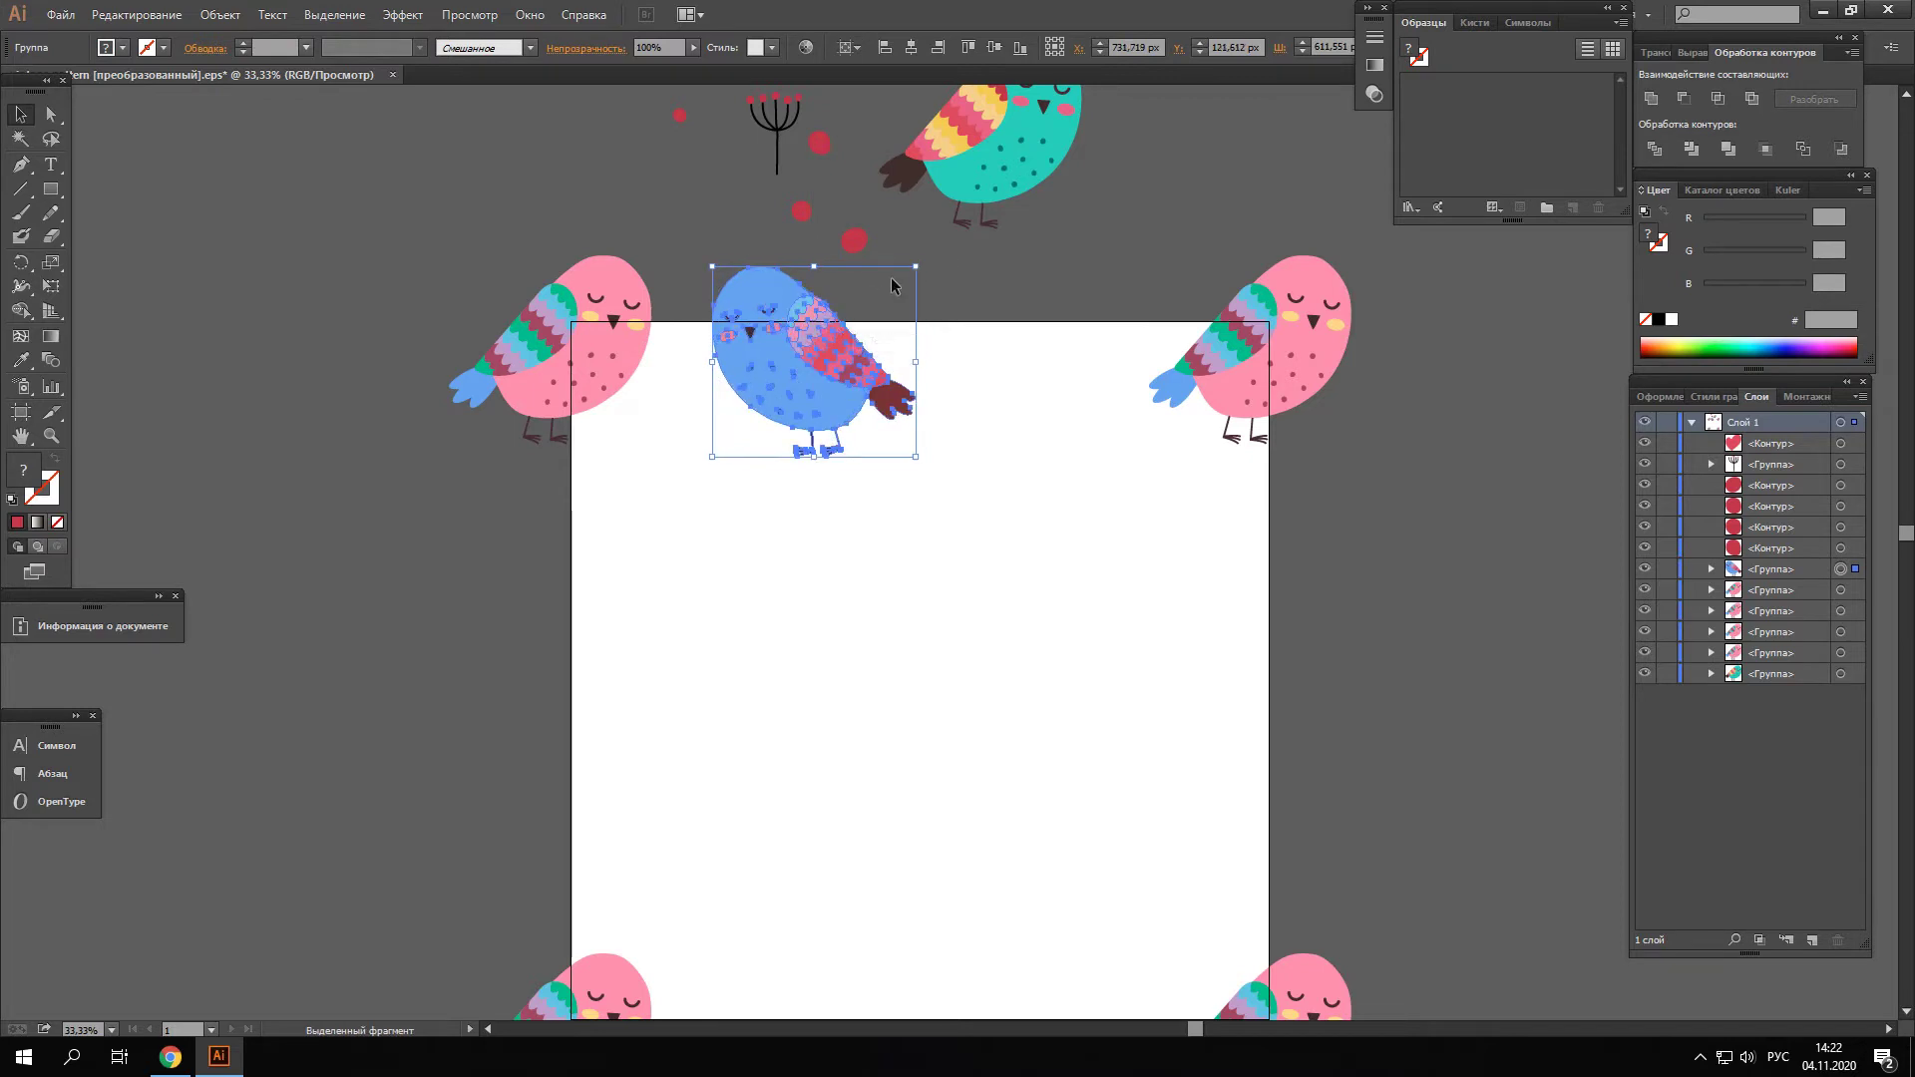
pyautogui.hotkey('ctrl', 'shift', 'a')
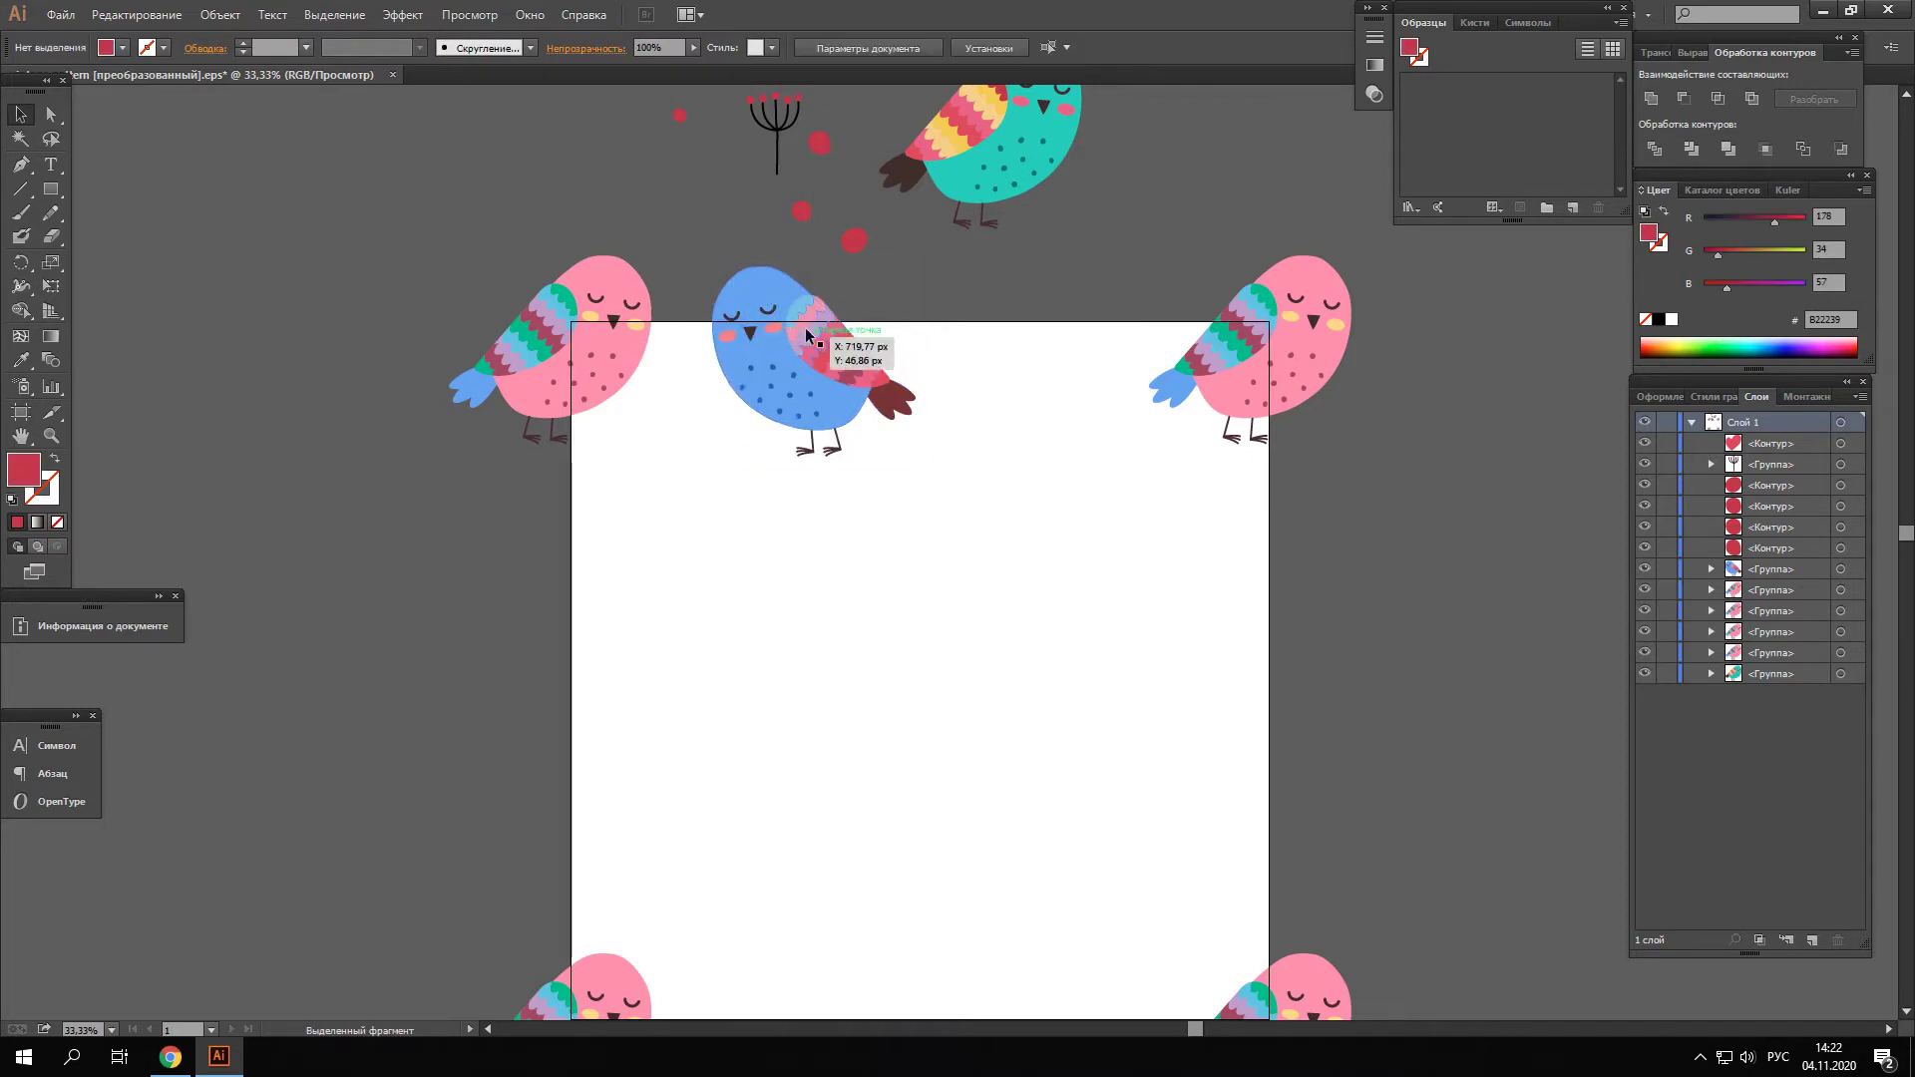
# Select the blue bird and bring up its Transform context menu
pyautogui.scroll(-2, 798, 321)
pyautogui.scroll(-1, 795, 317)
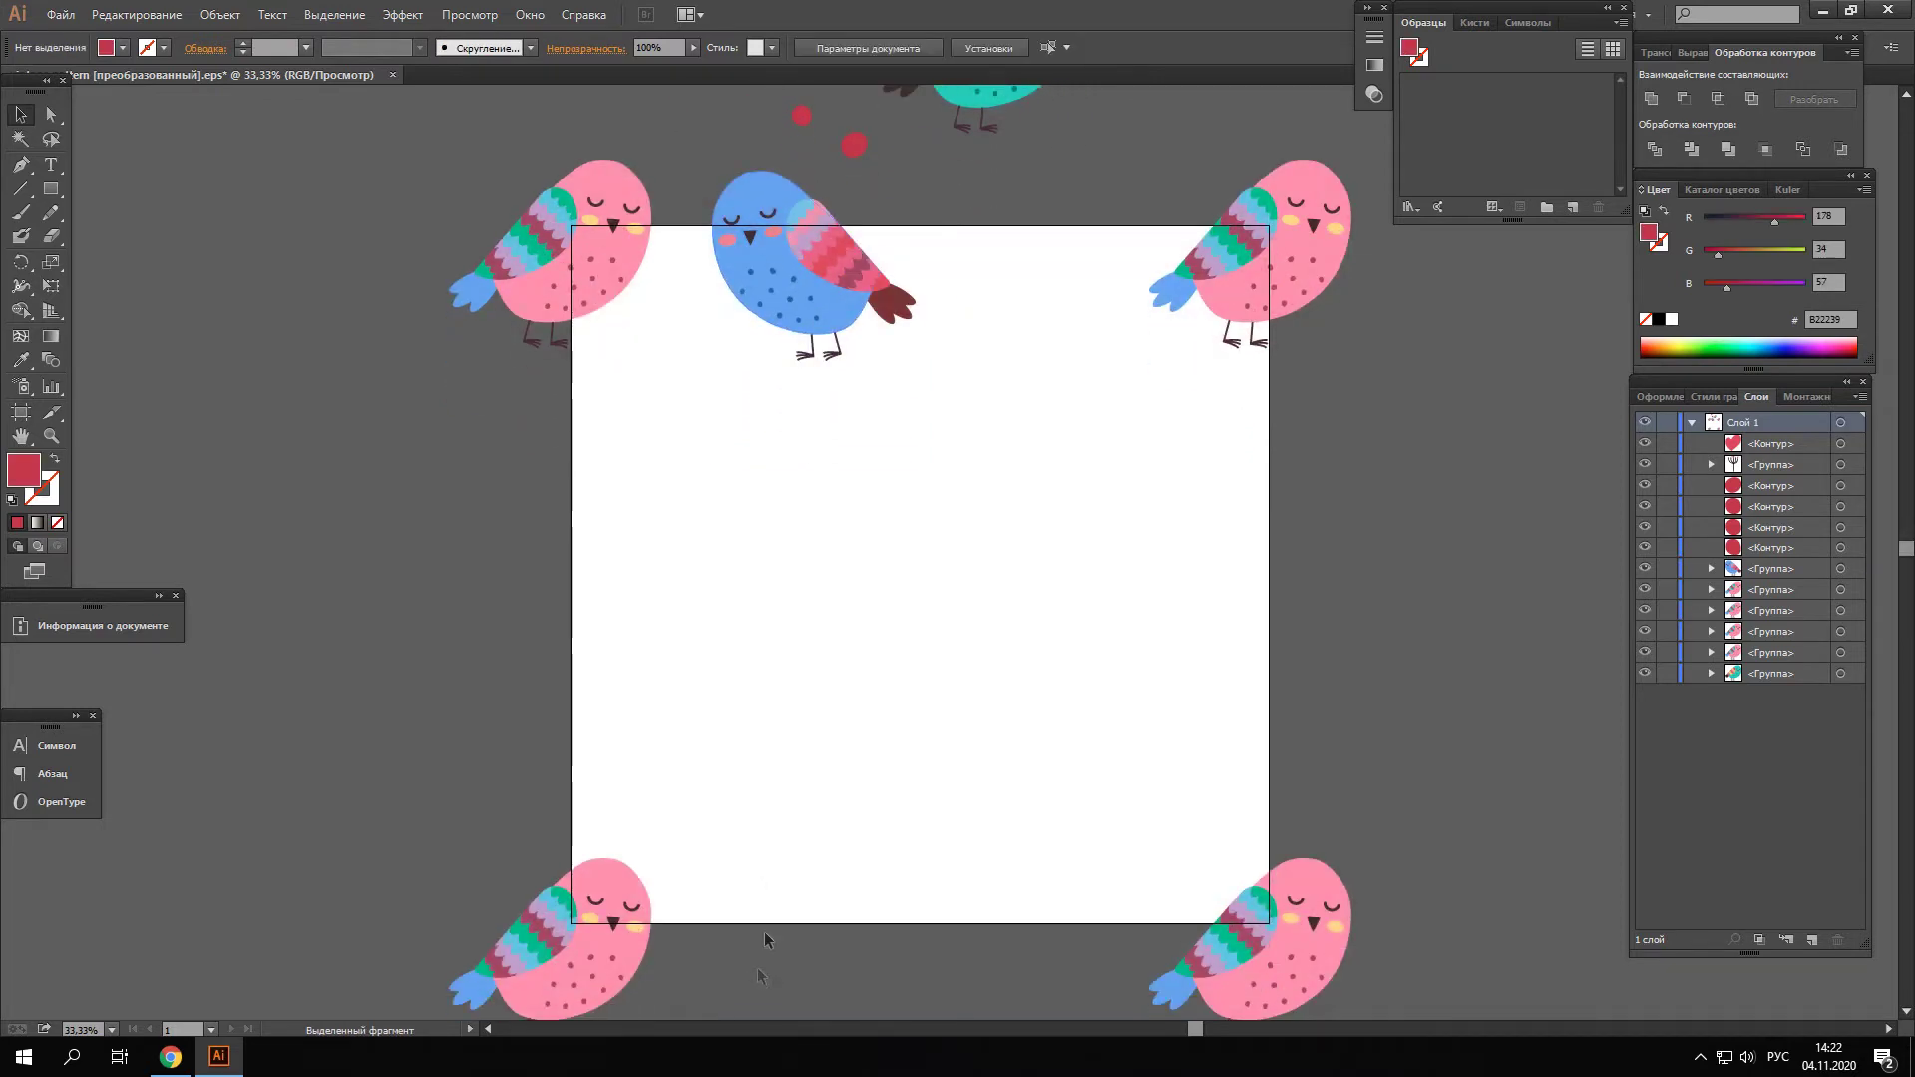
pyautogui.click(836, 262)
pyautogui.rightClick(817, 257)
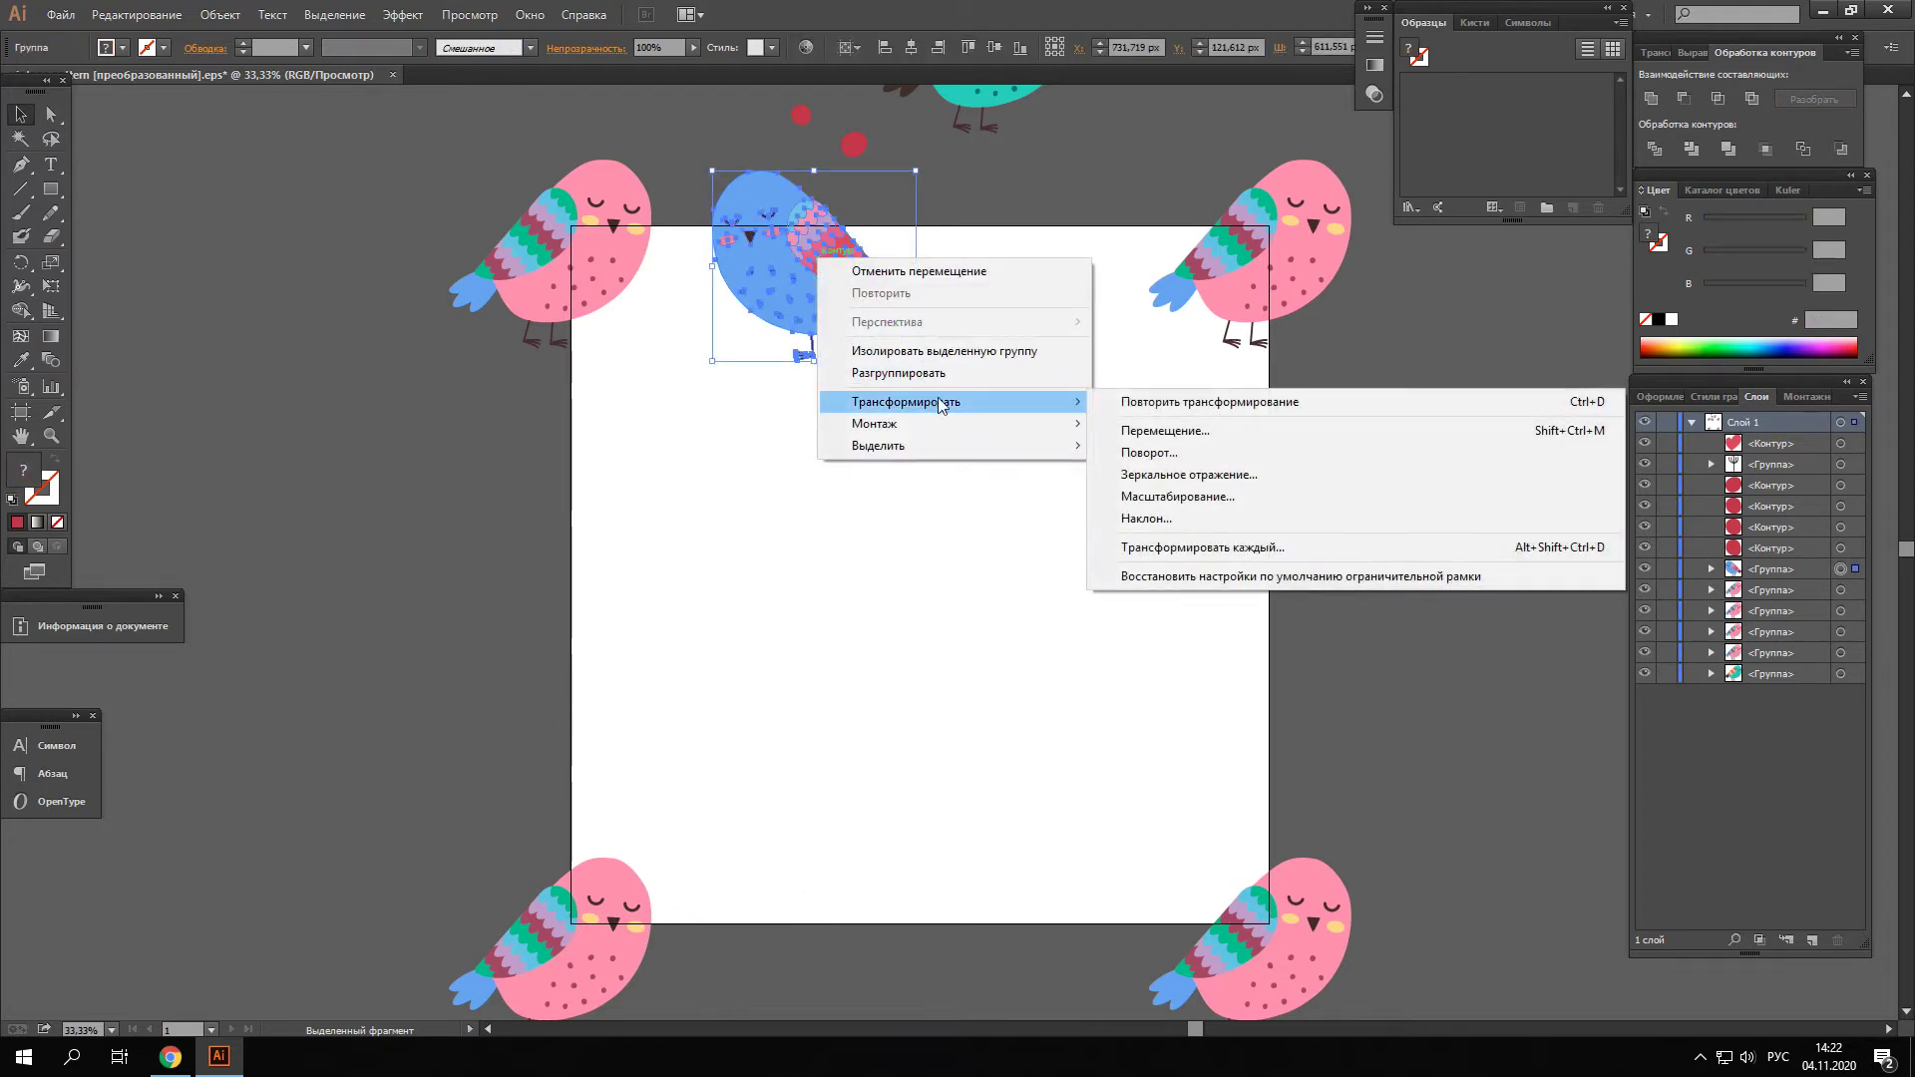
pyautogui.moveTo(906, 401)
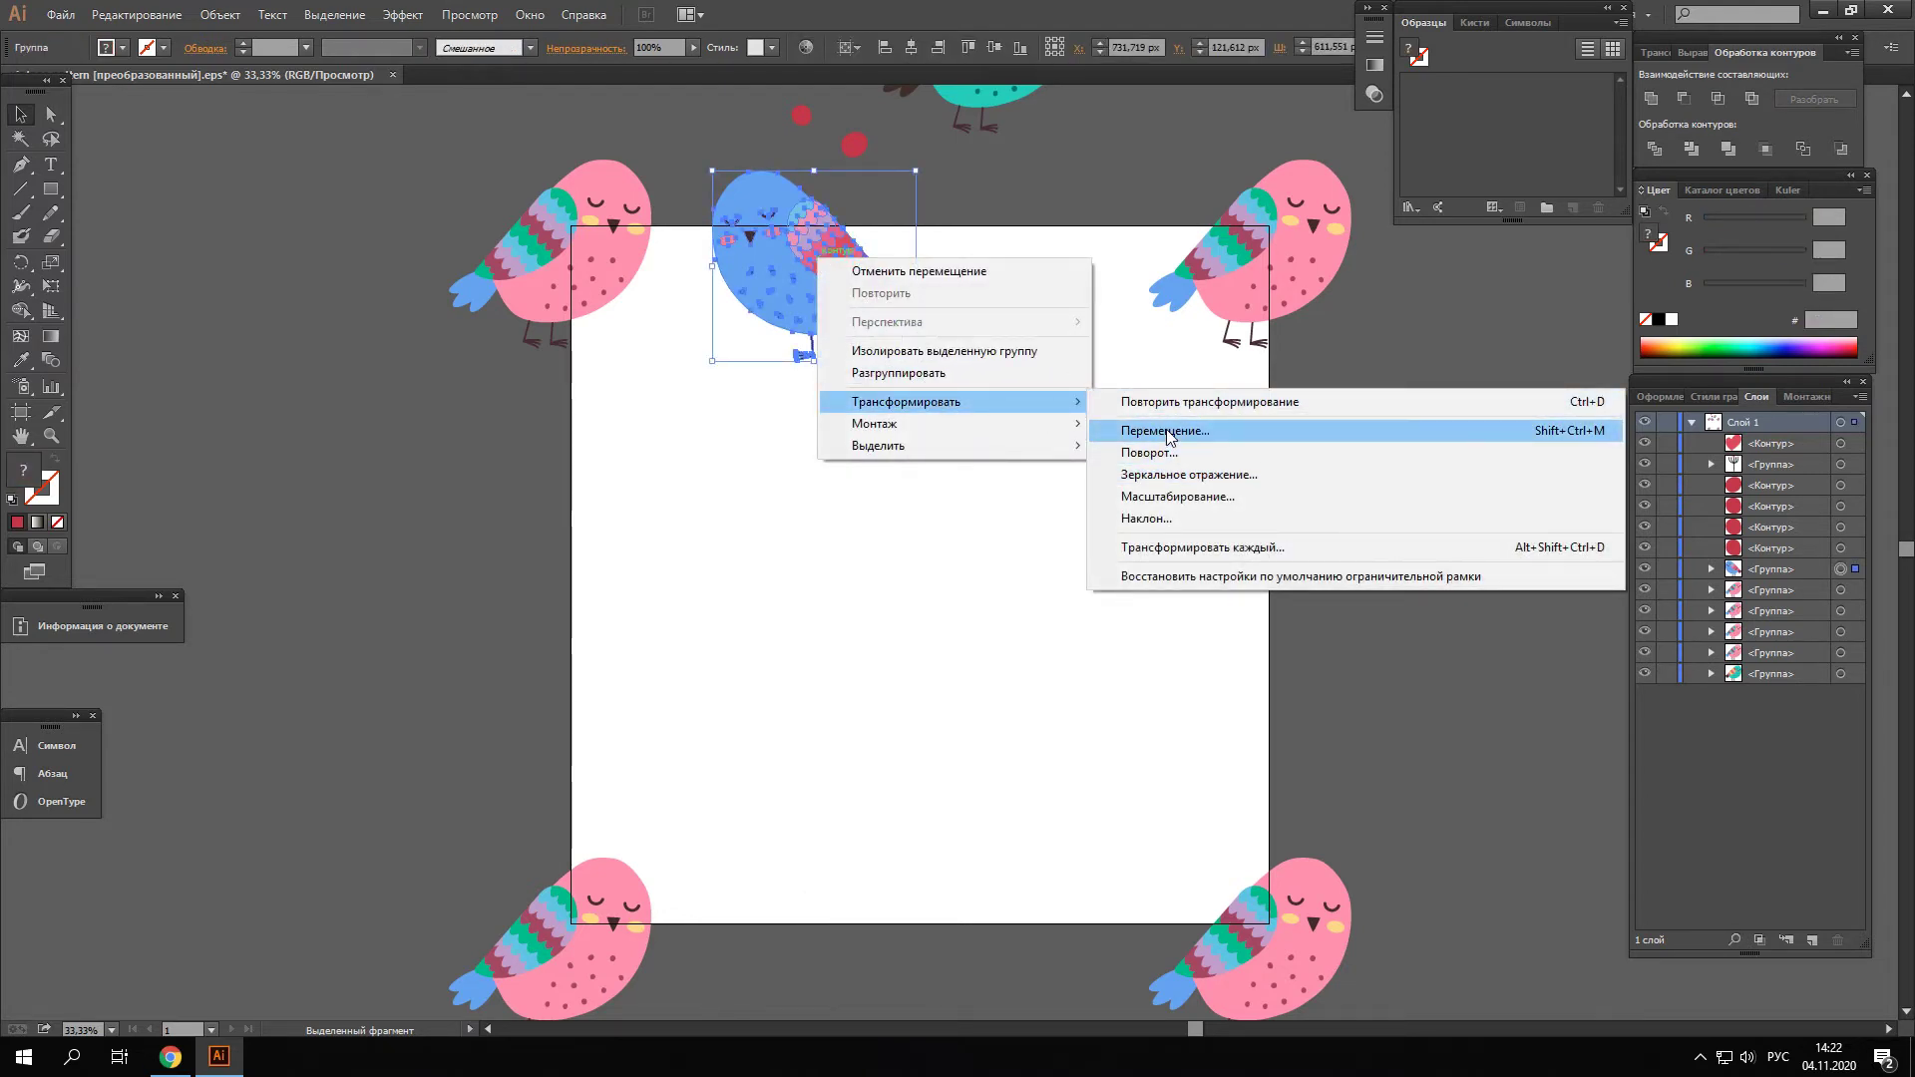
# Move-copy the blue bird with Vertical 2100 px at -90°, previewing before copying
pyautogui.click(1169, 437)
pyautogui.moveTo(828, 236); pyautogui.dragTo(836, 248)
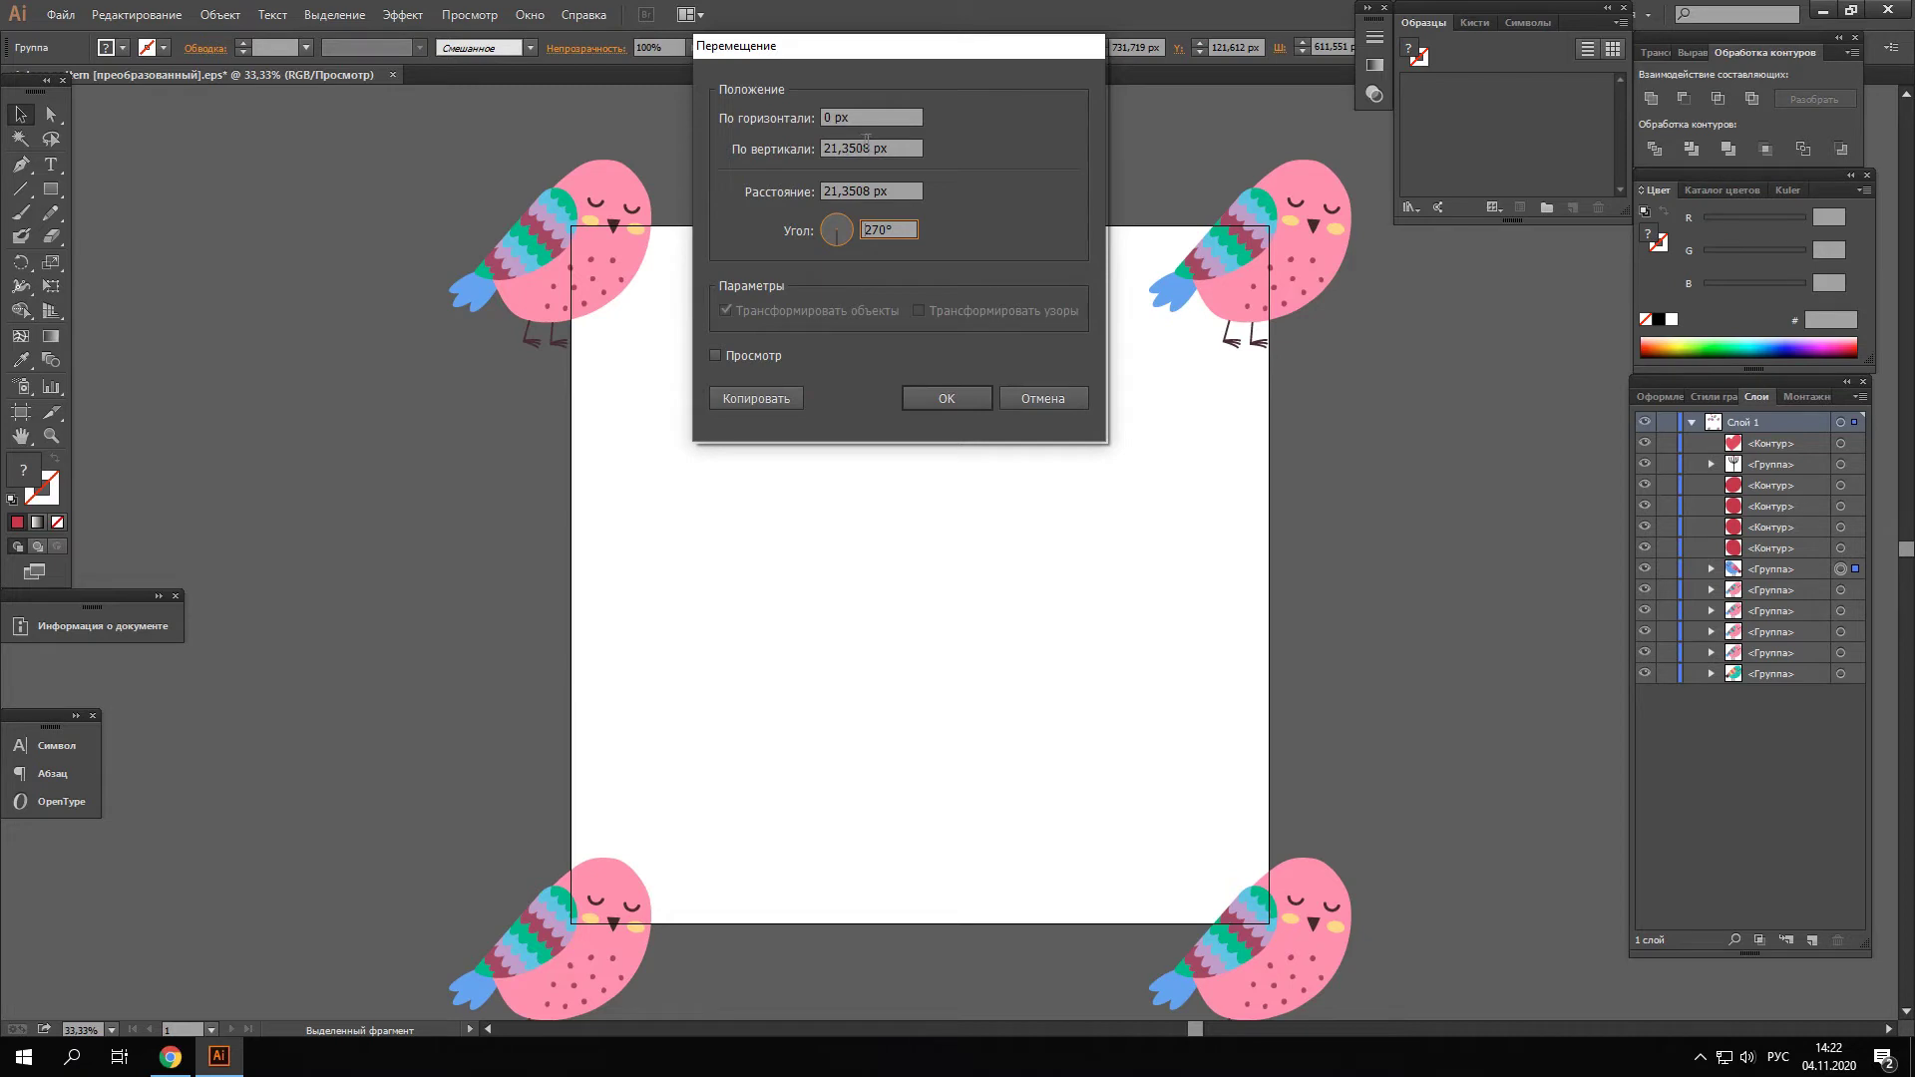
pyautogui.doubleClick(872, 148)
pyautogui.write('2100')
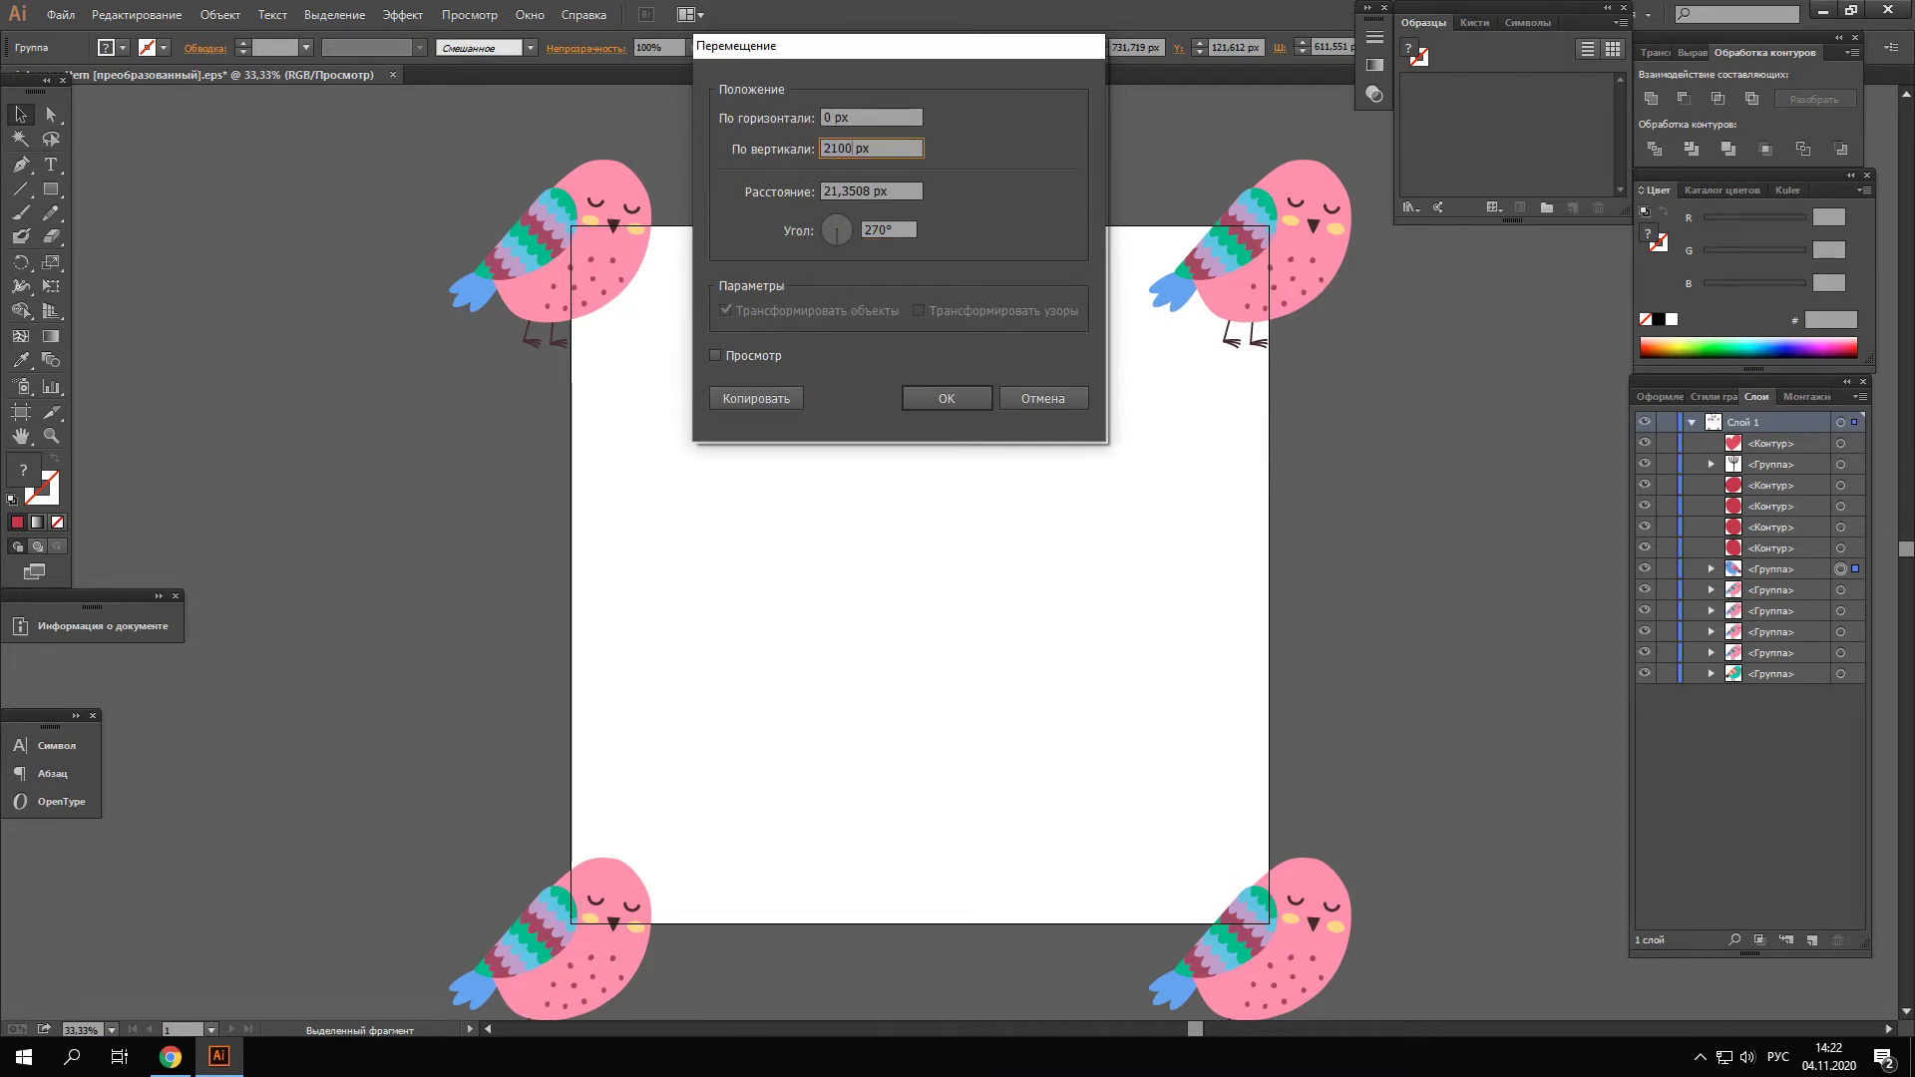
pyautogui.click(732, 355)
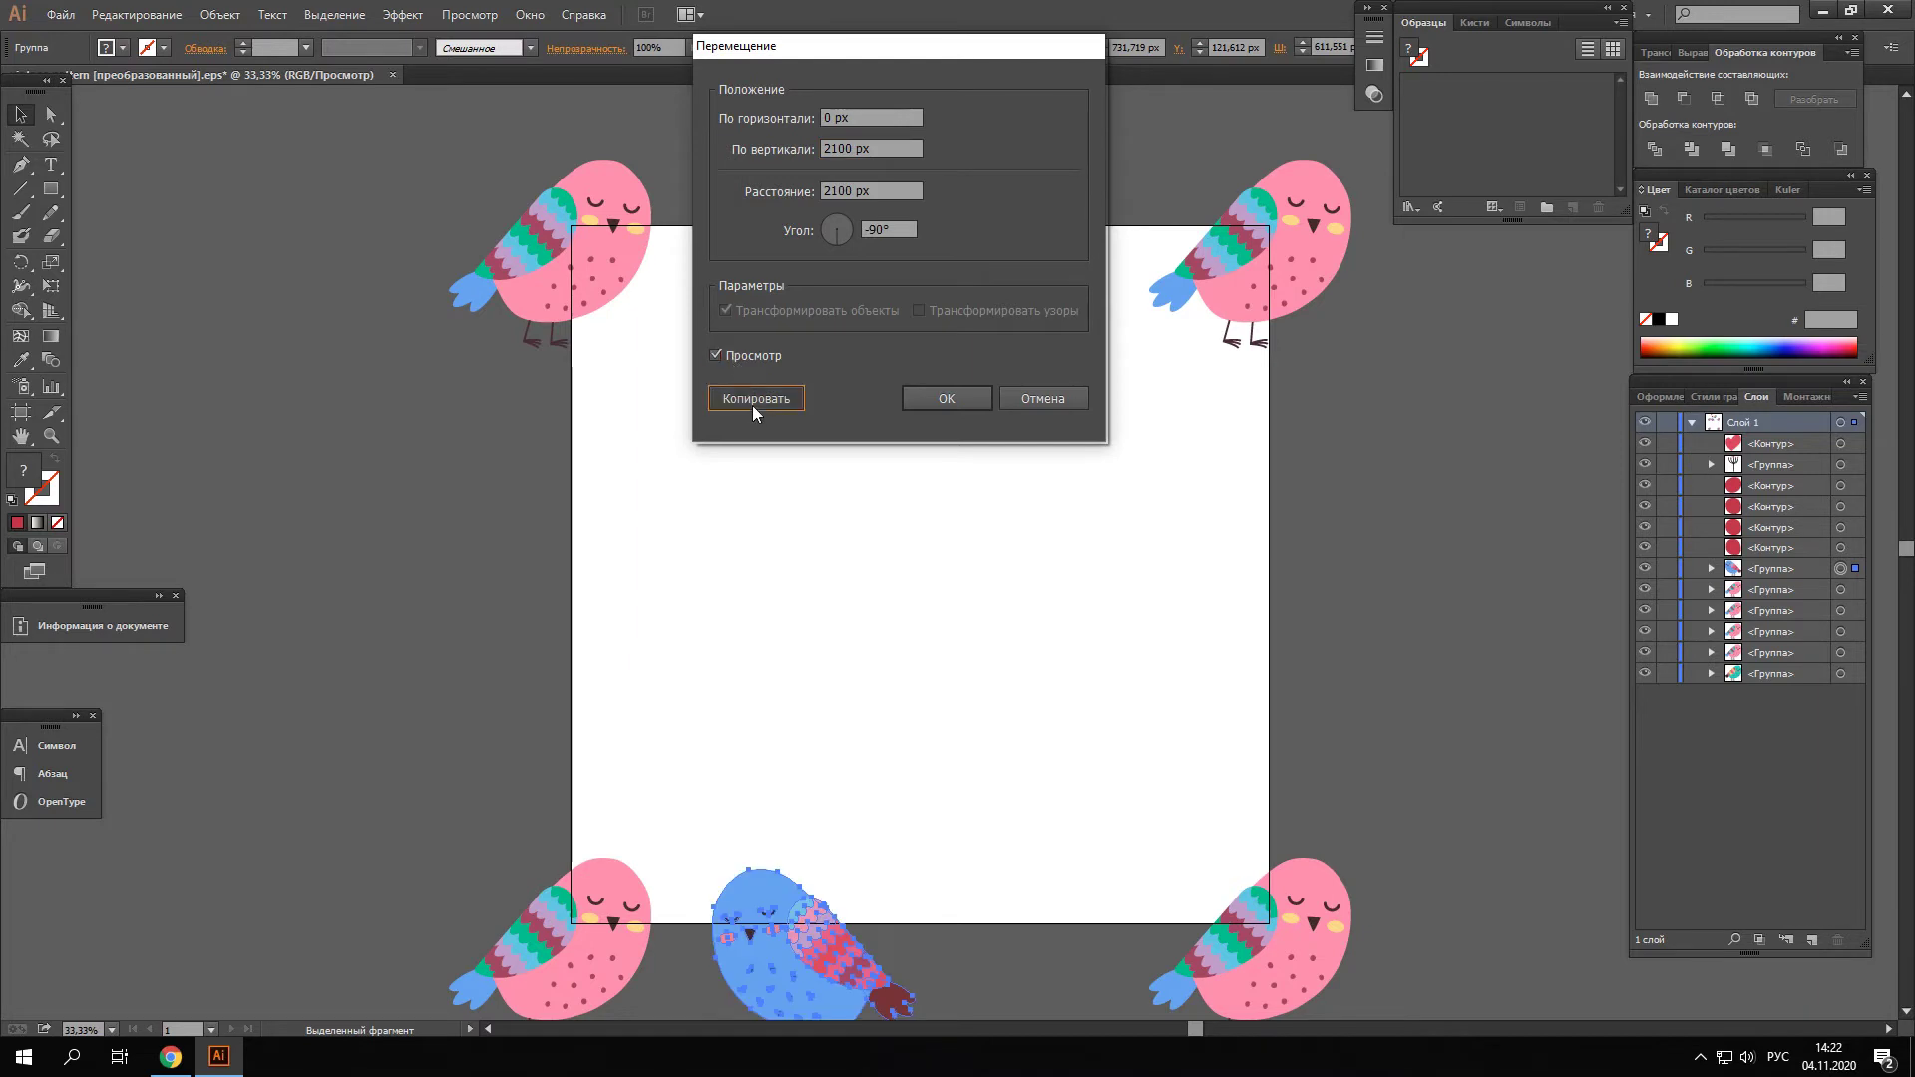
pyautogui.click(752, 403)
pyautogui.click(774, 536)
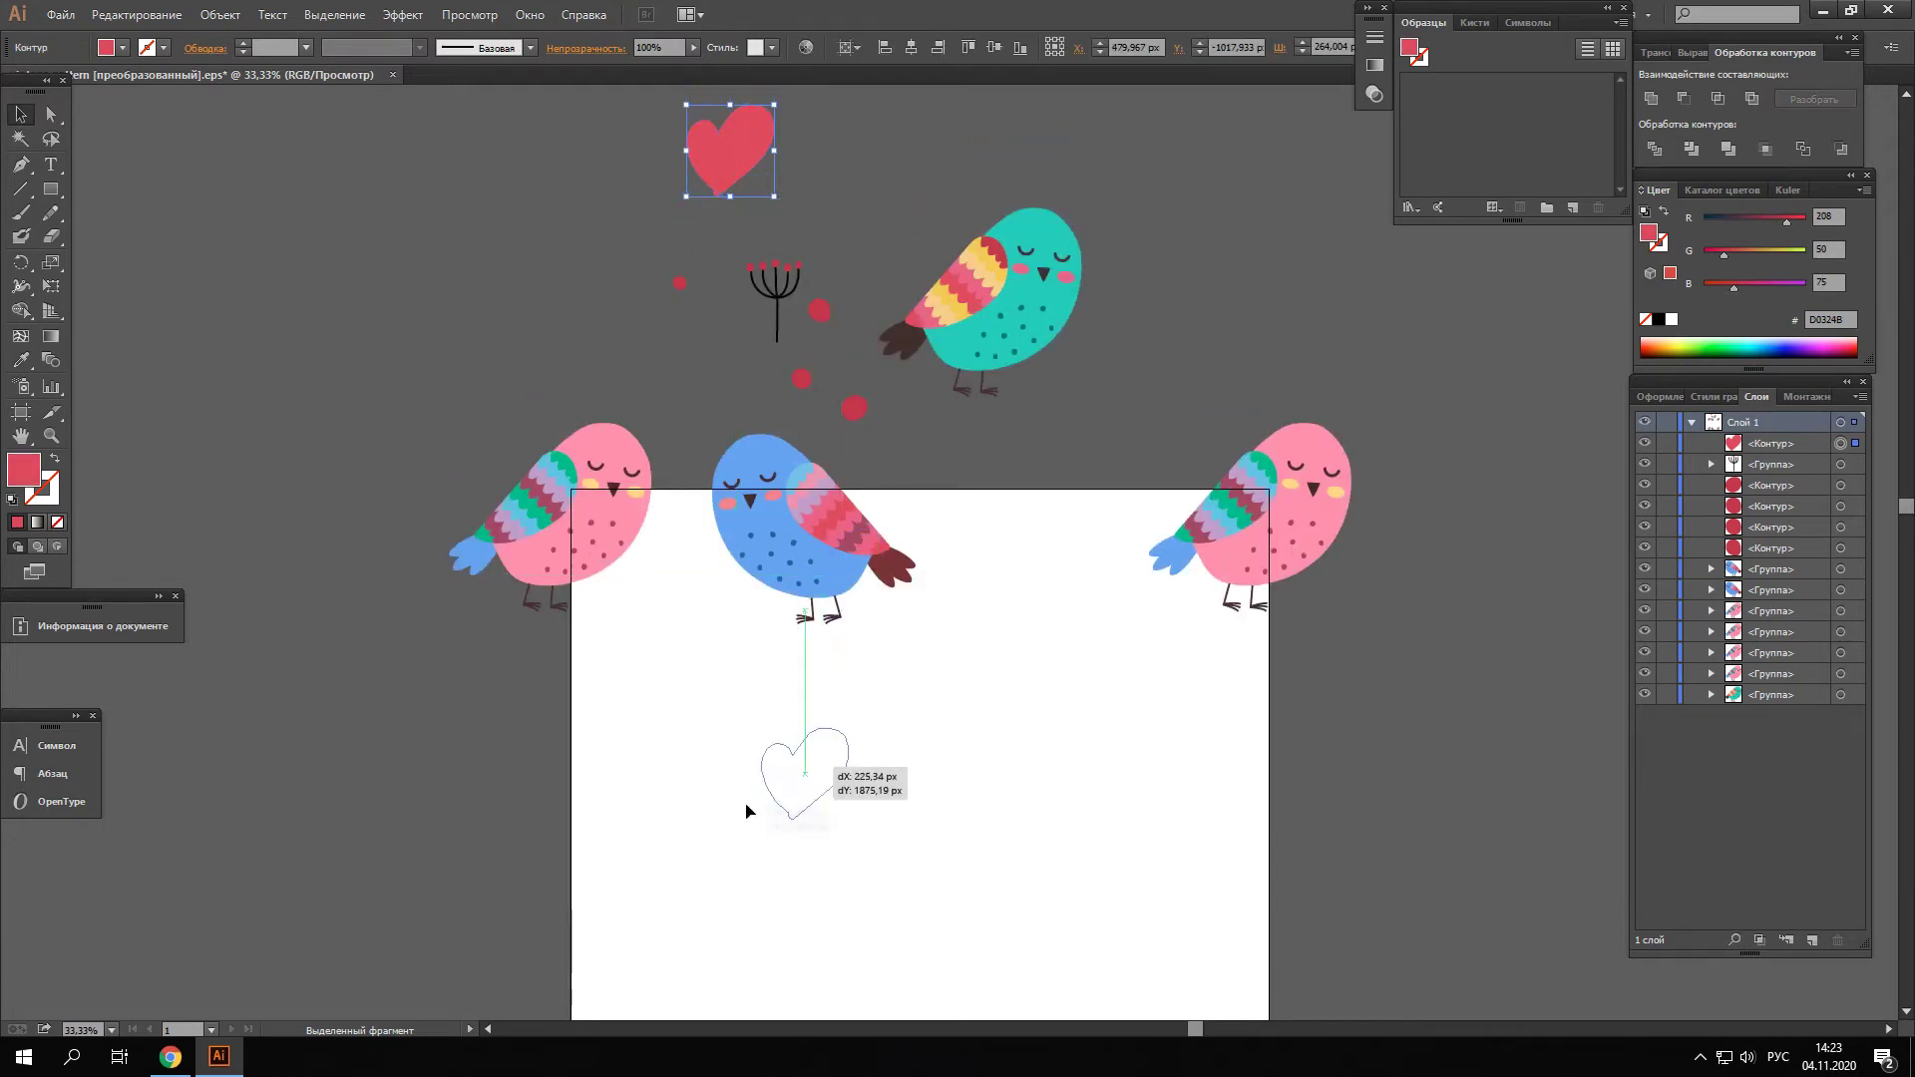
# Move the heart down near the bottom birds
pyautogui.moveTo(738, 150); pyautogui.dragTo(748, 811)
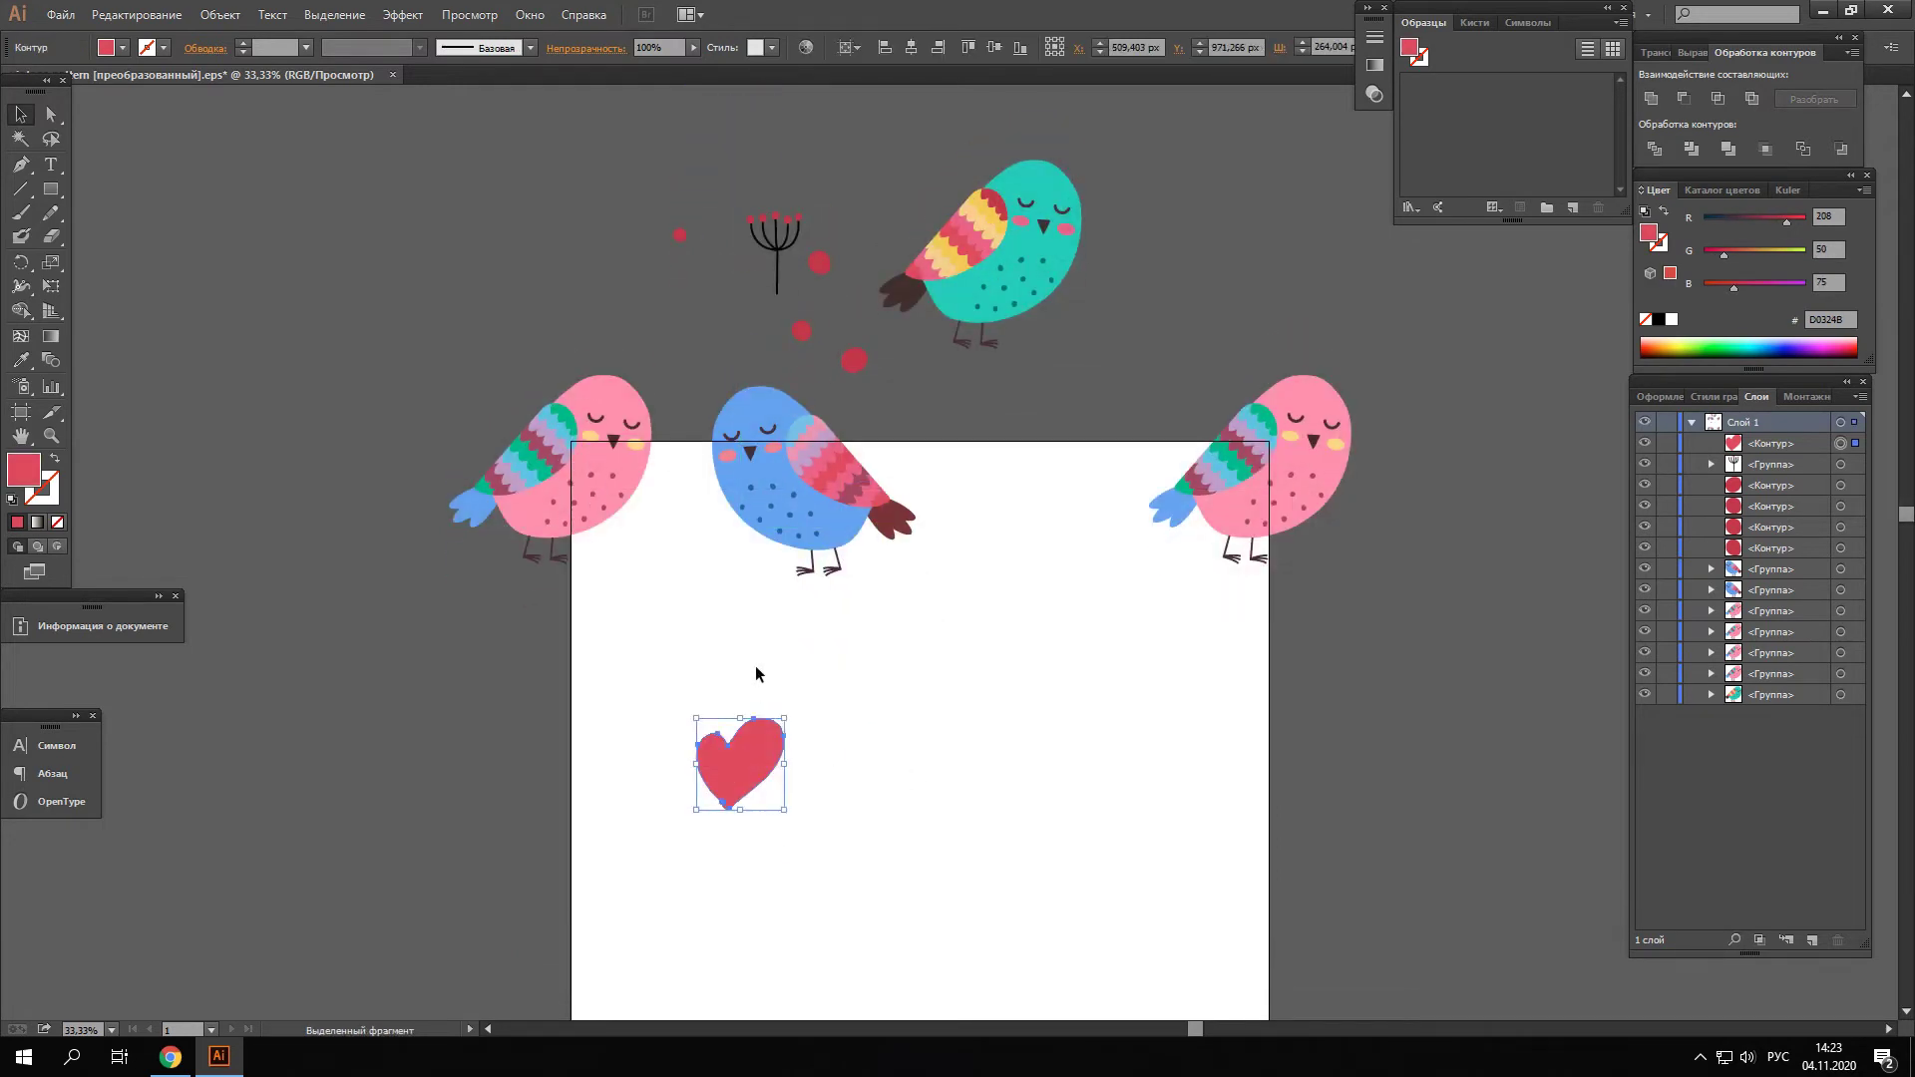
pyautogui.scroll(-5, 756, 666)
pyautogui.moveTo(736, 426); pyautogui.dragTo(694, 687)
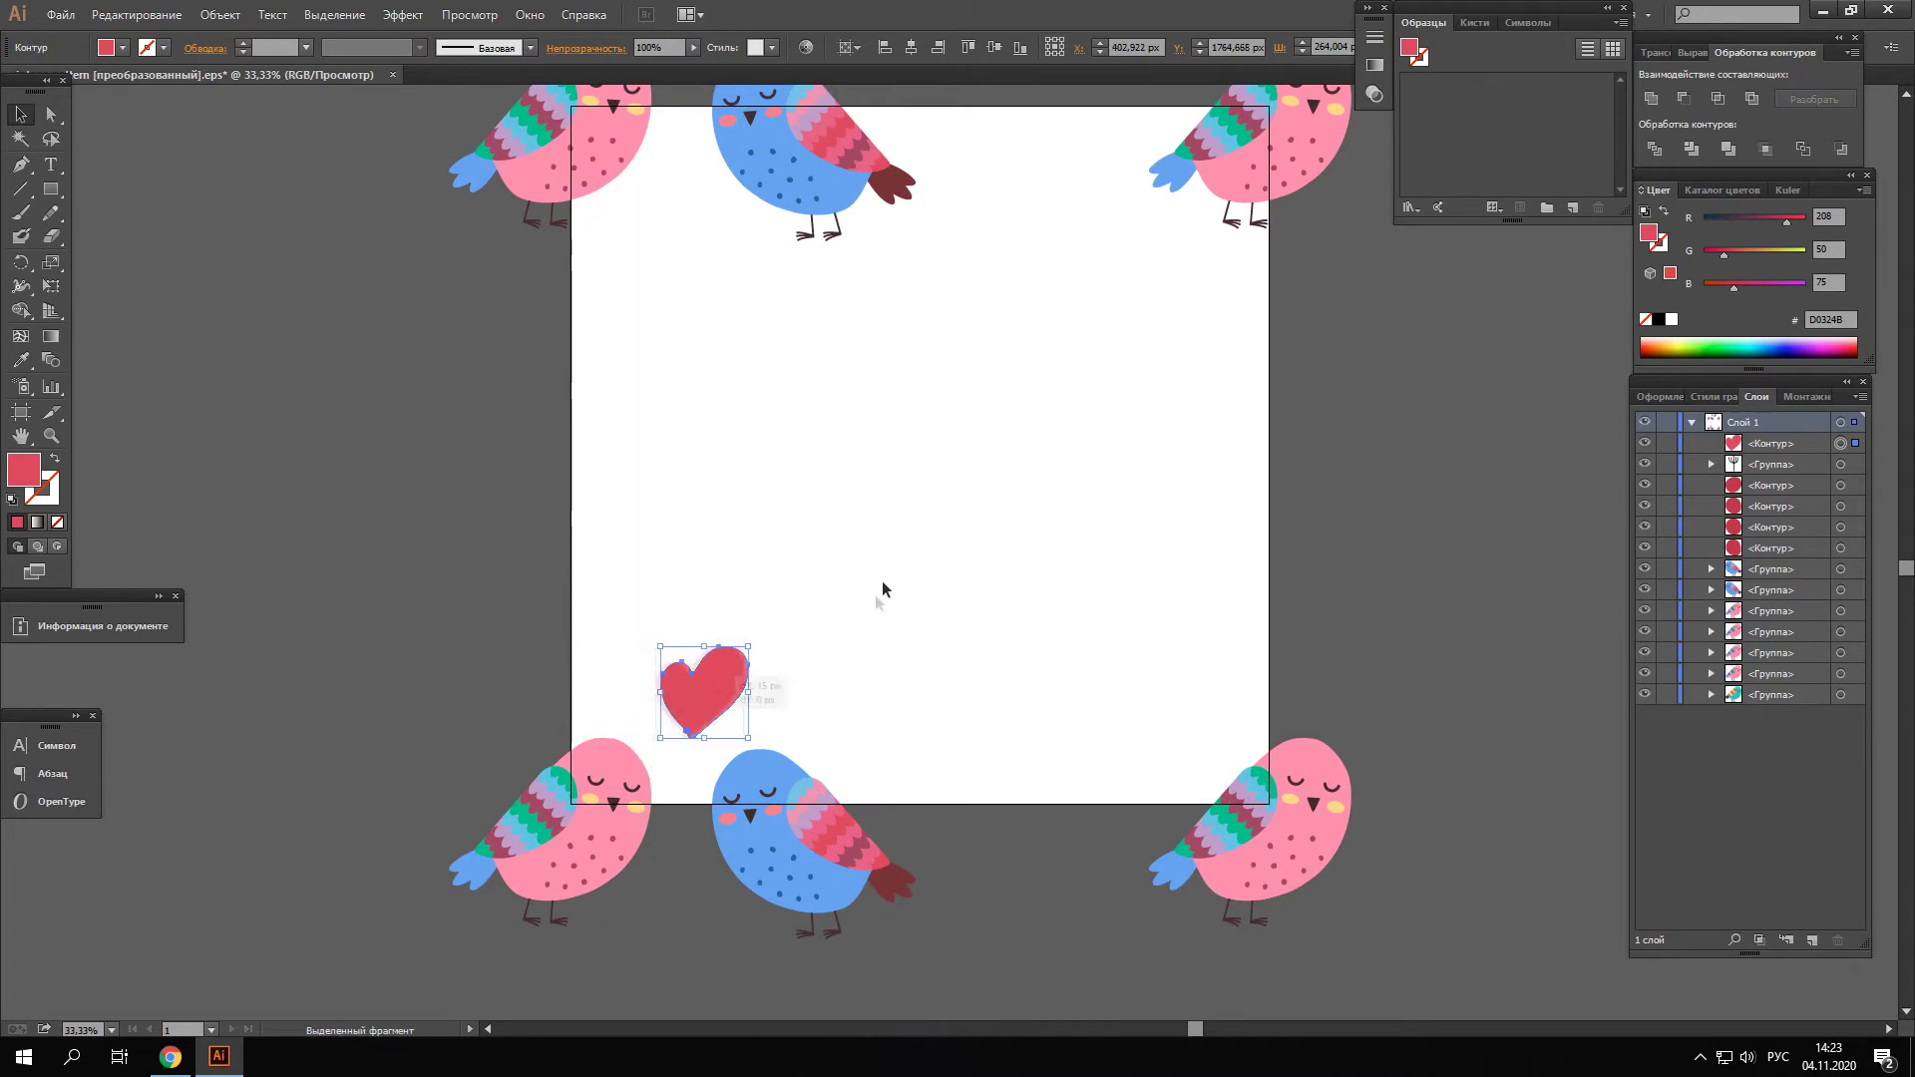
pyautogui.click(997, 525)
pyautogui.scroll(3, 1029, 597)
pyautogui.scroll(2, 932, 425)
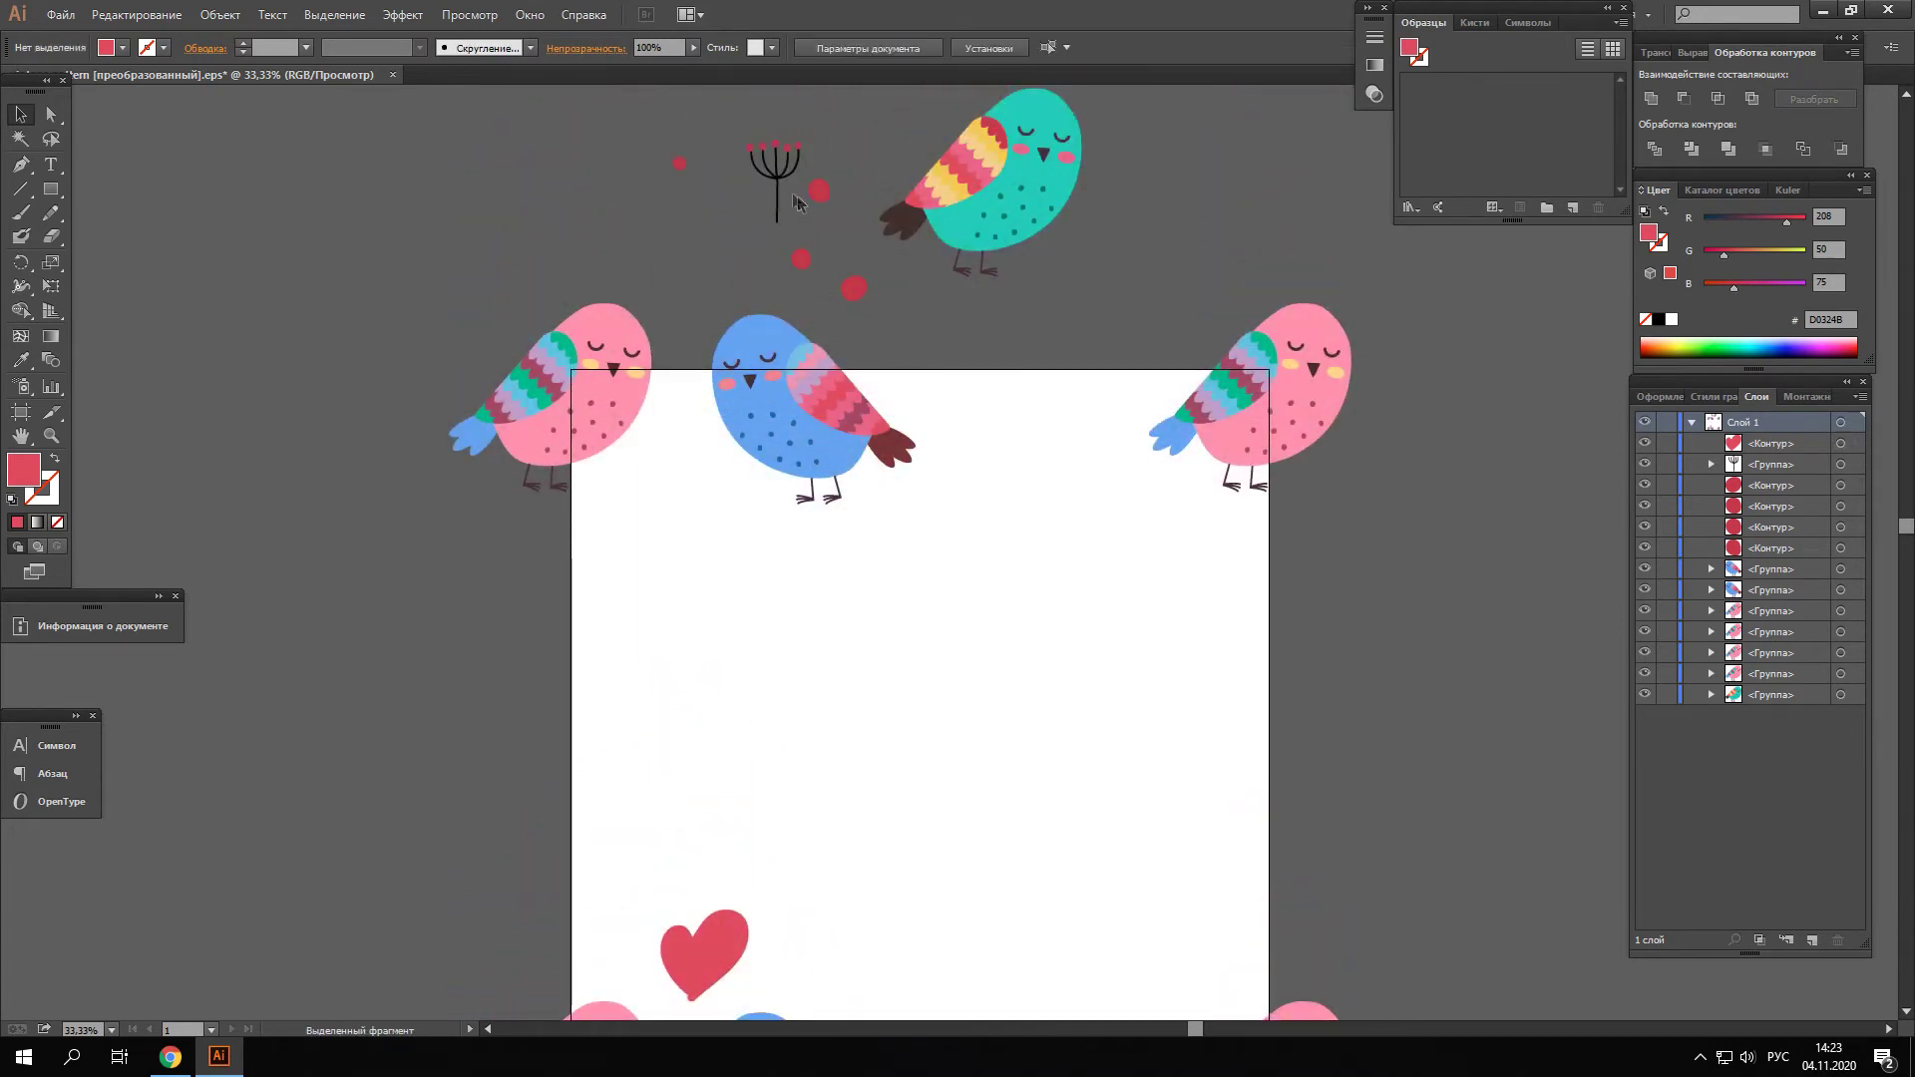
# Bring the berry sprig down, rotate it upright, and set it on the tile's right edge
pyautogui.moveTo(804, 152)
pyautogui.mouseDown()
pyautogui.moveTo(691, 648)
pyautogui.moveTo(725, 634)
pyautogui.mouseUp()
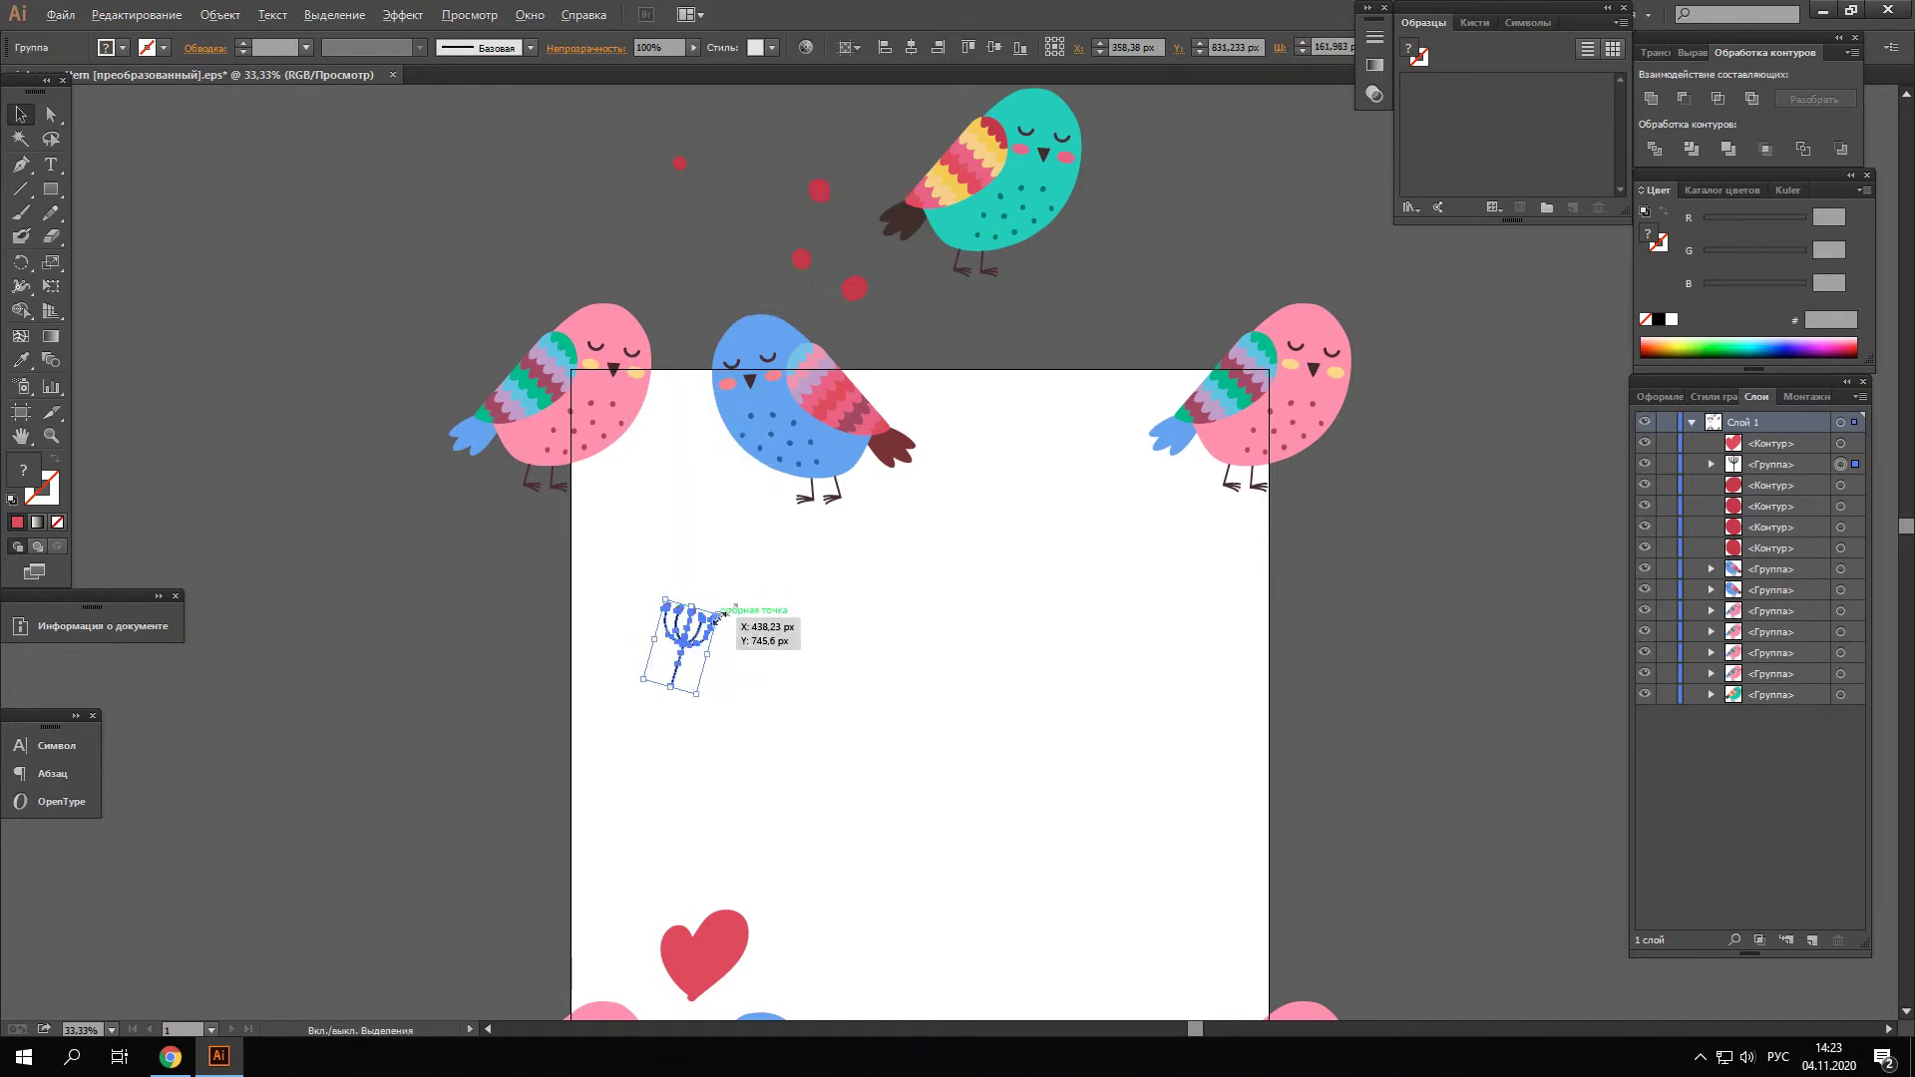
pyautogui.moveTo(722, 615)
pyautogui.mouseDown()
pyautogui.moveTo(768, 598)
pyautogui.moveTo(1237, 742)
pyautogui.mouseUp()
pyautogui.click(888, 598)
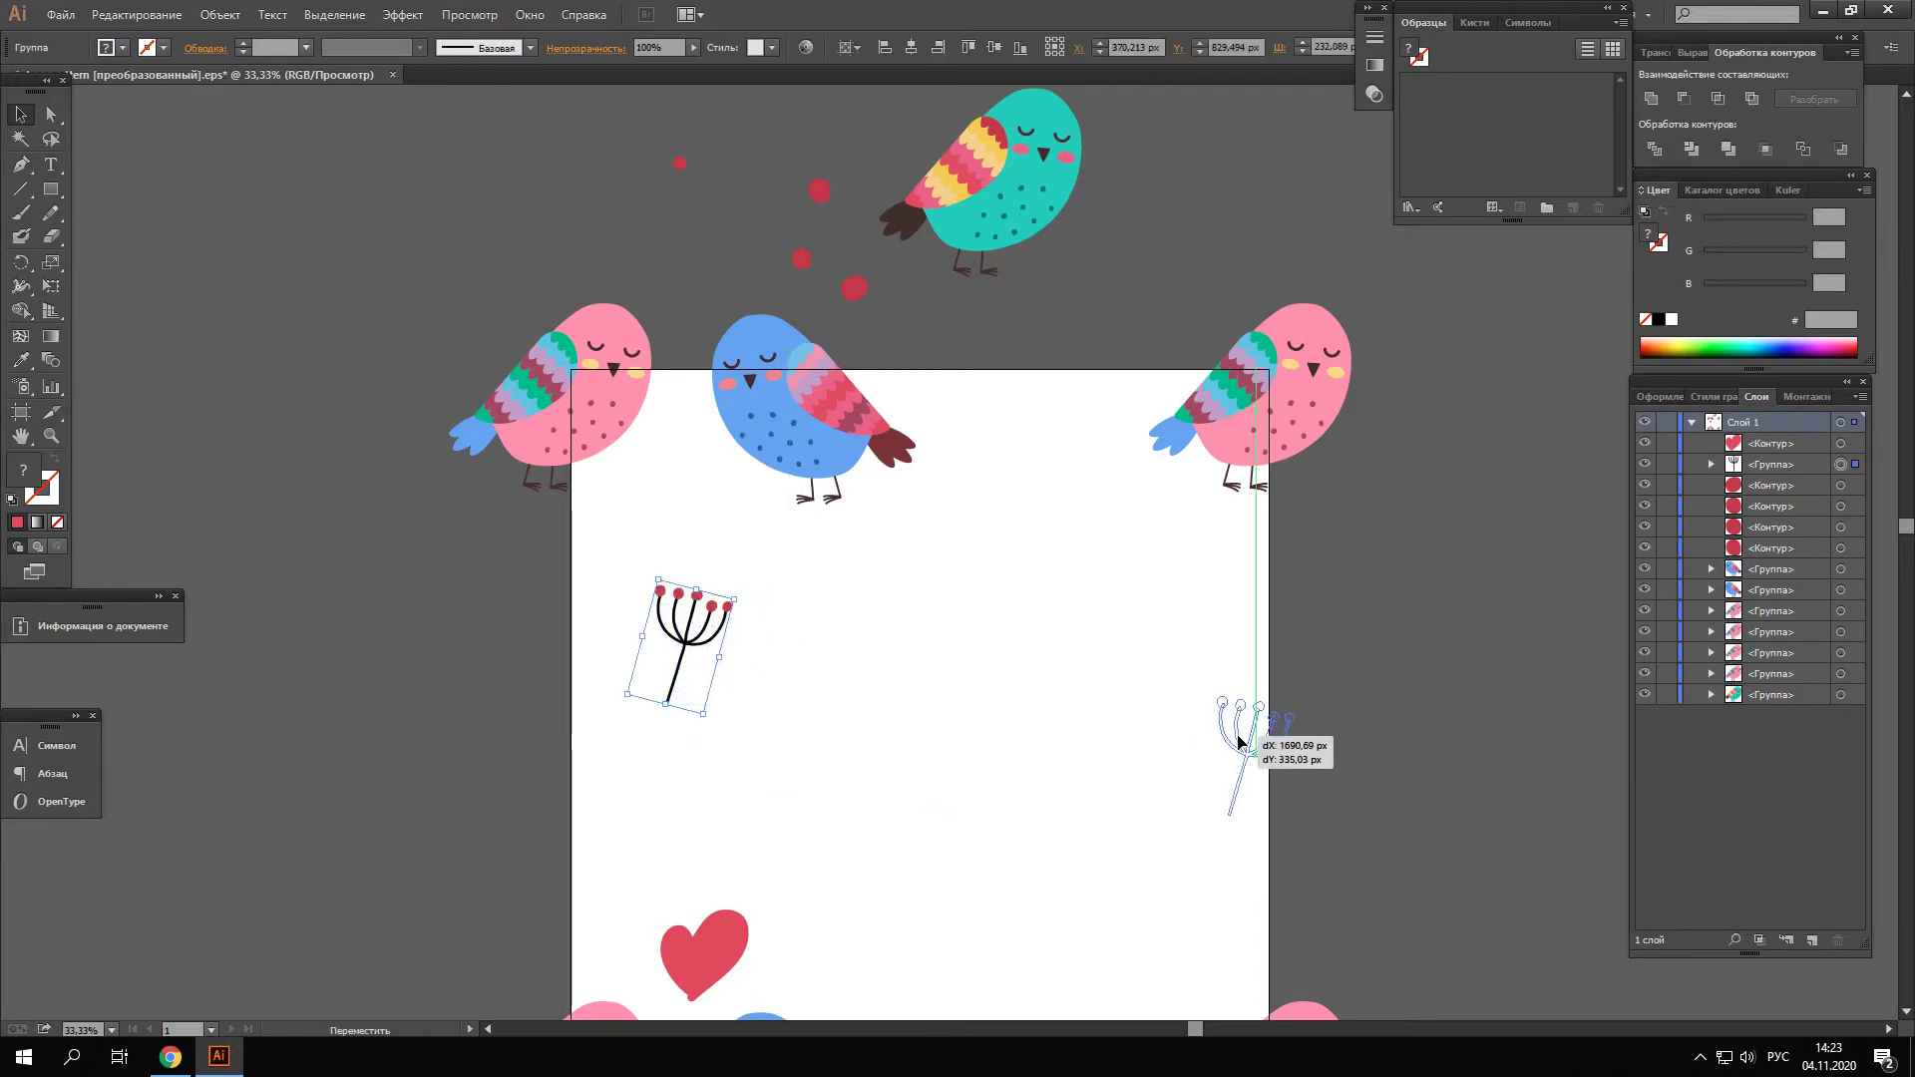
pyautogui.moveTo(1238, 742)
pyautogui.mouseDown()
pyautogui.moveTo(1220, 715)
pyautogui.moveTo(1157, 703)
pyautogui.moveTo(1253, 742)
pyautogui.mouseUp()
pyautogui.scroll(-3, 1247, 698)
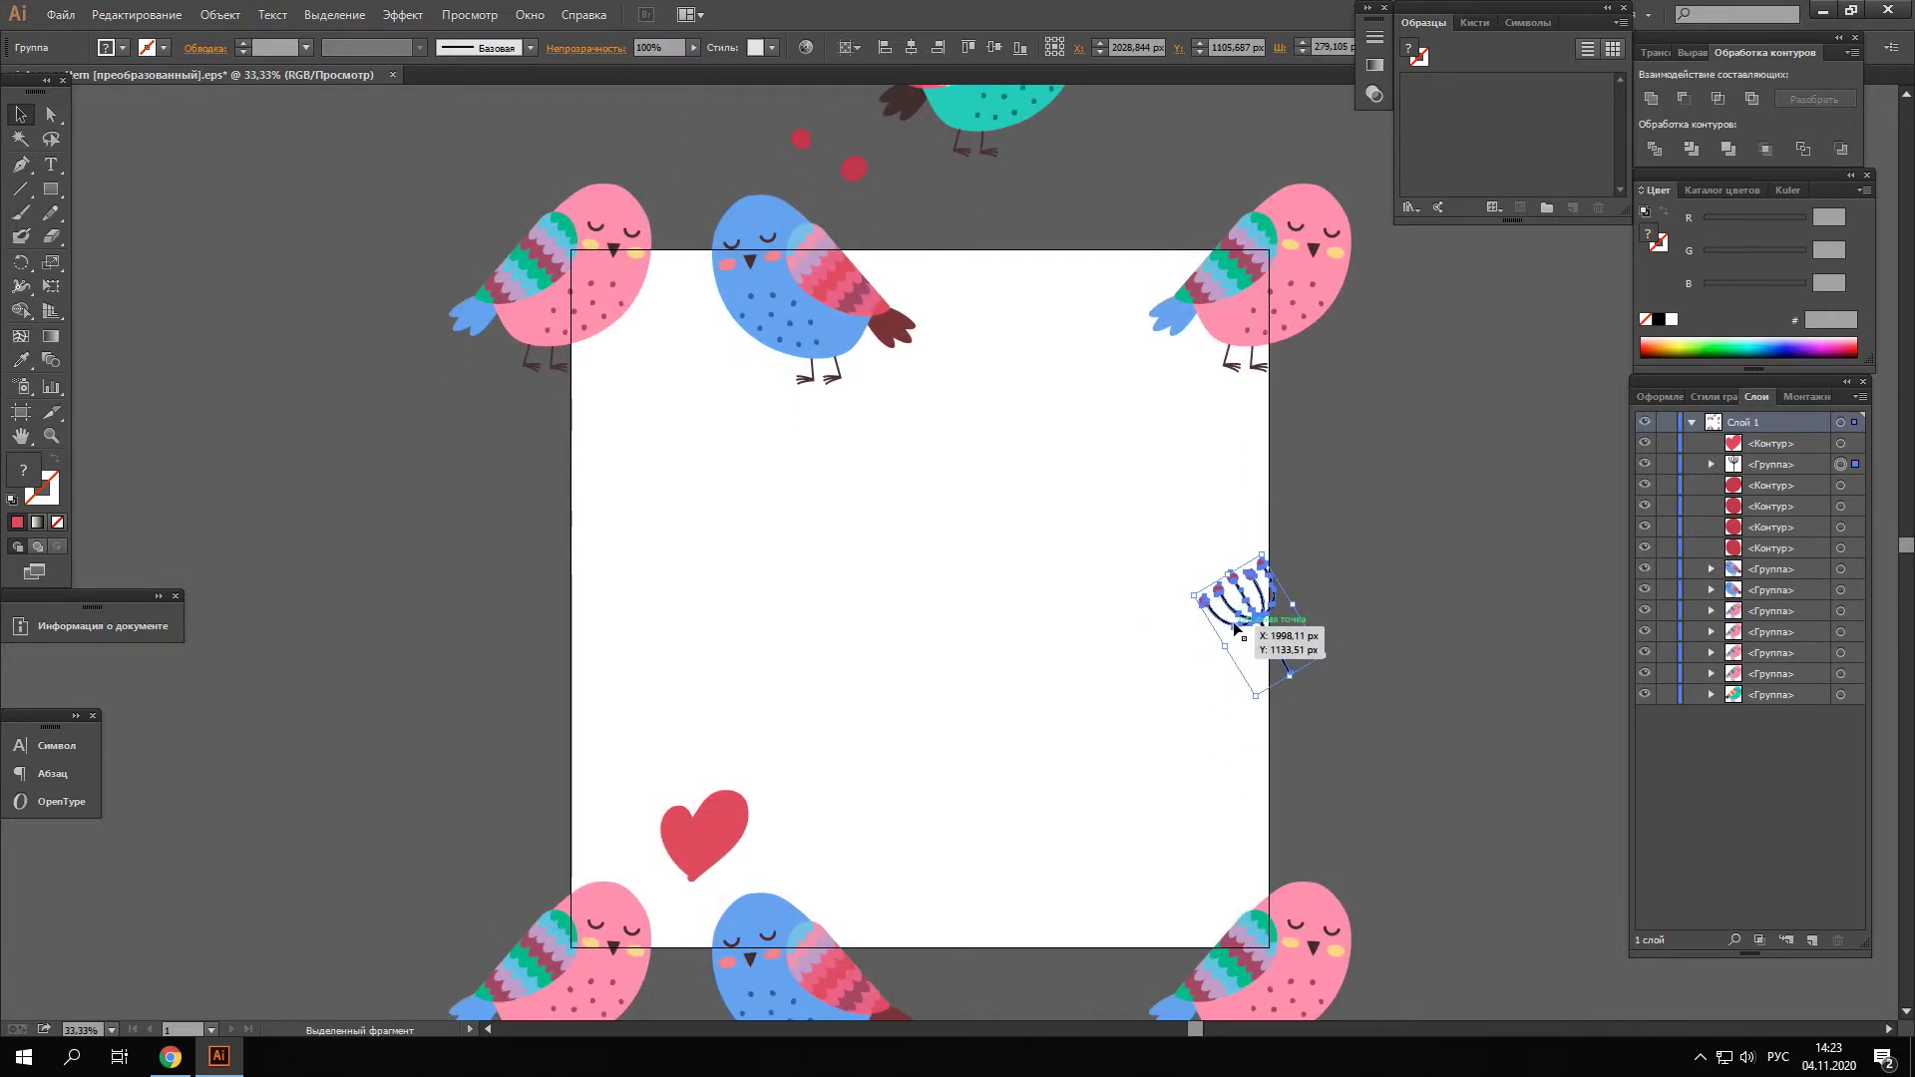
pyautogui.rightClick(1240, 623)
pyautogui.moveTo(1330, 766)
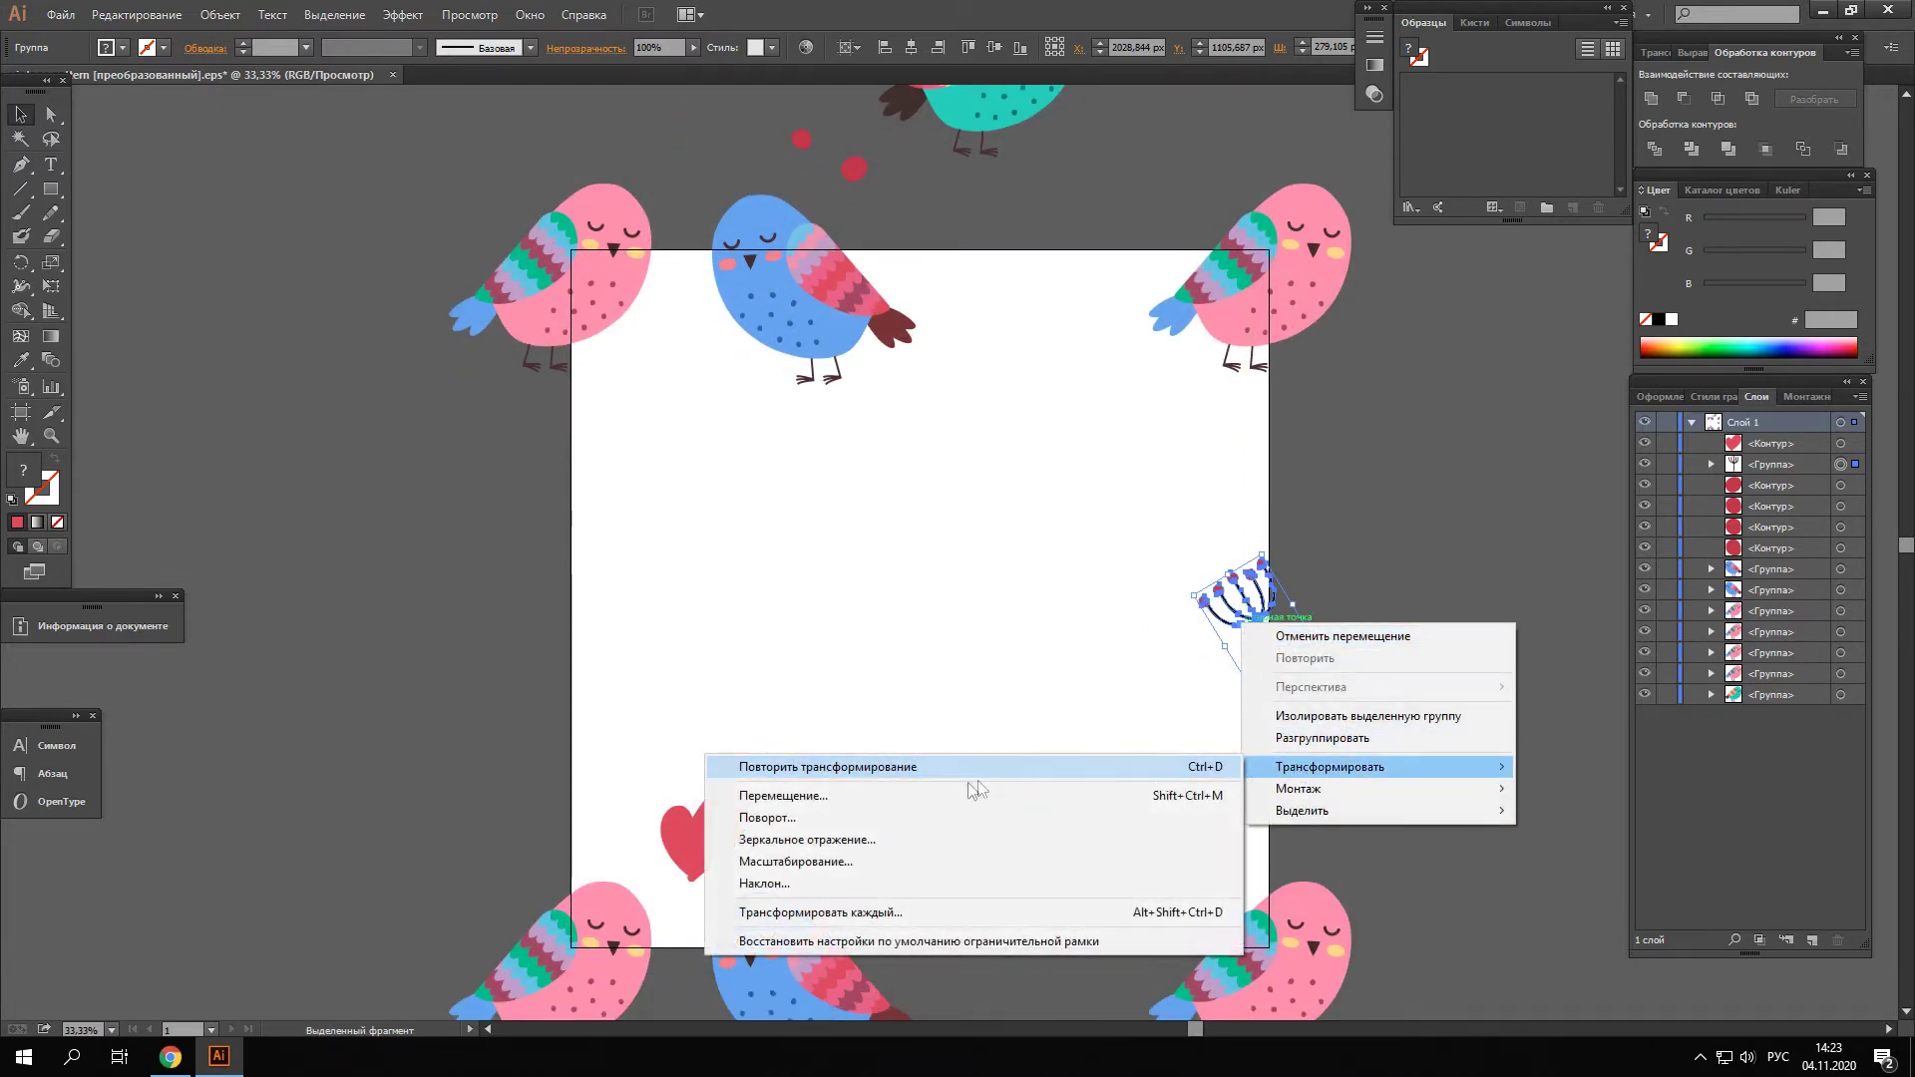
# Copy the berry branch with Horizontal -2100 px, Vertical 0 px onto the tile's left edge
pyautogui.click(973, 795)
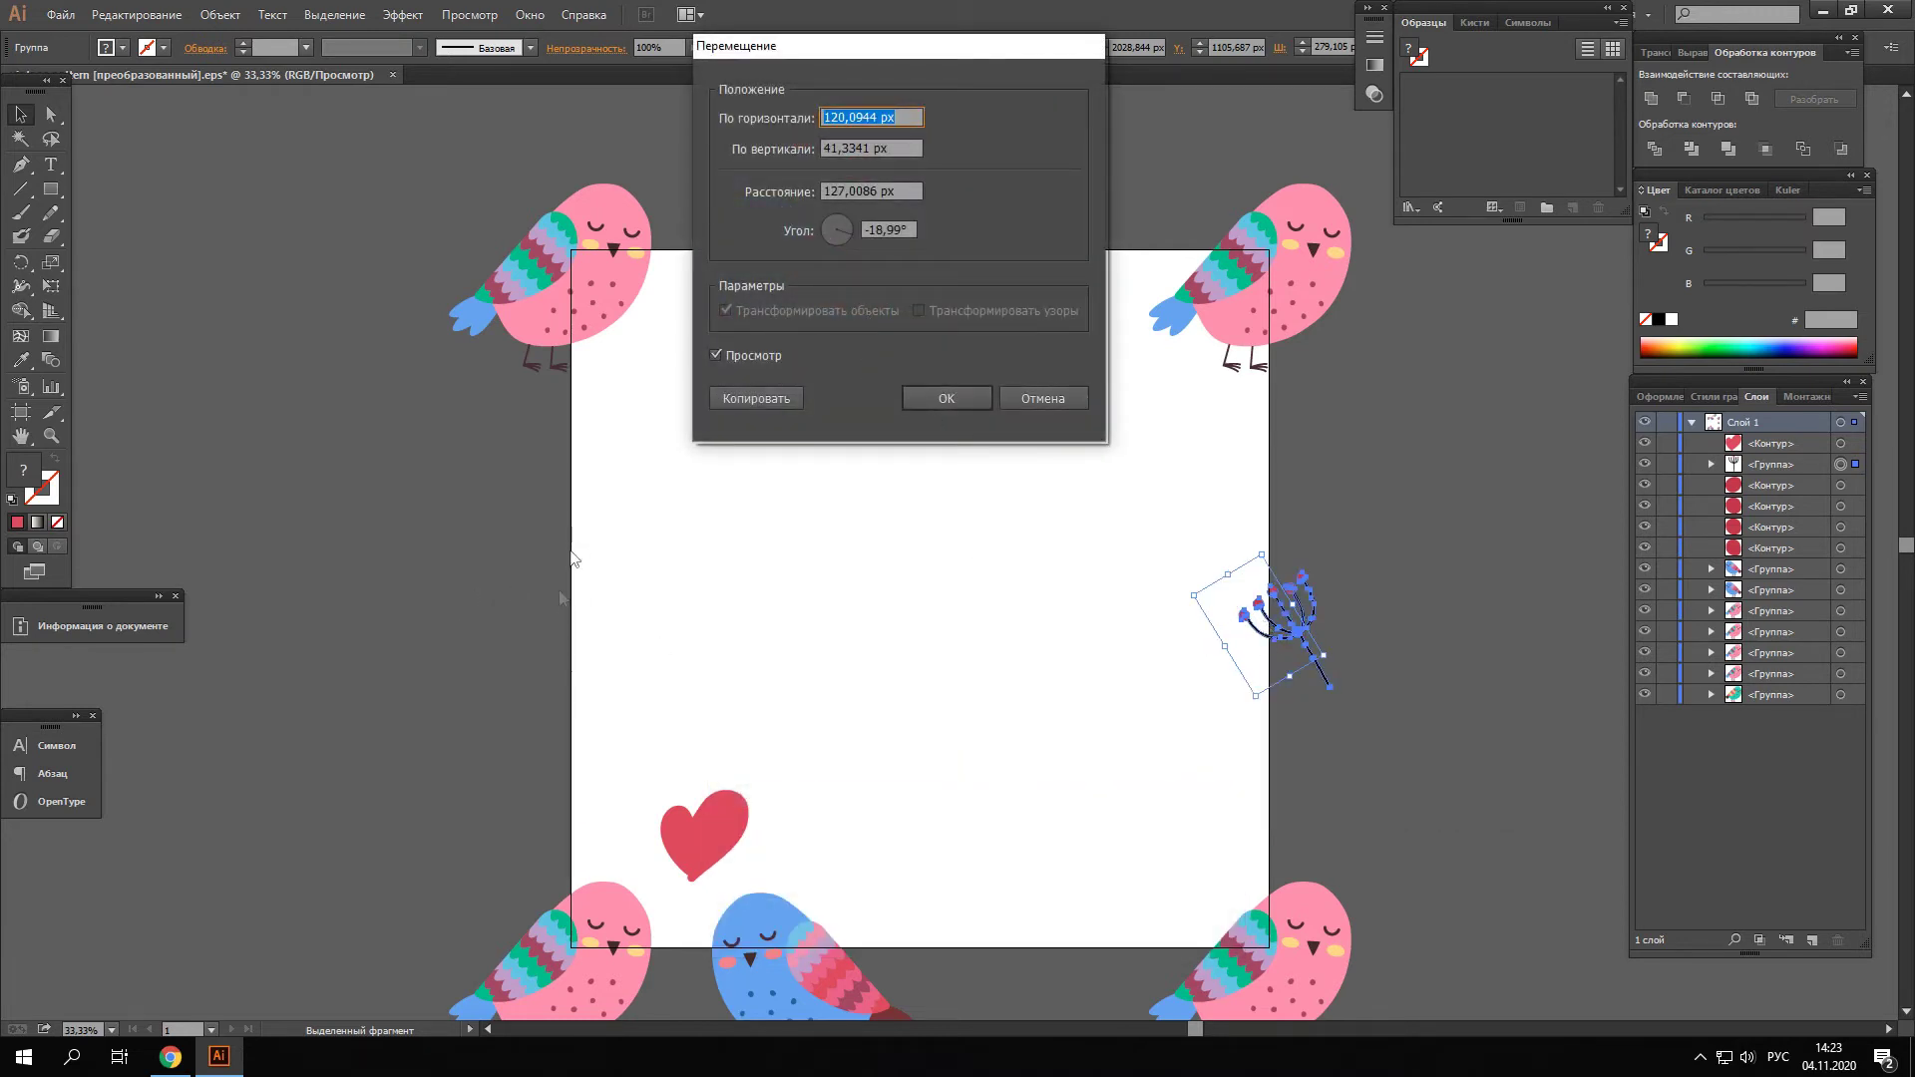
pyautogui.moveTo(852, 231); pyautogui.dragTo(811, 251)
pyautogui.write('180')
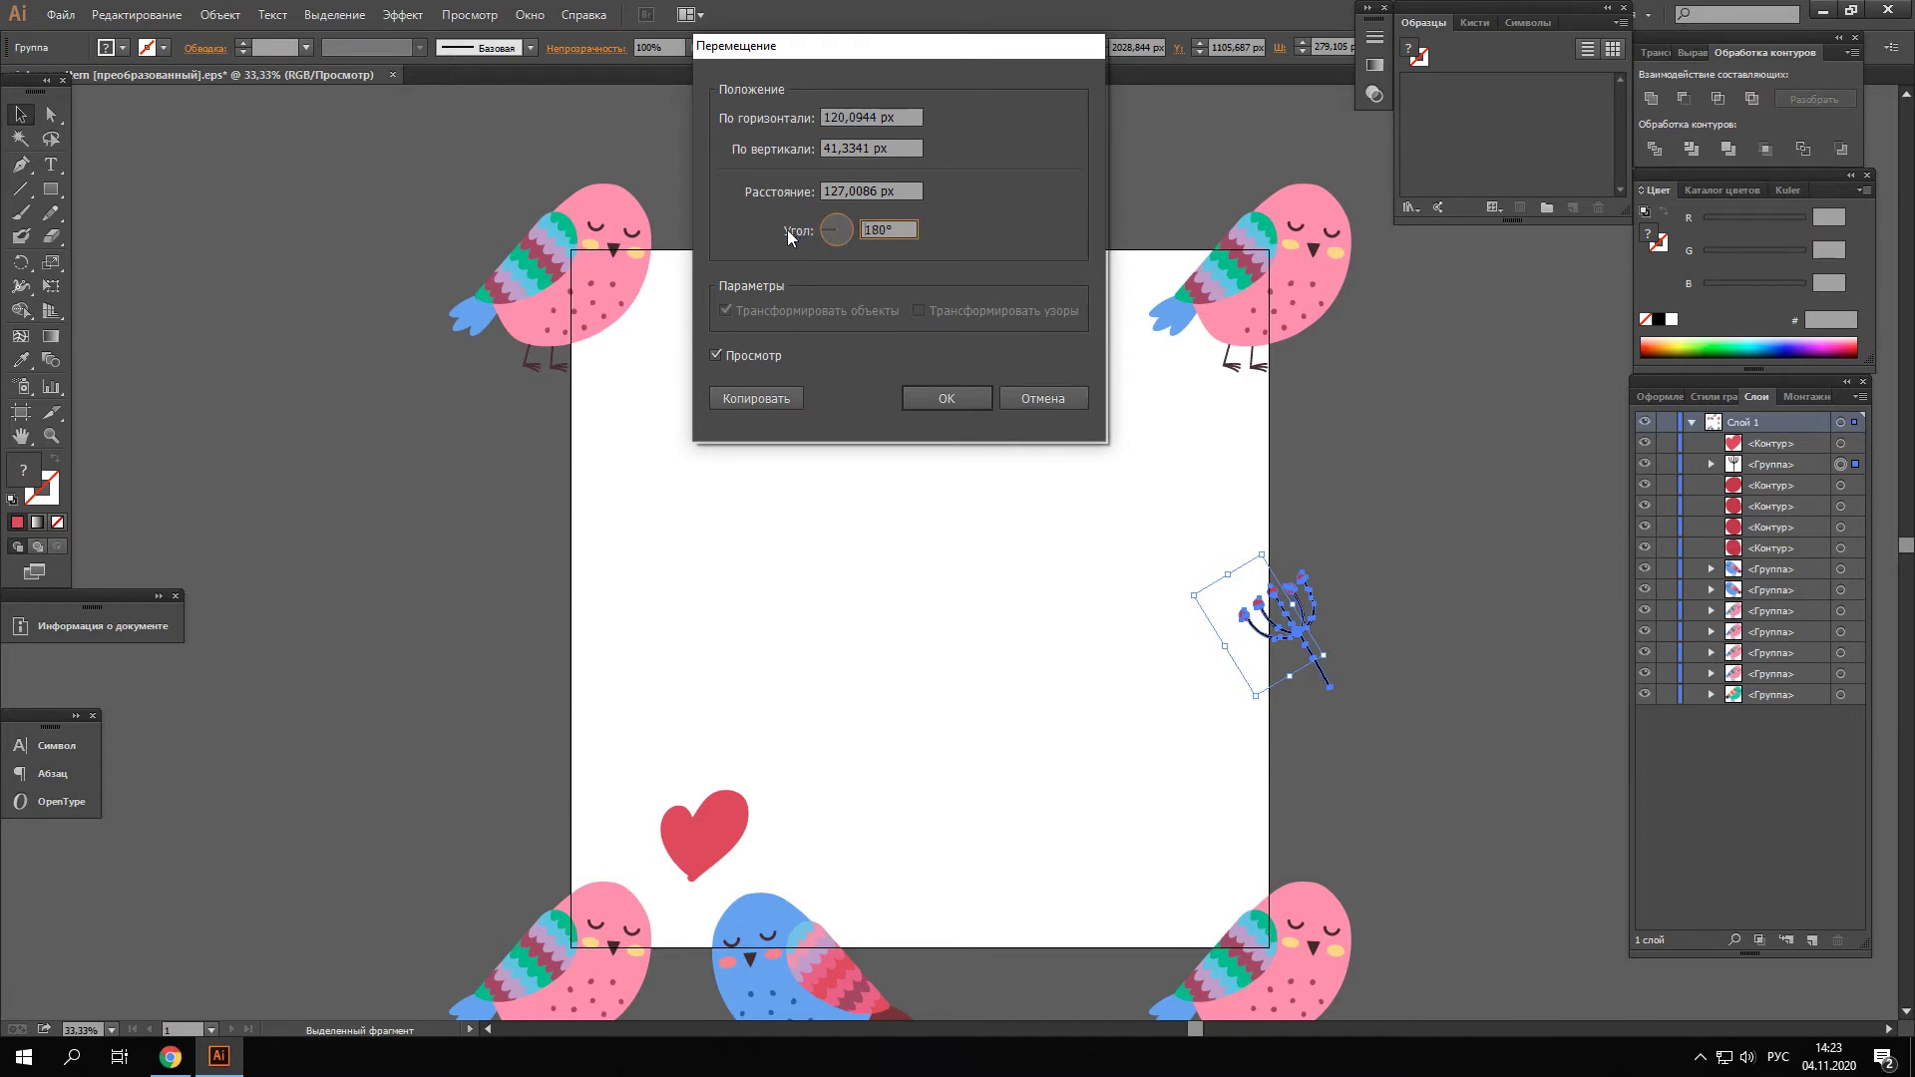
pyautogui.moveTo(881, 119); pyautogui.dragTo(827, 117)
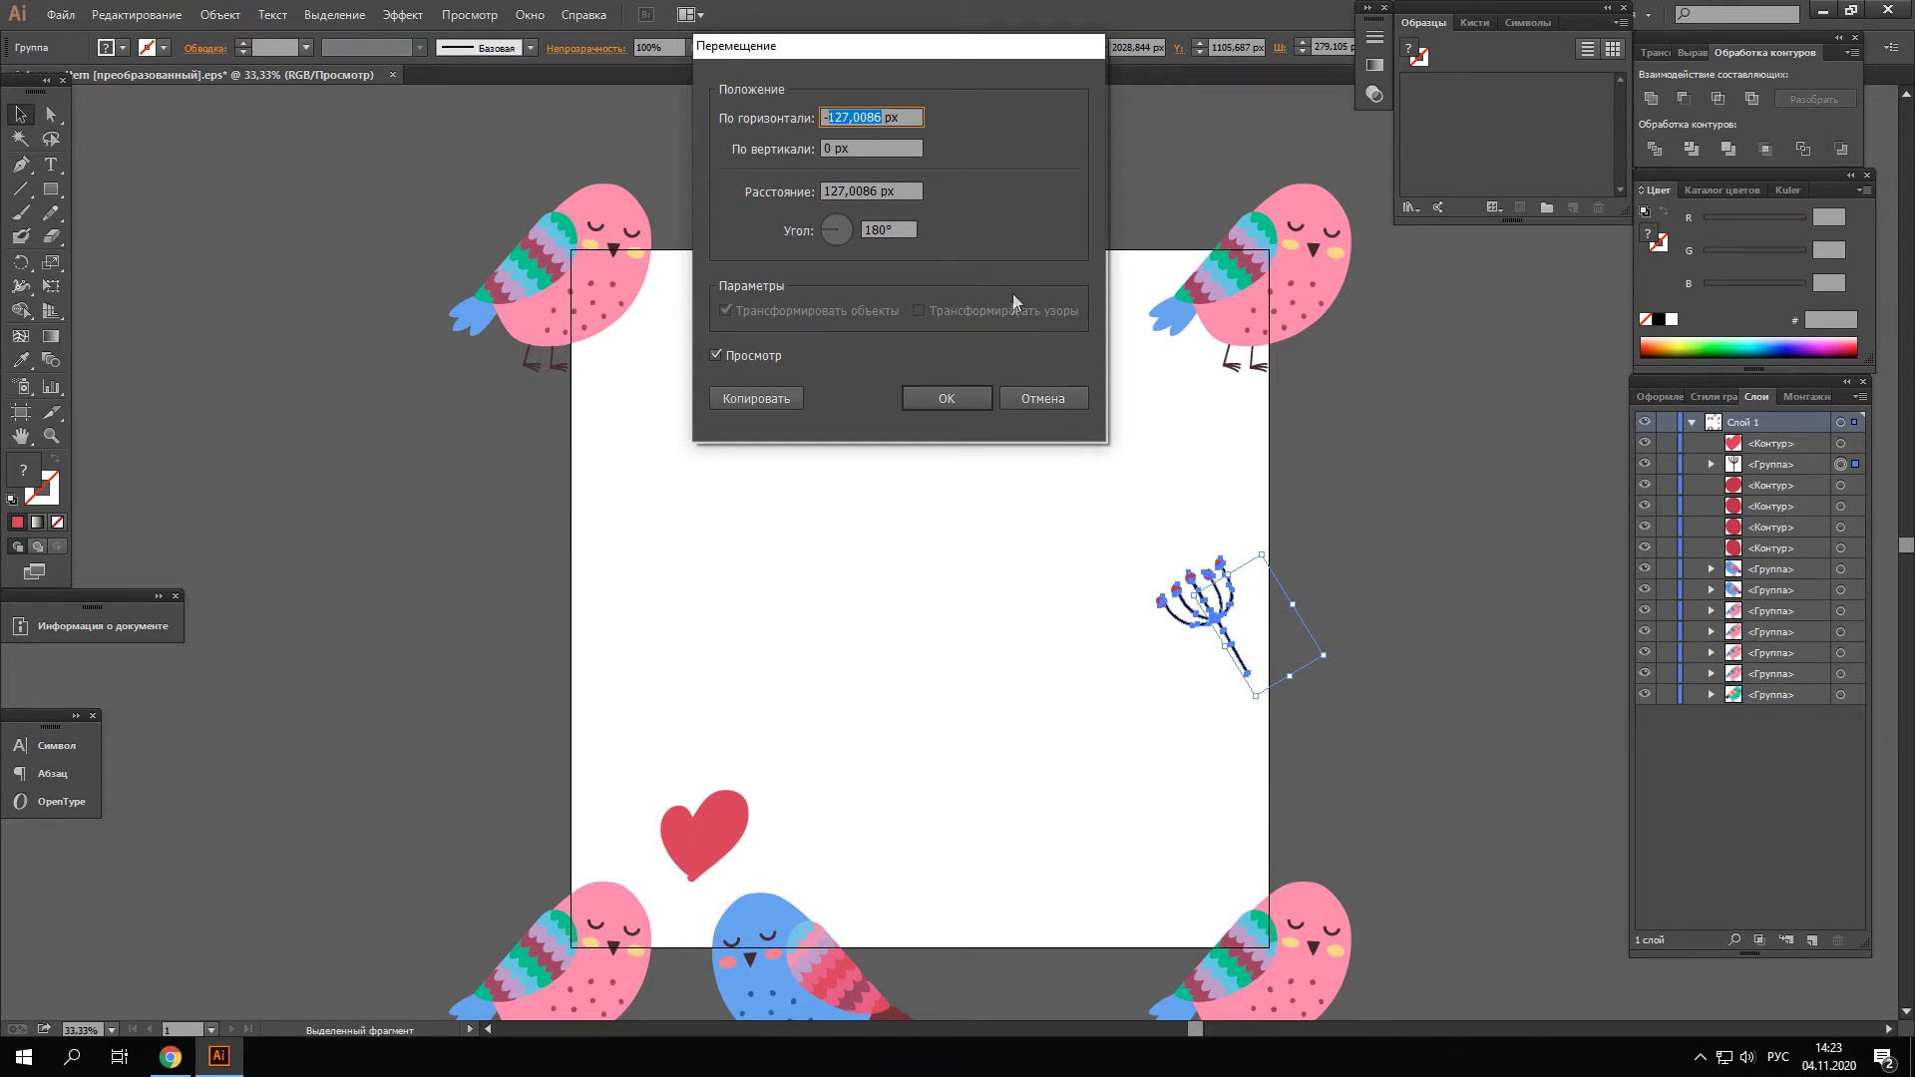
pyautogui.write('-21')
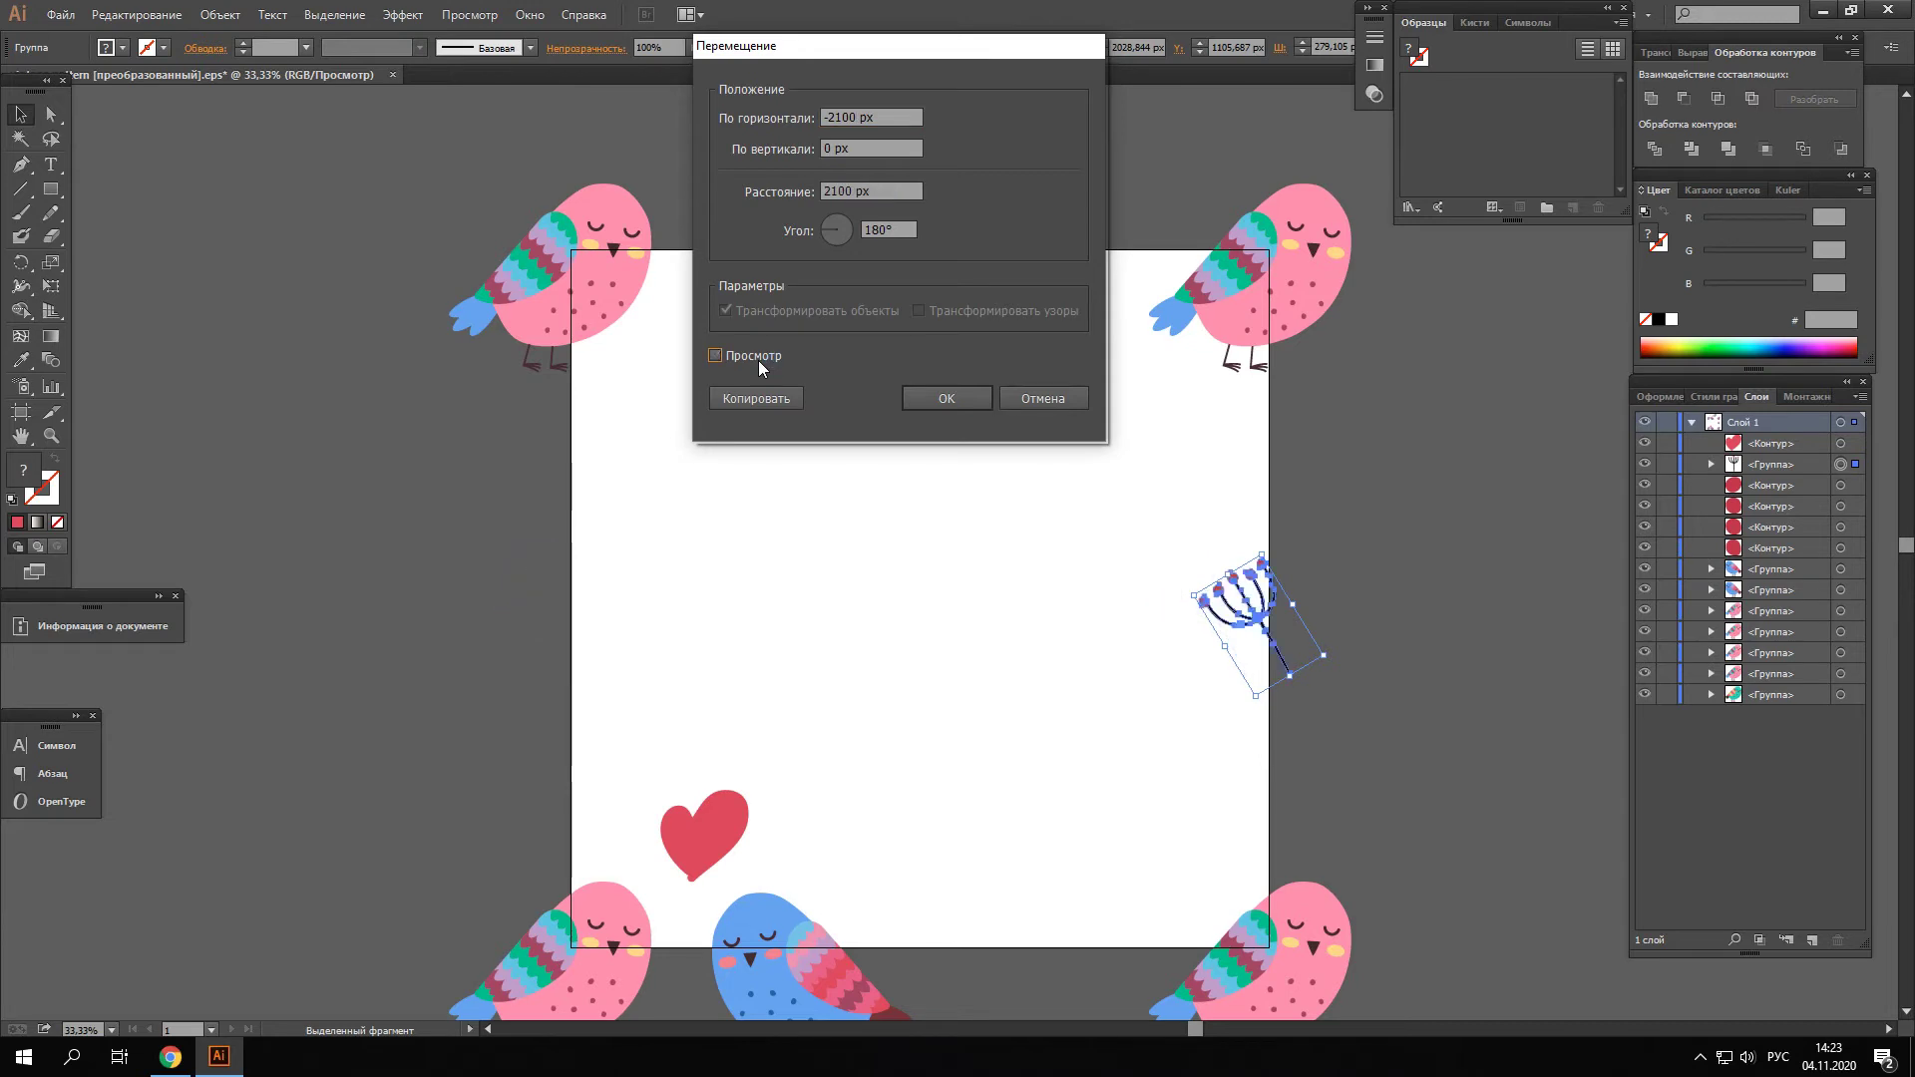
pyautogui.click(757, 399)
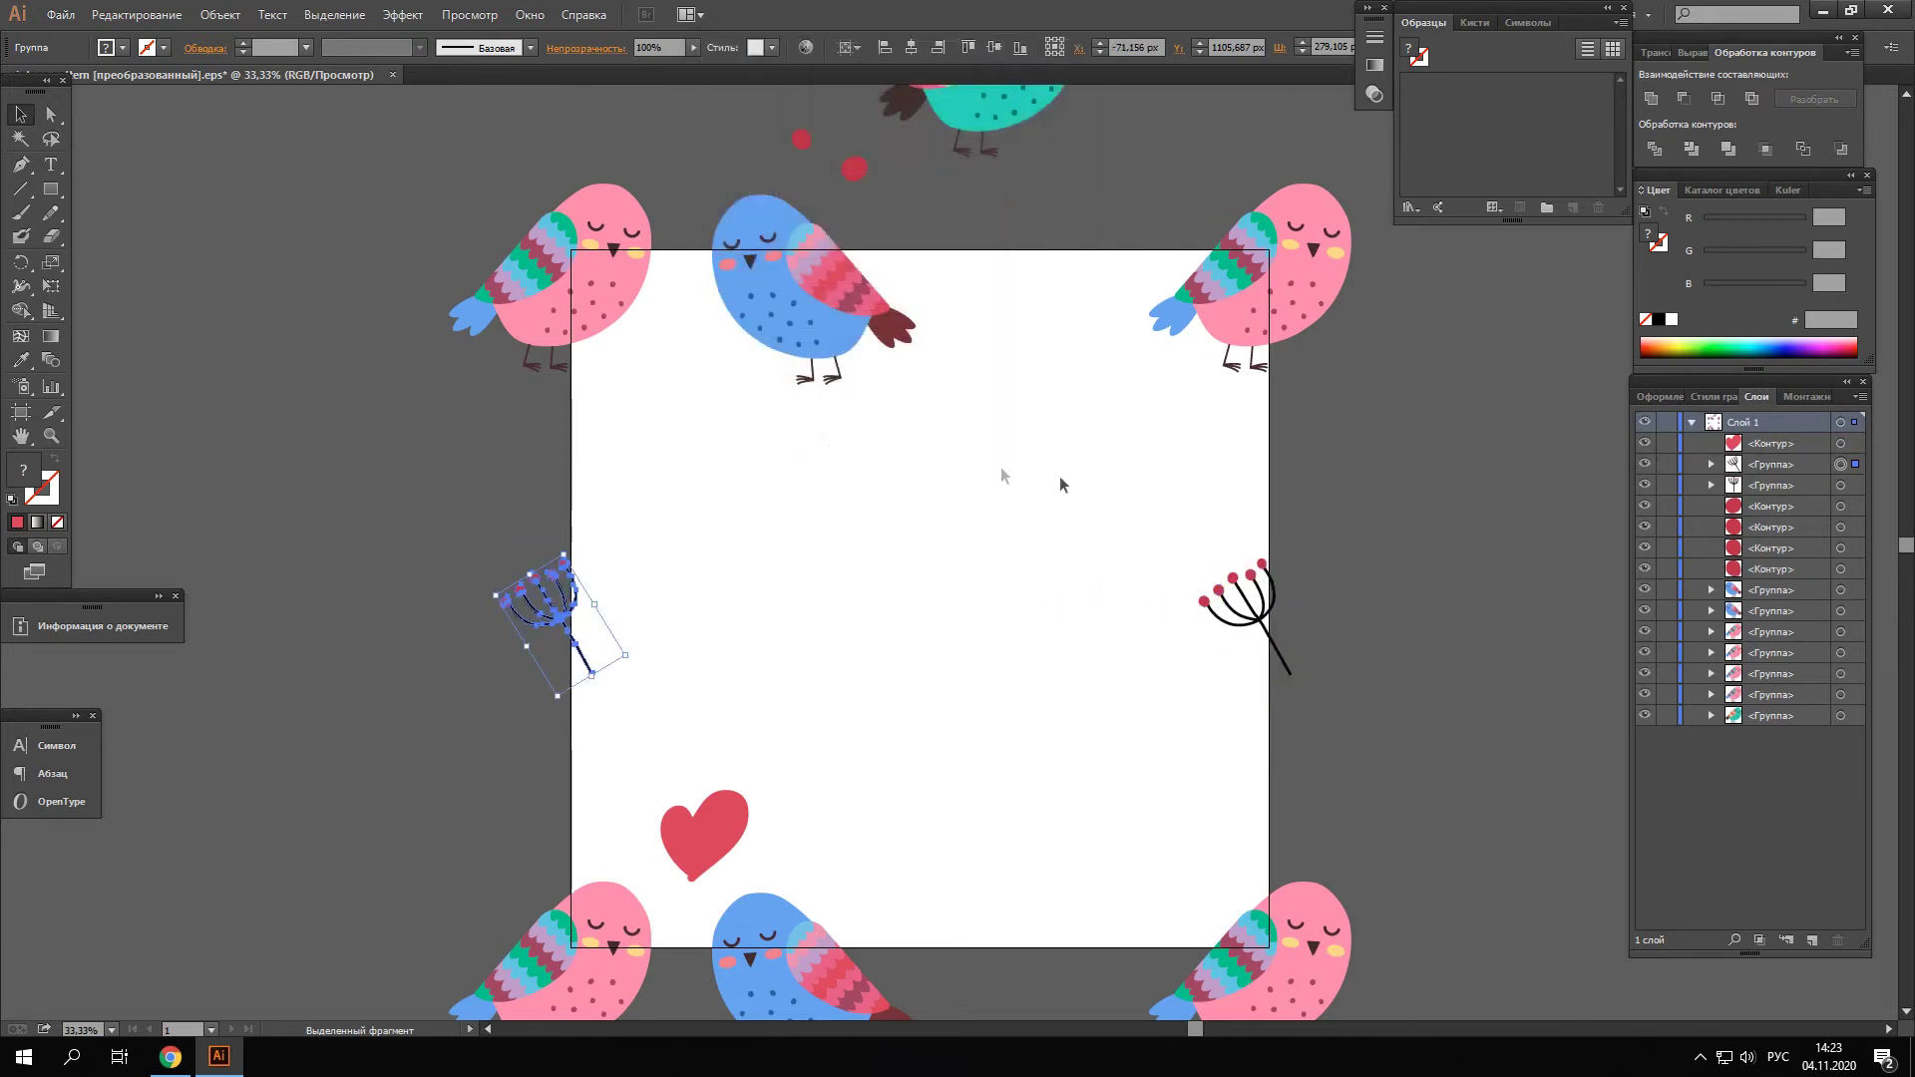
pyautogui.click(1351, 523)
pyautogui.scroll(3, 1110, 386)
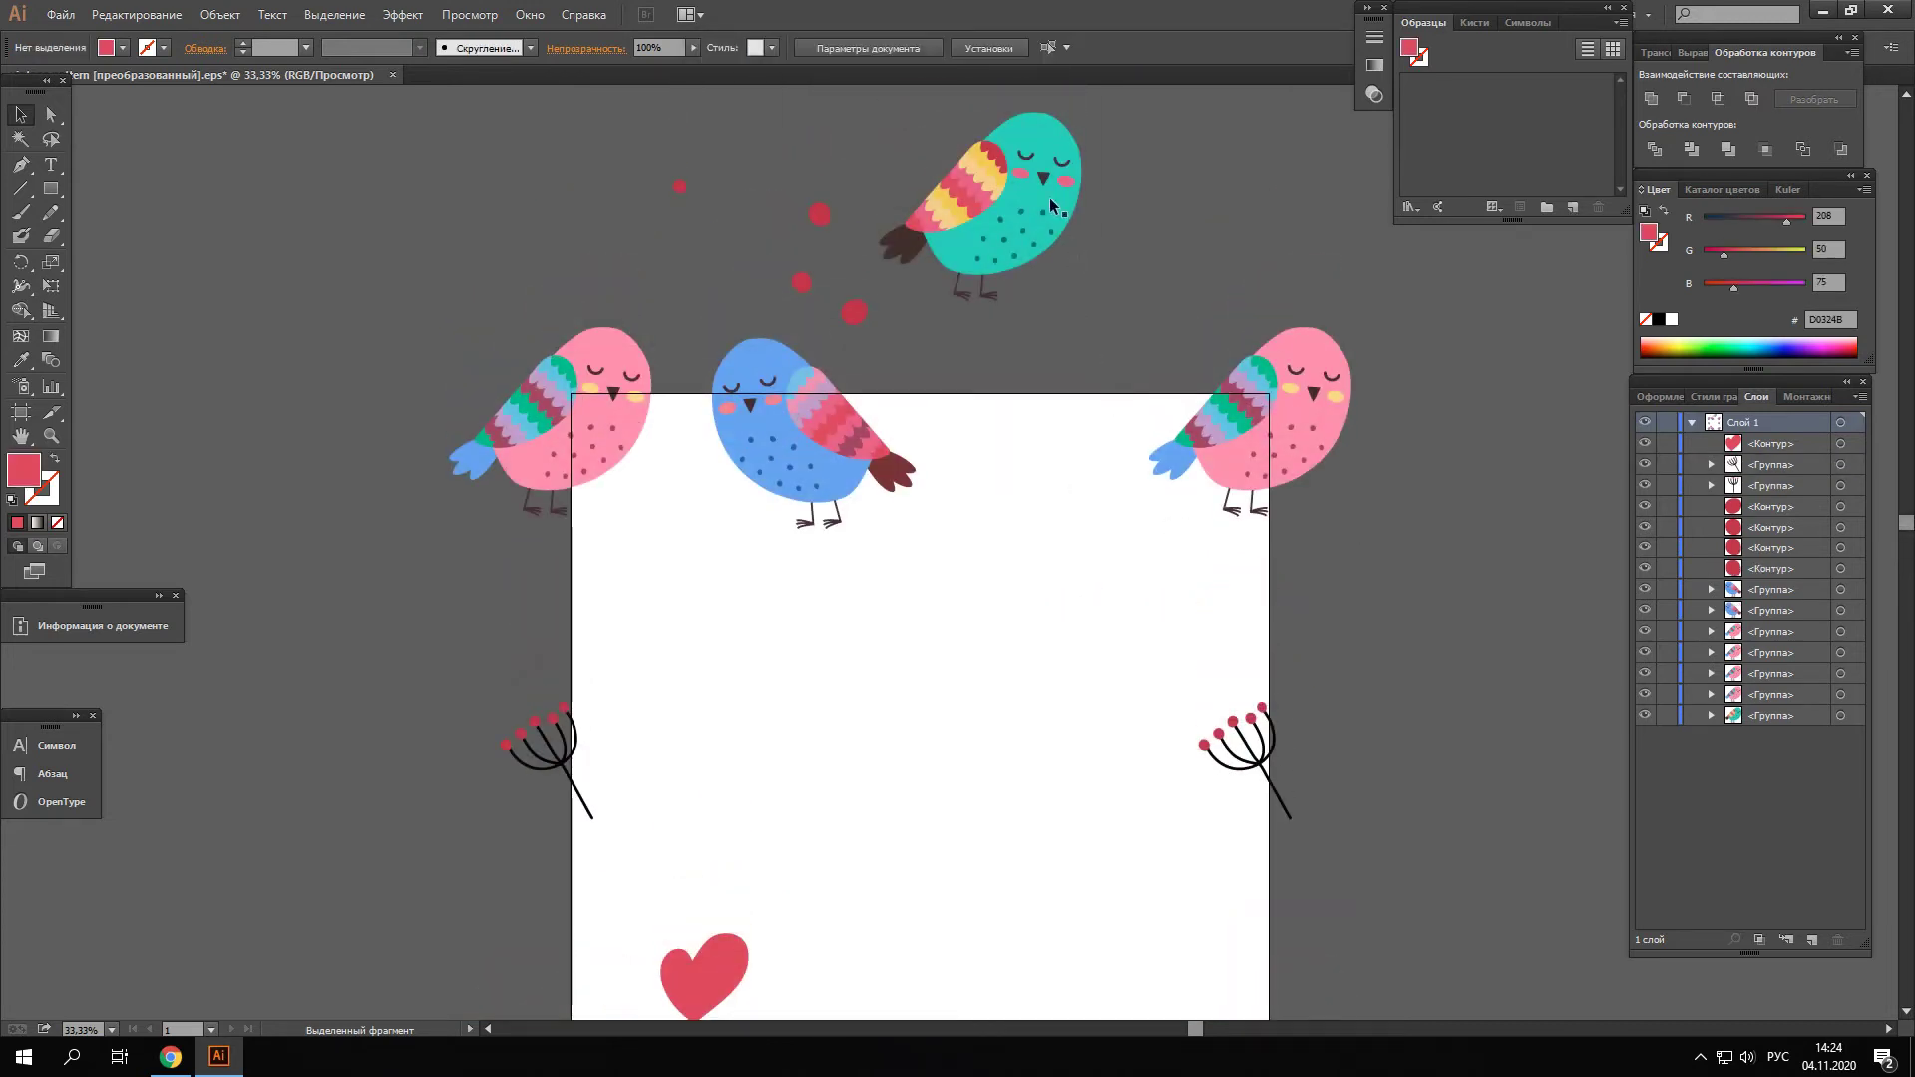
# Move the teal bird into the middle of the tile
pyautogui.click(995, 205)
pyautogui.moveTo(1028, 208); pyautogui.dragTo(952, 709)
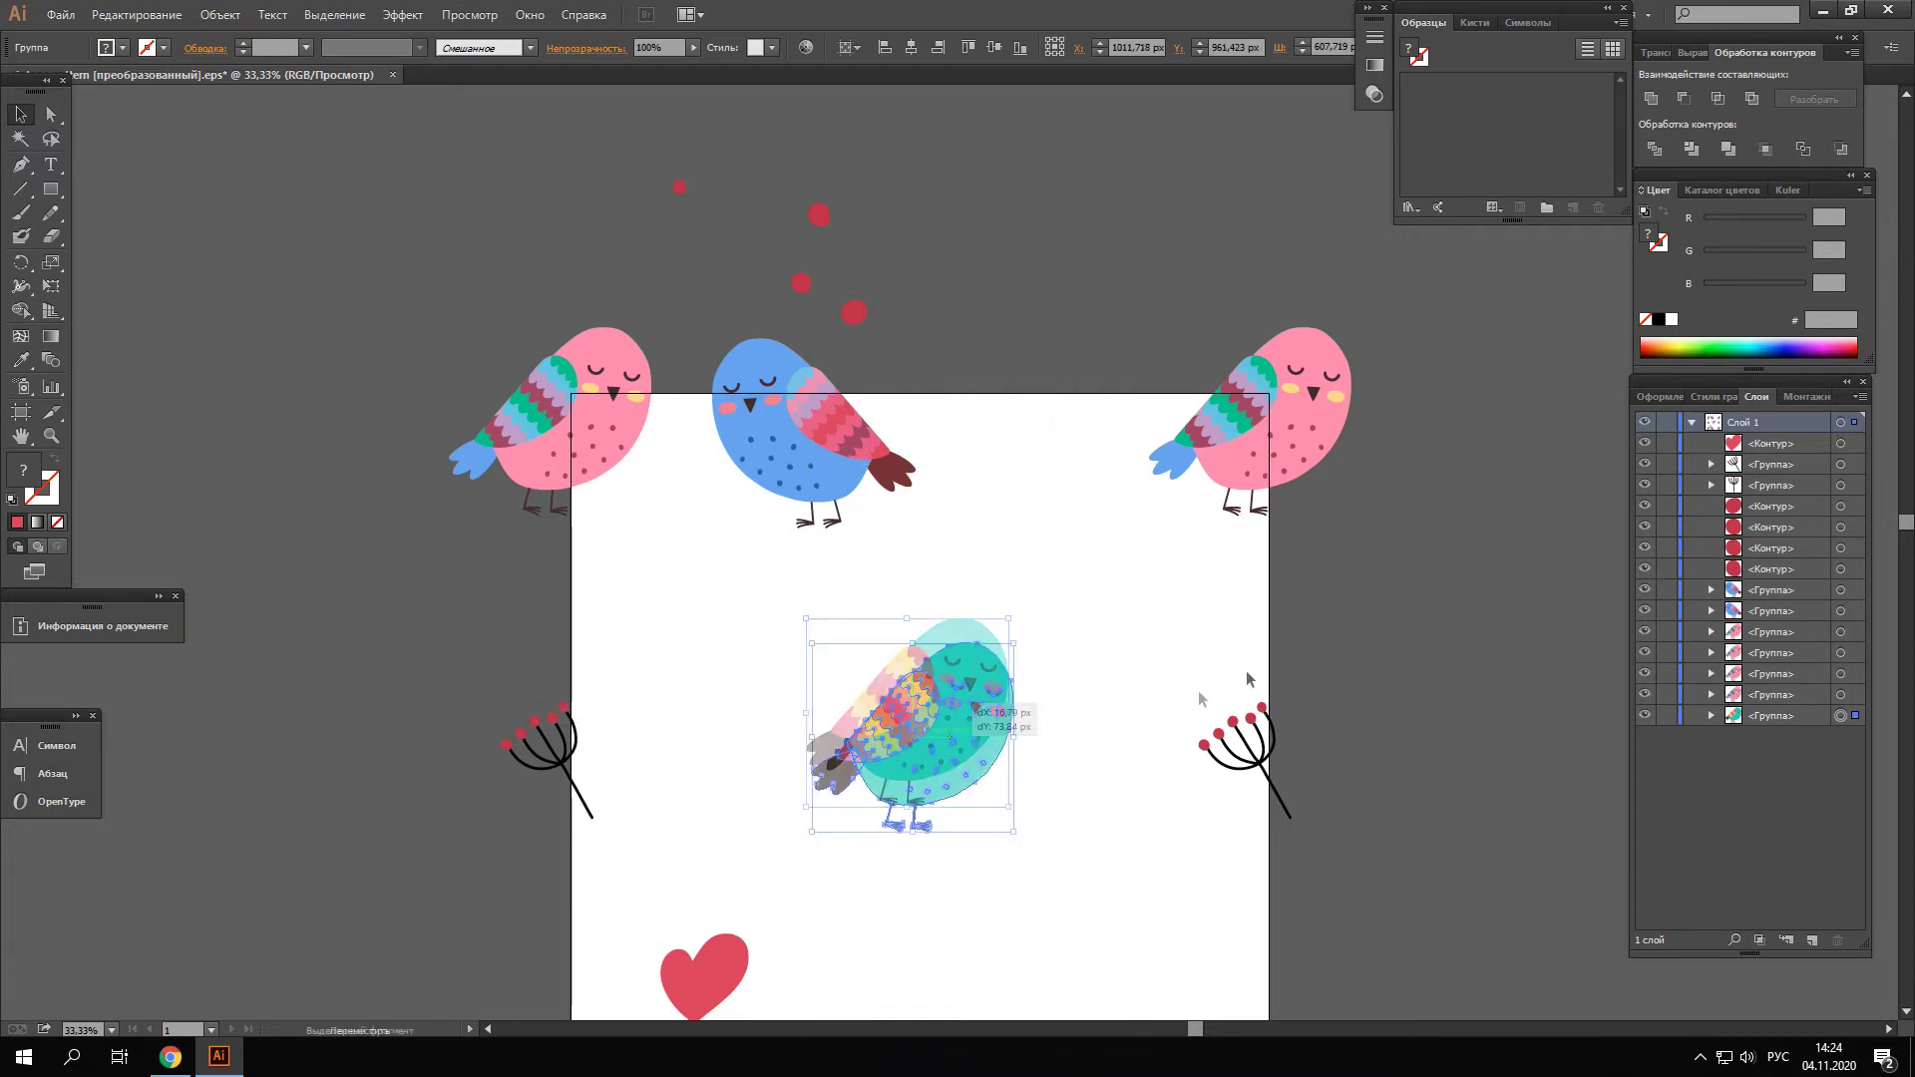
pyautogui.moveTo(875, 716); pyautogui.dragTo(901, 736)
pyautogui.click(1125, 648)
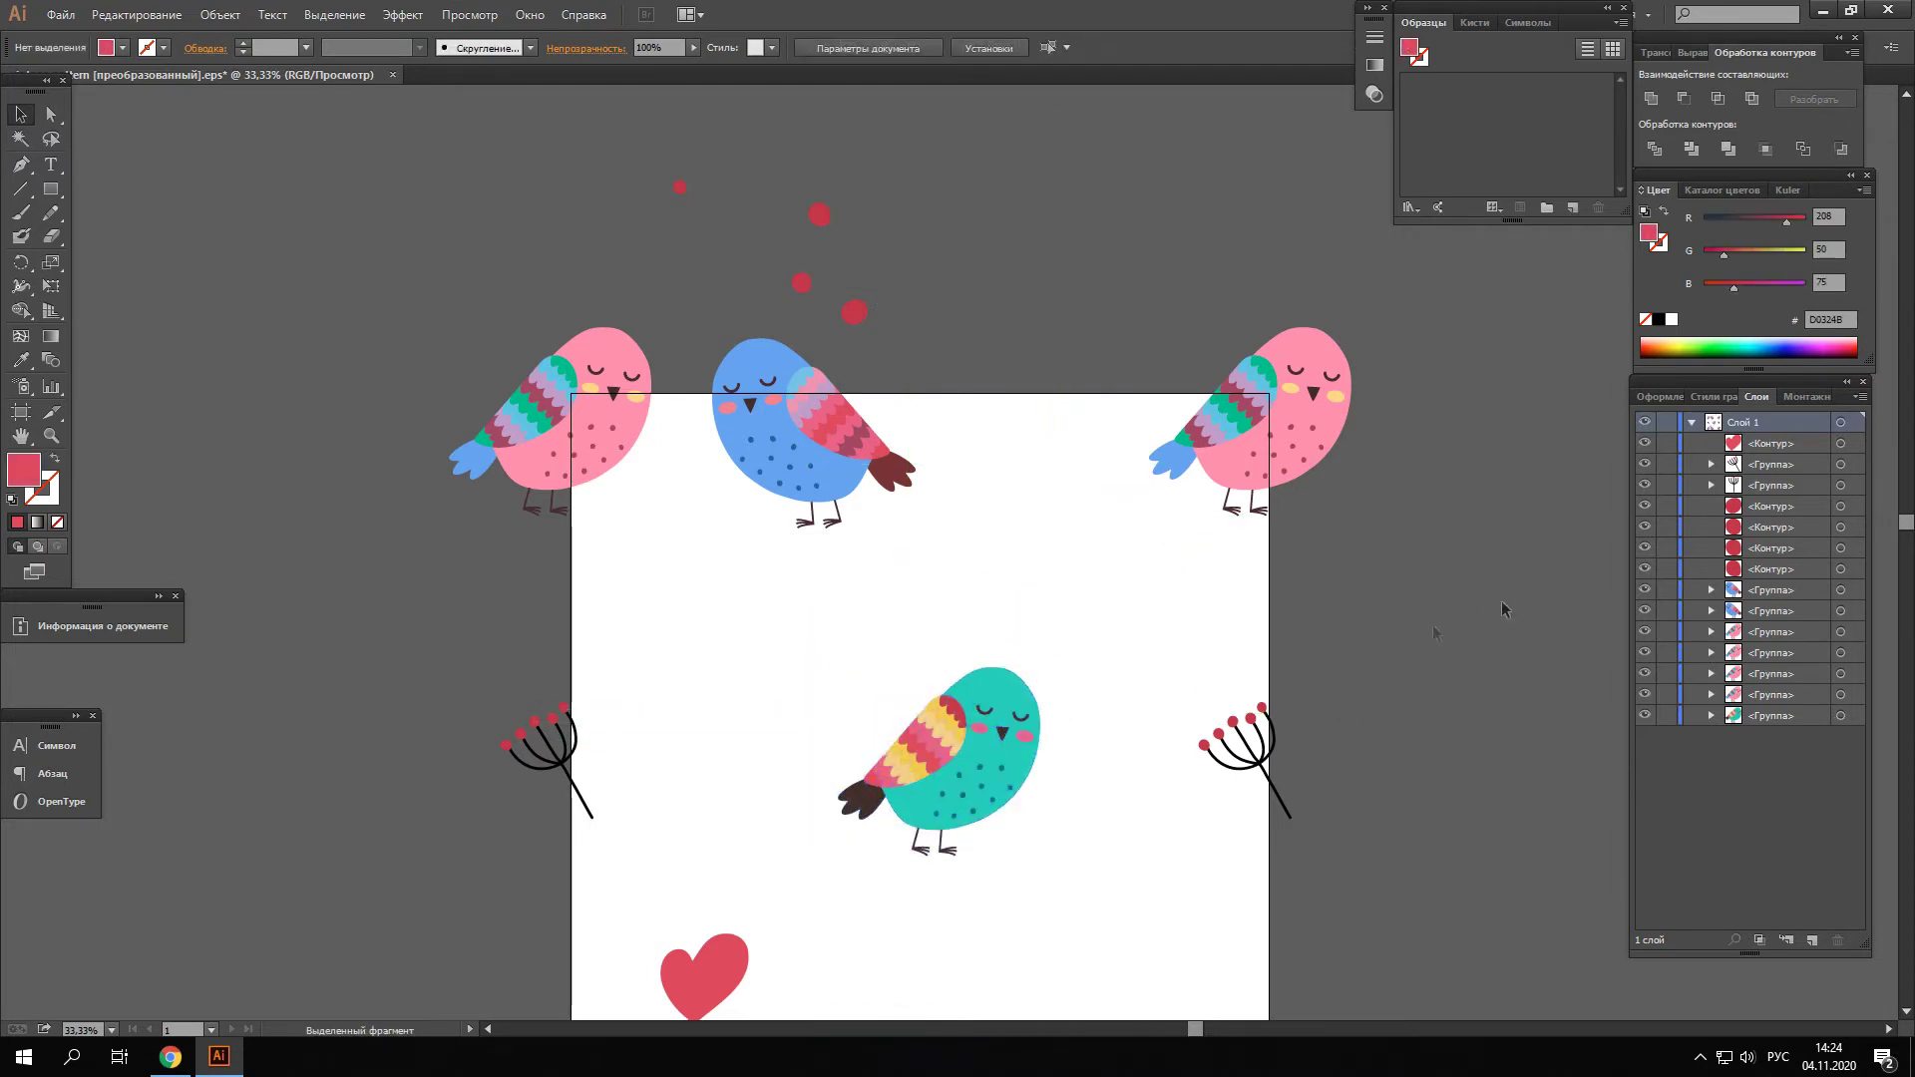
pyautogui.scroll(-3, 1125, 638)
pyautogui.scroll(-1, 1125, 638)
pyautogui.scroll(3, 998, 399)
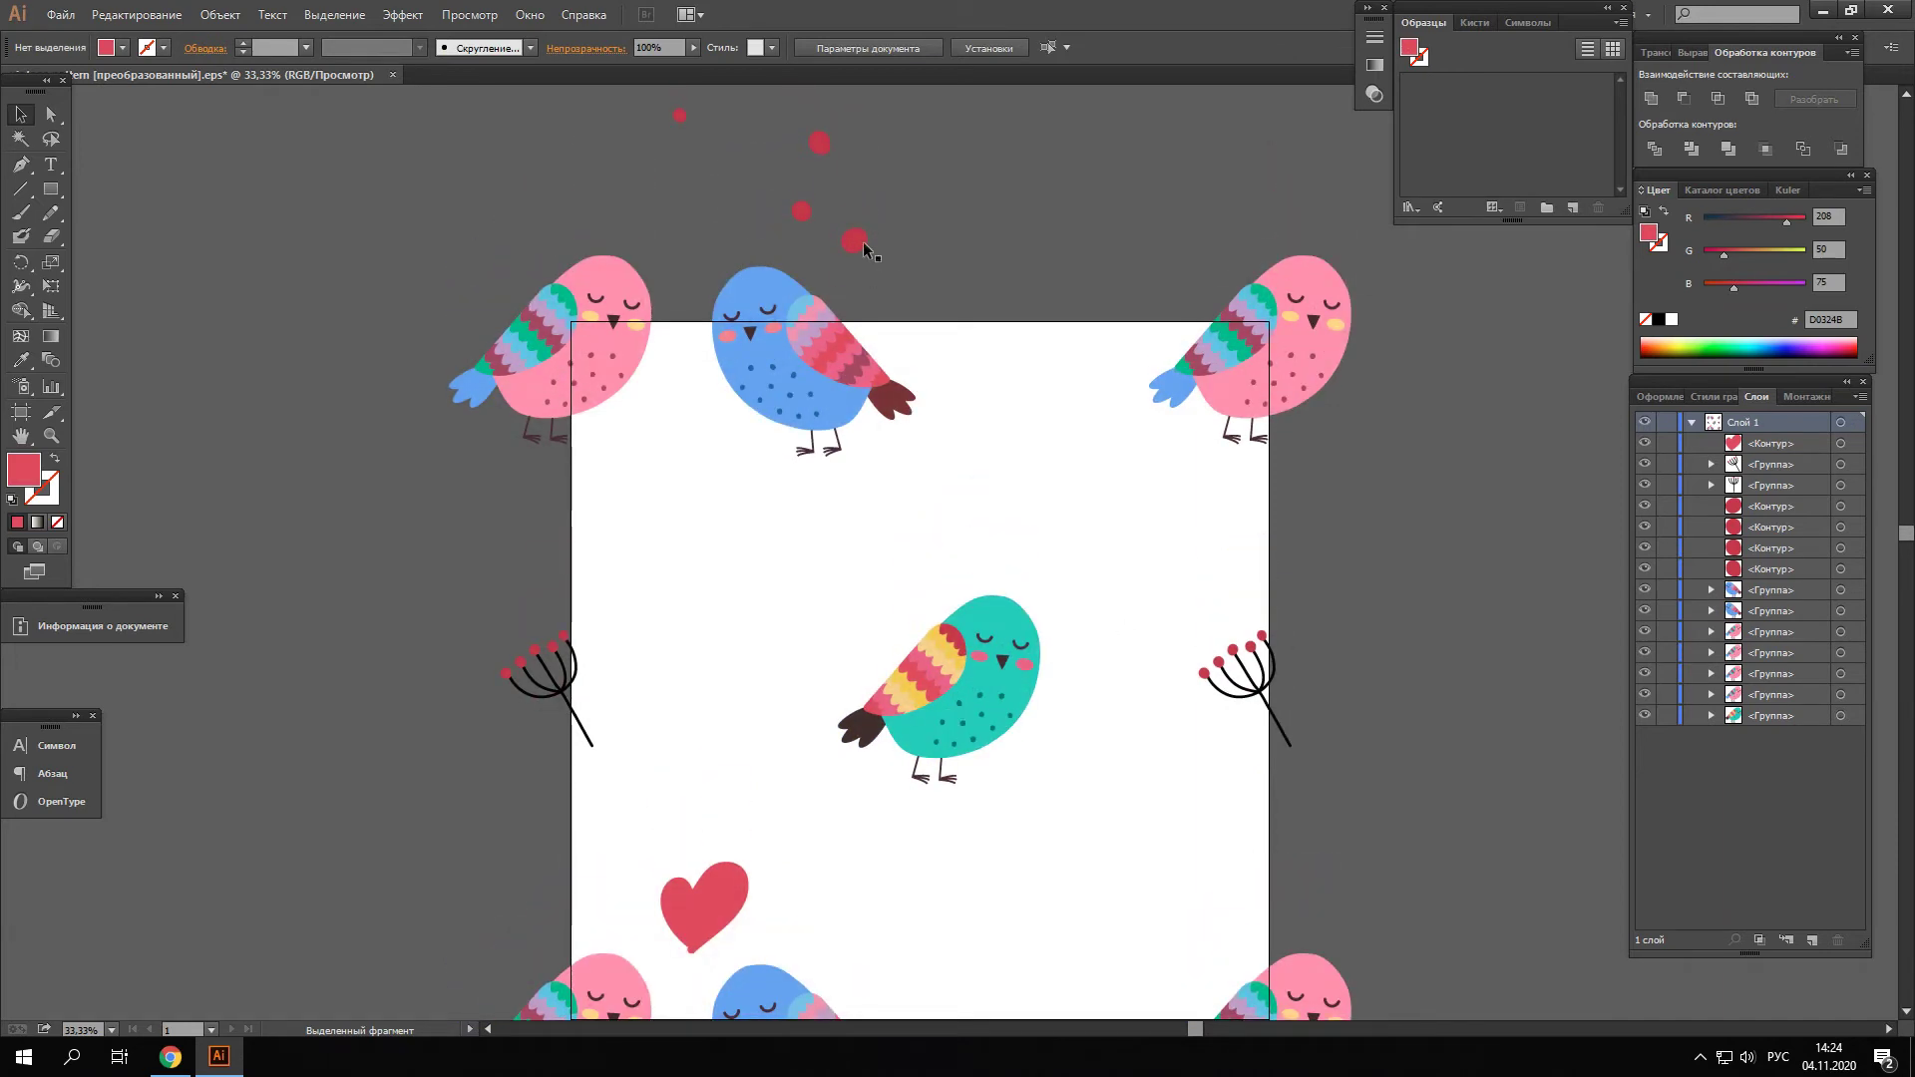
# Drag several red dots from above the artboard onto the tile
pyautogui.click(860, 249)
pyautogui.moveTo(859, 247); pyautogui.dragTo(1045, 435)
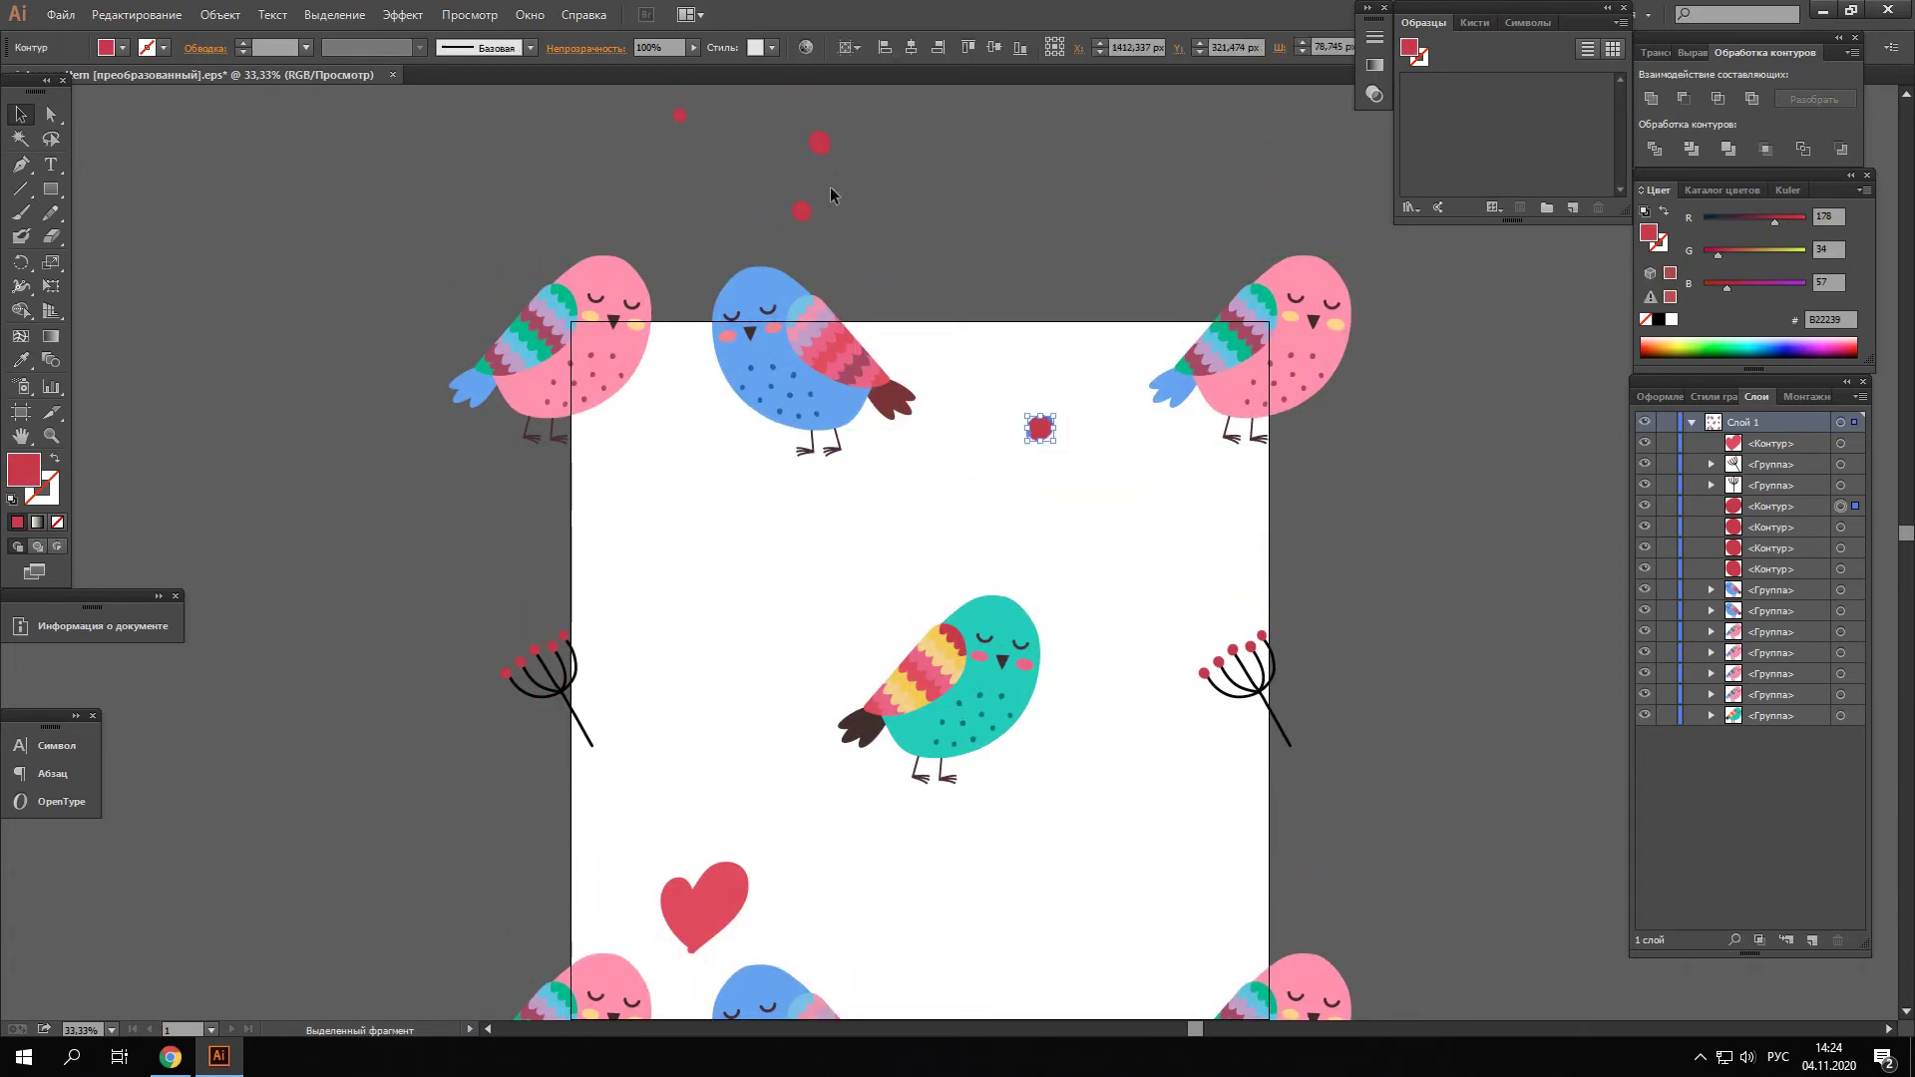
pyautogui.moveTo(819, 142); pyautogui.dragTo(728, 522)
pyautogui.moveTo(801, 211)
pyautogui.mouseDown()
pyautogui.moveTo(1130, 775)
pyautogui.moveTo(1127, 756)
pyautogui.mouseUp()
pyautogui.moveTo(703, 126); pyautogui.dragTo(847, 627)
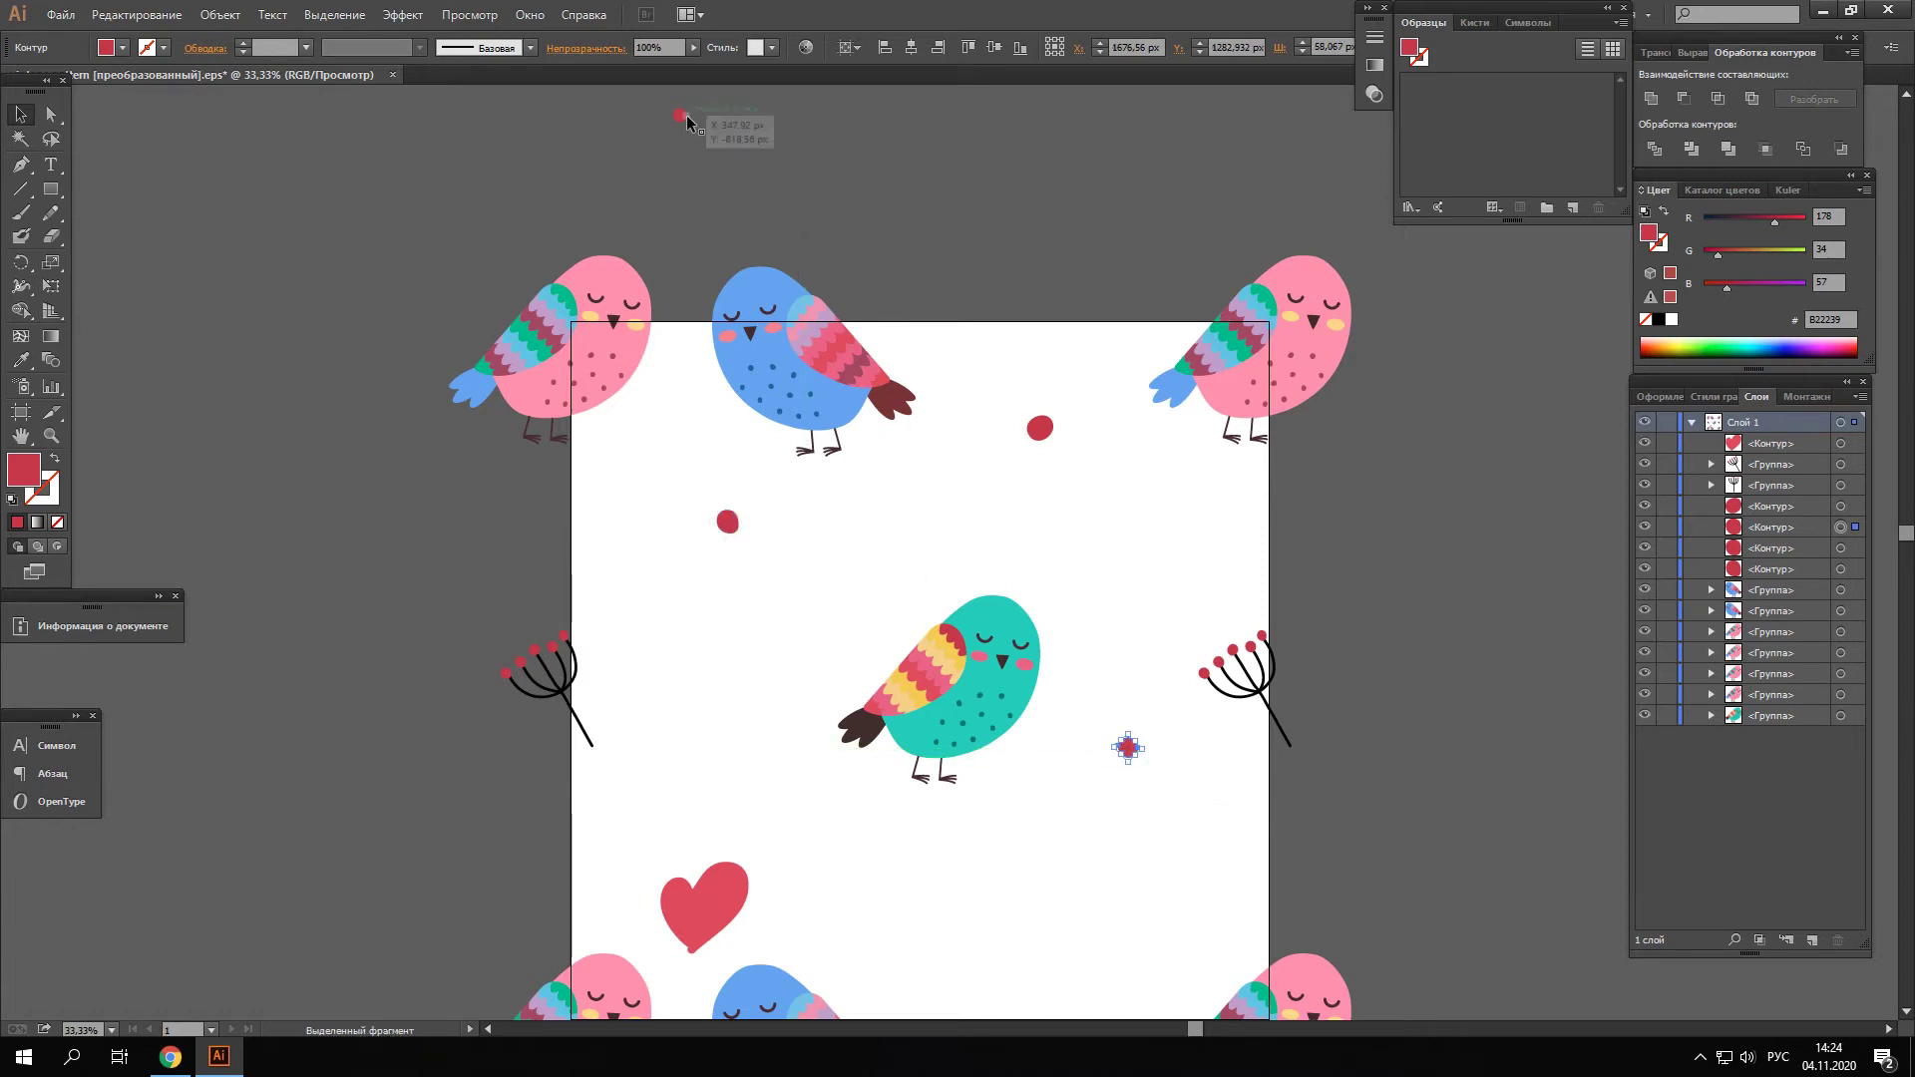
pyautogui.scroll(-2, 1002, 368)
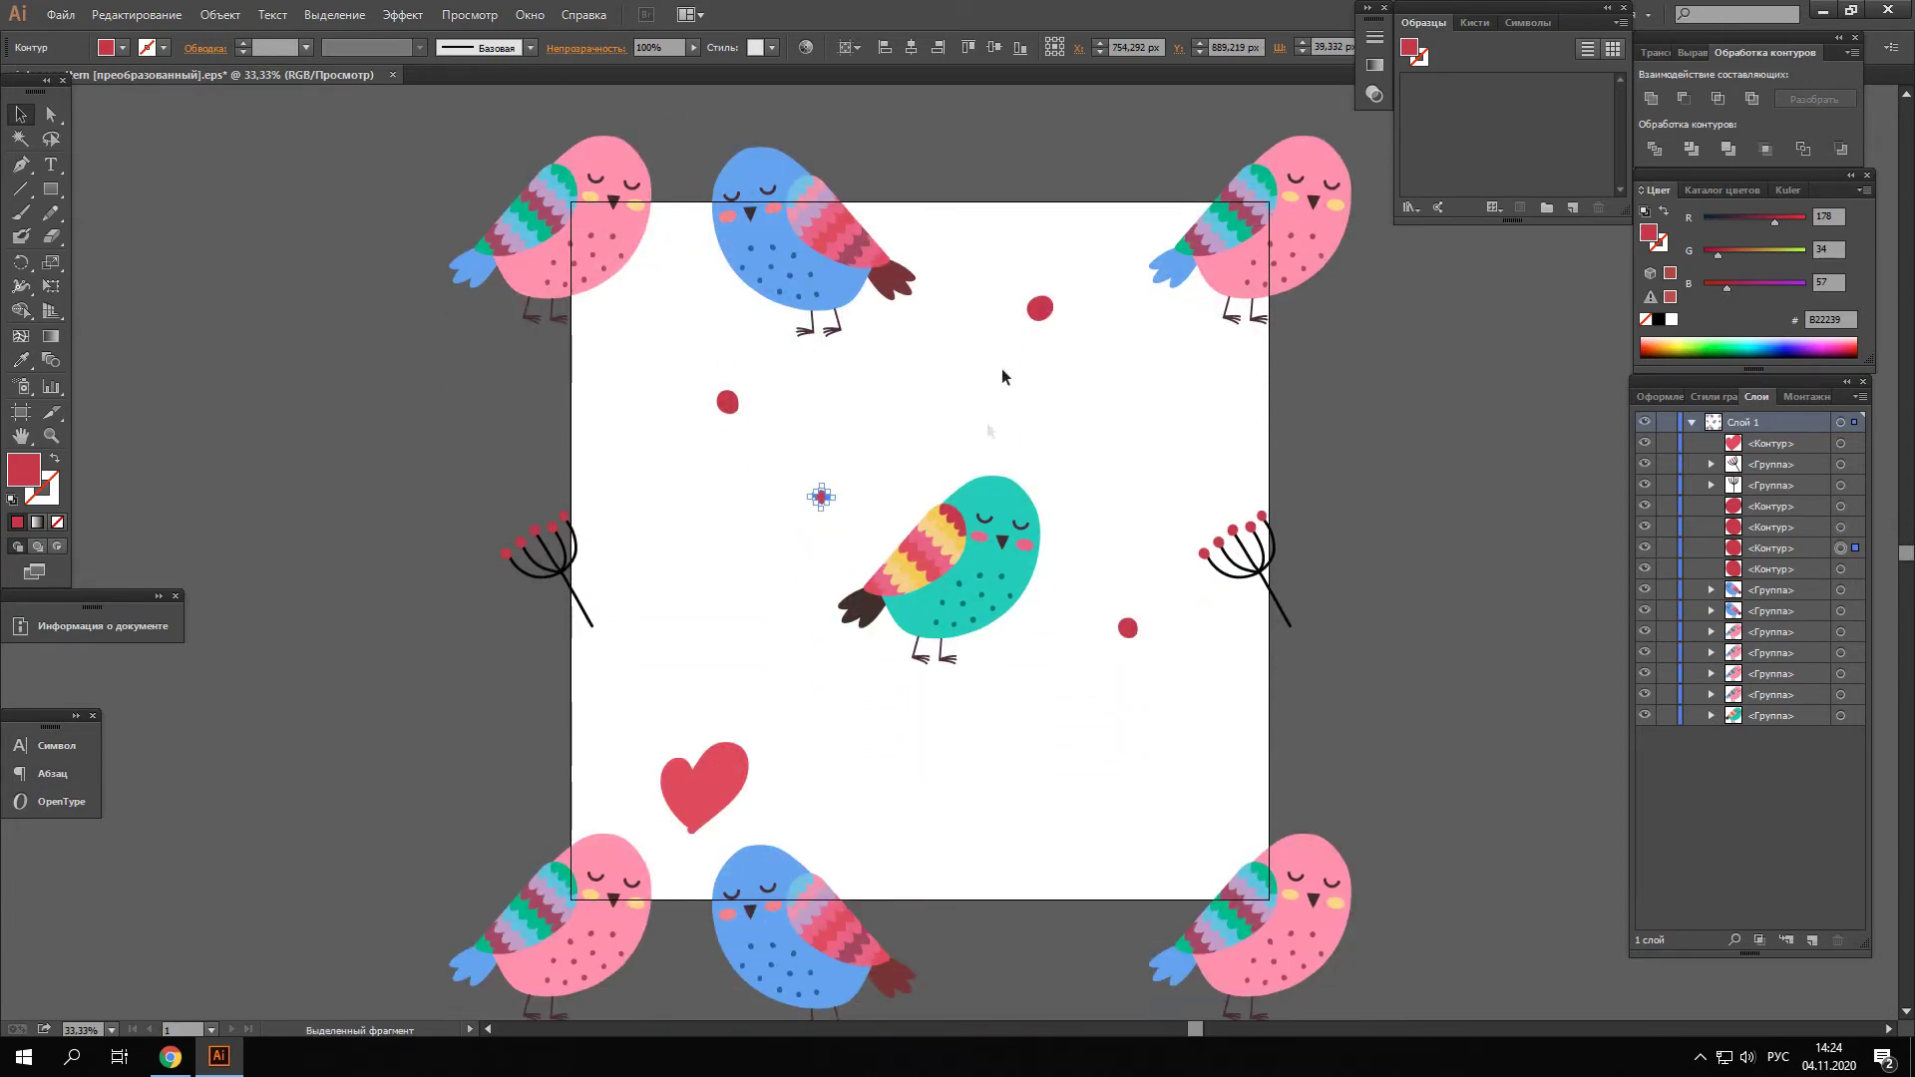
pyautogui.moveTo(1051, 312); pyautogui.dragTo(894, 774)
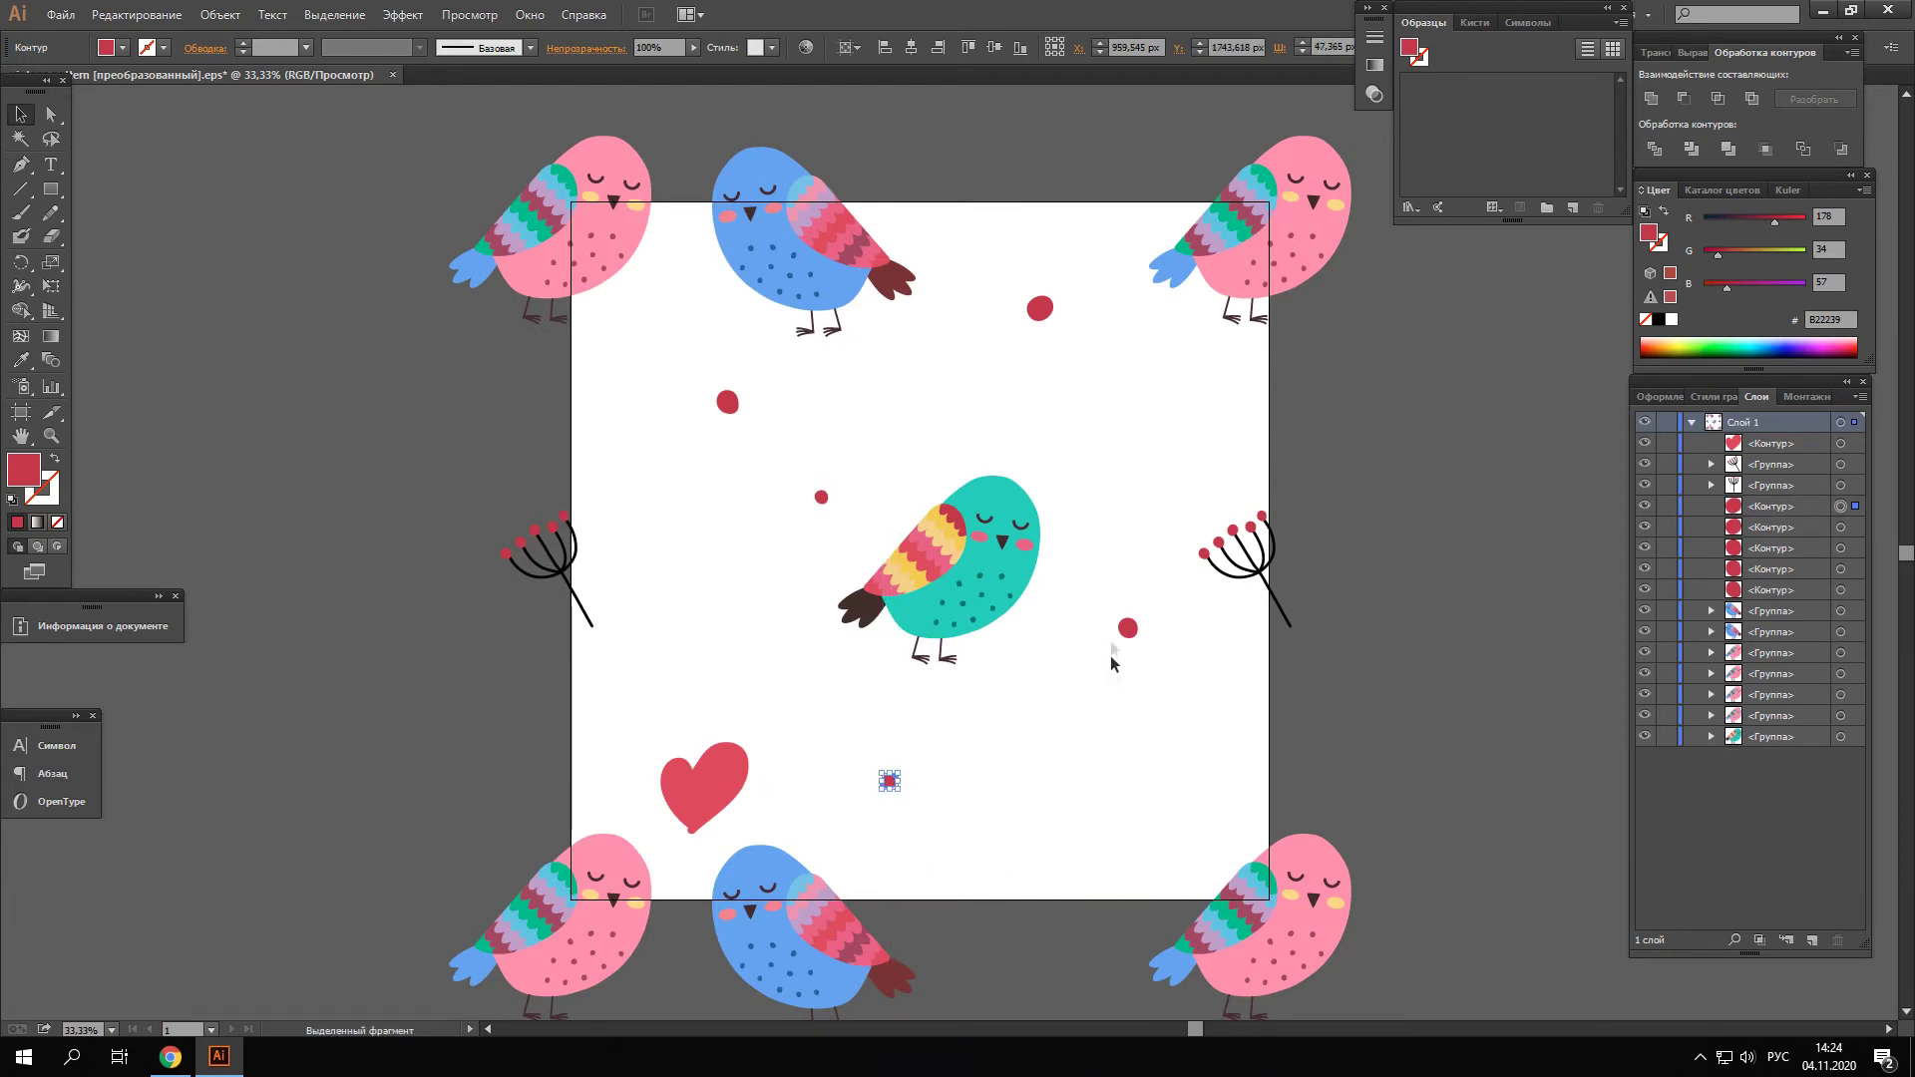
# Add shrunken and rotated red dot copies, then copy the berry branch into the lower right
pyautogui.moveTo(1133, 633); pyautogui.dragTo(923, 824)
pyautogui.keyDown('alt'); pyautogui.scroll(3, 917, 813); pyautogui.keyUp('alt')
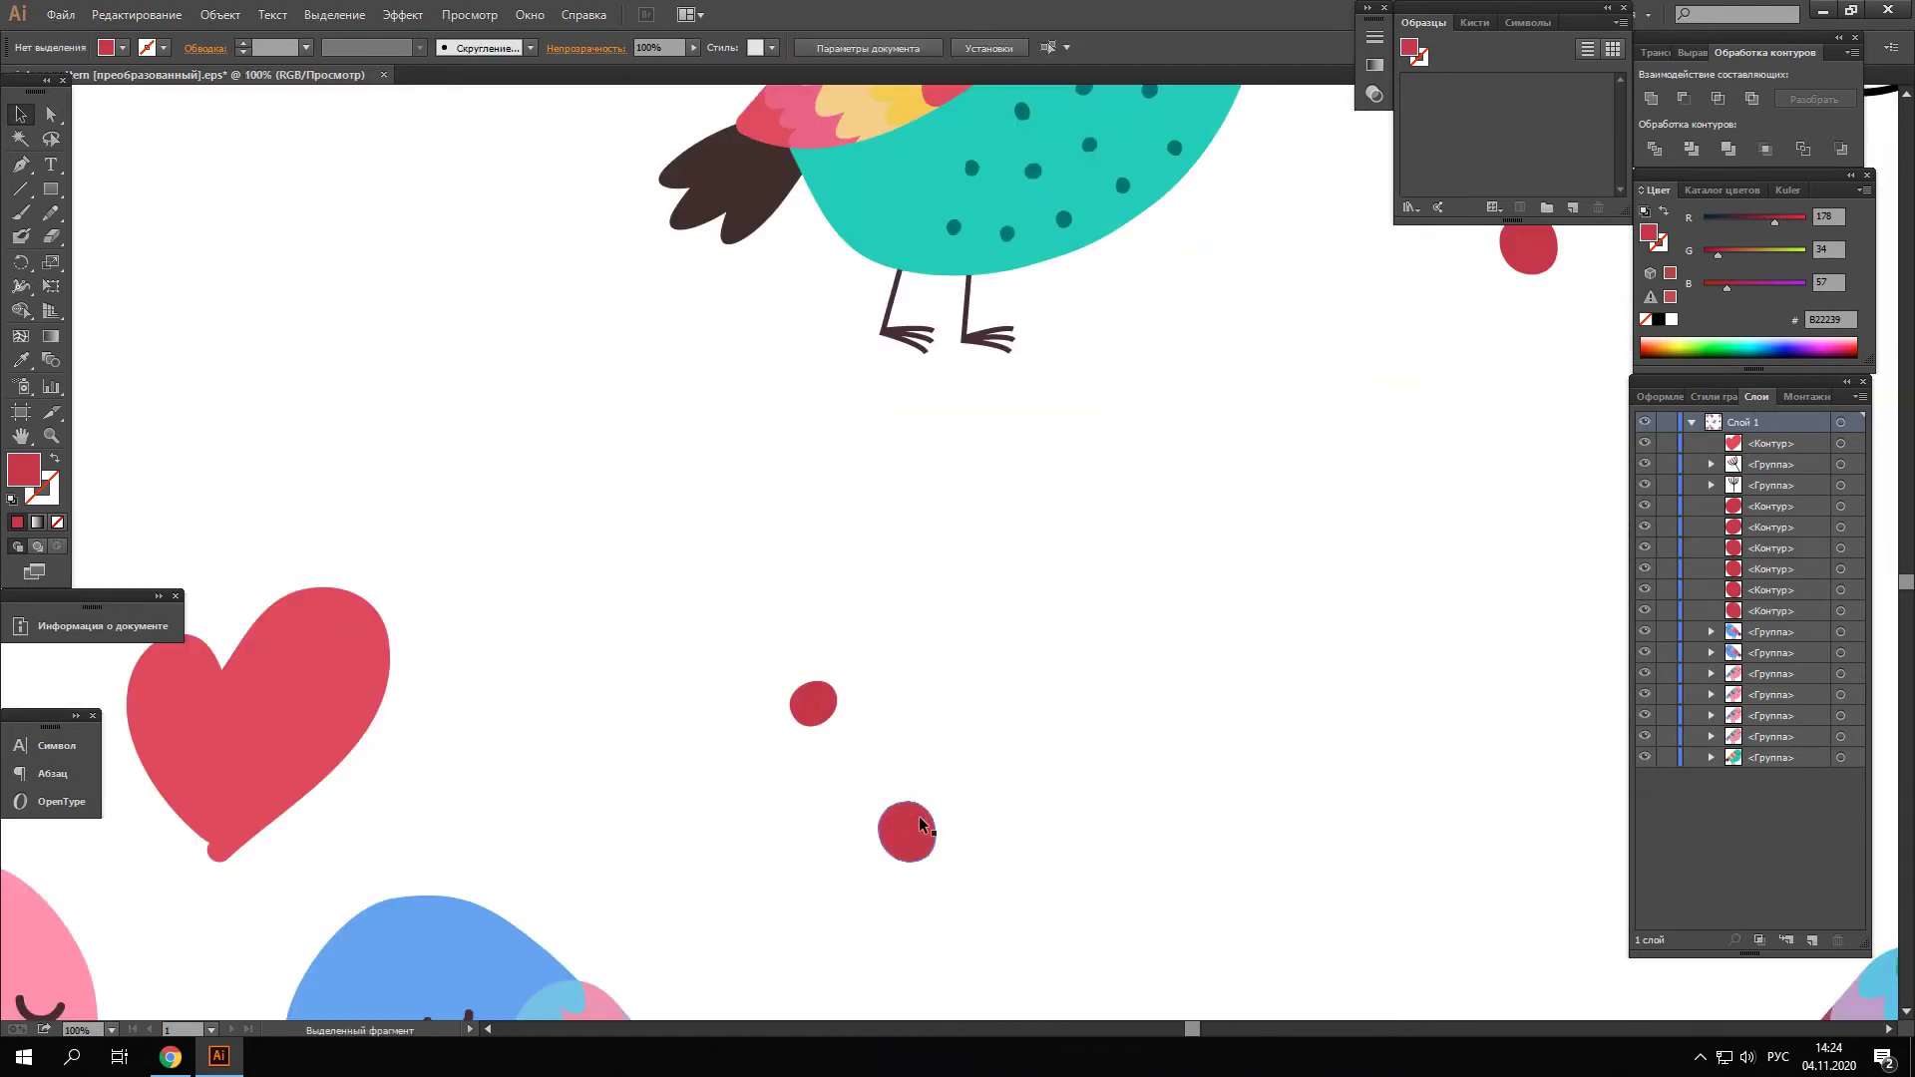
pyautogui.moveTo(908, 791); pyautogui.dragTo(909, 813)
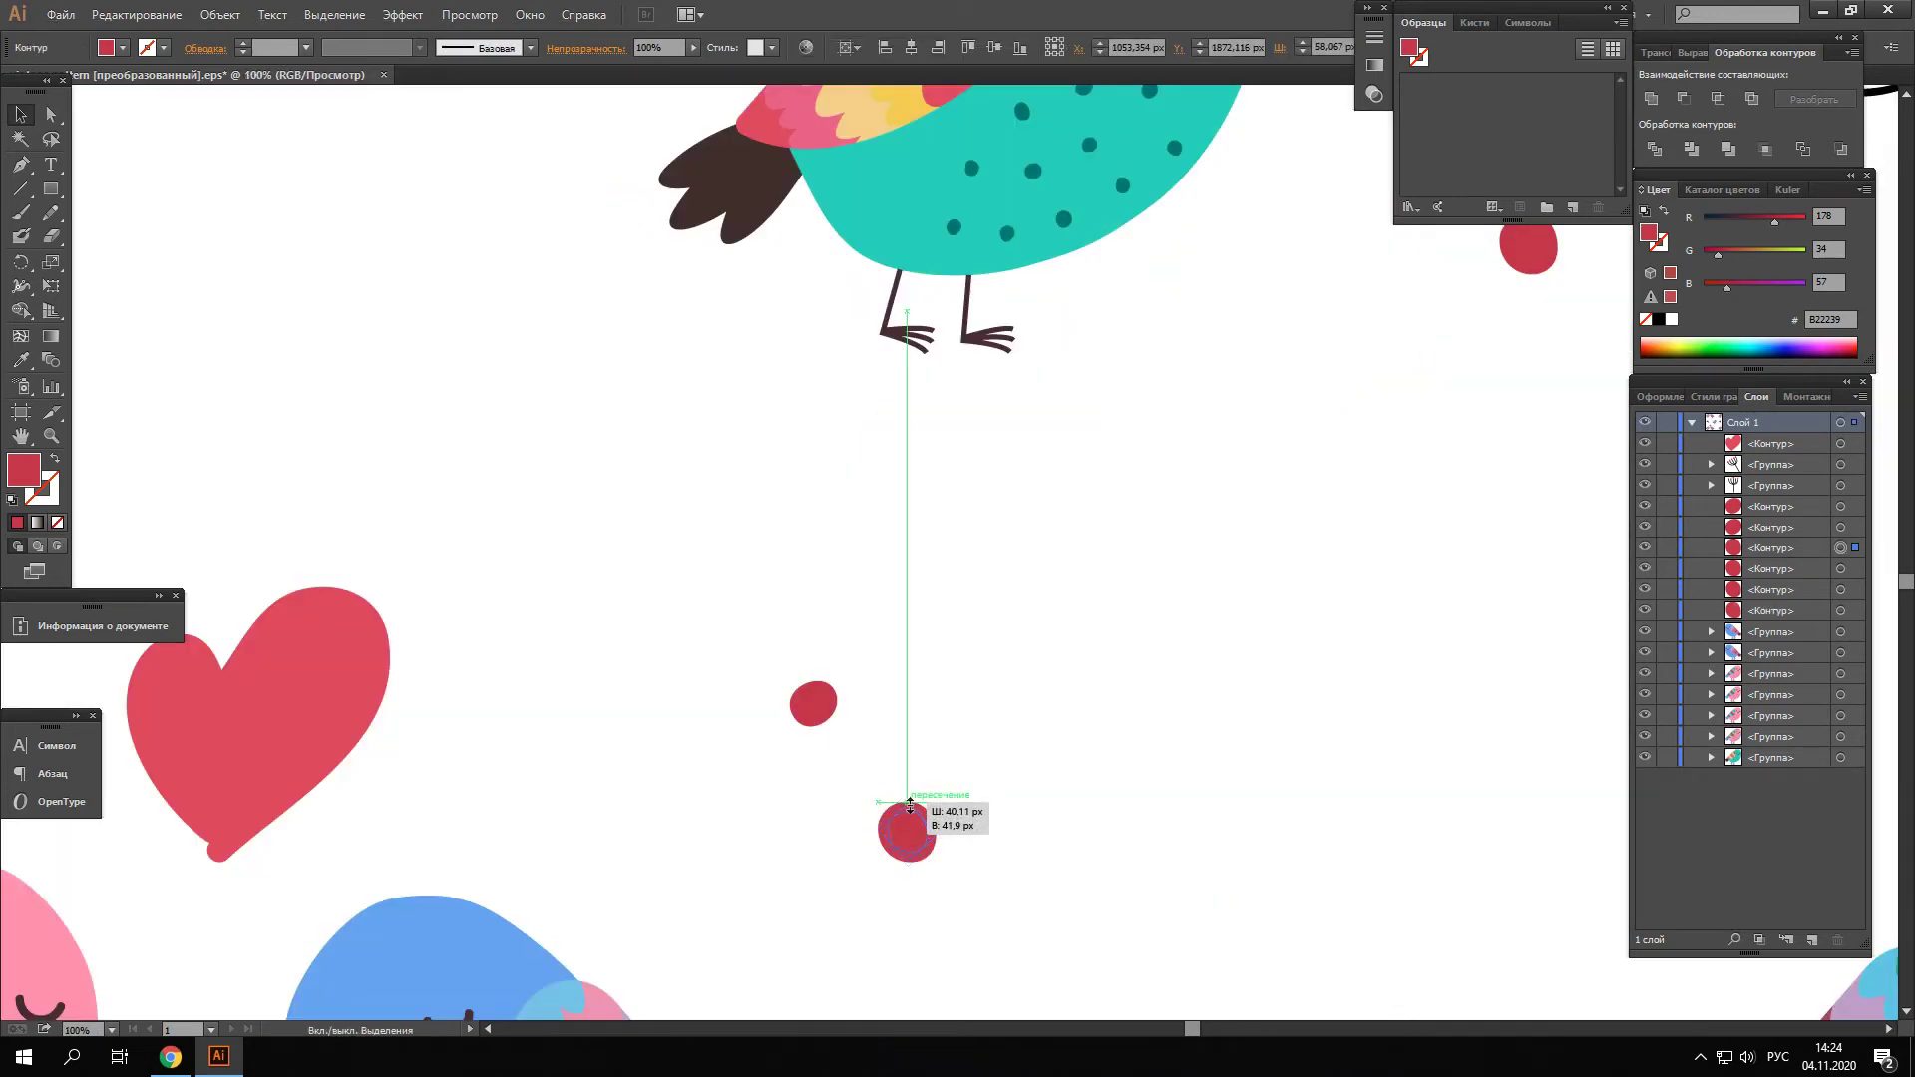
pyautogui.click(958, 778)
pyautogui.keyDown('alt'); pyautogui.scroll(-3, 953, 758); pyautogui.keyUp('alt')
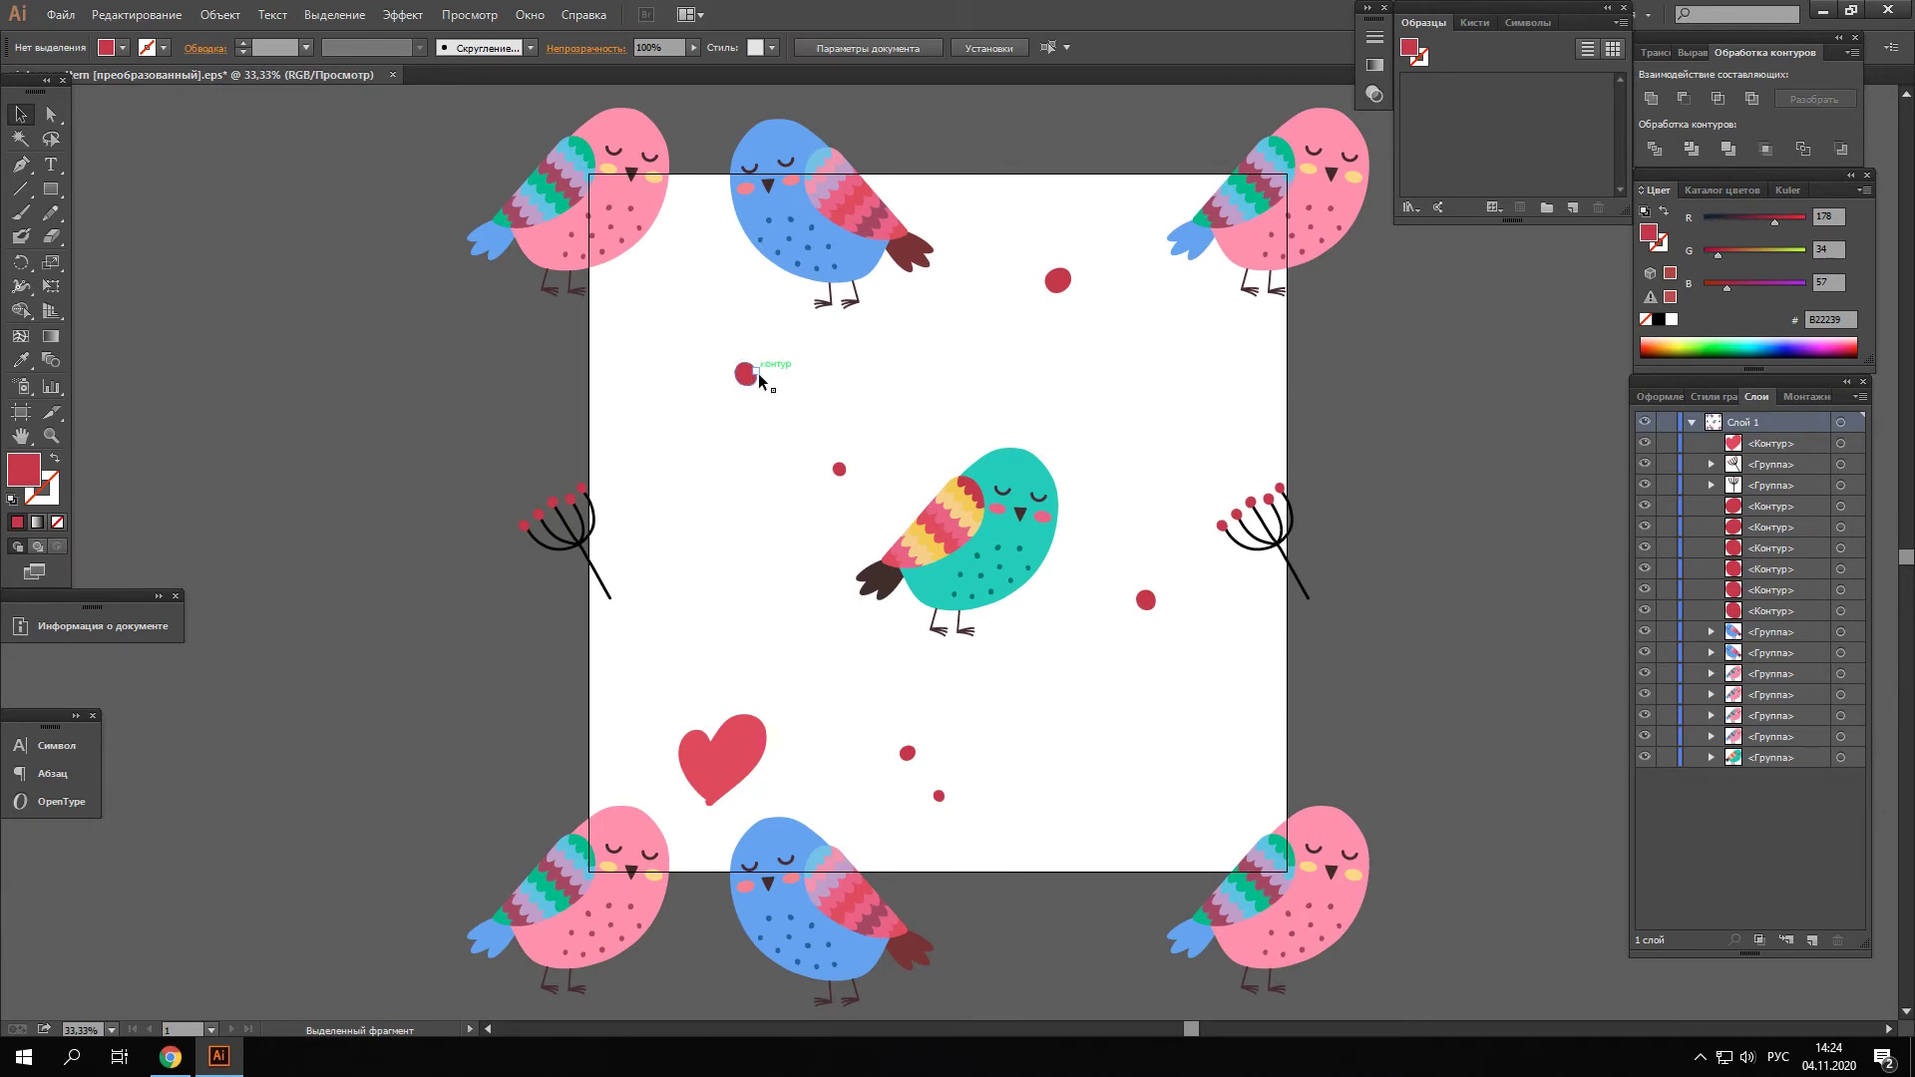
pyautogui.moveTo(746, 376); pyautogui.dragTo(714, 569)
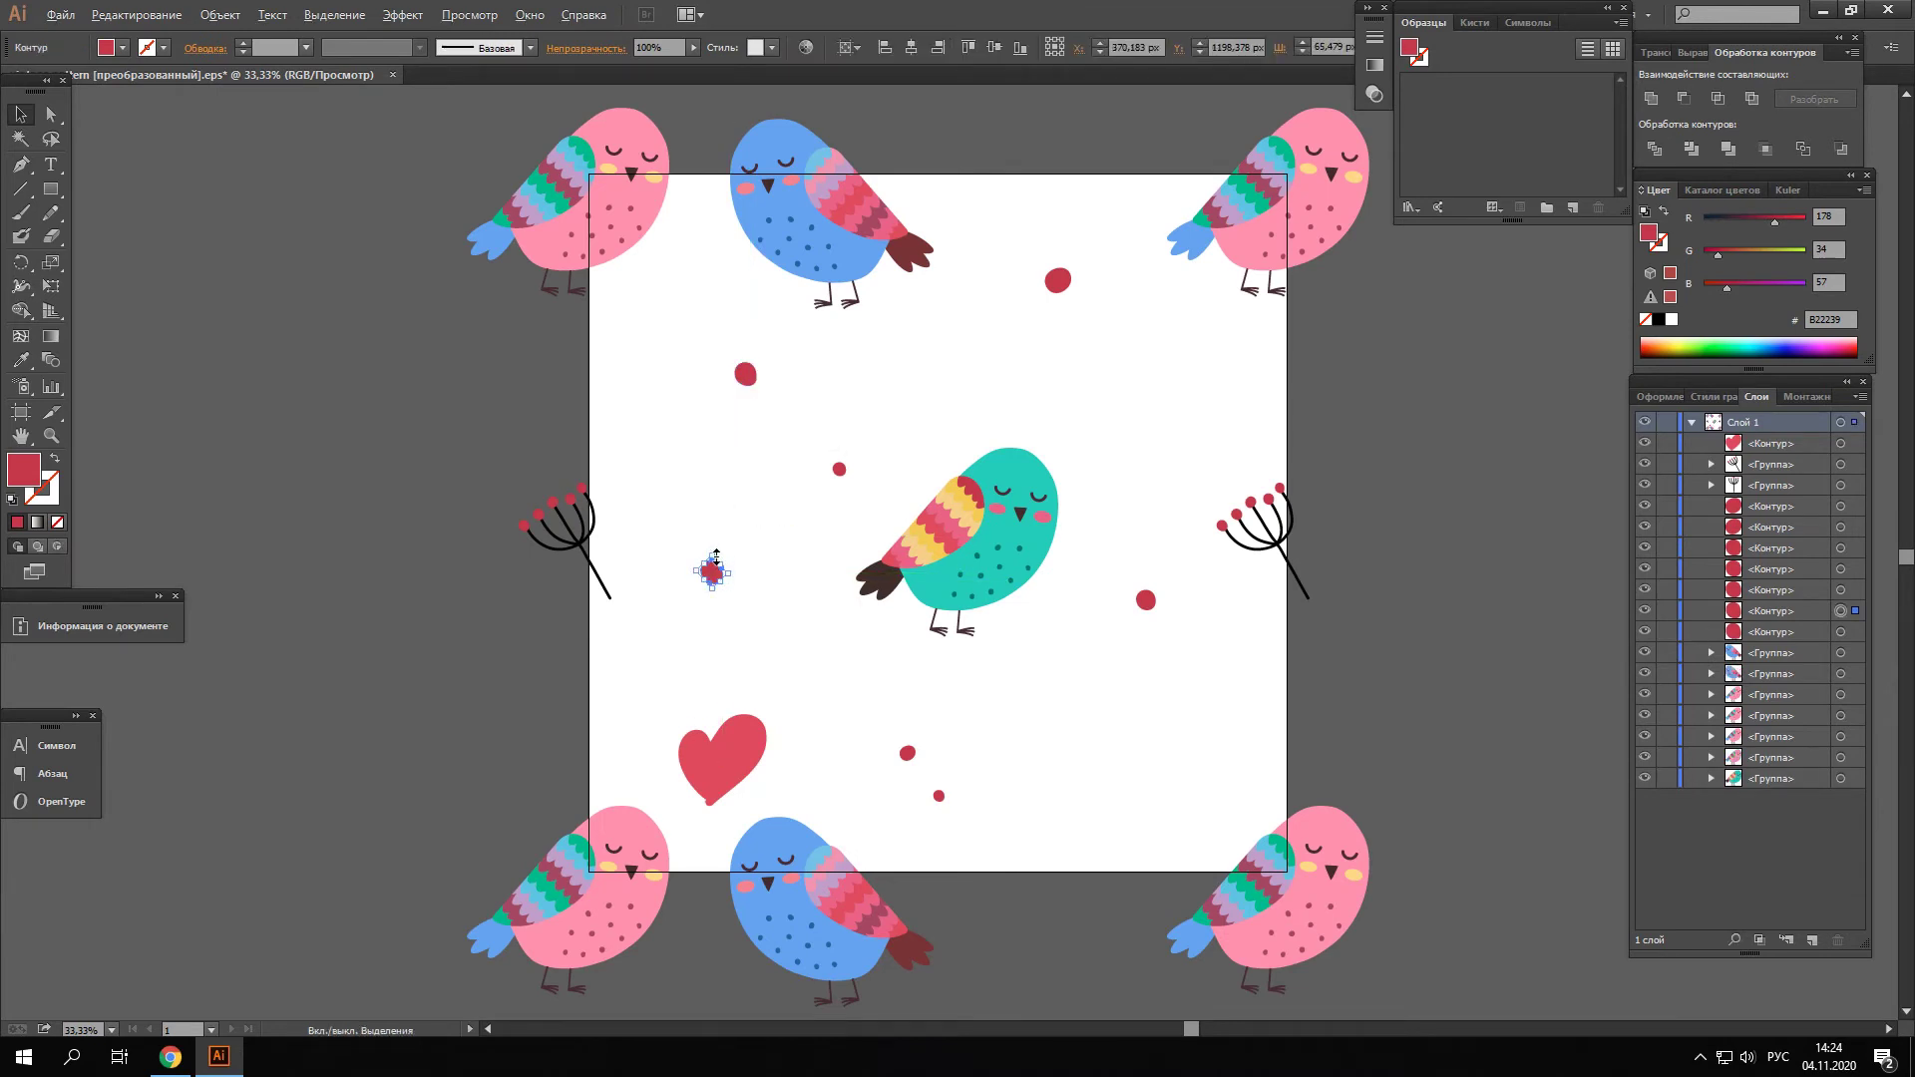
pyautogui.moveTo(716, 560); pyautogui.dragTo(731, 541)
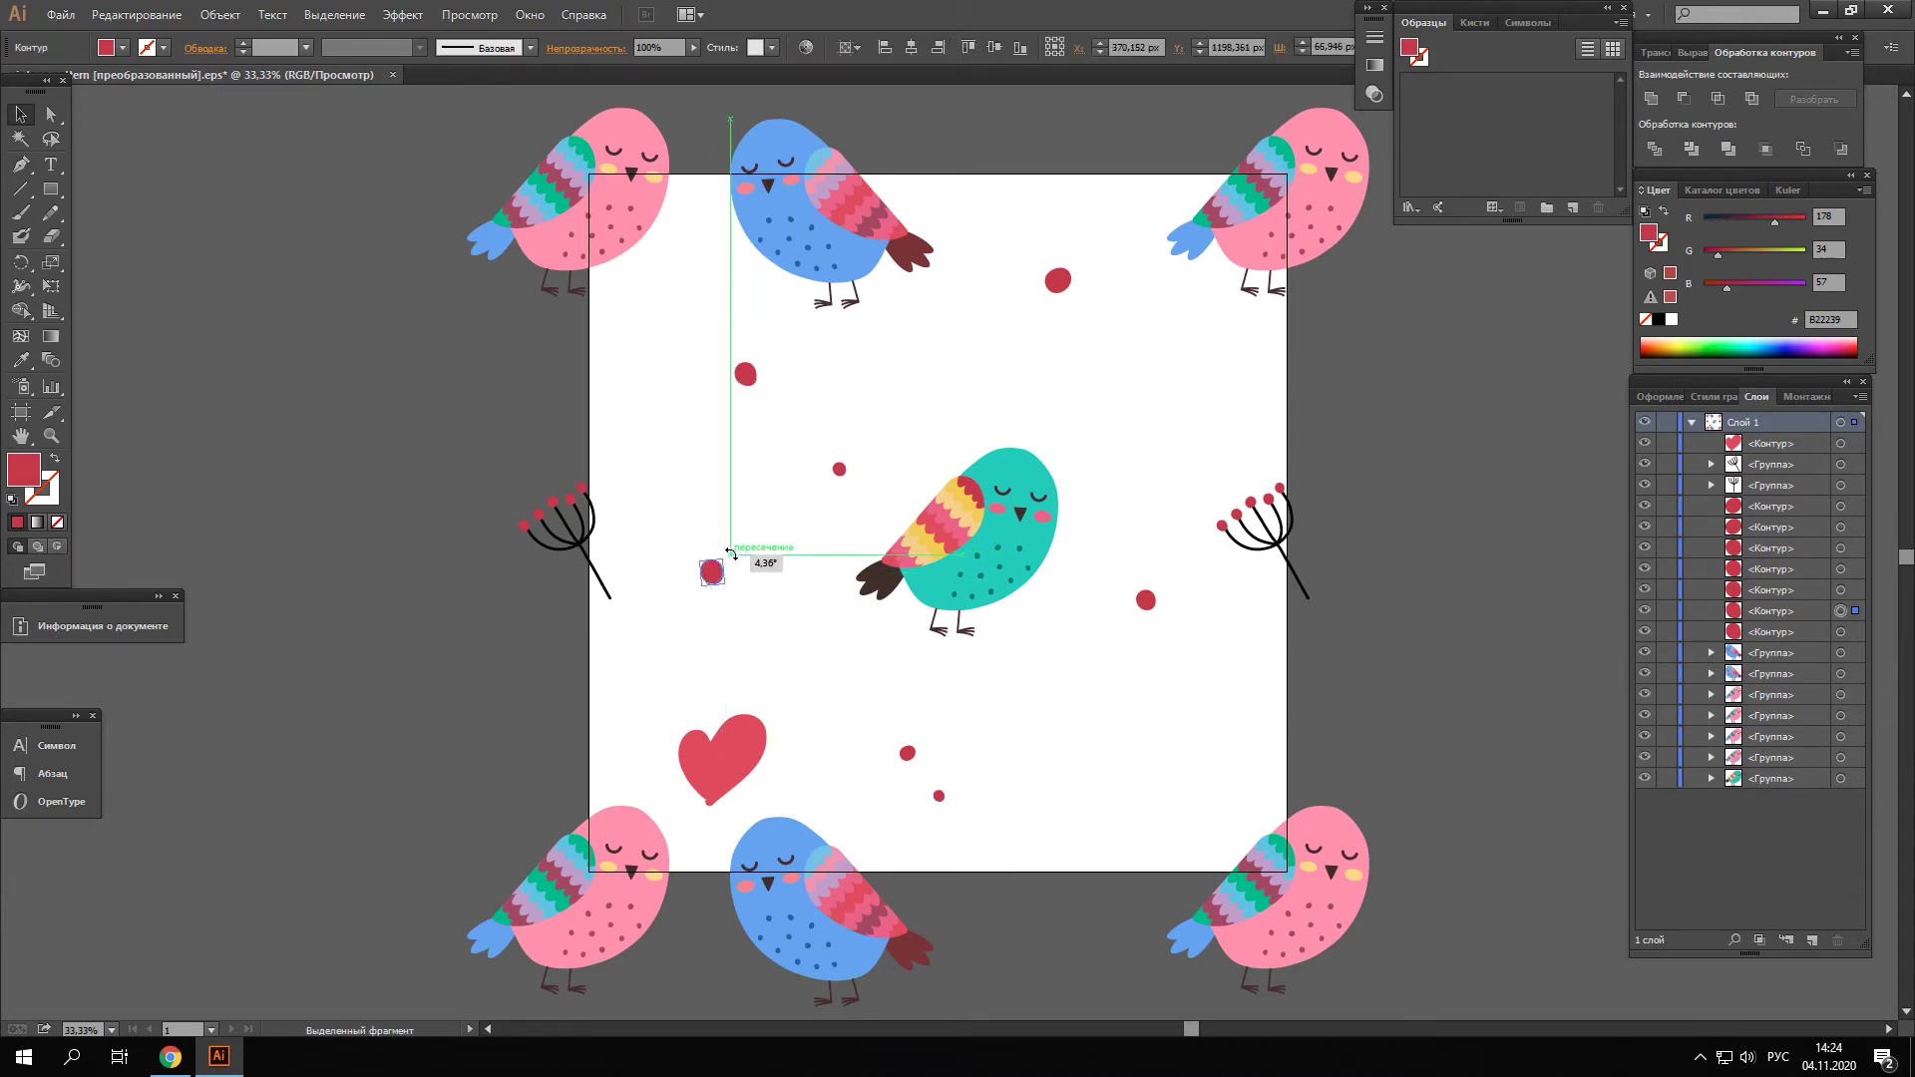
pyautogui.click(776, 609)
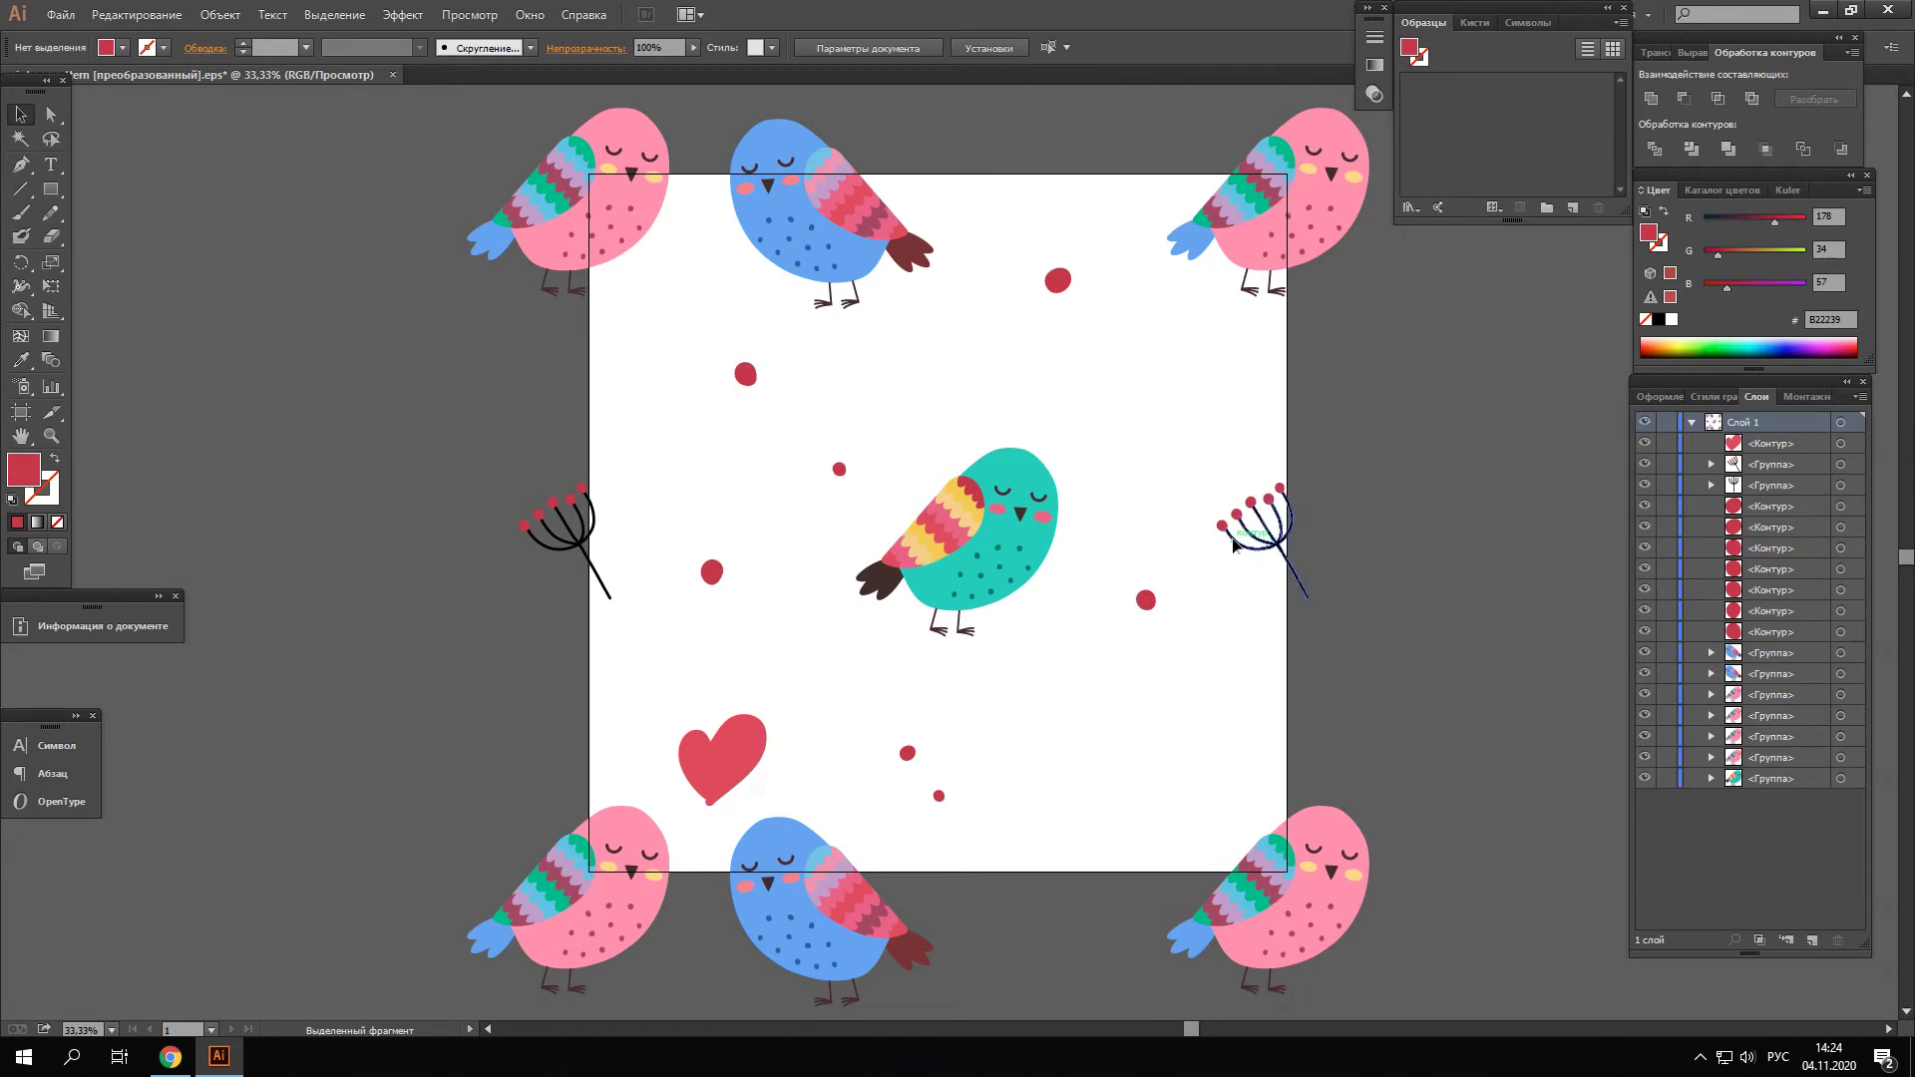
pyautogui.click(1272, 576)
pyautogui.moveTo(1271, 562); pyautogui.dragTo(1097, 733)
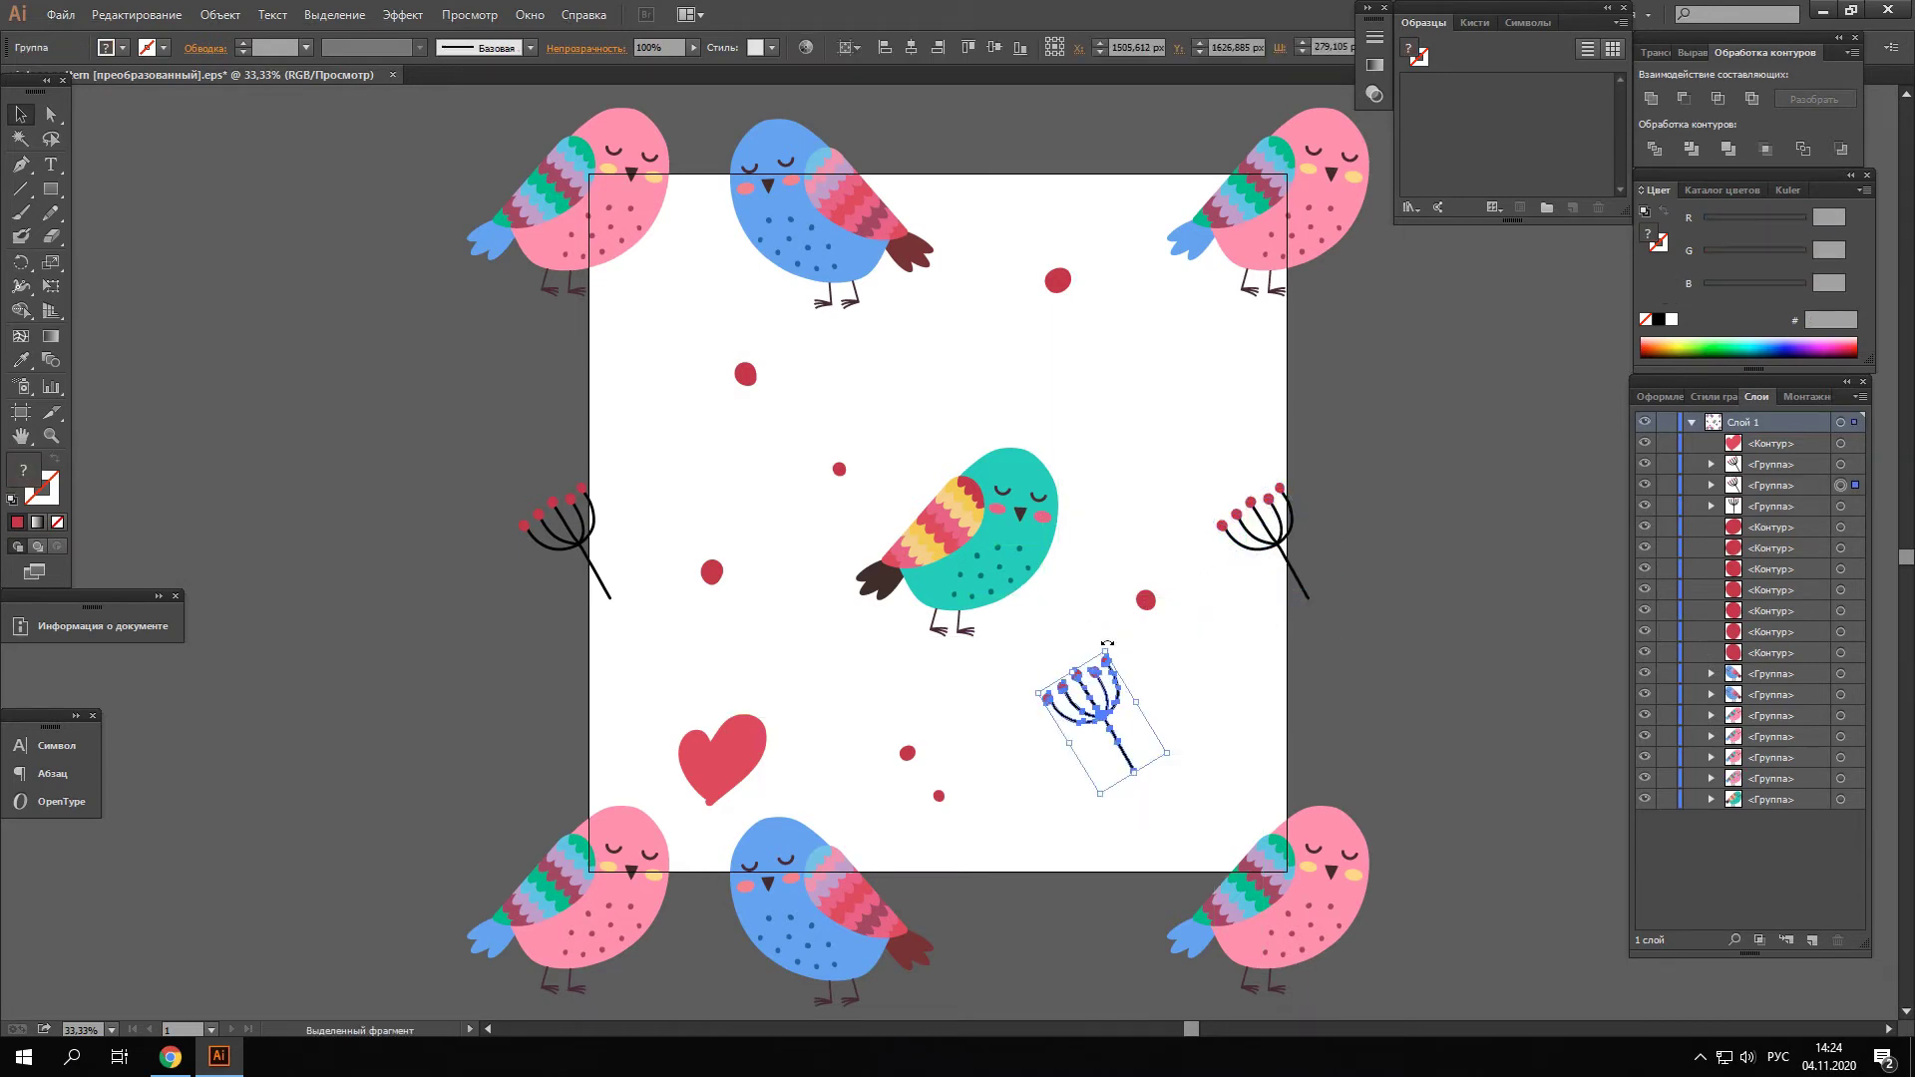
# Rotate a berry branch copy upright and place it at the top beside the blue bird
pyautogui.moveTo(1107, 644); pyautogui.dragTo(1157, 681)
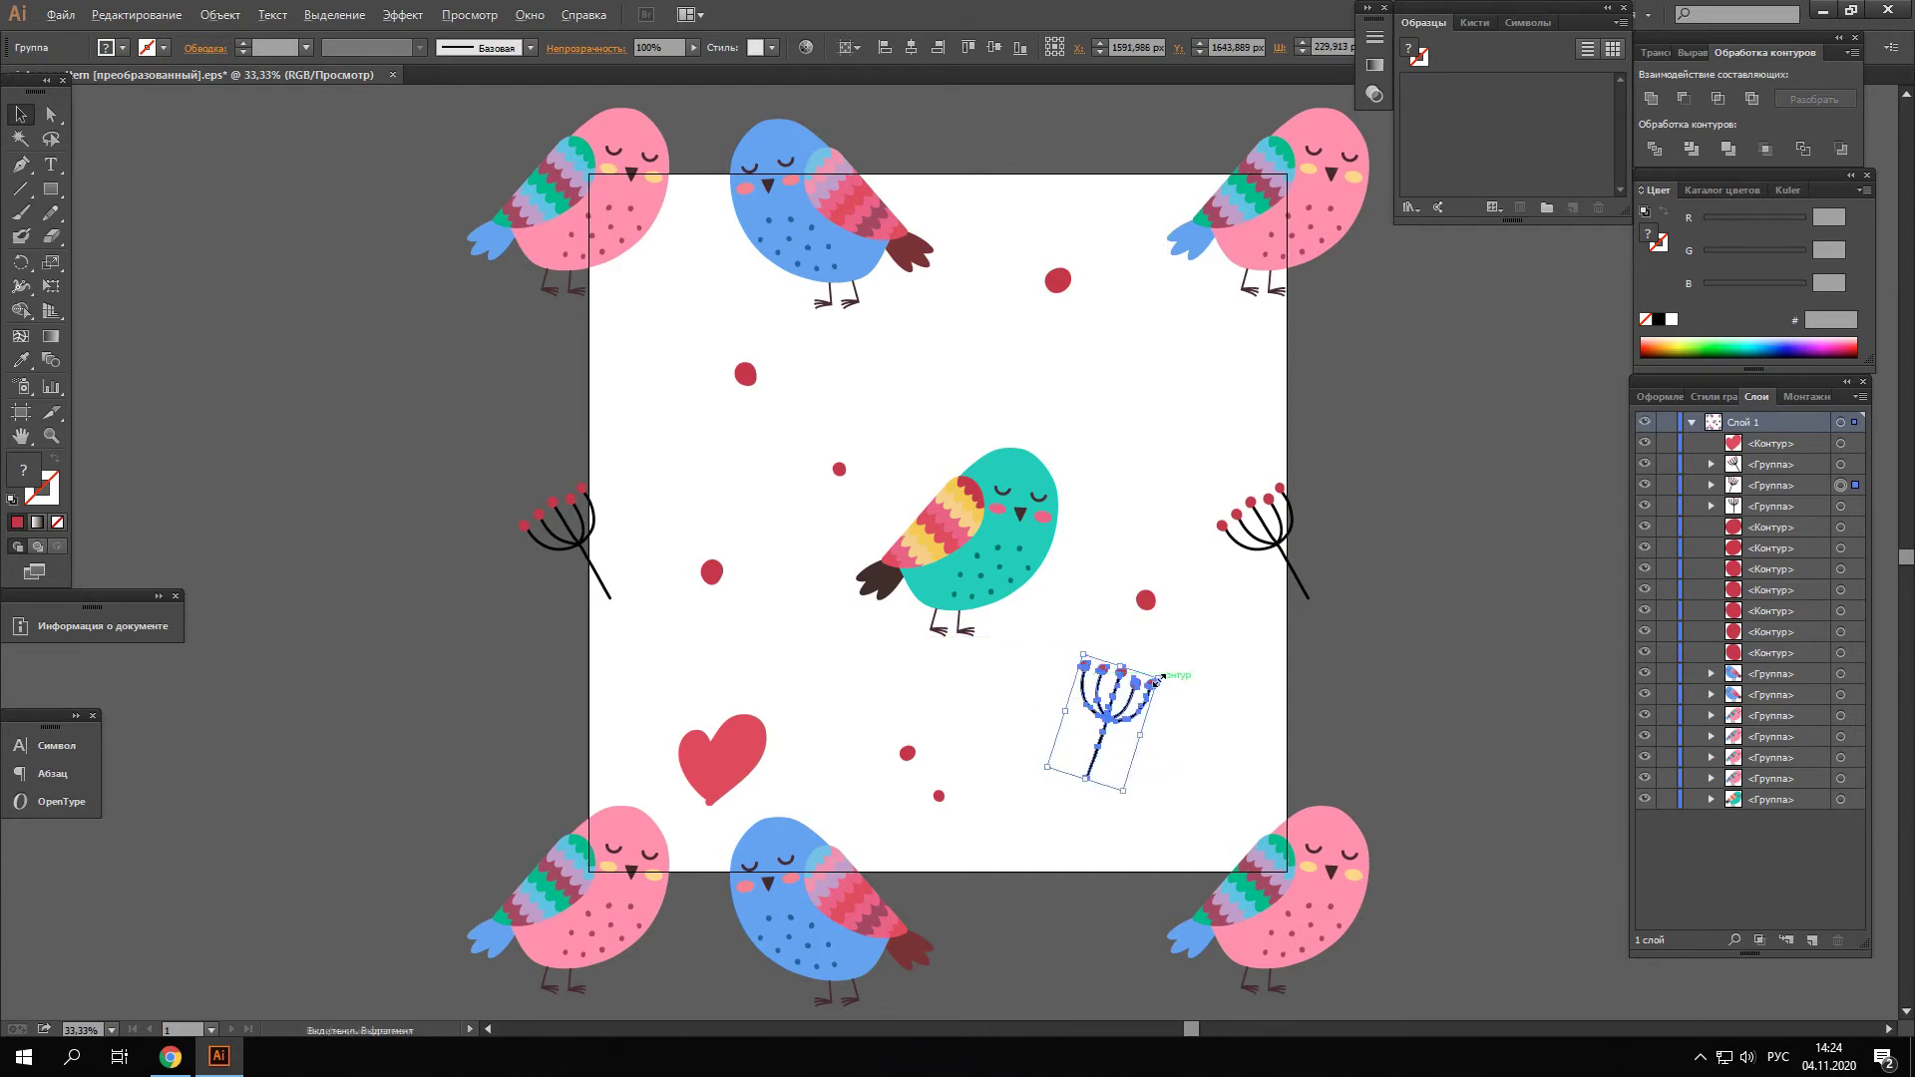
pyautogui.moveTo(1157, 682)
pyautogui.mouseDown()
pyautogui.moveTo(1168, 716)
pyautogui.moveTo(1122, 795)
pyautogui.moveTo(927, 349)
pyautogui.moveTo(916, 389)
pyautogui.mouseUp()
pyautogui.click(1169, 716)
pyautogui.moveTo(980, 319)
pyautogui.mouseDown()
pyautogui.moveTo(966, 339)
pyautogui.moveTo(1021, 250)
pyautogui.mouseUp()
pyautogui.click(1125, 372)
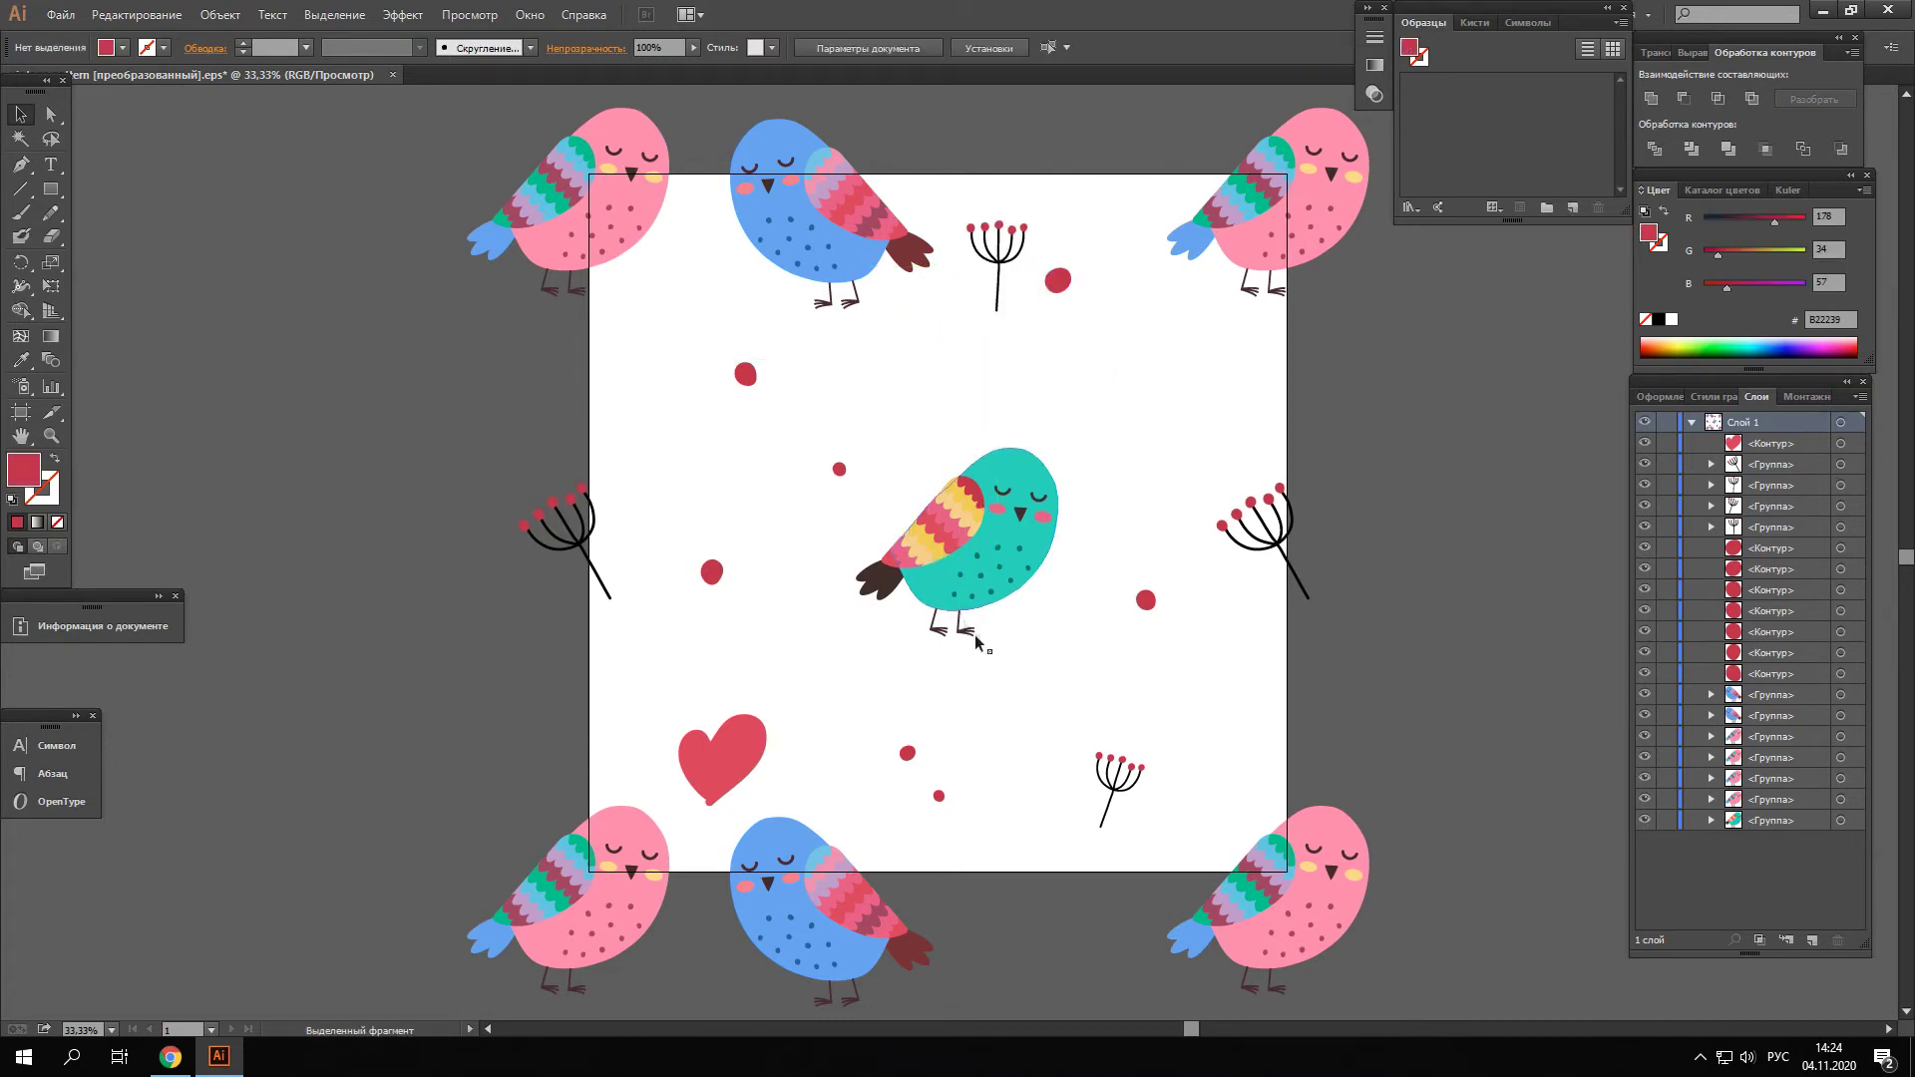
# Copy the small lower-right branch to the tile's upper right and rotate it to a tilt
pyautogui.click(1113, 793)
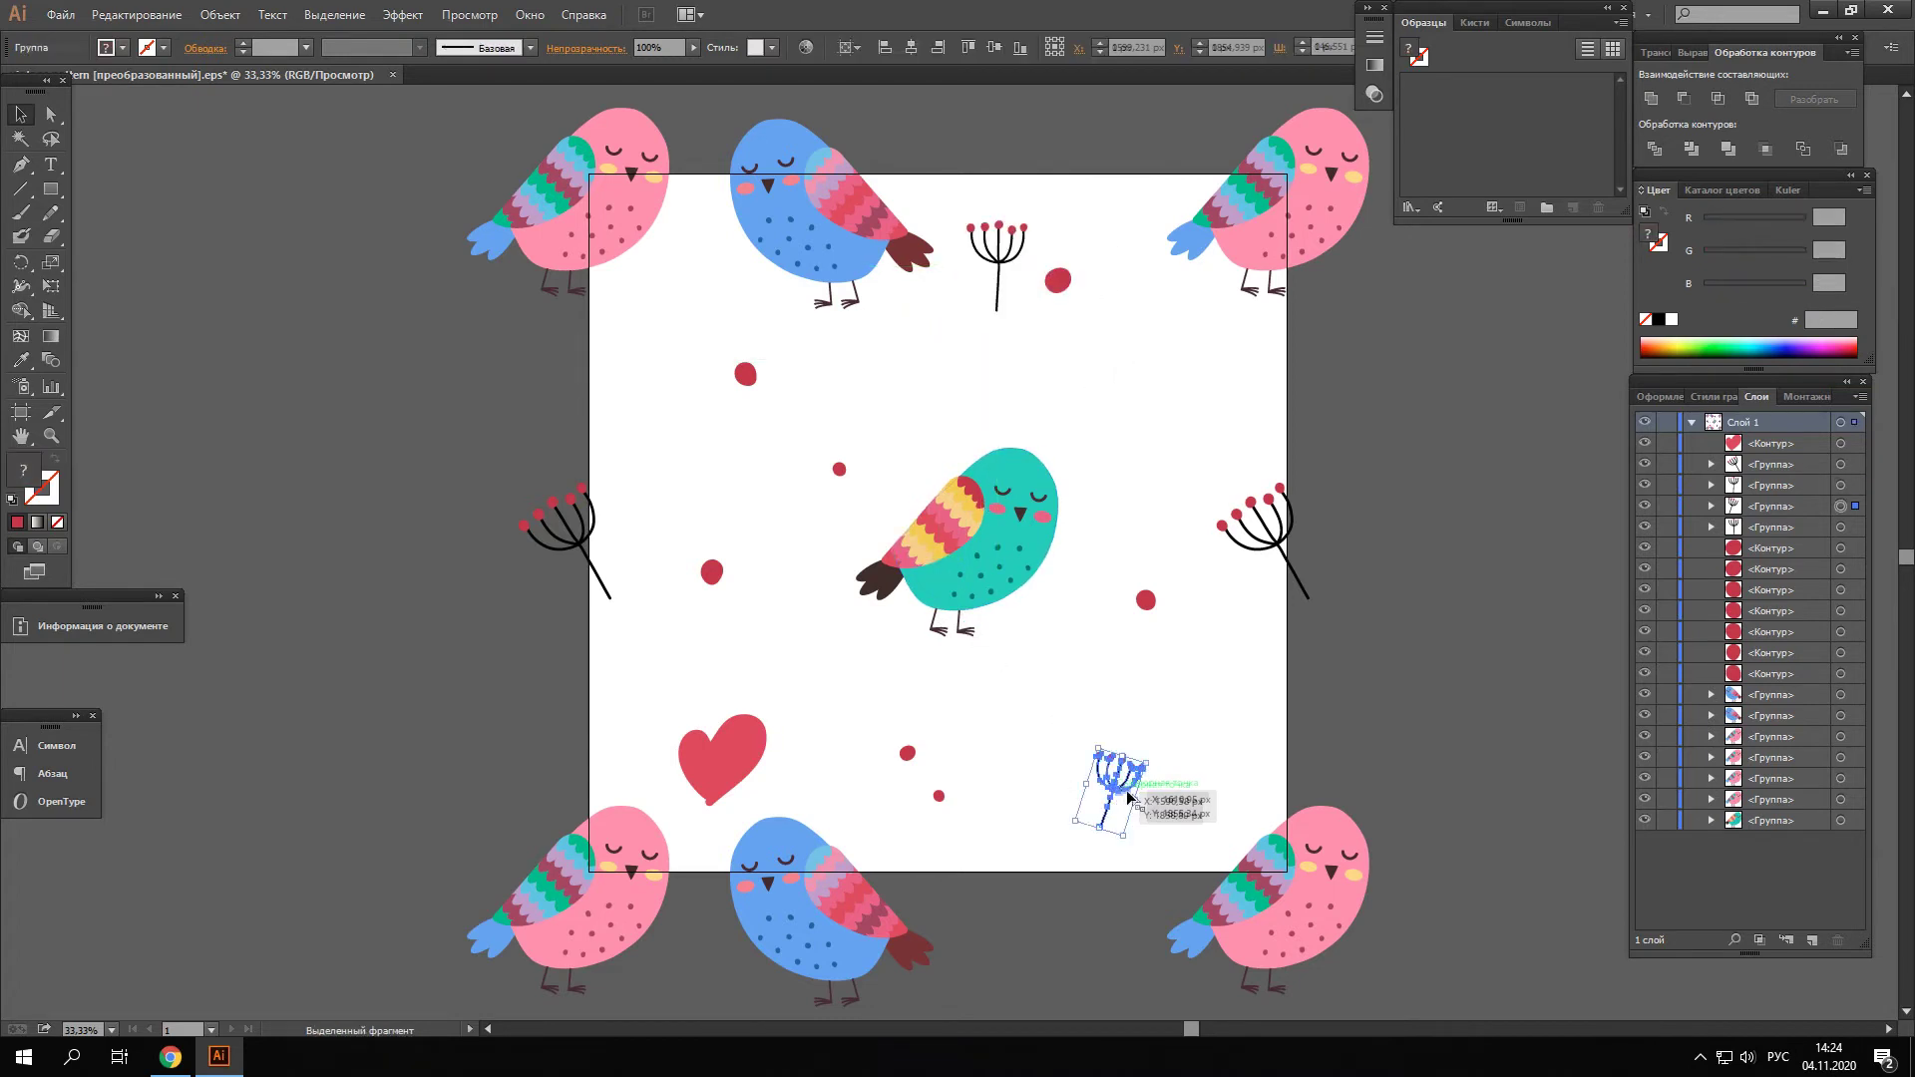
pyautogui.moveTo(1137, 511)
pyautogui.mouseDown()
pyautogui.moveTo(1177, 339)
pyautogui.moveTo(1101, 411)
pyautogui.mouseUp()
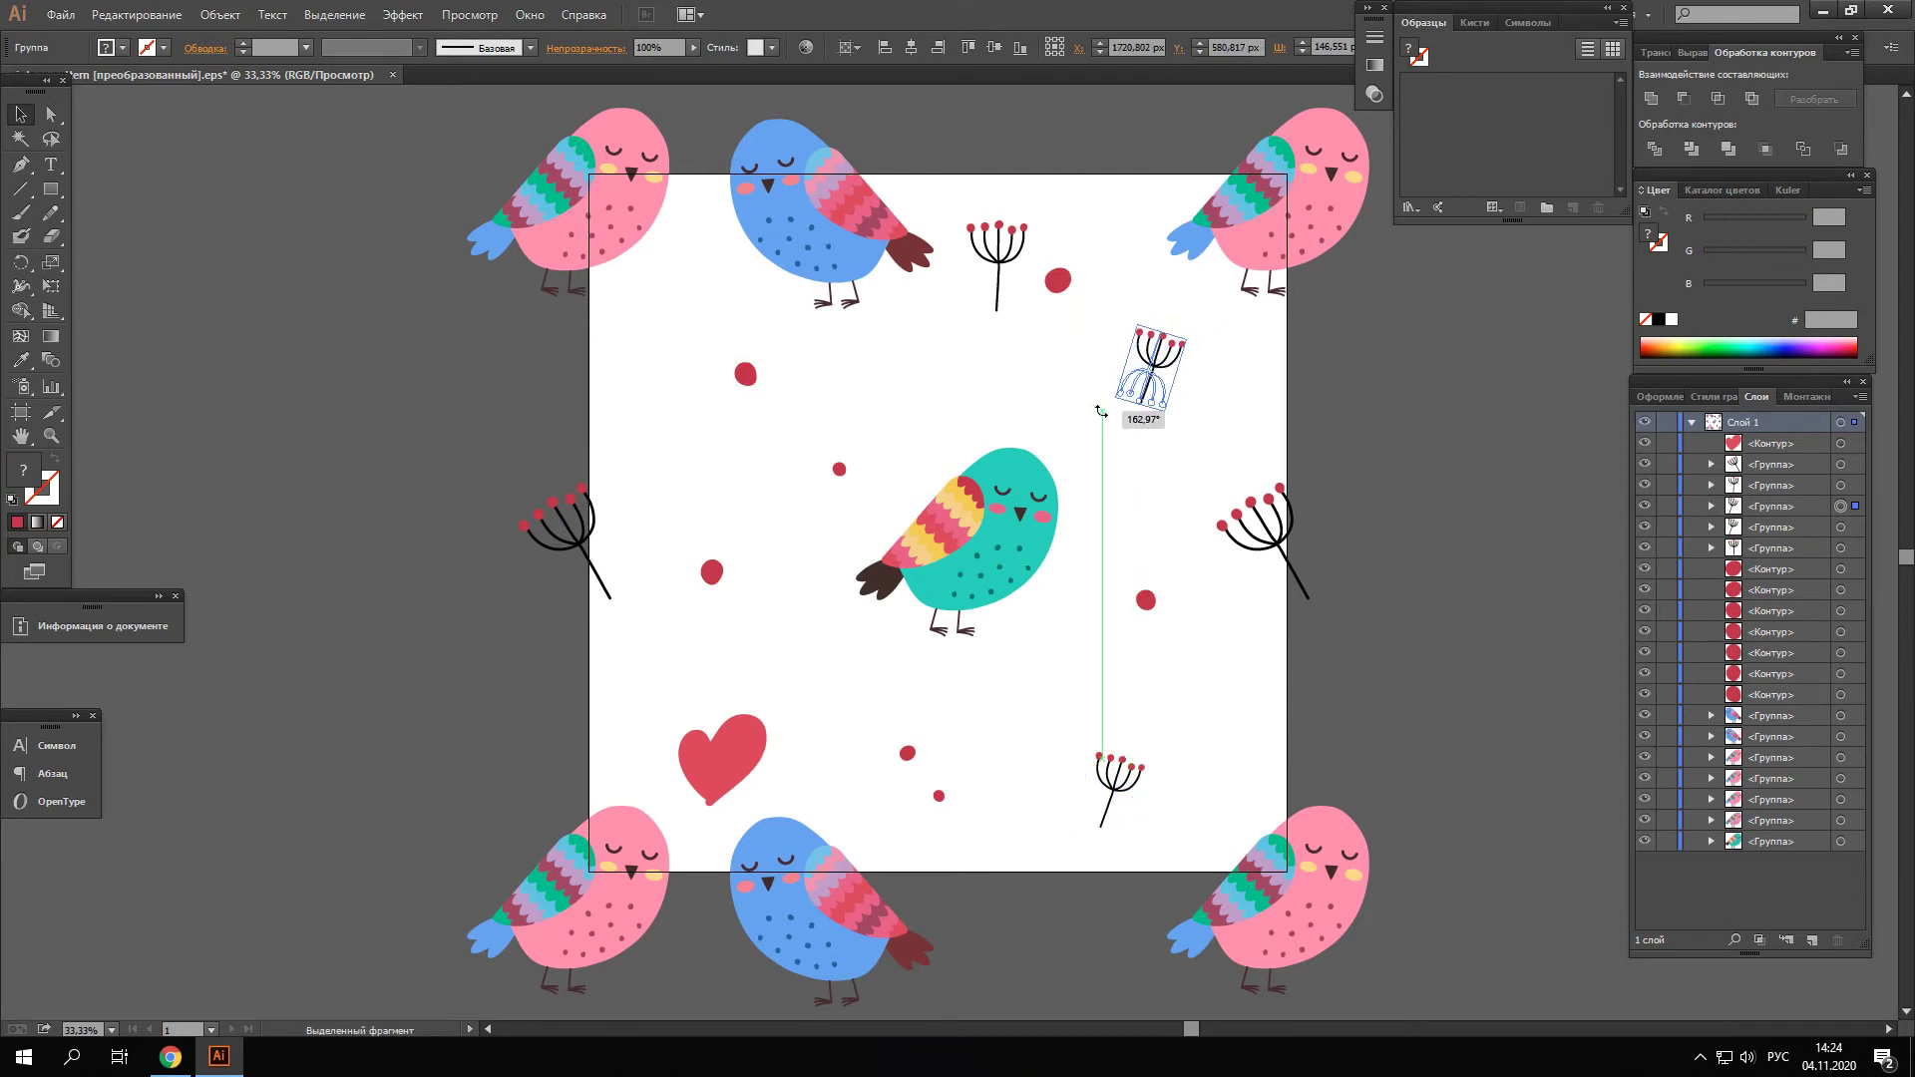
pyautogui.moveTo(1101, 411); pyautogui.dragTo(1101, 411)
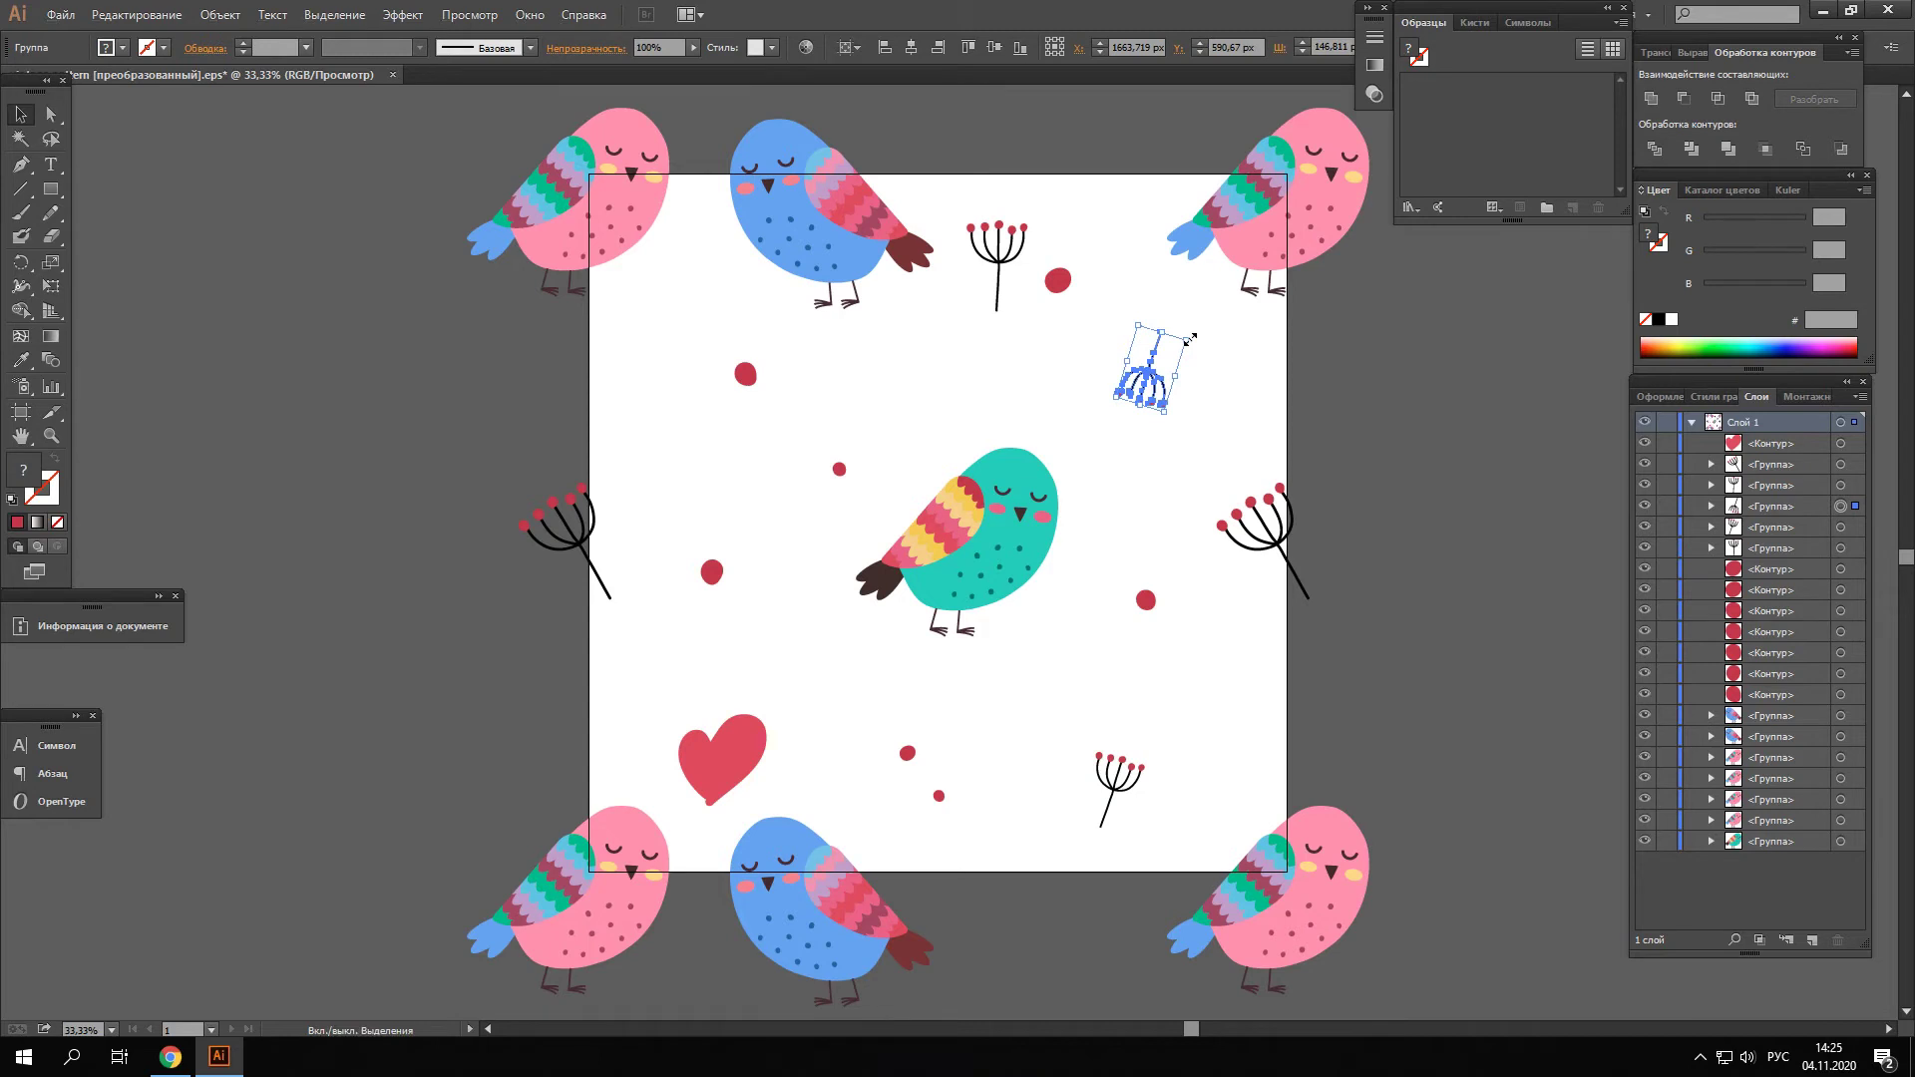
pyautogui.moveTo(1190, 339); pyautogui.dragTo(1227, 351)
pyautogui.click(813, 432)
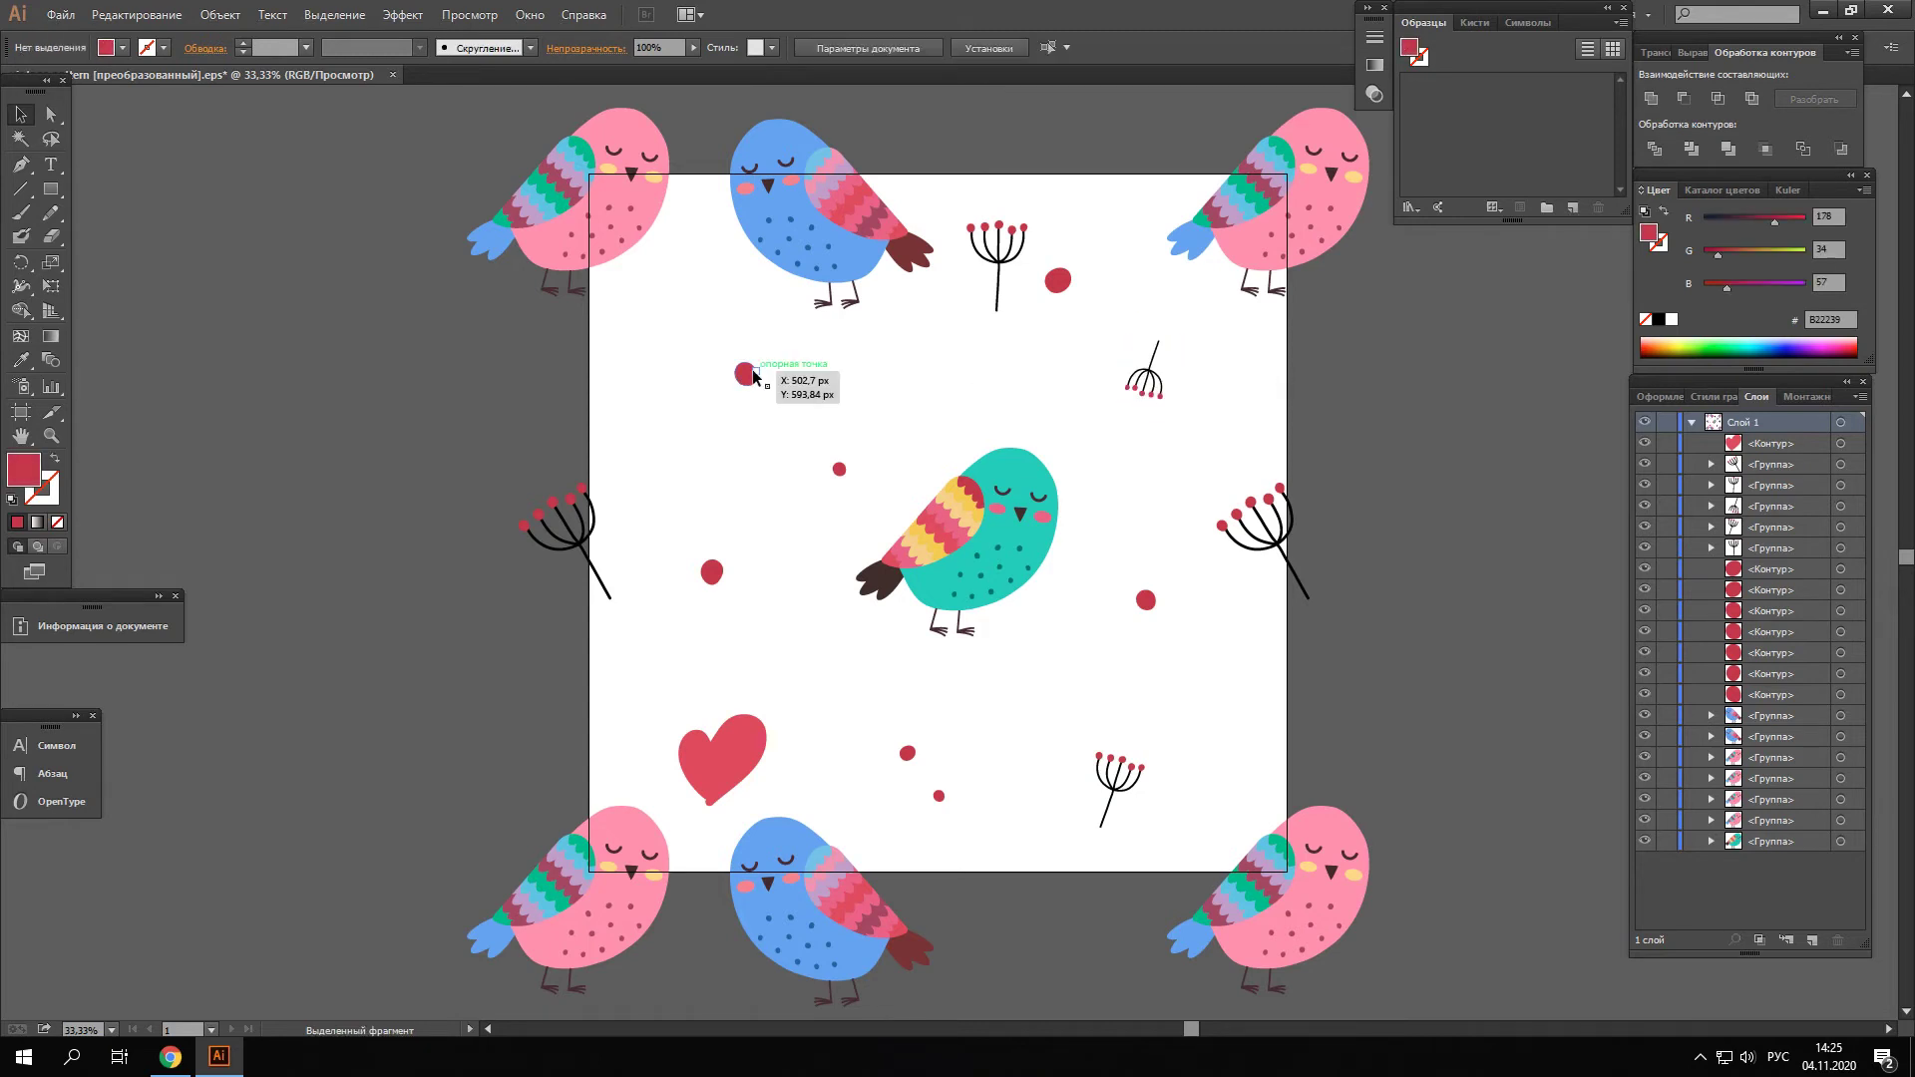
# Alt-drag red dot copies into empty tile areas, shrinking one slightly
pyautogui.moveTo(753, 375); pyautogui.dragTo(695, 292)
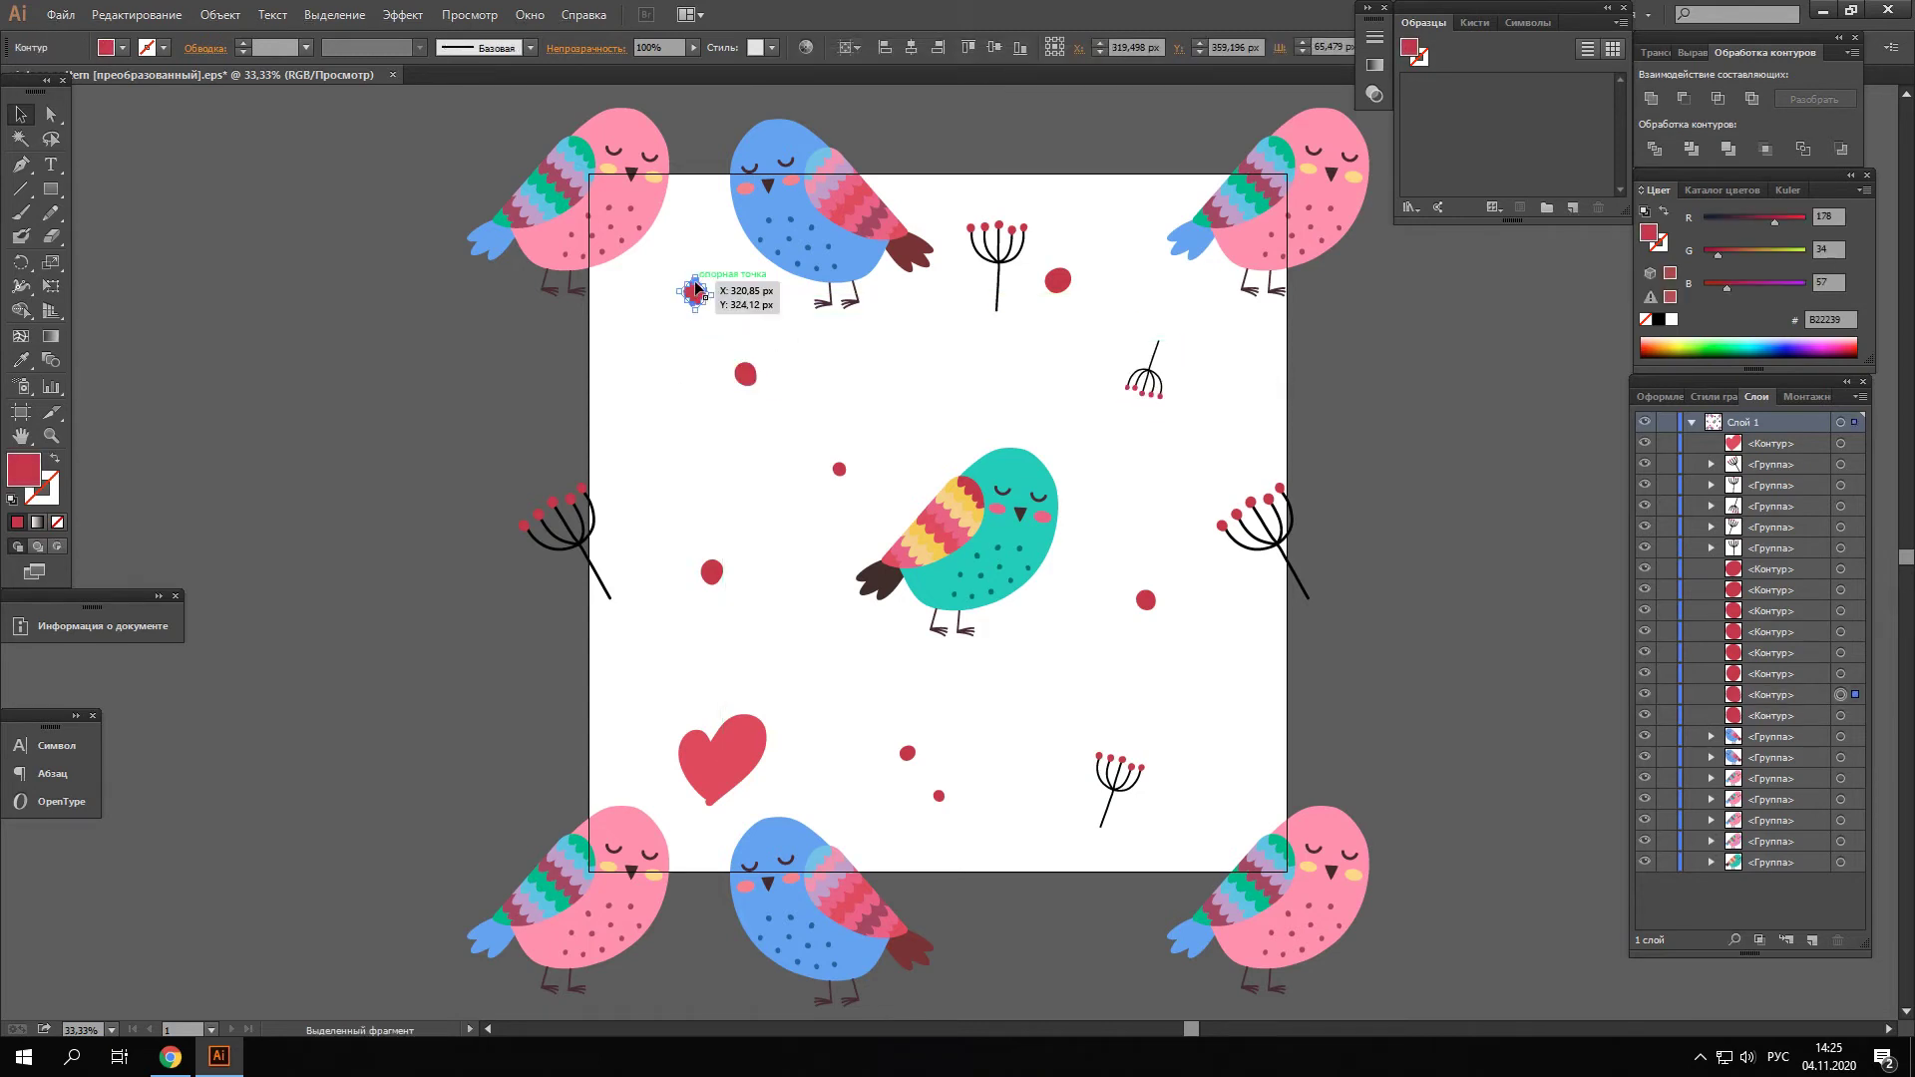
pyautogui.scroll(2, 696, 279)
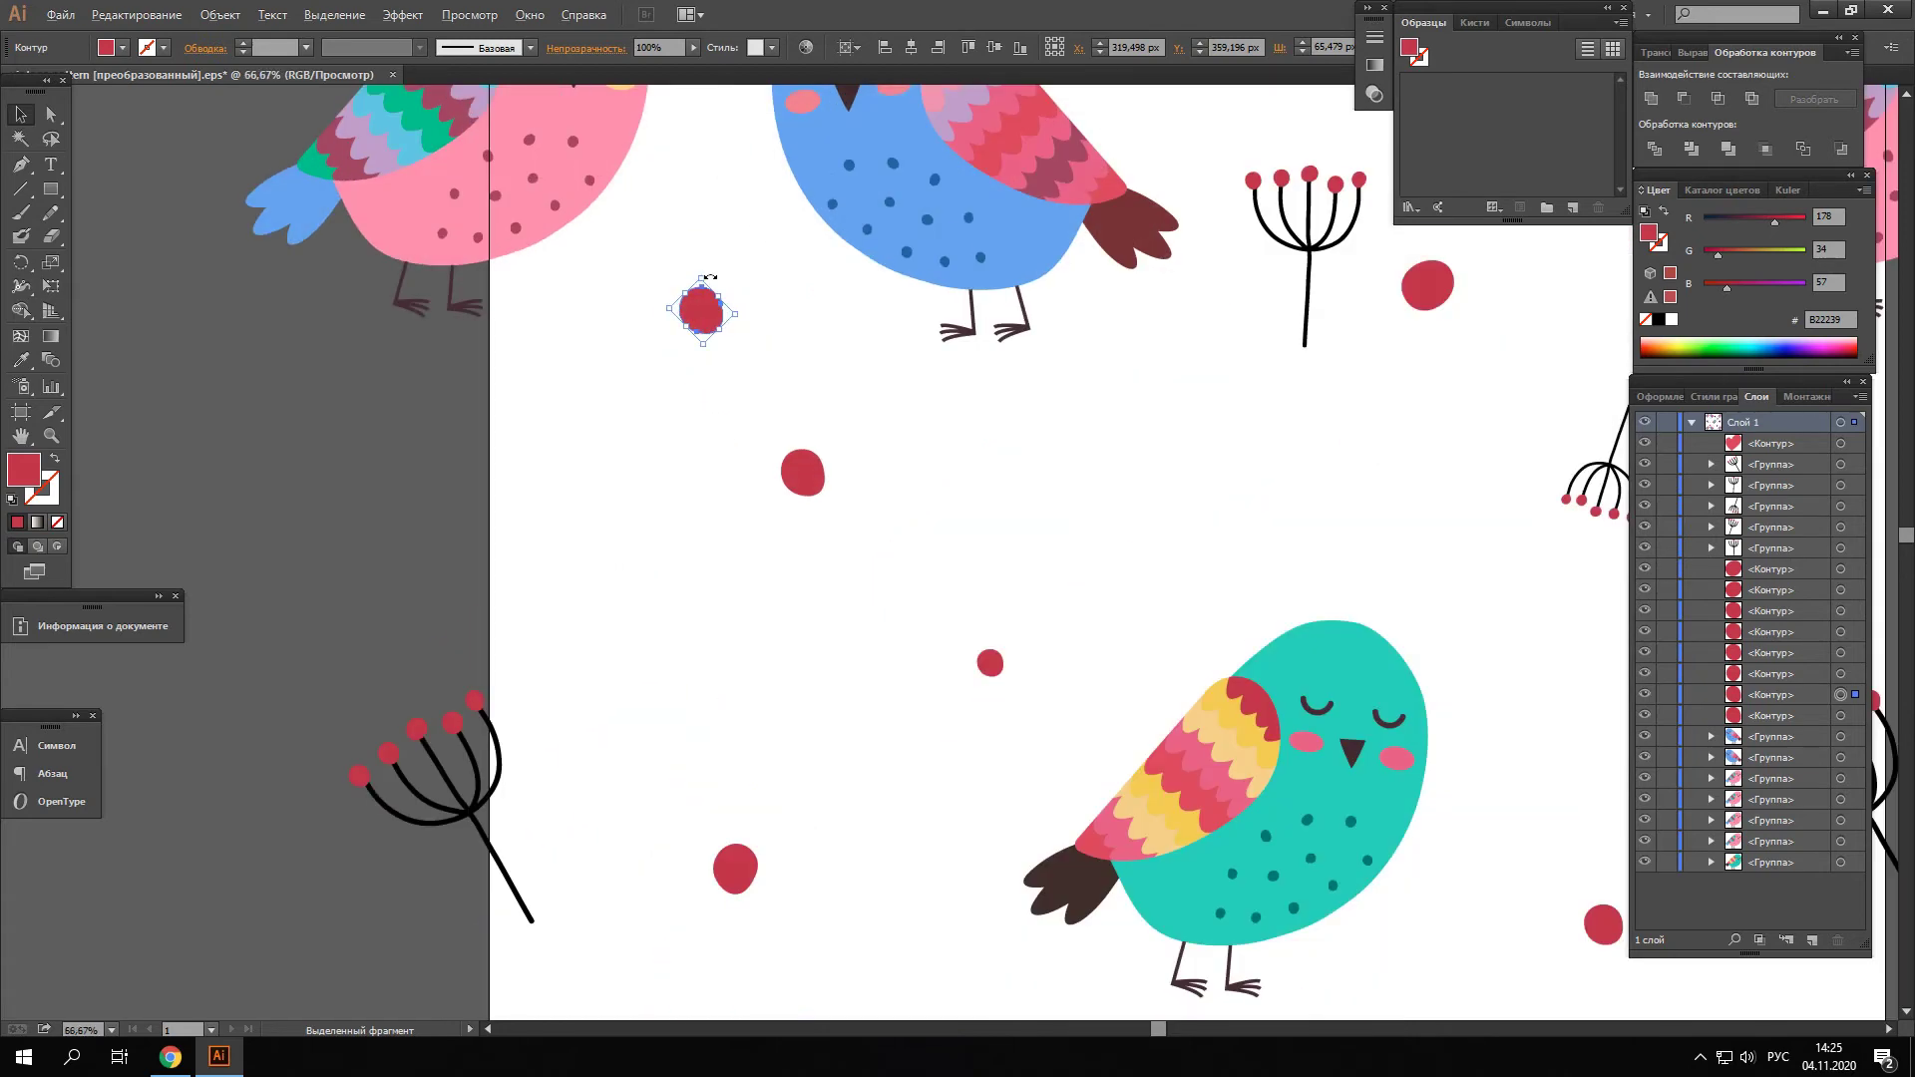
pyautogui.moveTo(720, 295); pyautogui.dragTo(764, 349)
pyautogui.click(709, 386)
pyautogui.scroll(-1, 708, 386)
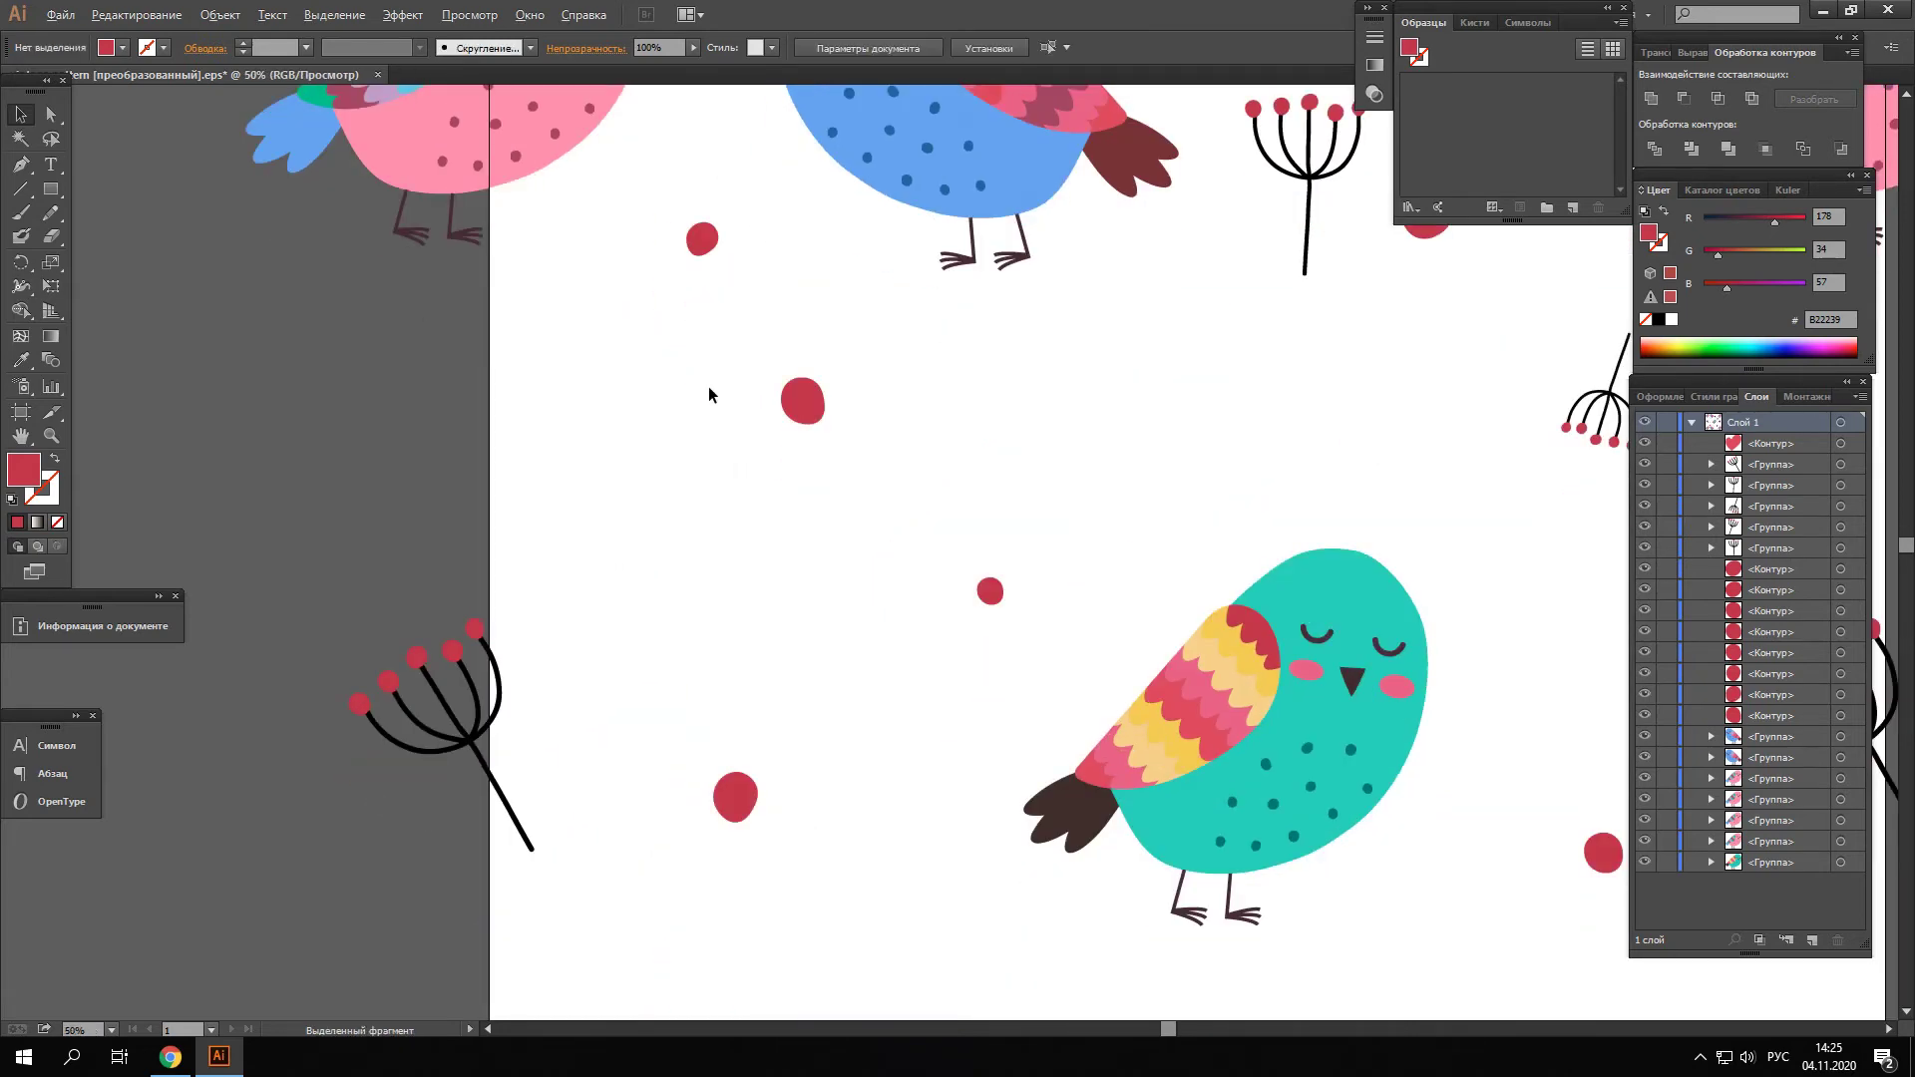
pyautogui.scroll(-1, 708, 386)
pyautogui.moveTo(1396, 896)
pyautogui.mouseDown()
pyautogui.moveTo(1504, 954)
pyautogui.moveTo(626, 475)
pyautogui.mouseUp()
pyautogui.scroll(2, 632, 481)
pyautogui.scroll(-5, 903, 499)
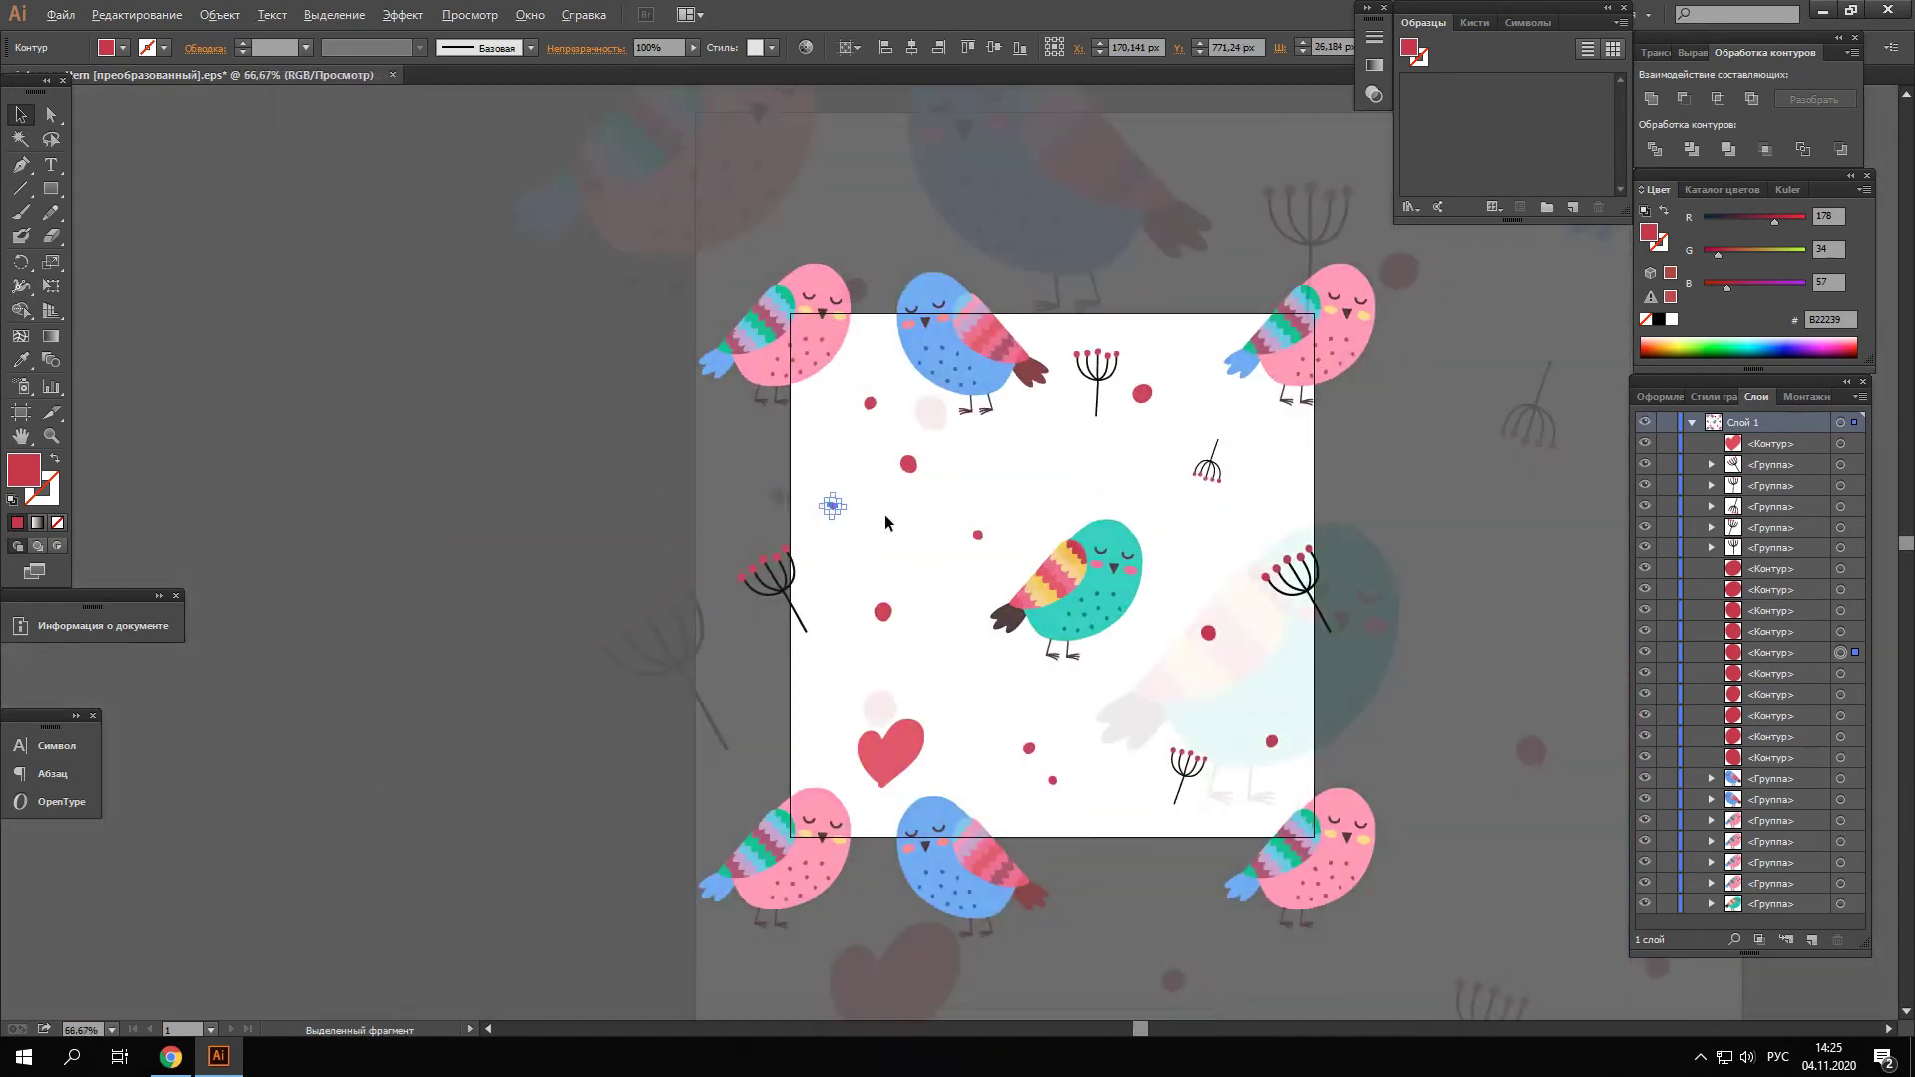
pyautogui.scroll(4, 884, 513)
# Add more red dot copies toward the upper right and lower part of the tile
pyautogui.keyDown('alt'); pyautogui.moveTo(746, 491); pyautogui.dragTo(1304, 389); pyautogui.keyUp('alt')
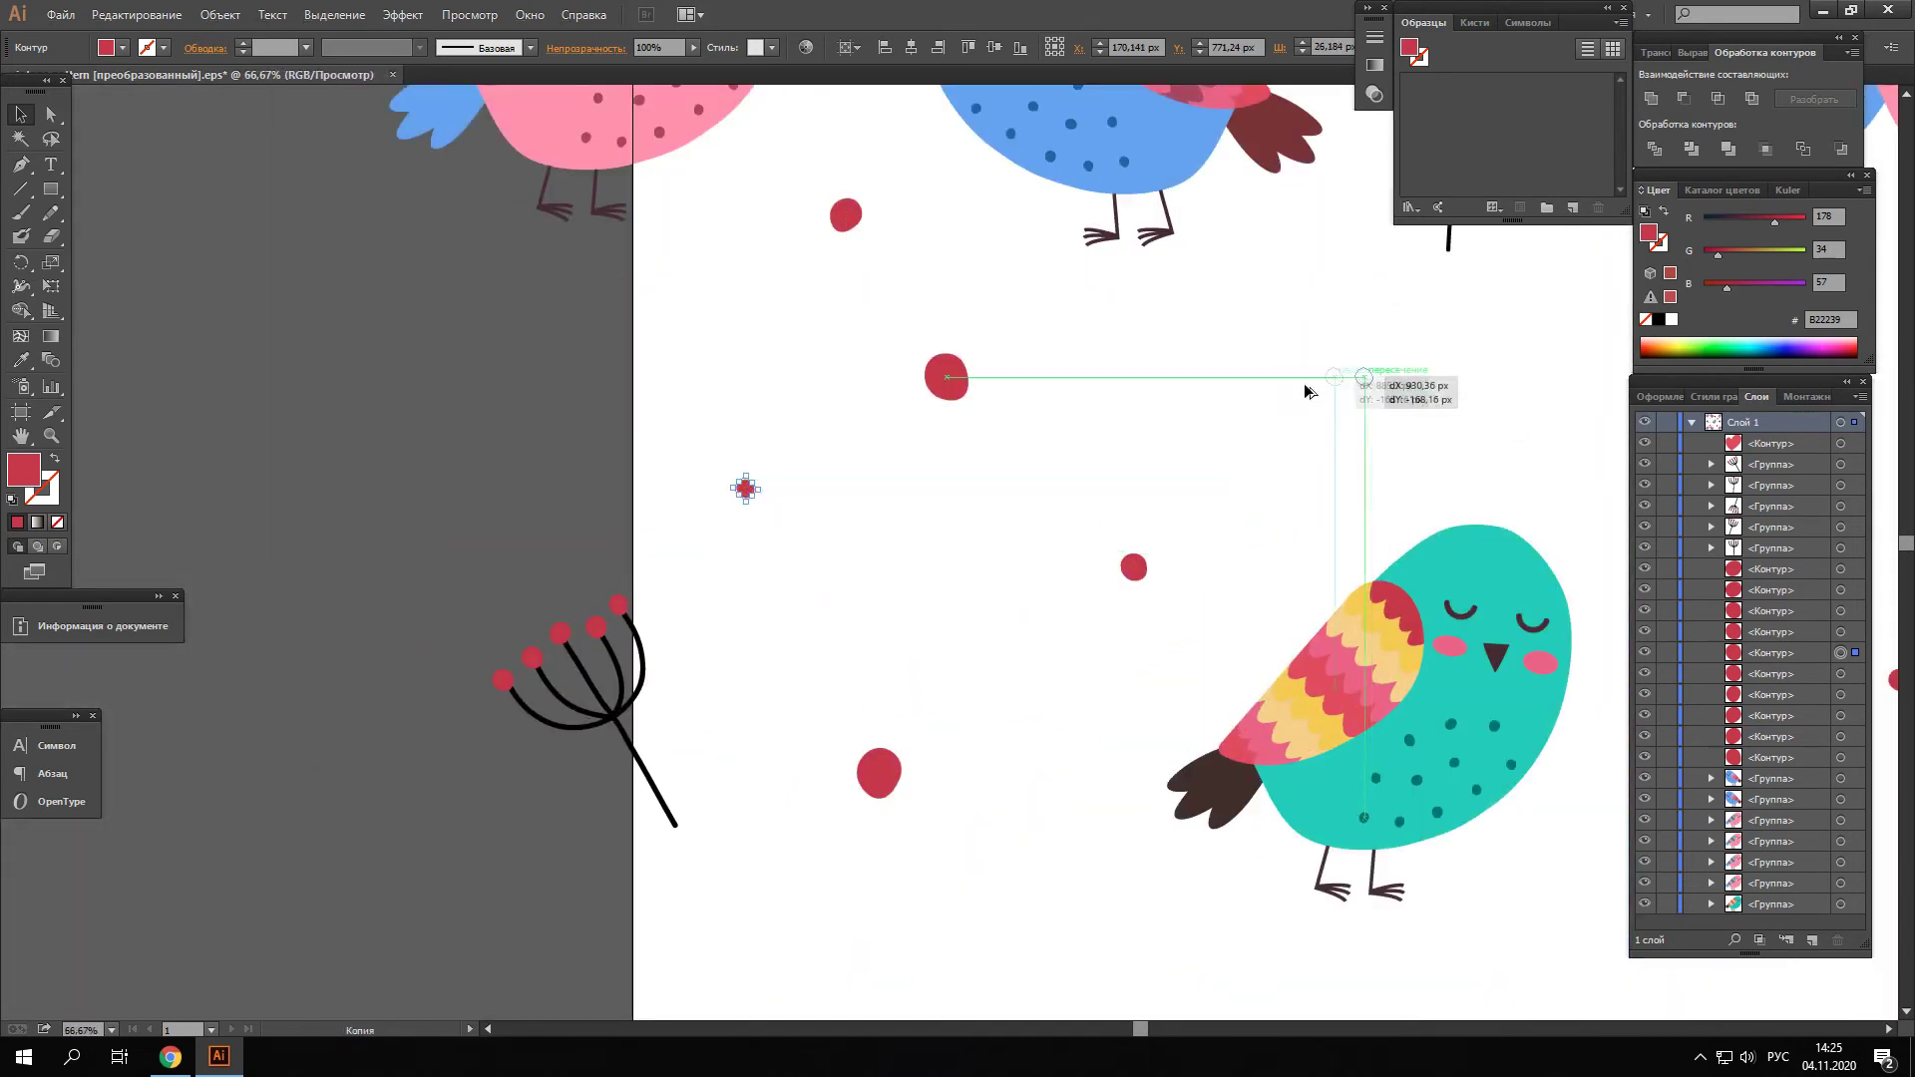
pyautogui.scroll(-4, 1304, 389)
pyautogui.scroll(1, 1237, 397)
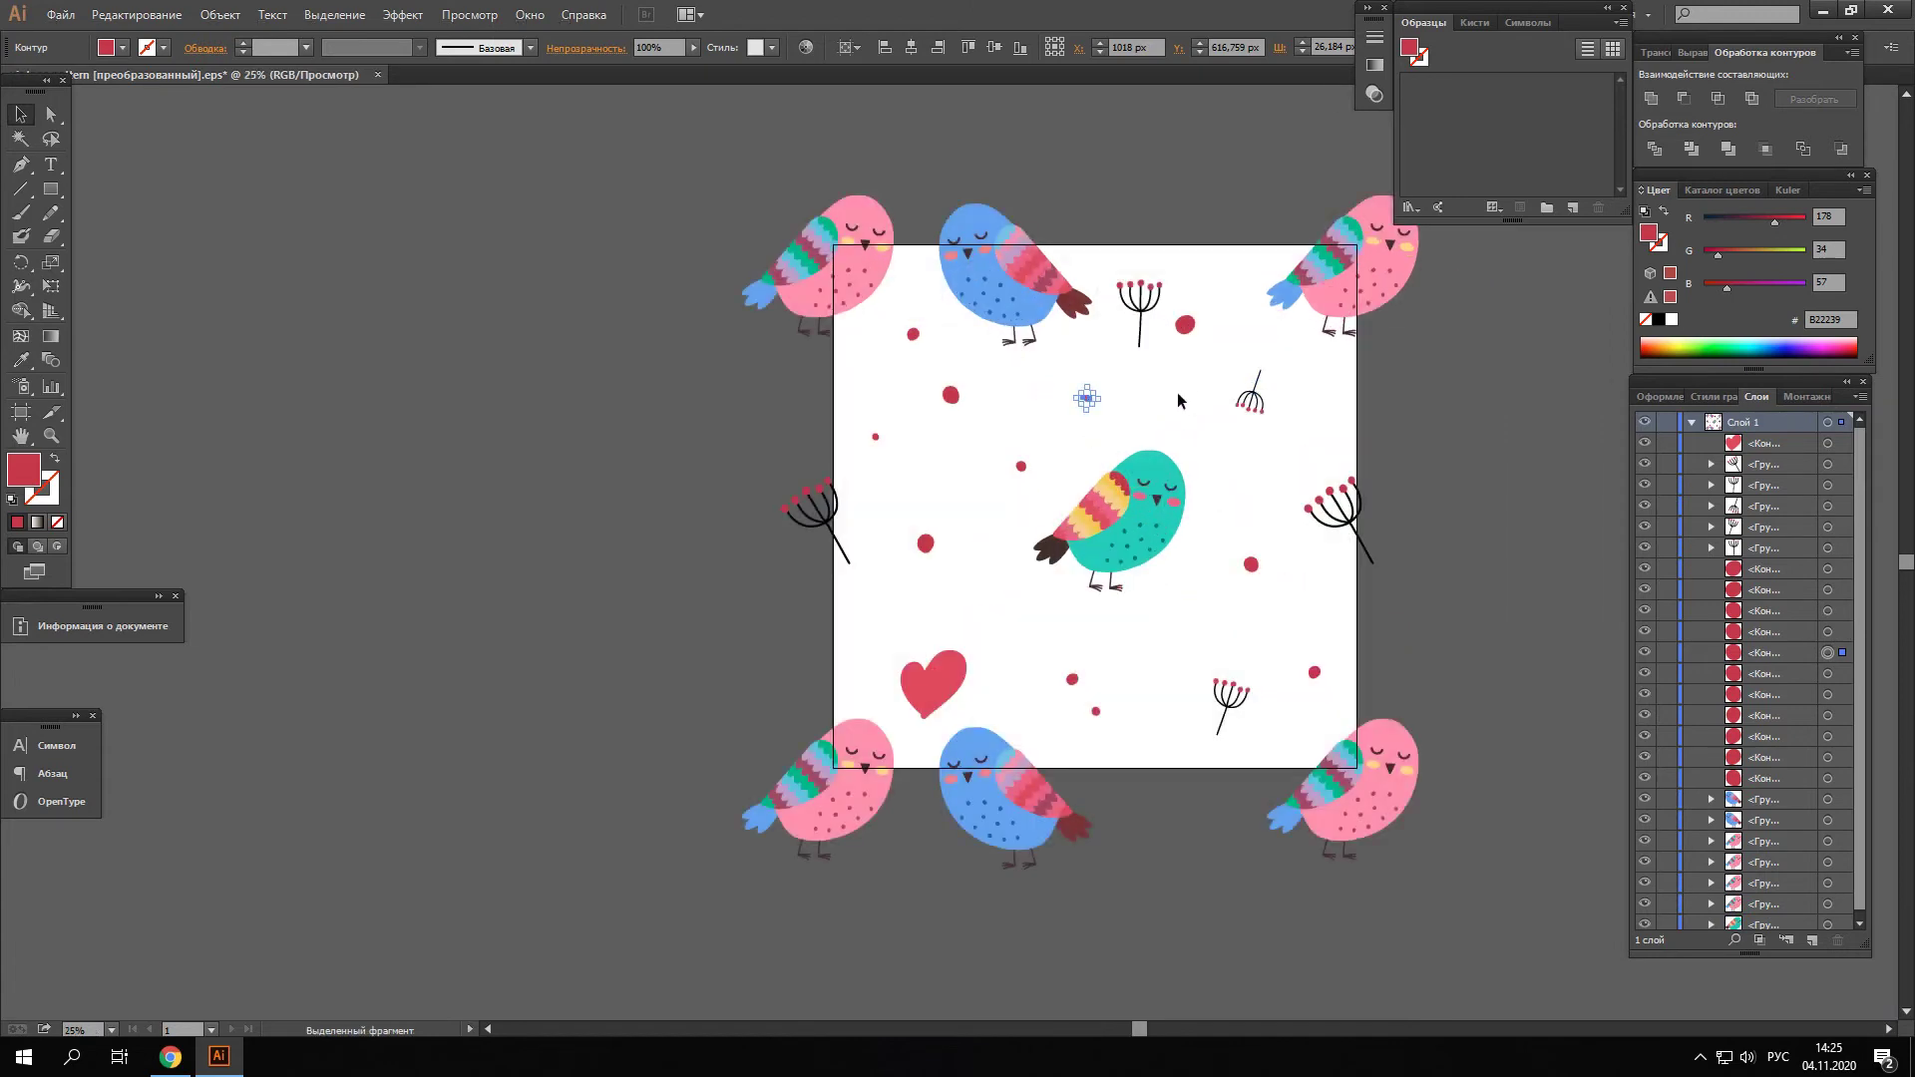
pyautogui.keyDown('alt'); pyautogui.moveTo(1086, 398); pyautogui.dragTo(1282, 461); pyautogui.keyUp('alt')
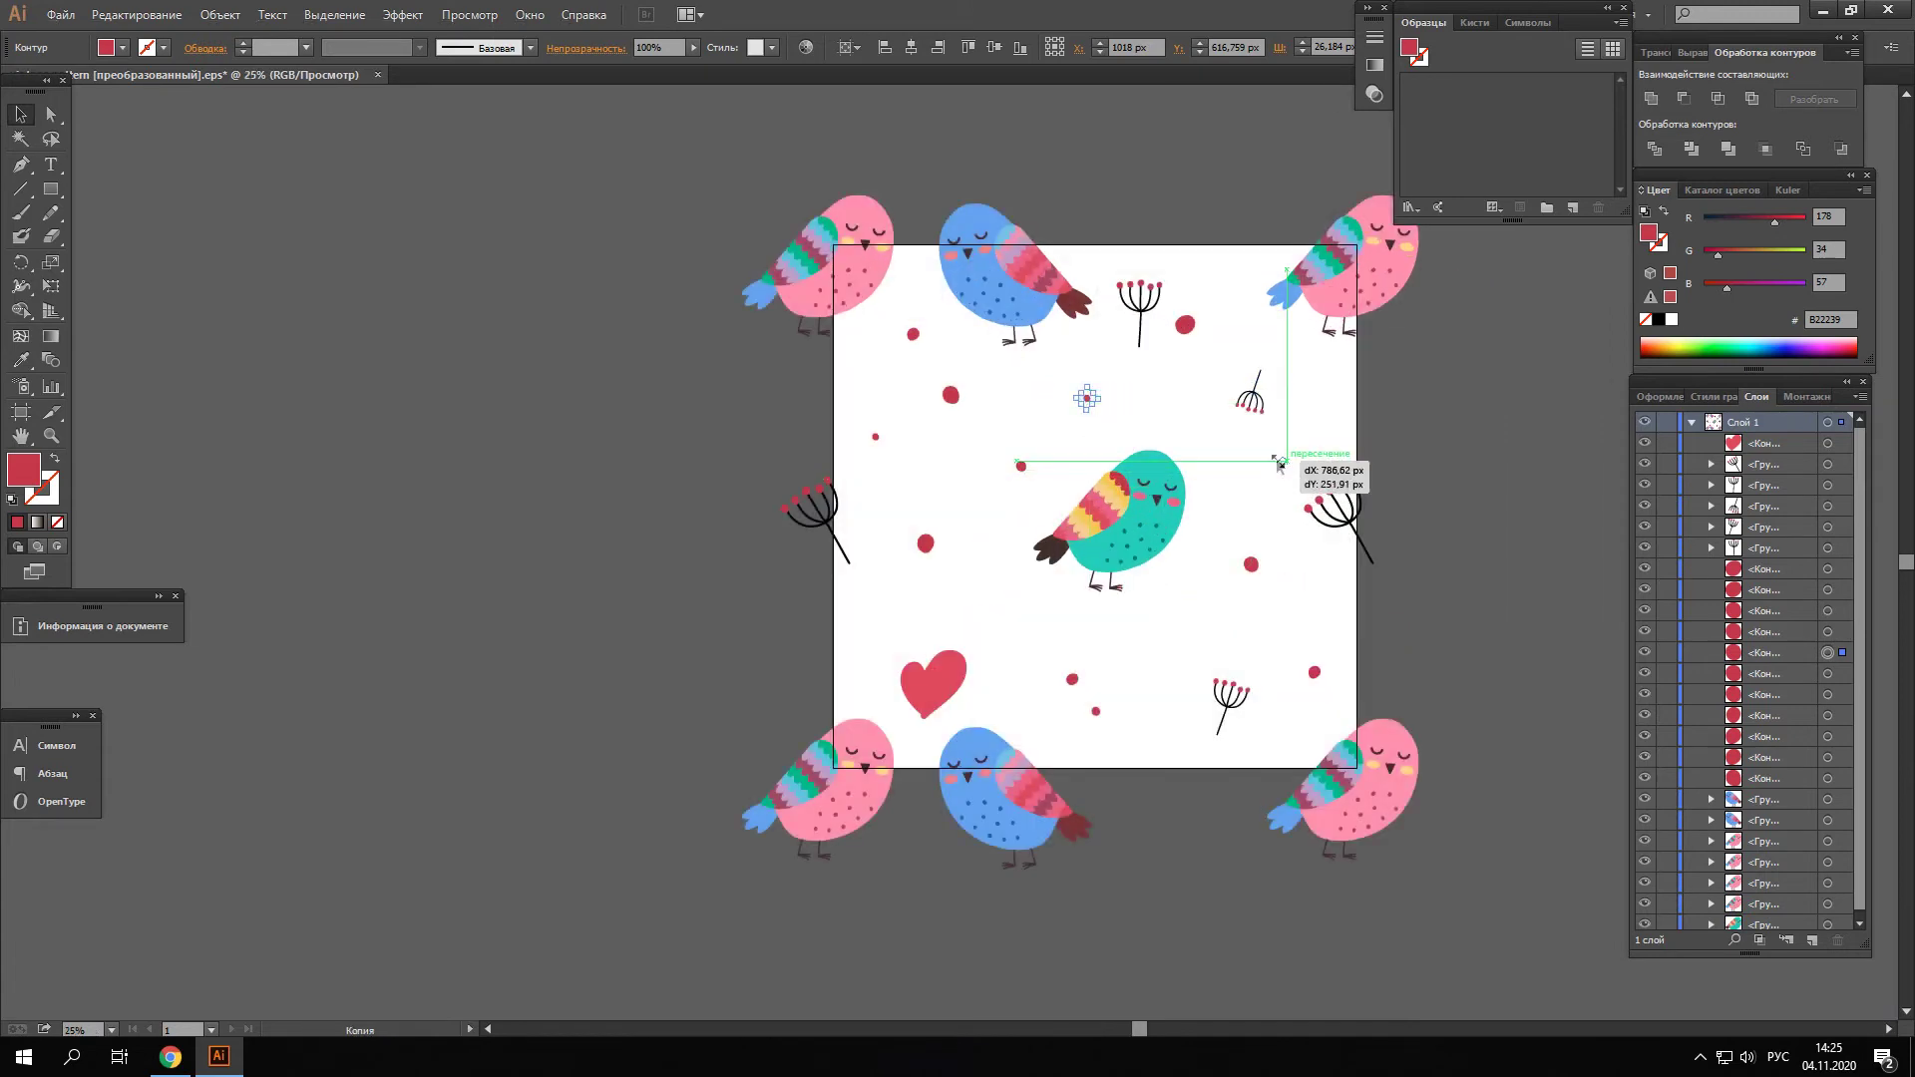
pyautogui.keyDown('alt'); pyautogui.moveTo(1206, 612); pyautogui.dragTo(1163, 664); pyautogui.keyUp('alt')
pyautogui.scroll(1, 1180, 760)
pyautogui.scroll(1, 1180, 760)
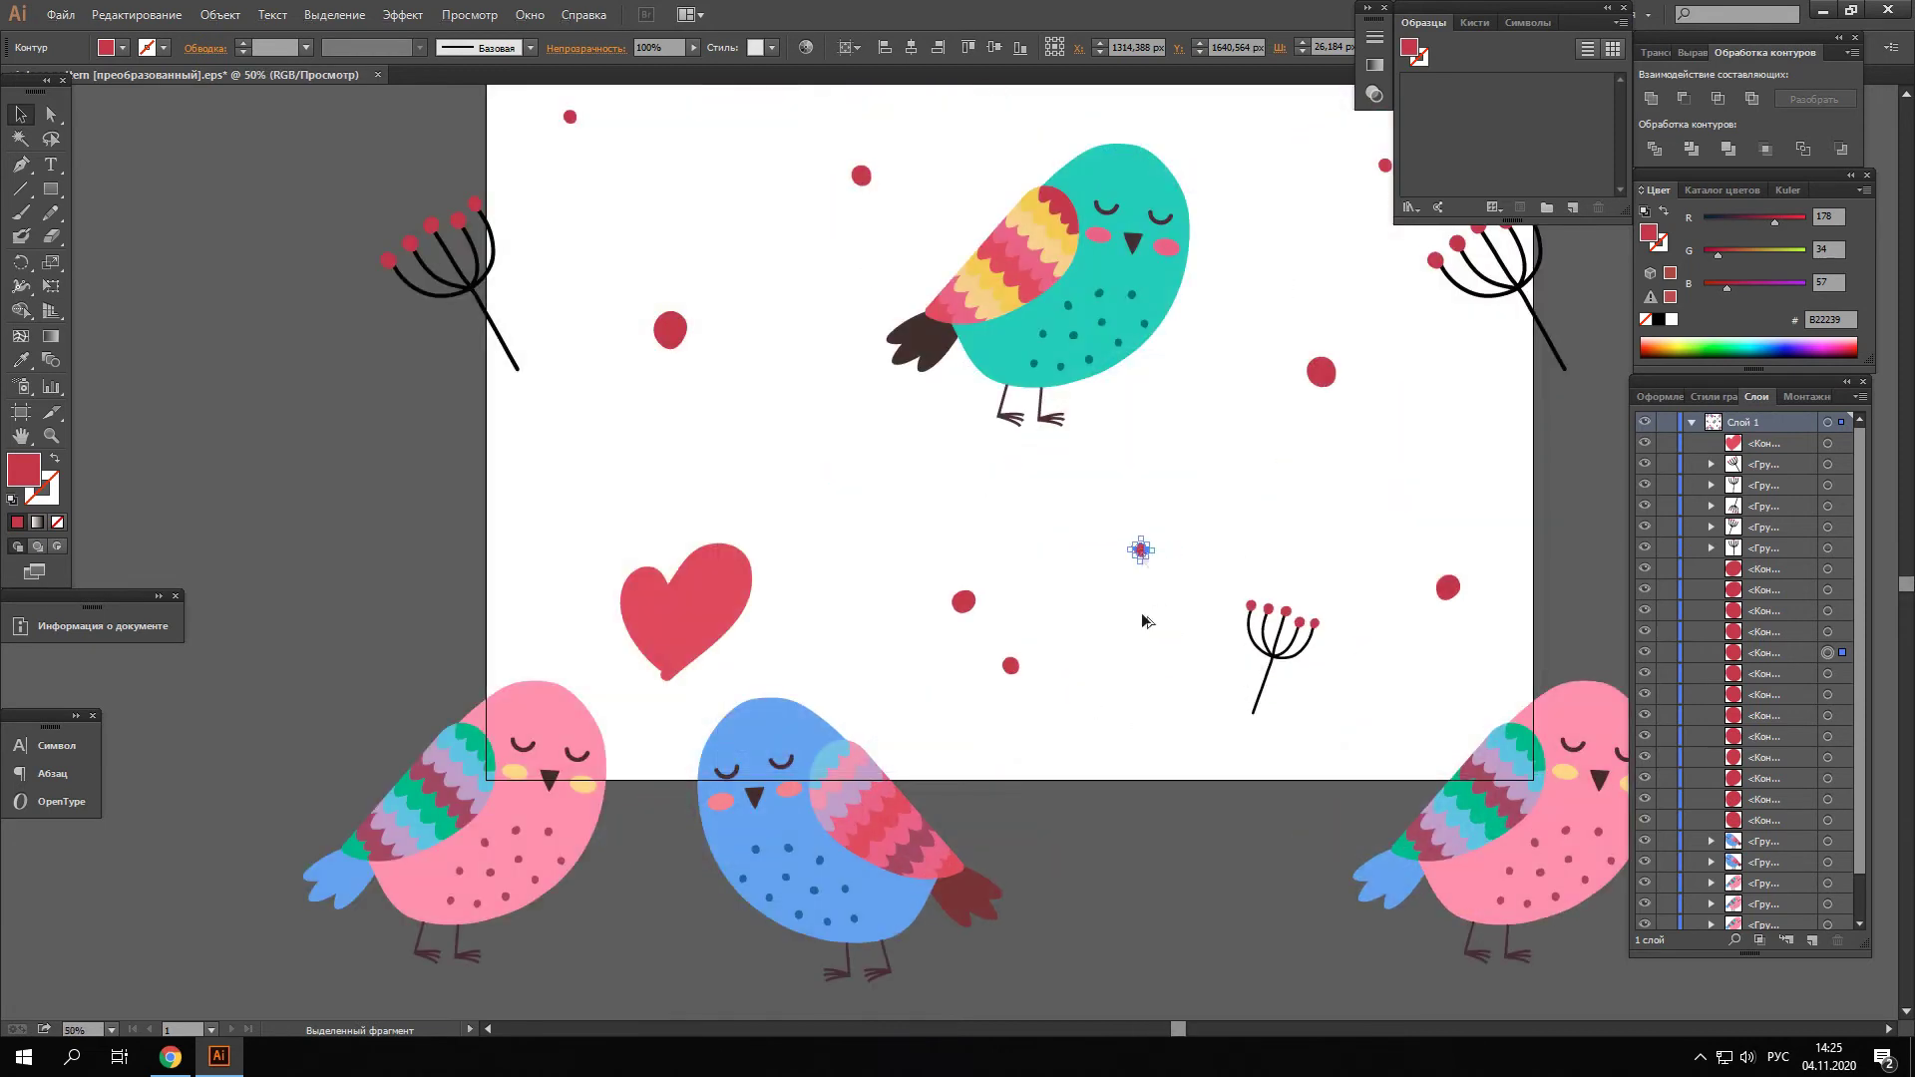
pyautogui.moveTo(1142, 555); pyautogui.dragTo(1356, 744)
pyautogui.scroll(3, 1356, 741)
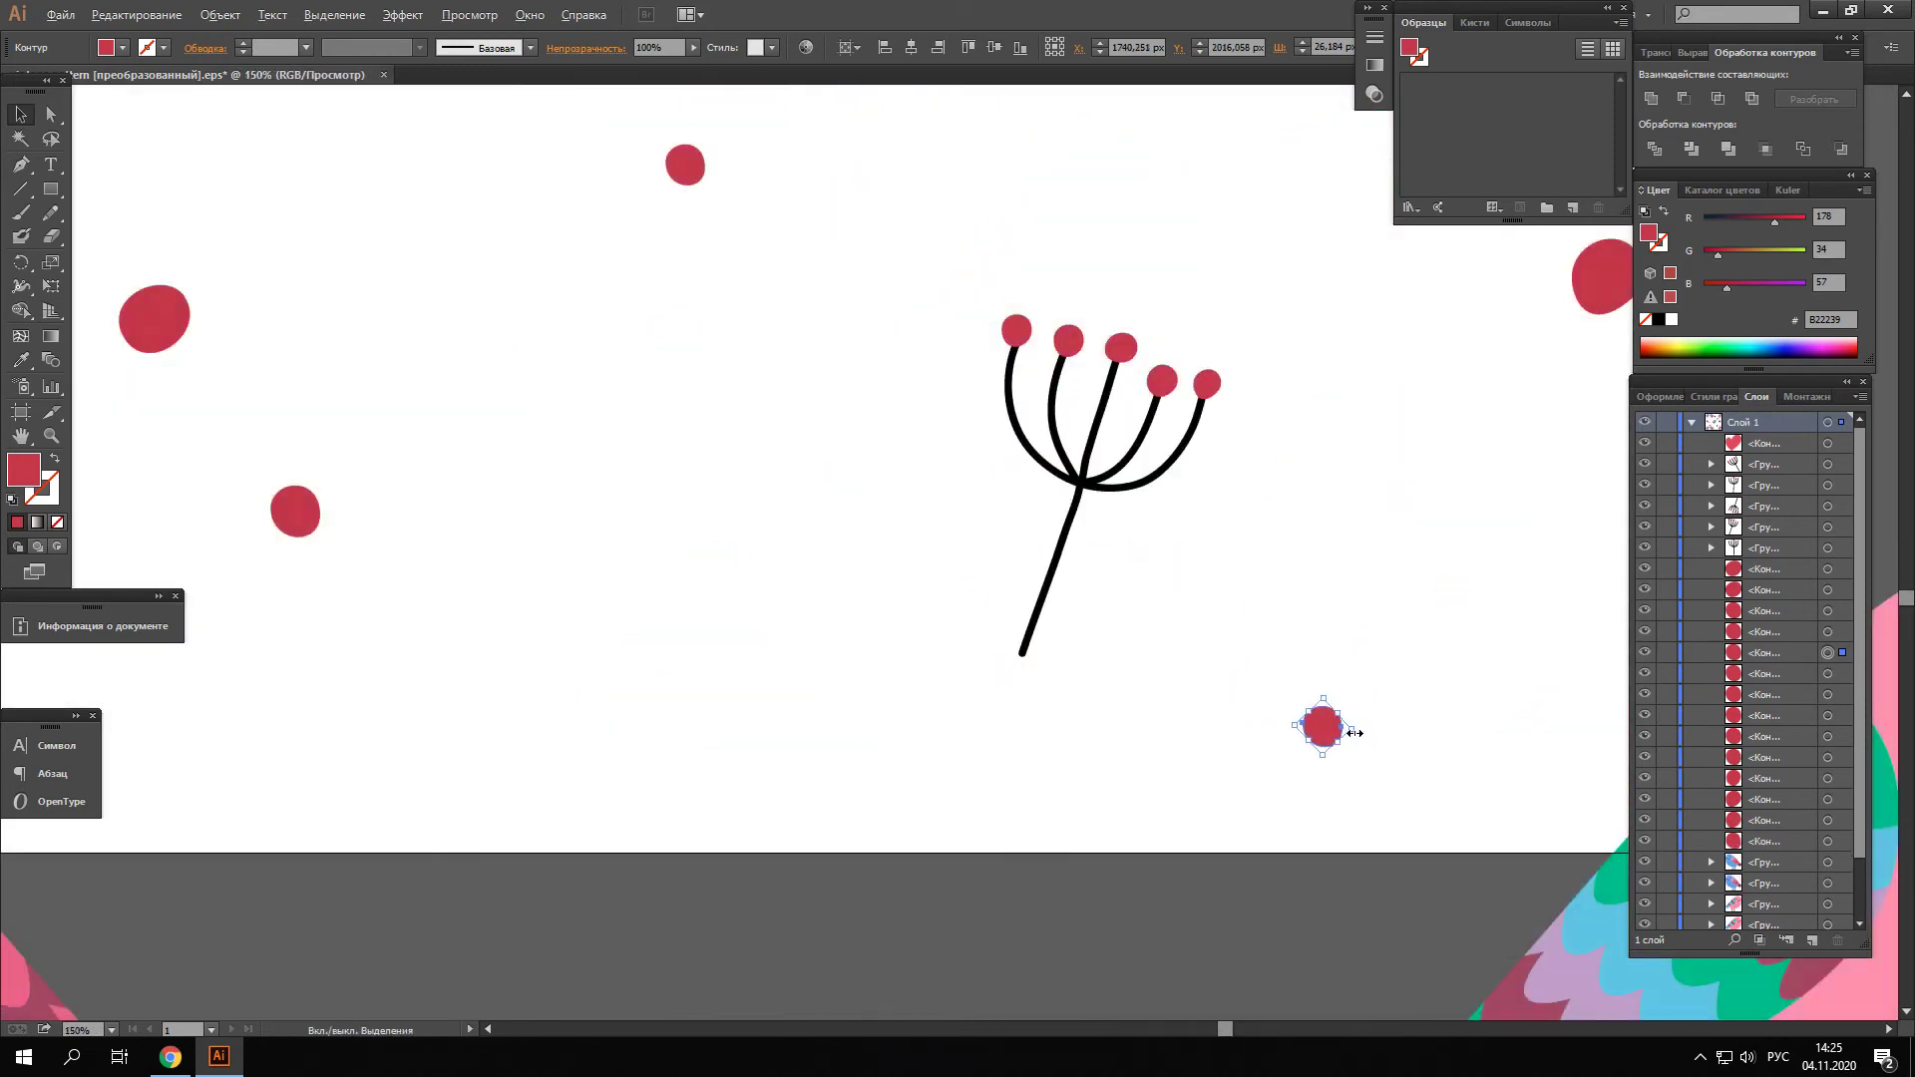
pyautogui.moveTo(1356, 741); pyautogui.dragTo(1340, 731)
pyautogui.scroll(-5, 1176, 578)
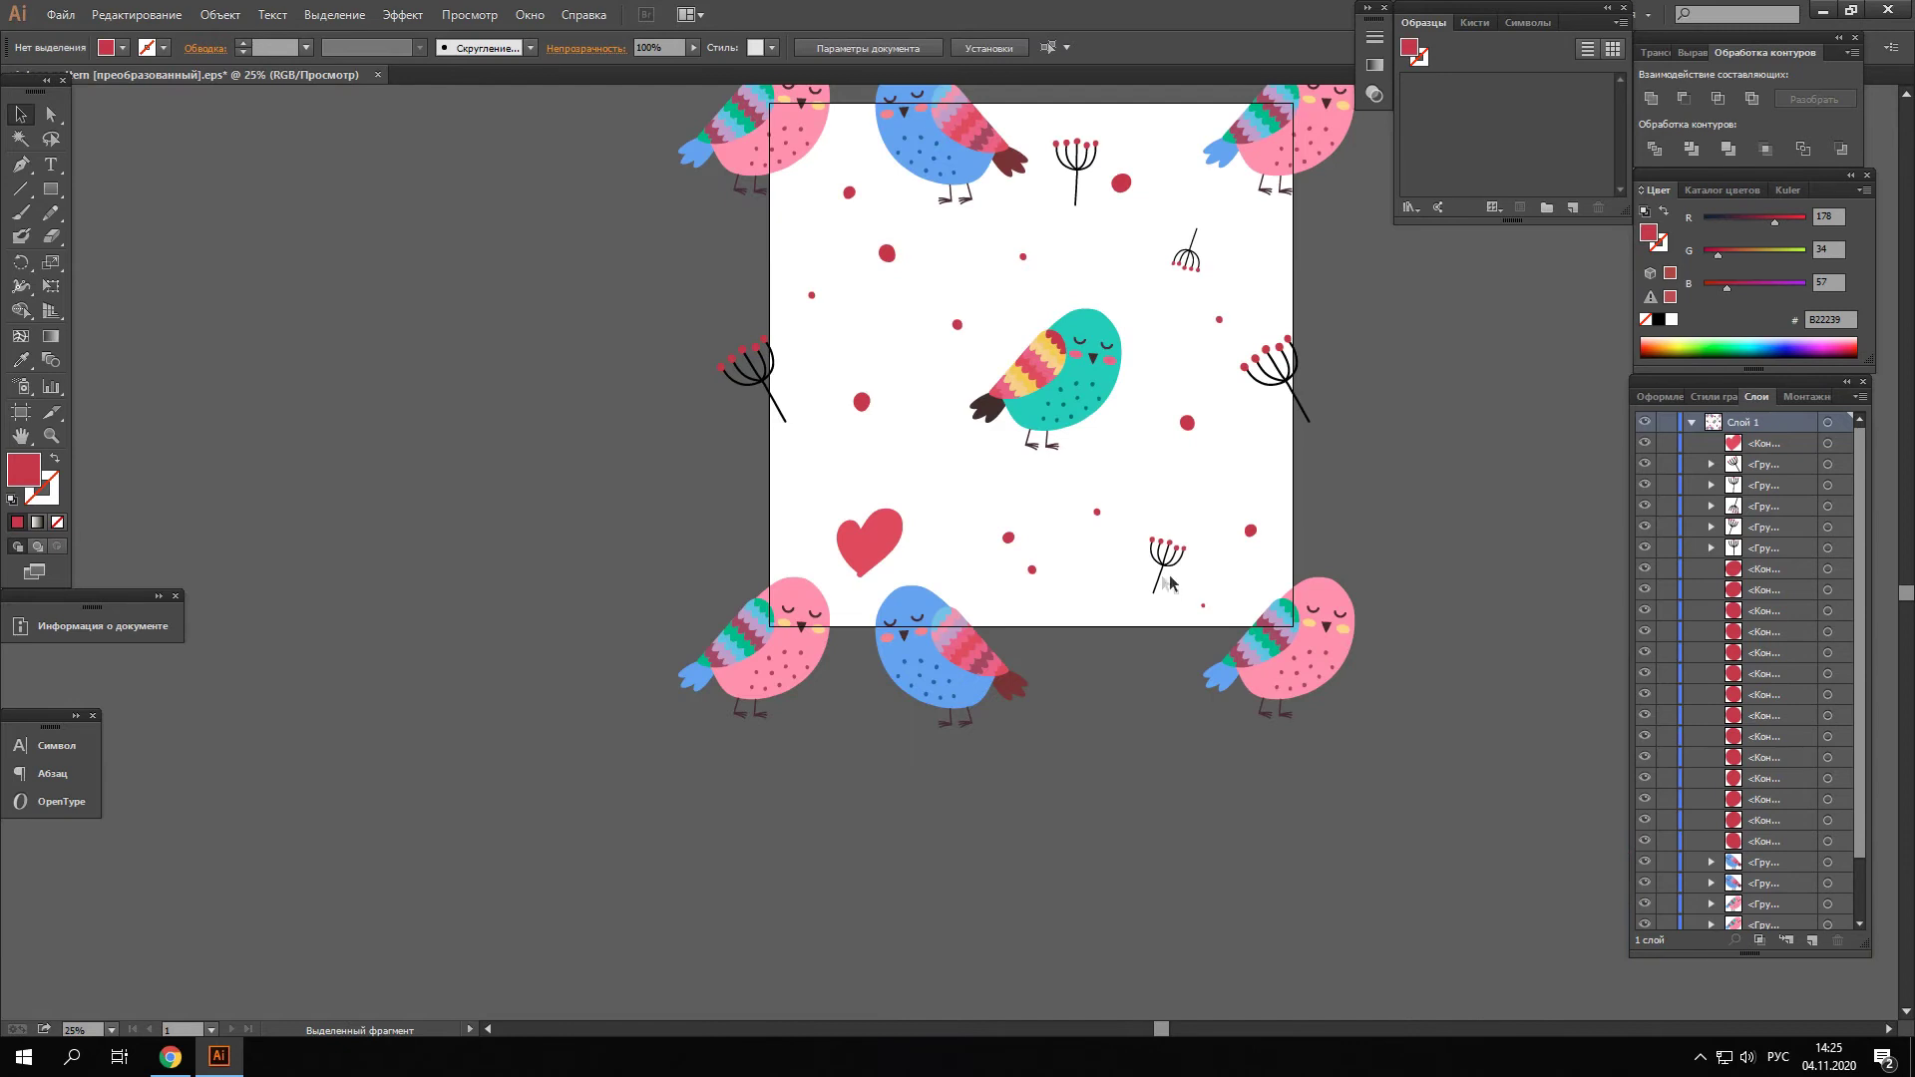
pyautogui.scroll(2, 1177, 574)
pyautogui.scroll(1, 1165, 469)
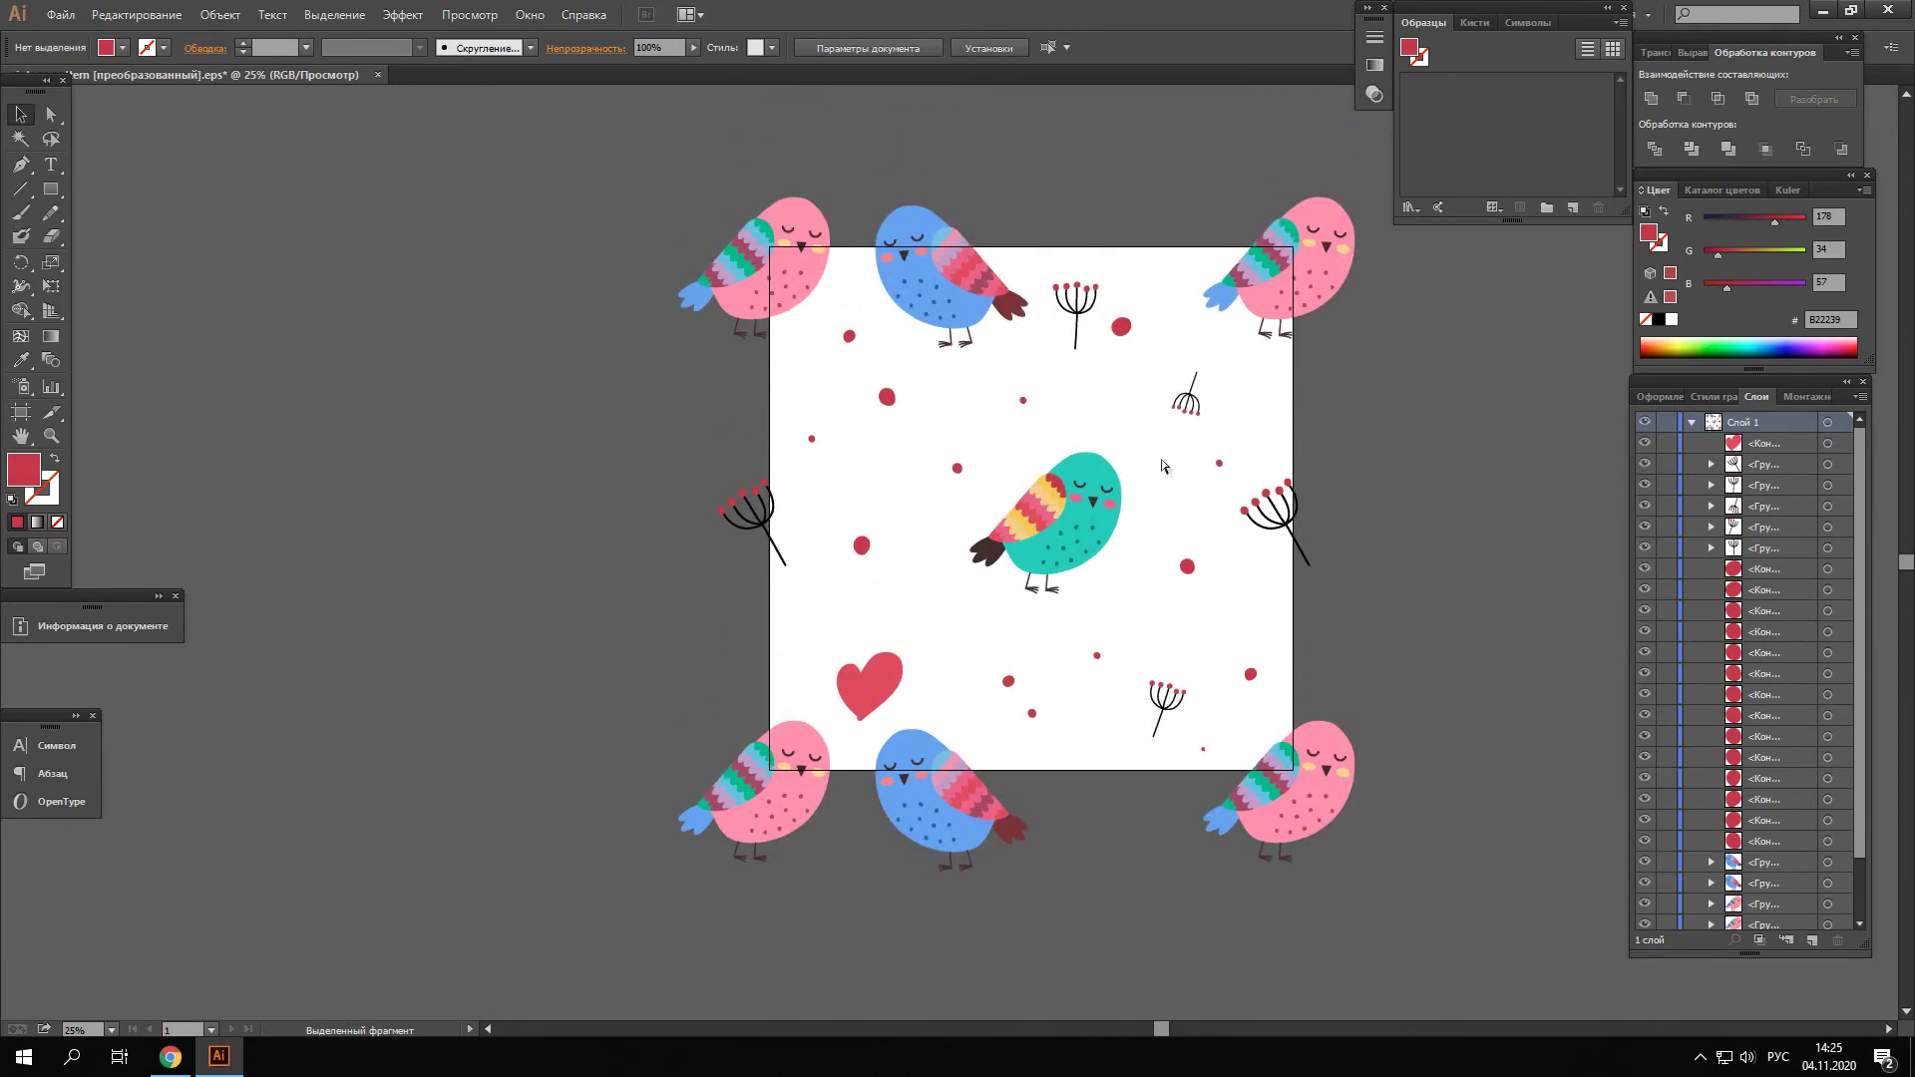
pyautogui.hscroll(4, 1112, 446)
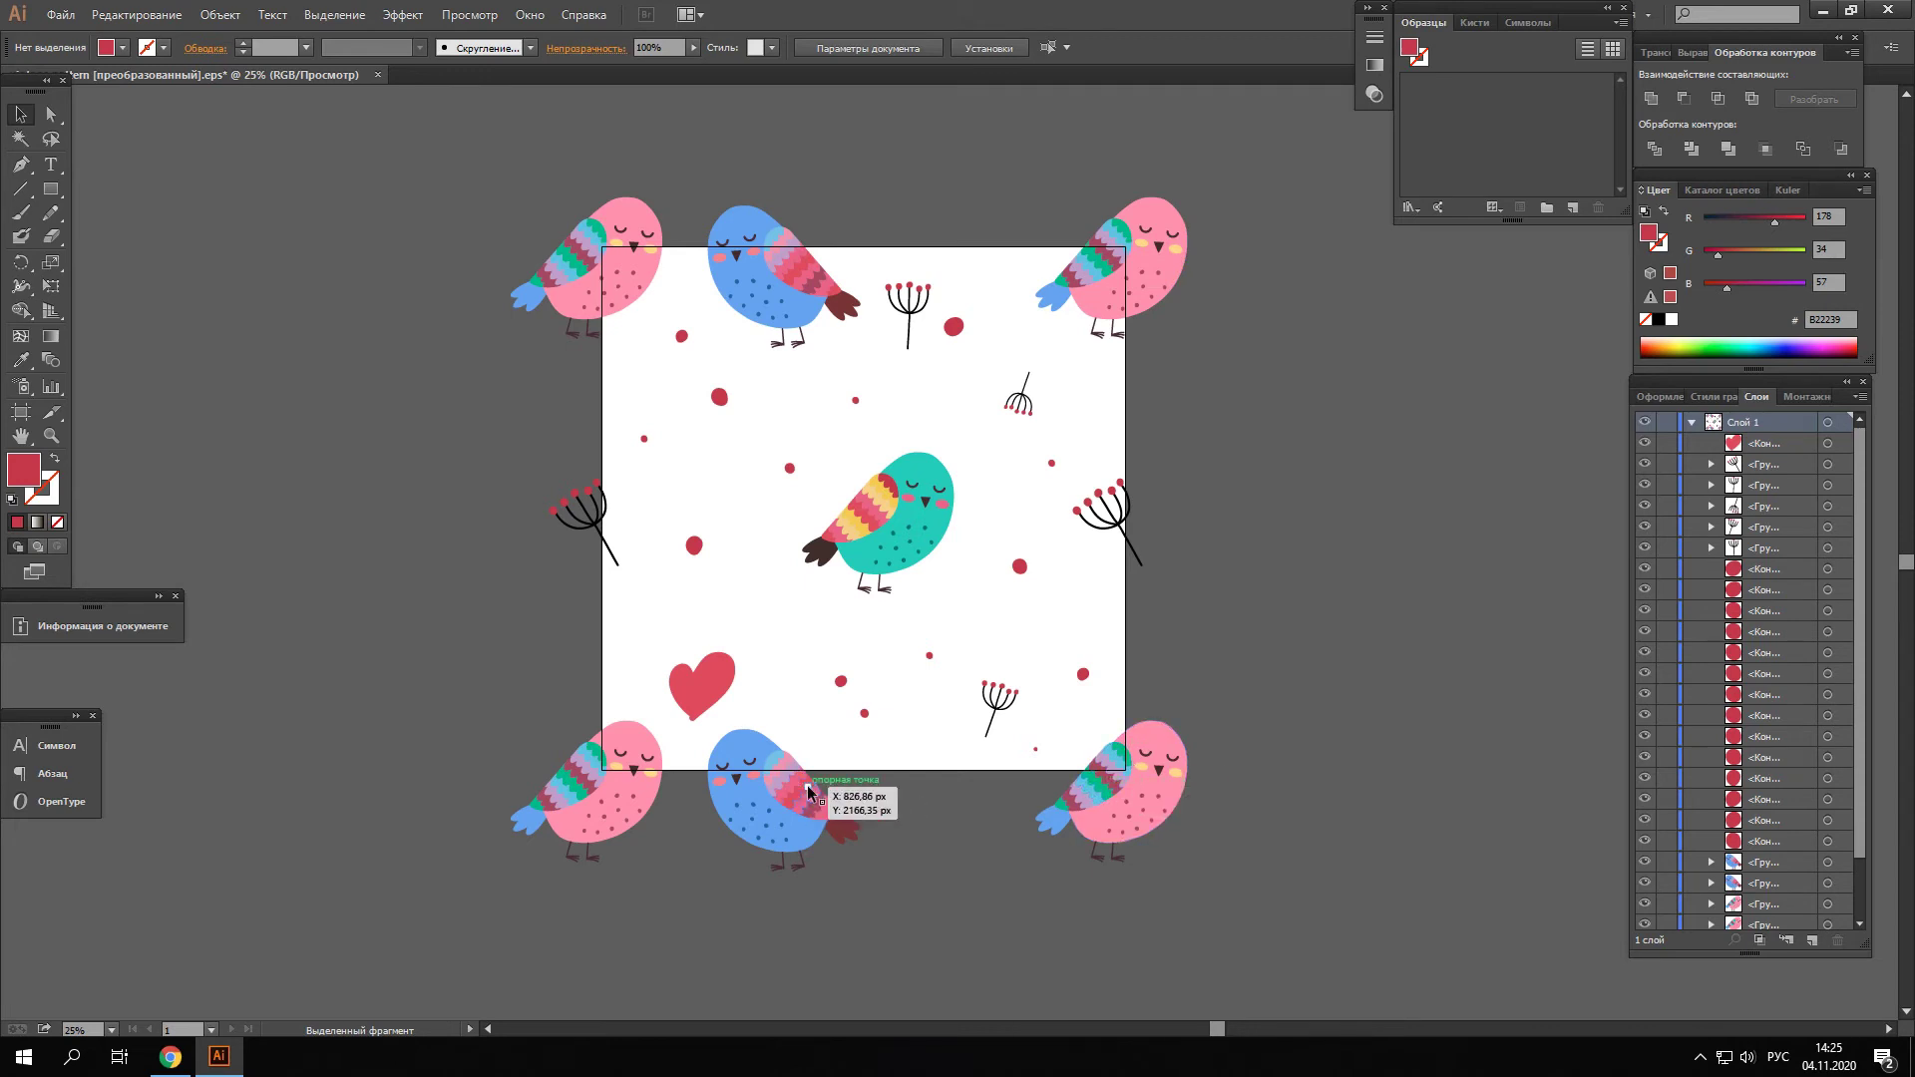
# Create a 2100 × 2100 px square with the Rectangle tool
pyautogui.click(50, 188)
pyautogui.click(267, 240)
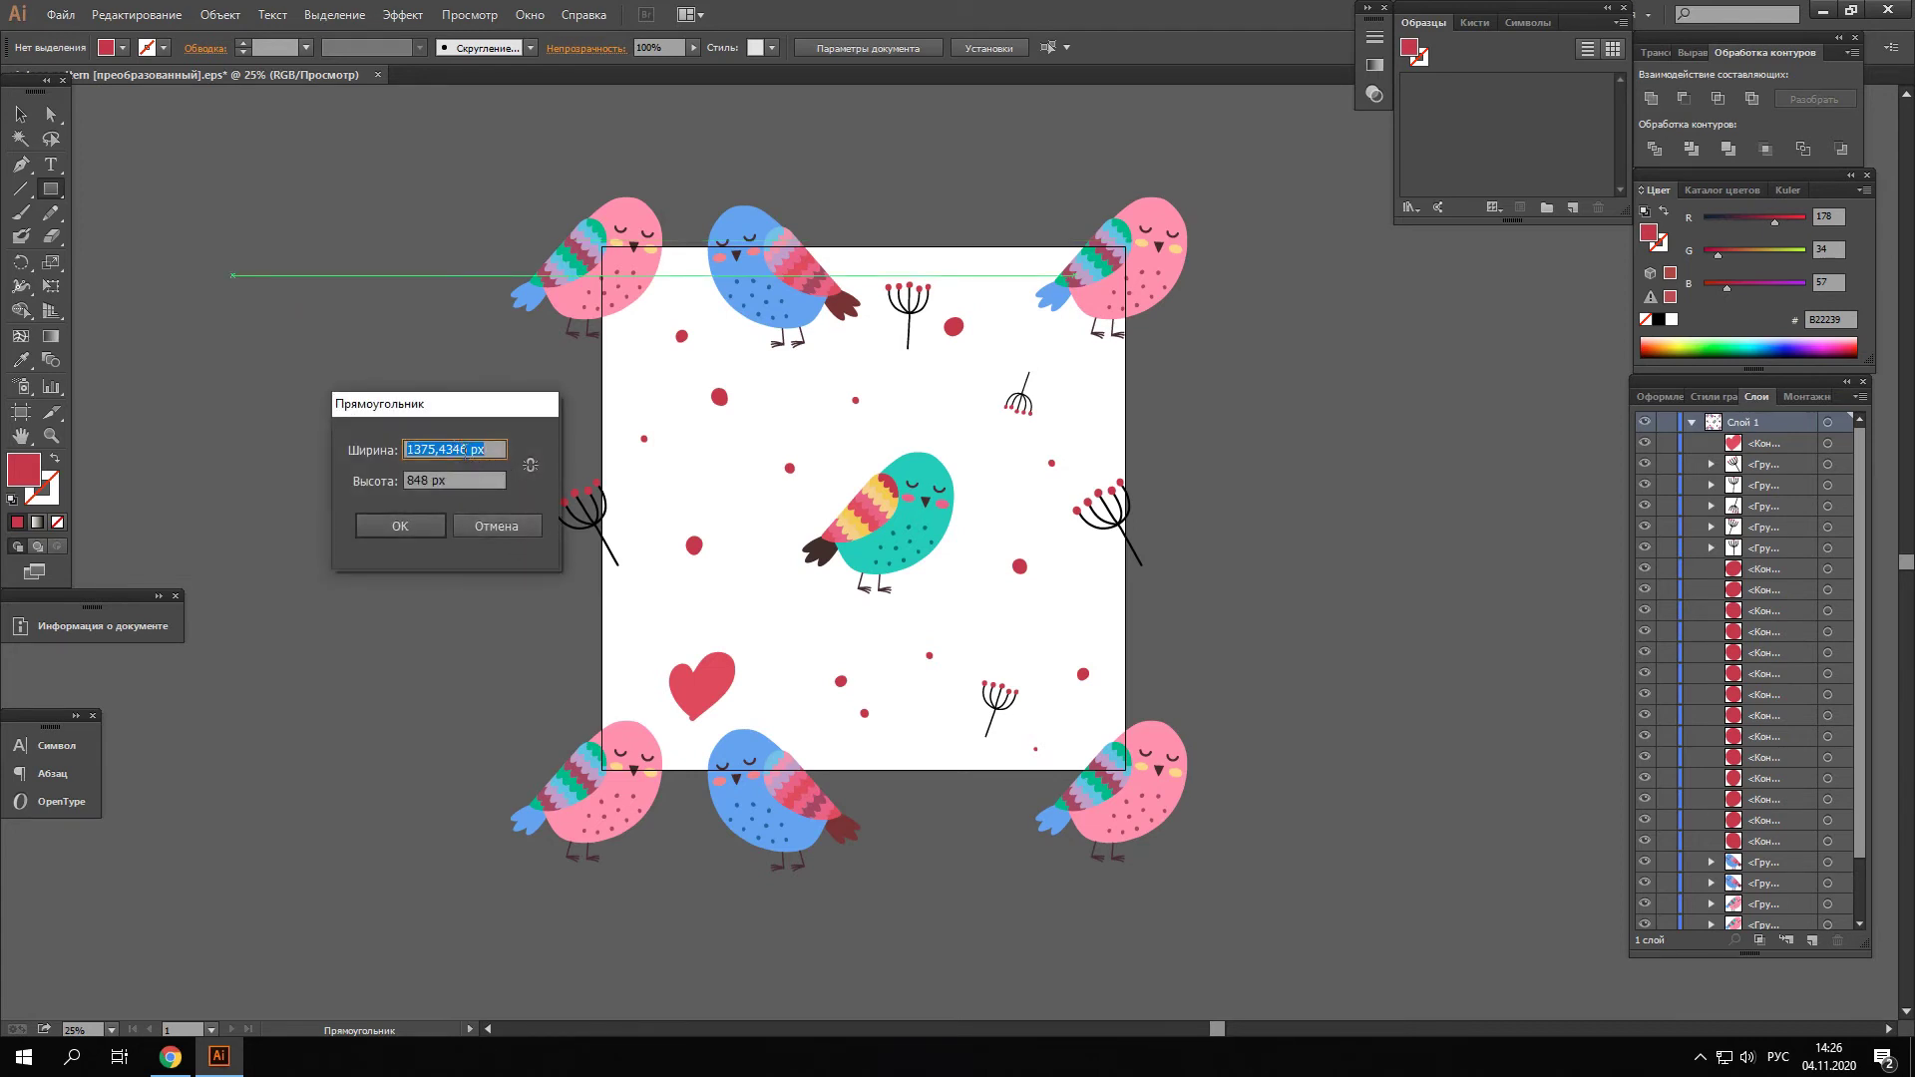
pyautogui.write('2100')
pyautogui.doubleClick(428, 480)
pyautogui.write('21')
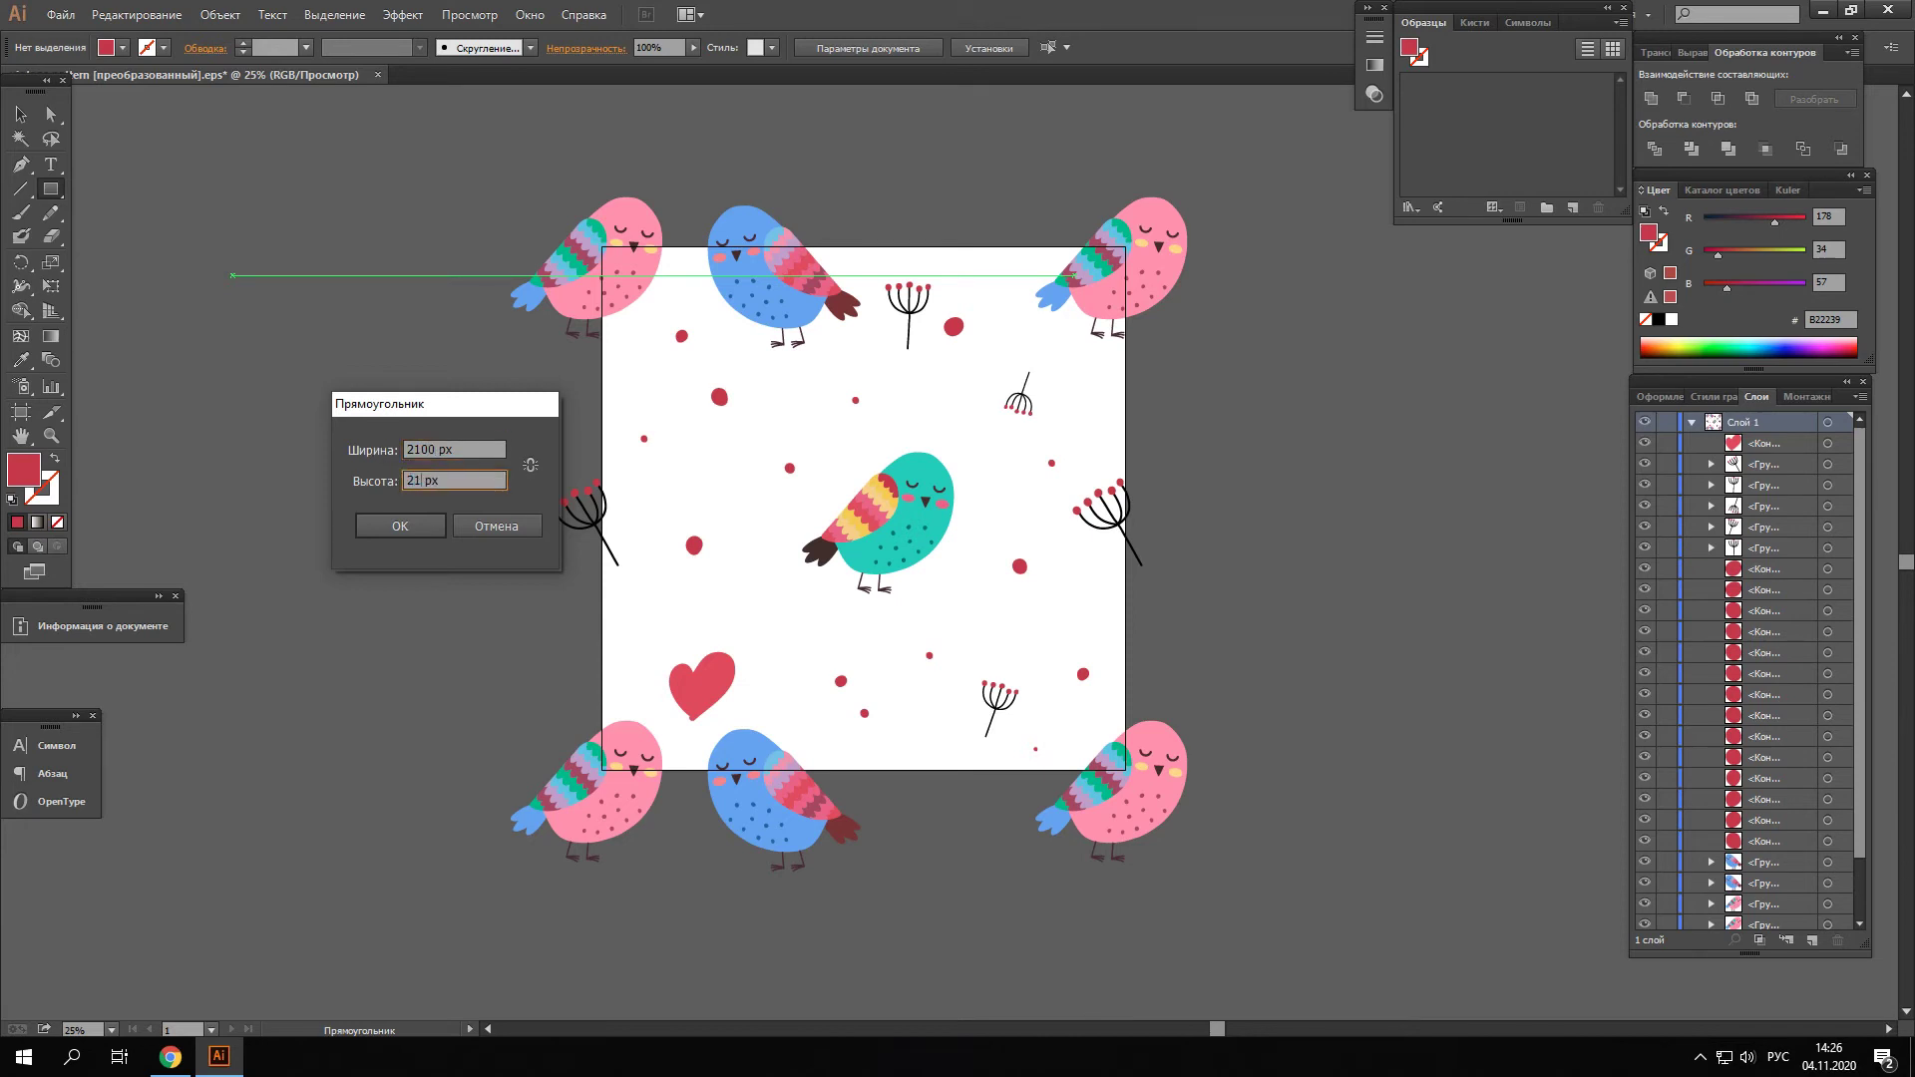
pyautogui.click(414, 526)
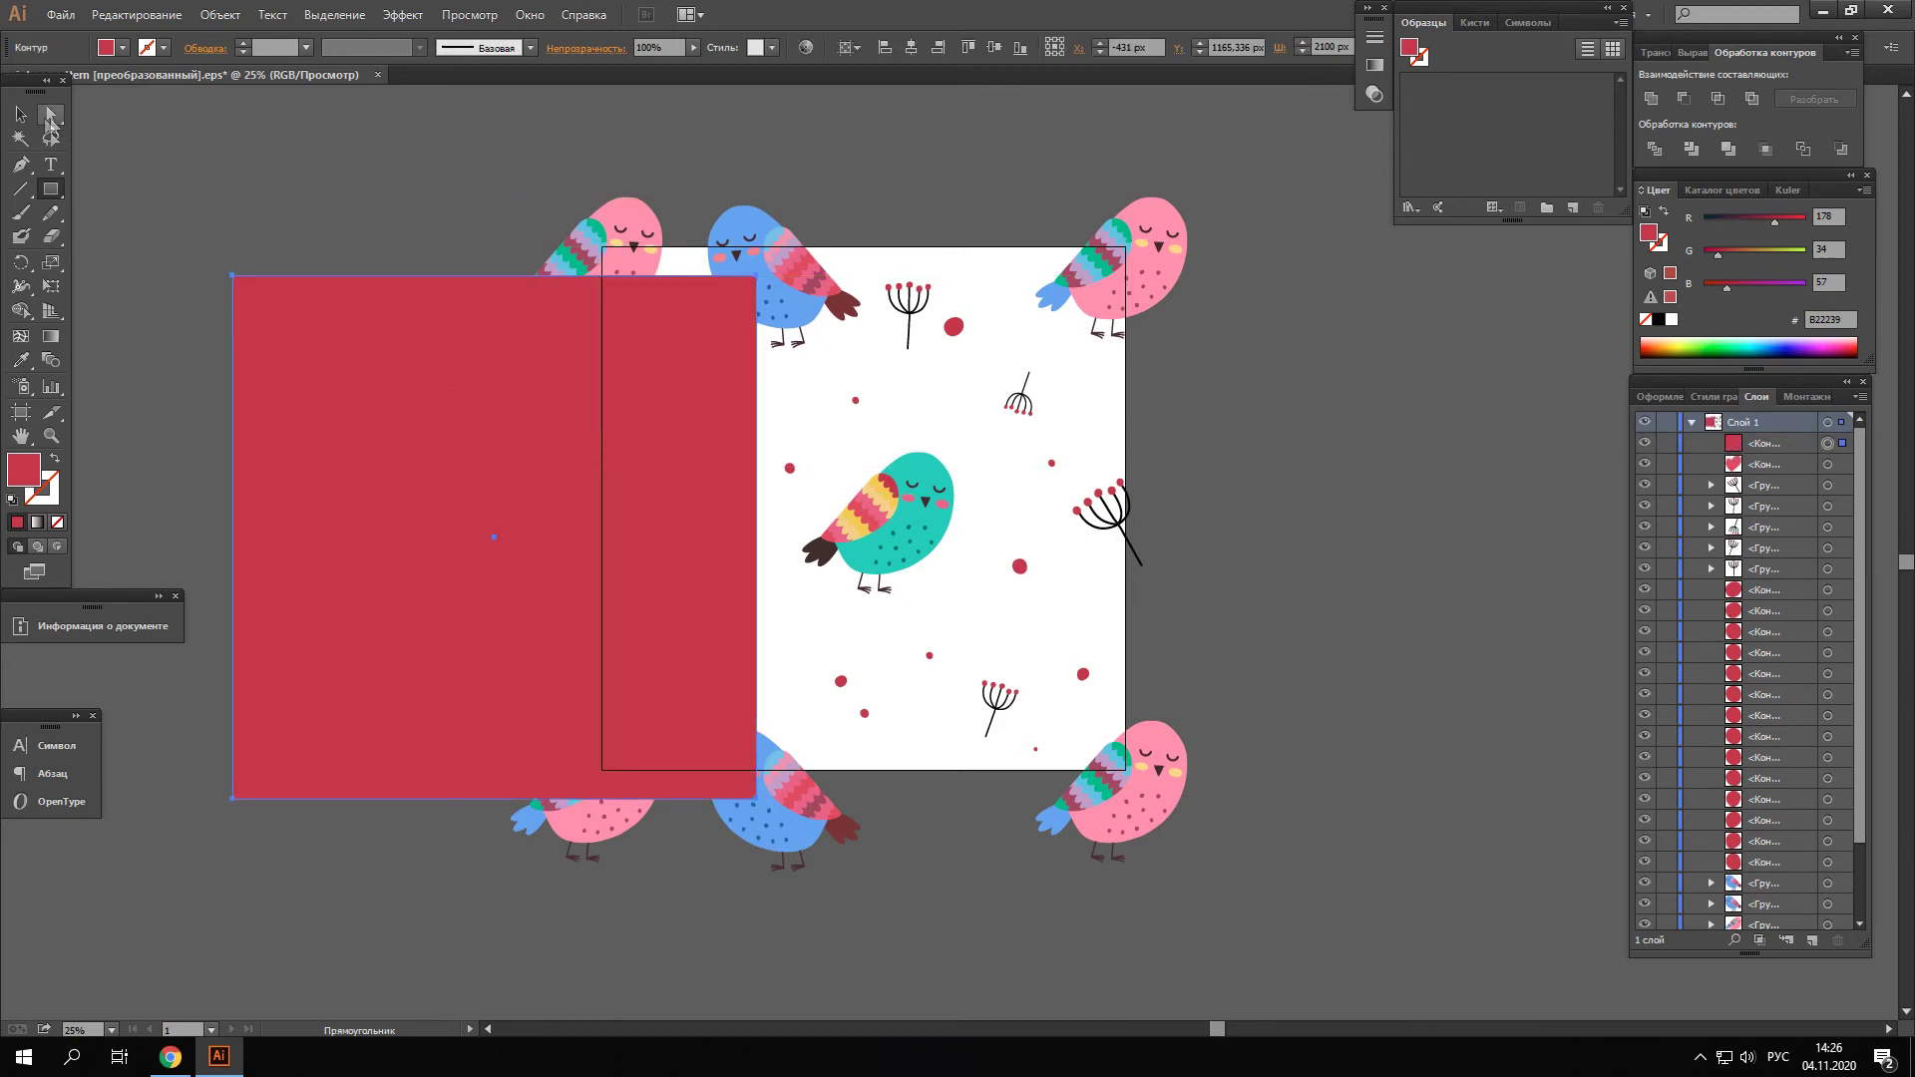
# Centre the square horizontally and vertically on the artboard using the Align panel
pyautogui.click(31, 117)
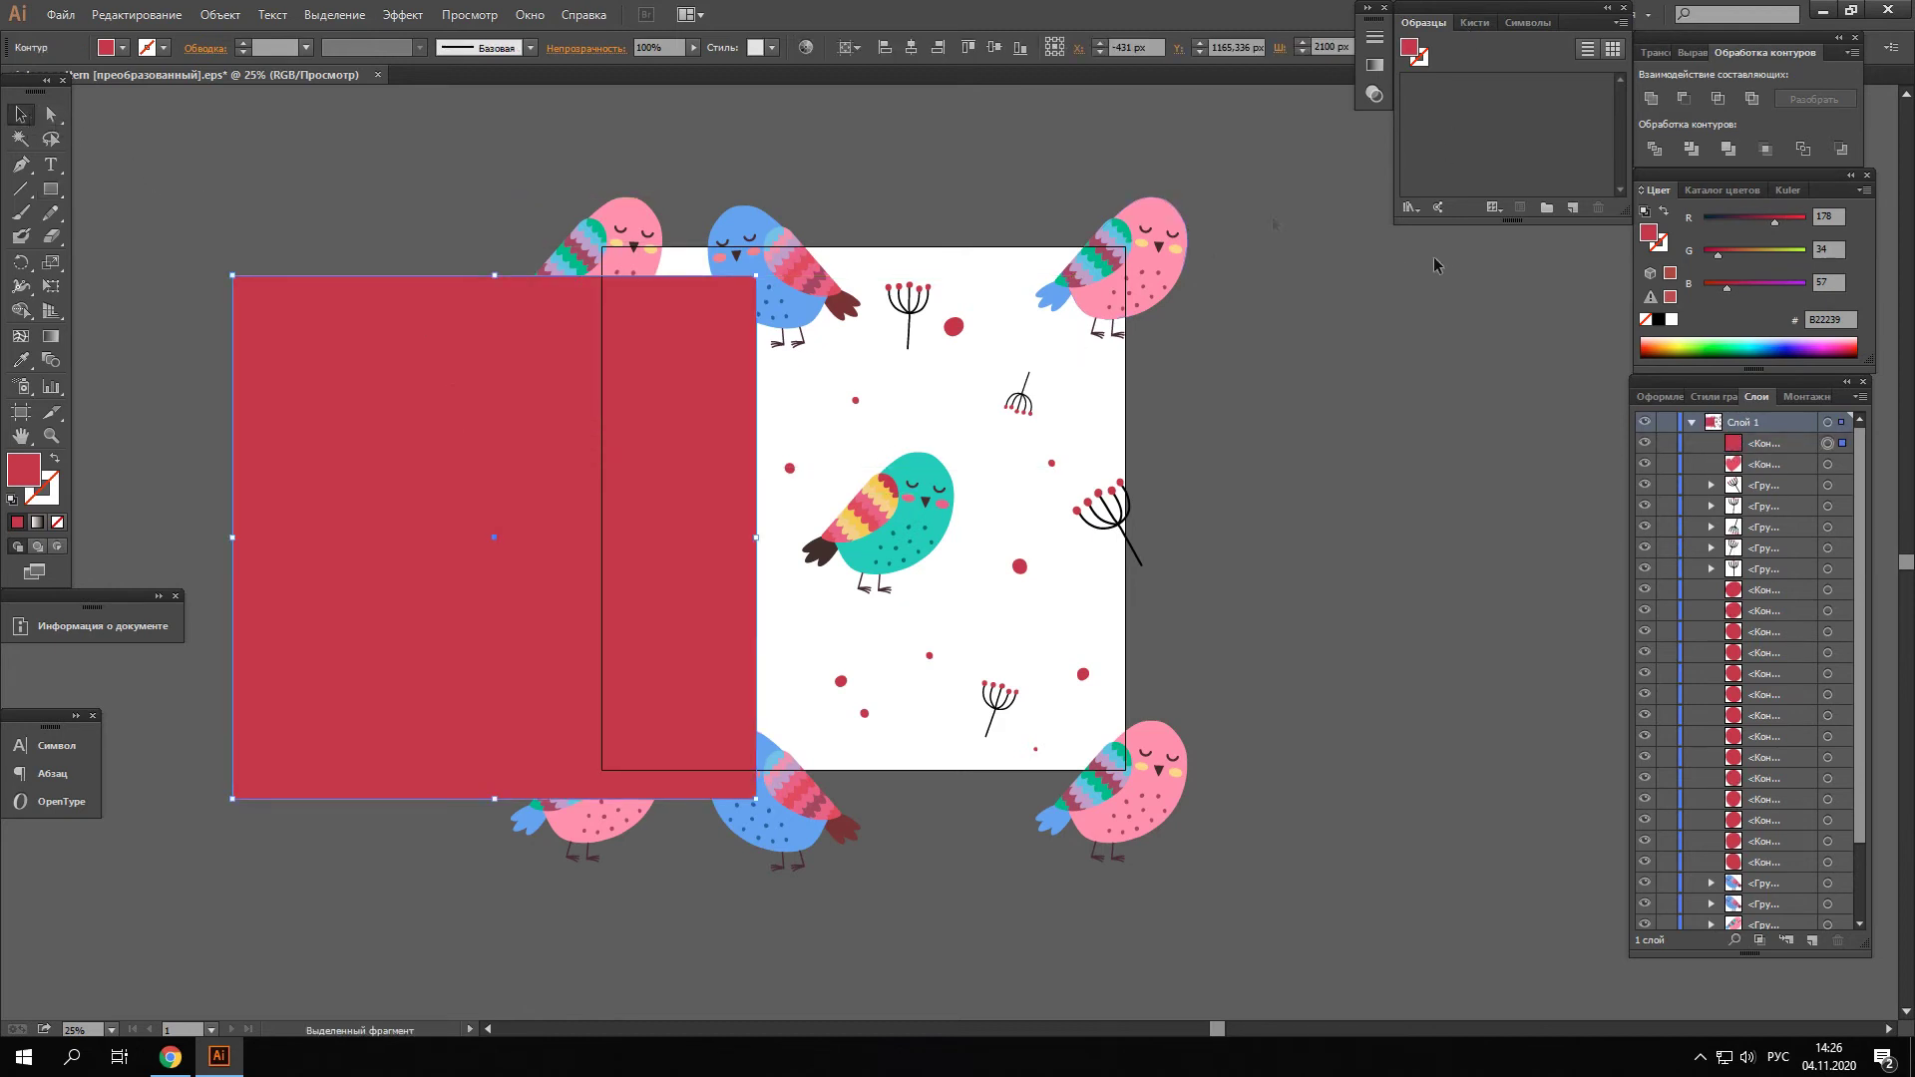
pyautogui.click(1701, 53)
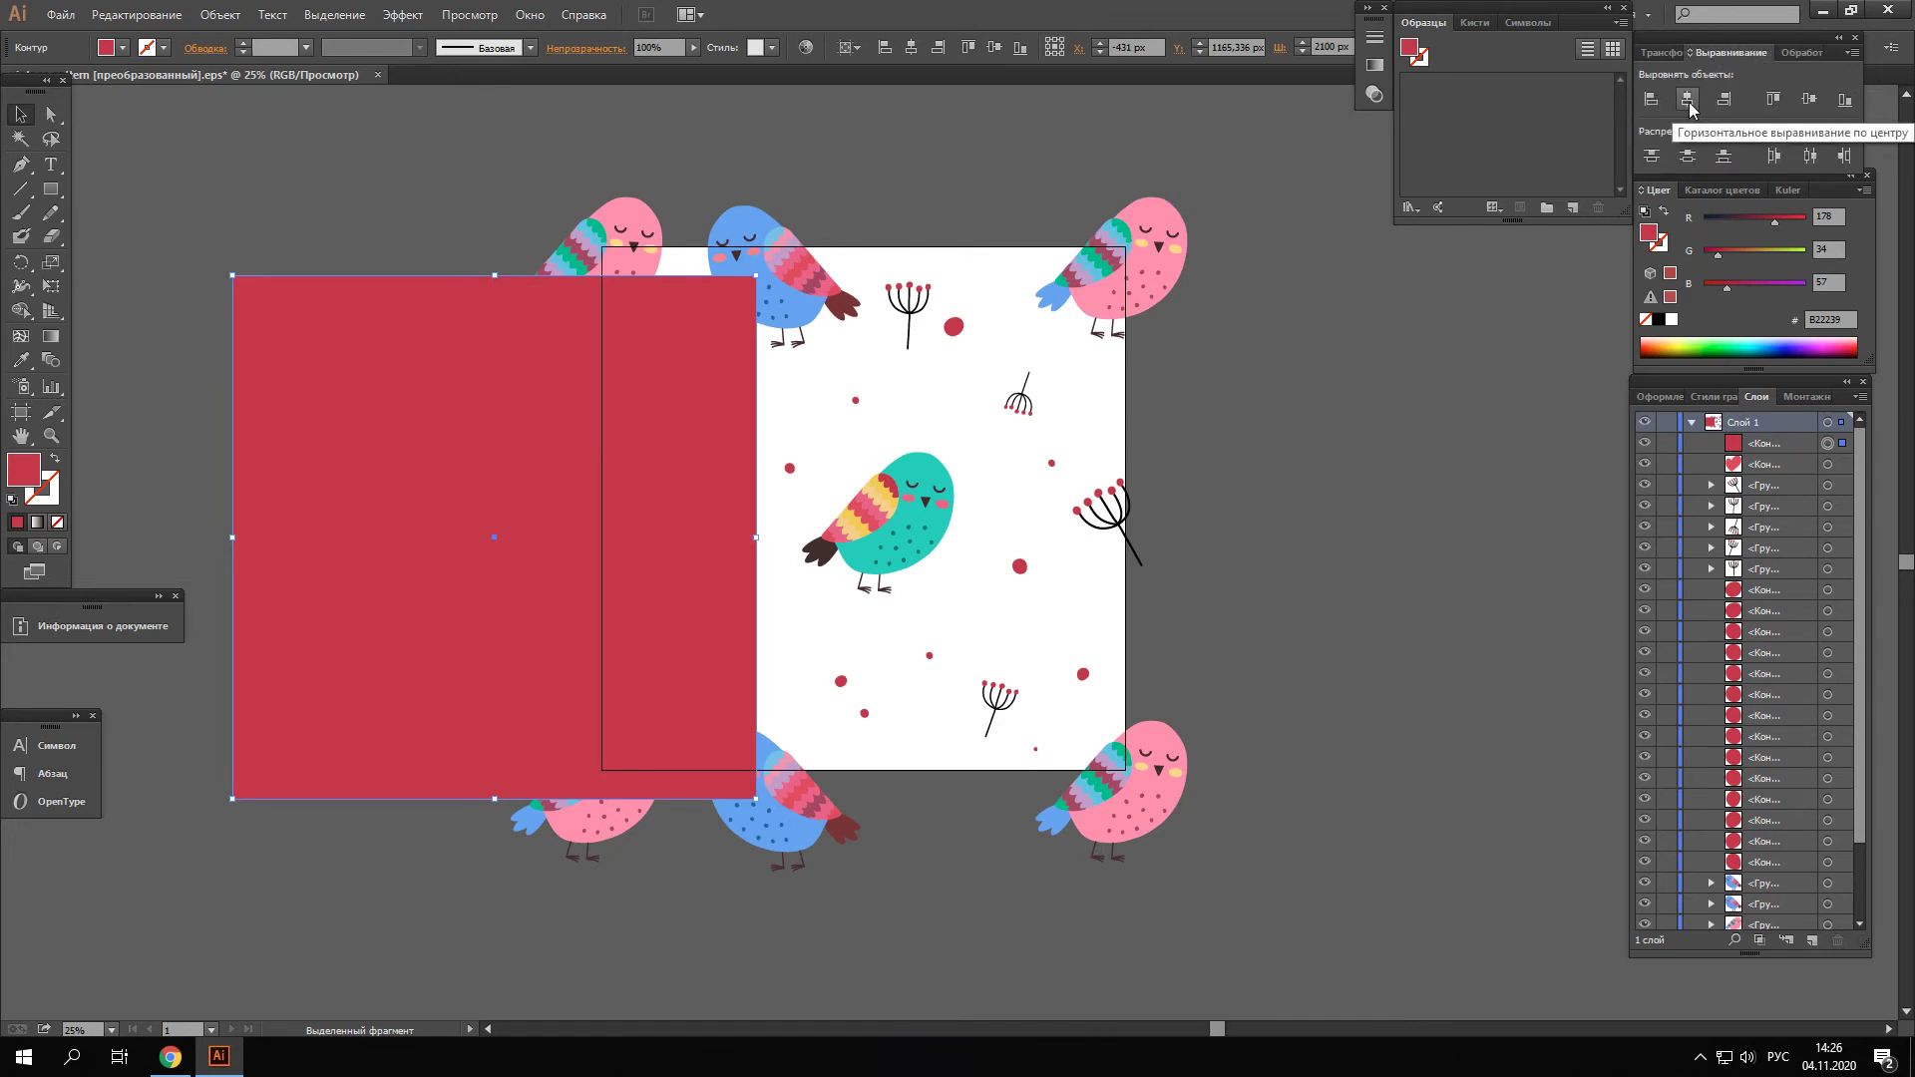
pyautogui.click(1688, 103)
pyautogui.click(1809, 103)
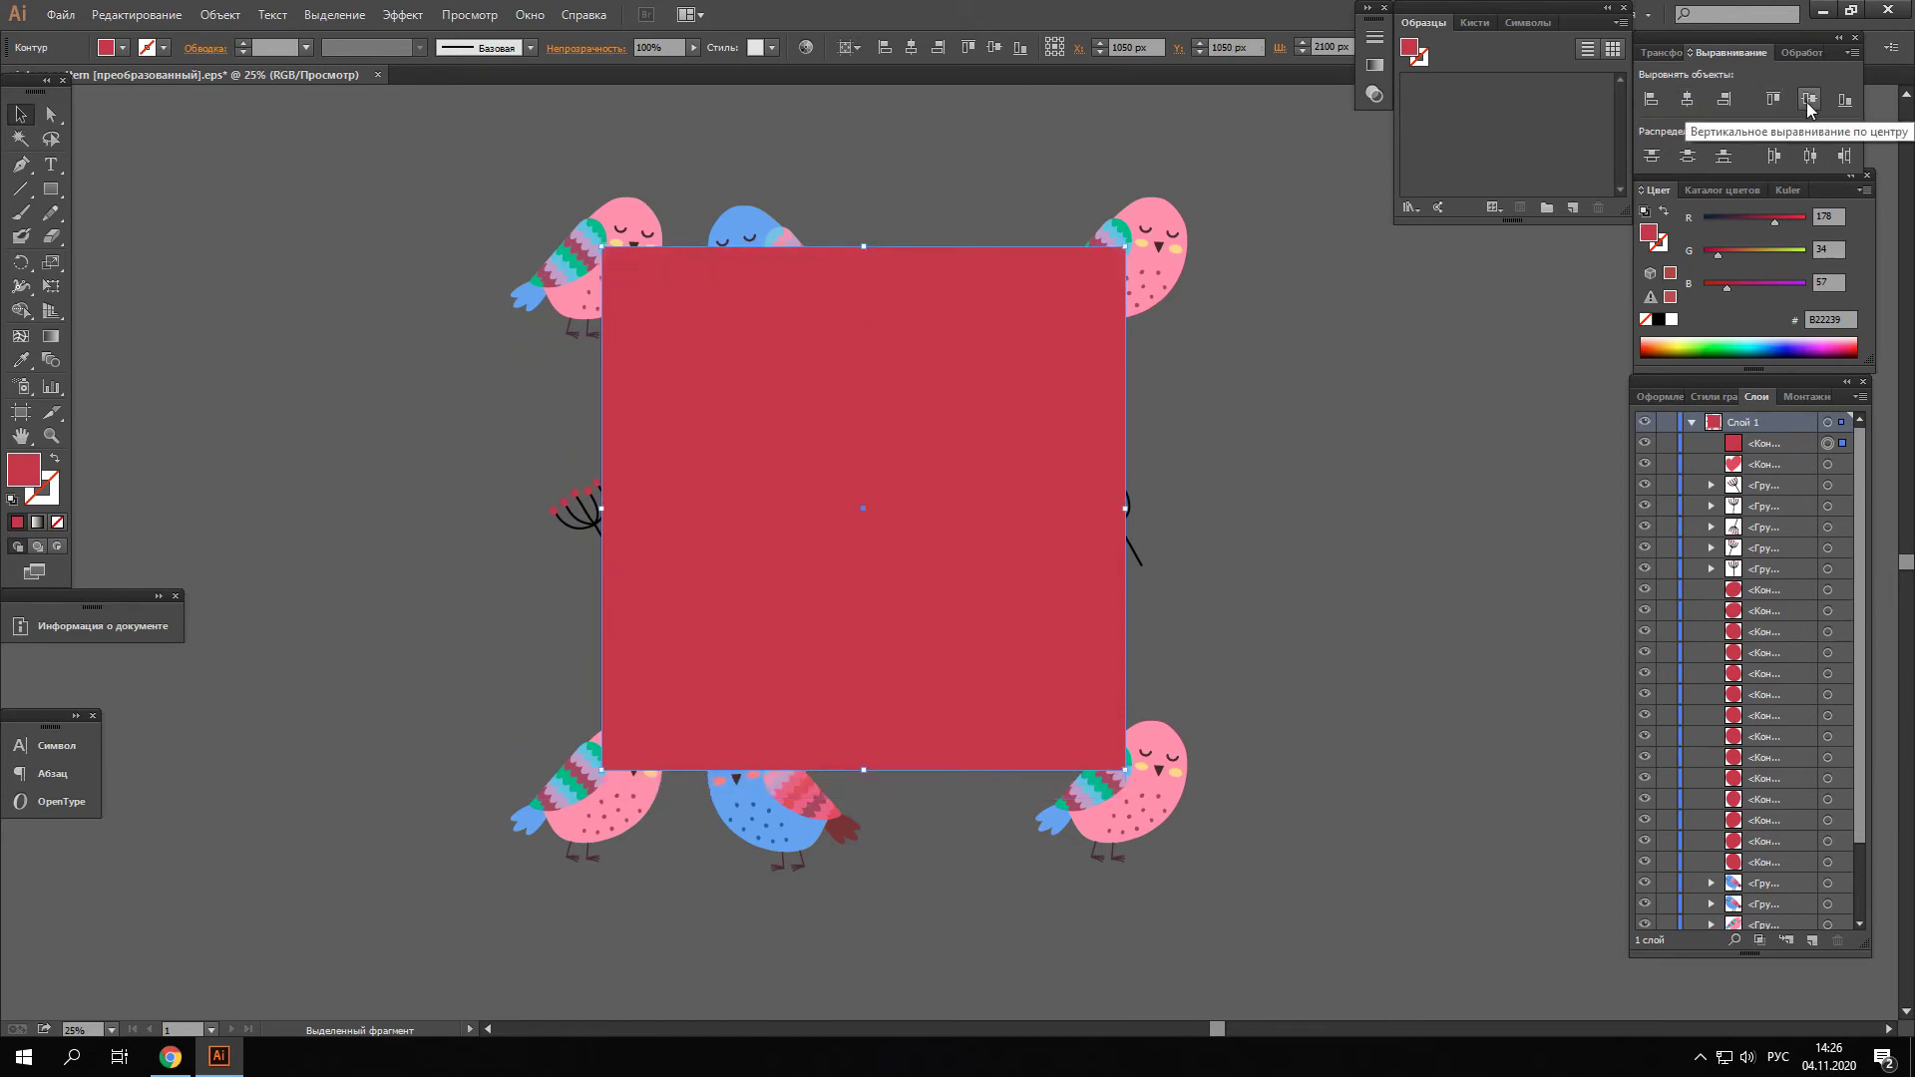
pyautogui.click(1341, 442)
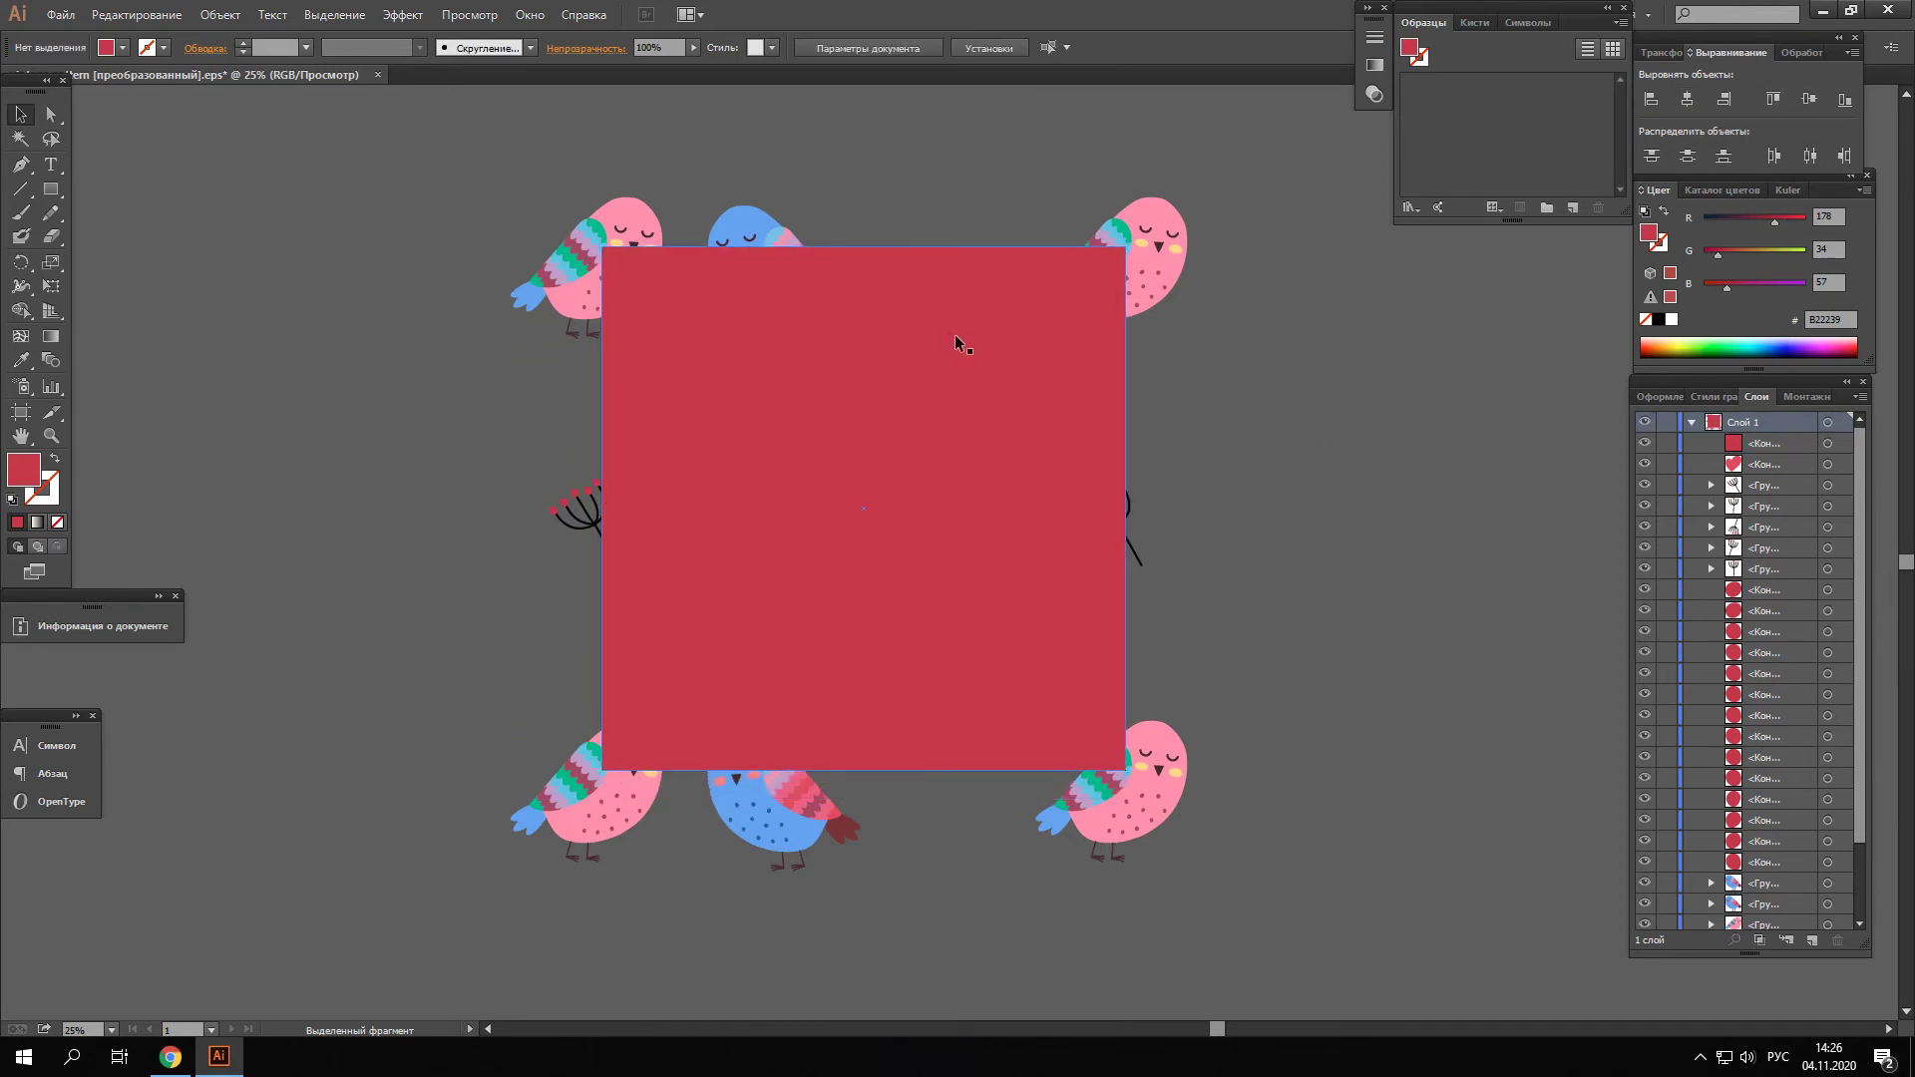
pyautogui.click(1062, 411)
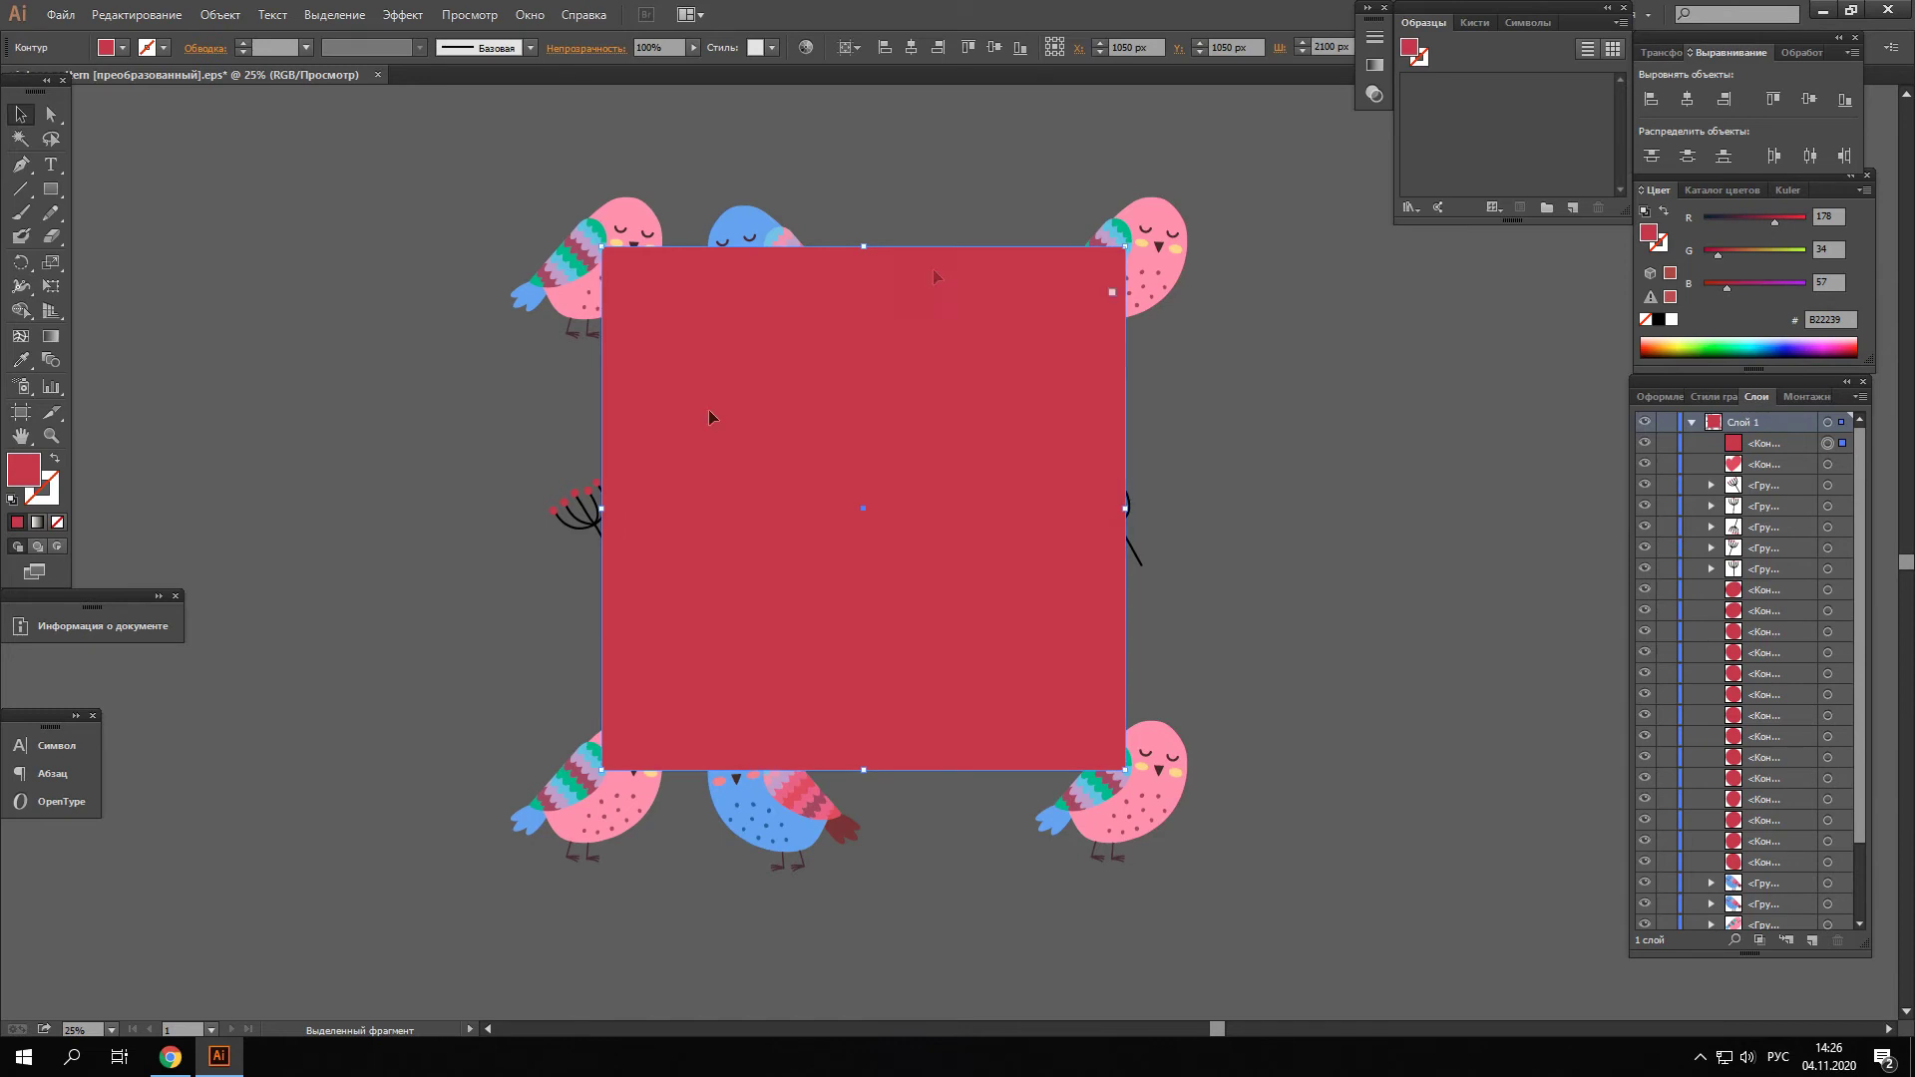
# Fill the covering square with white, then marquee-select it with all bird artwork and right-click
pyautogui.click(1664, 319)
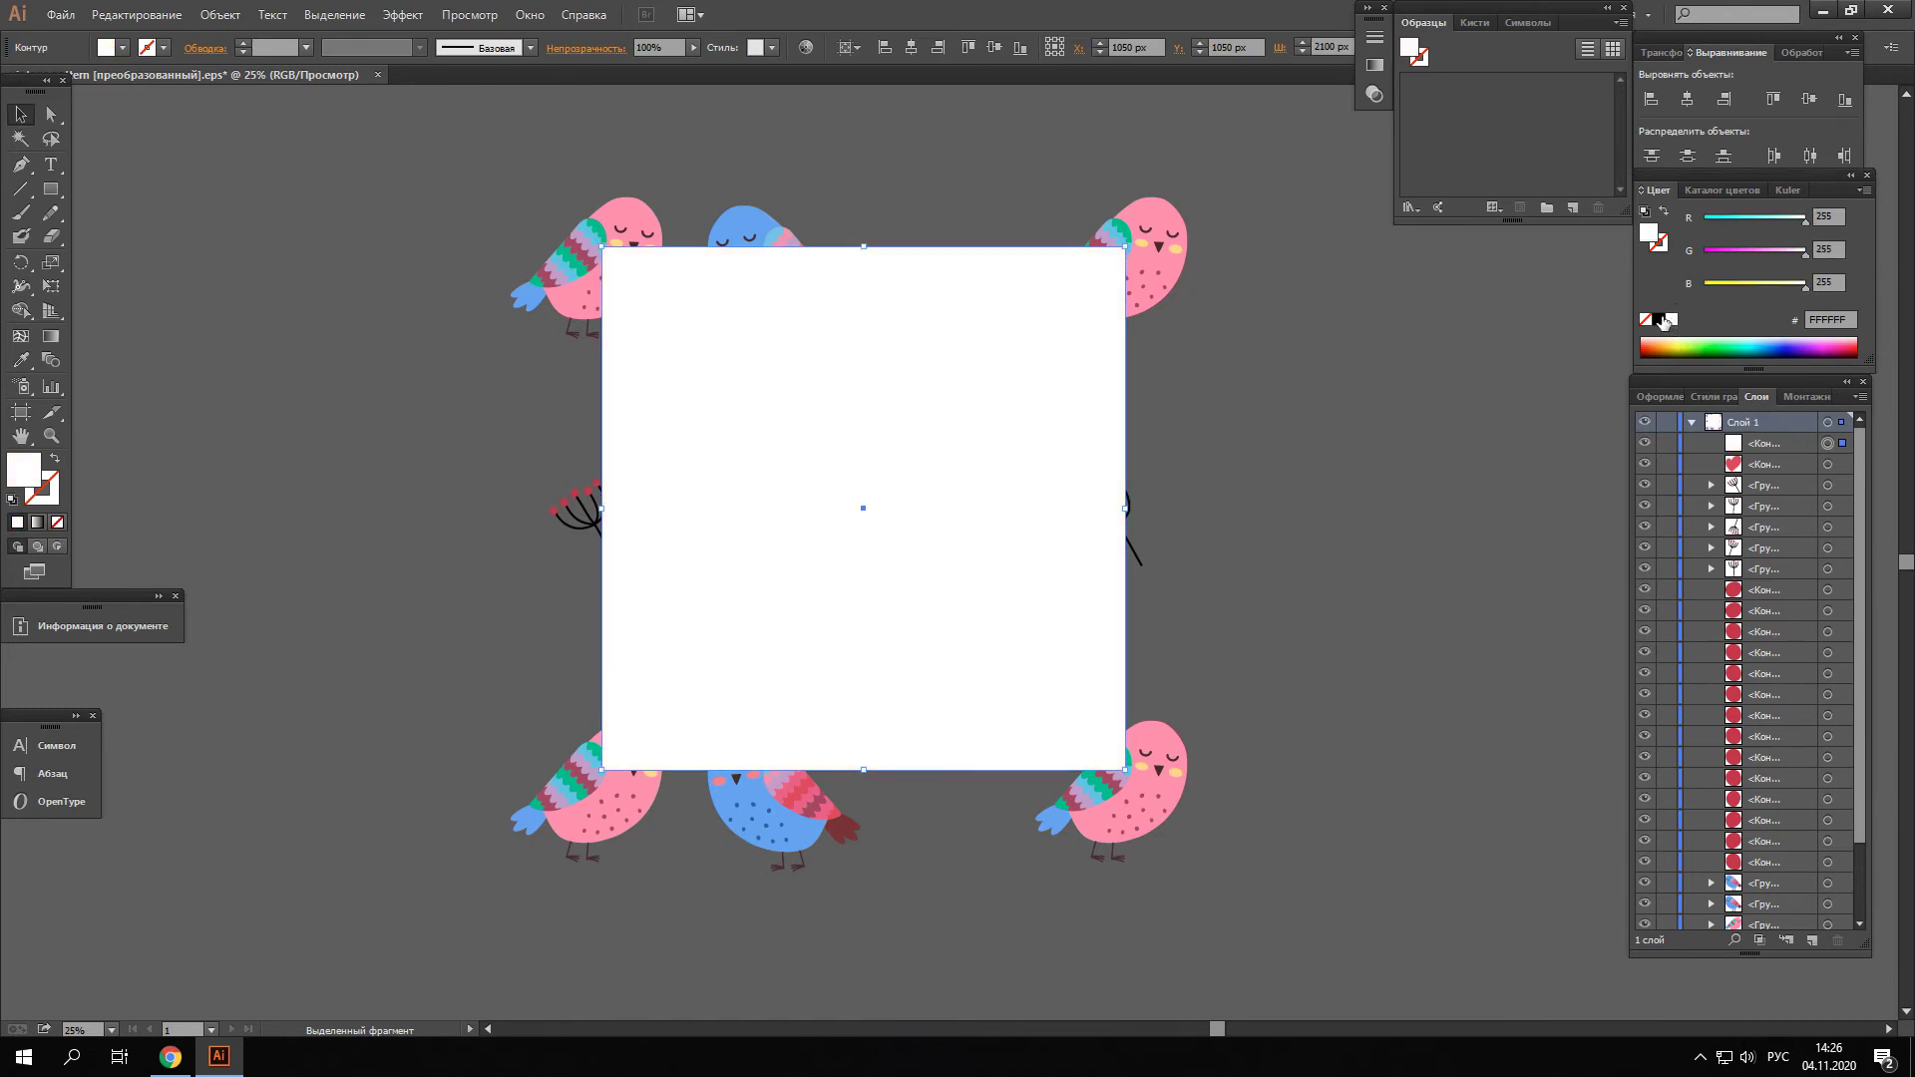
pyautogui.click(1658, 319)
pyautogui.click(1236, 323)
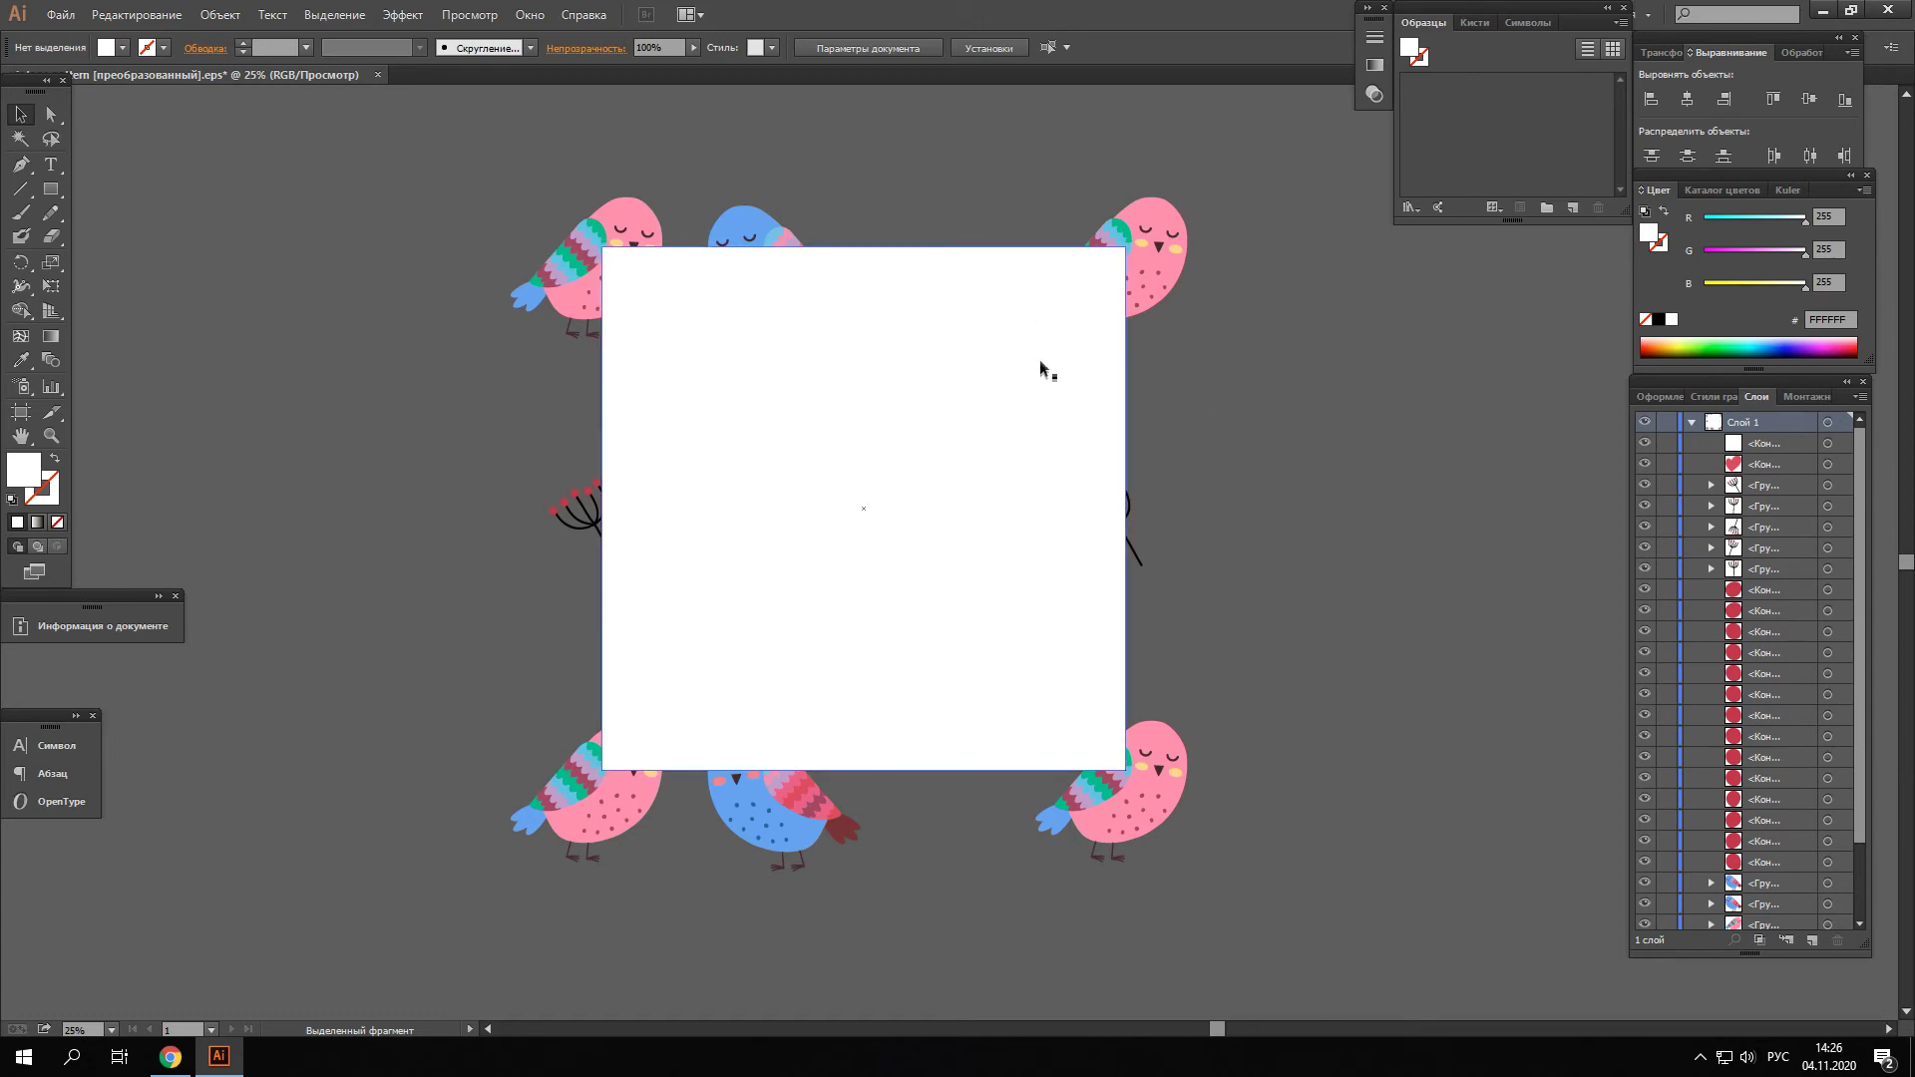
pyautogui.click(889, 341)
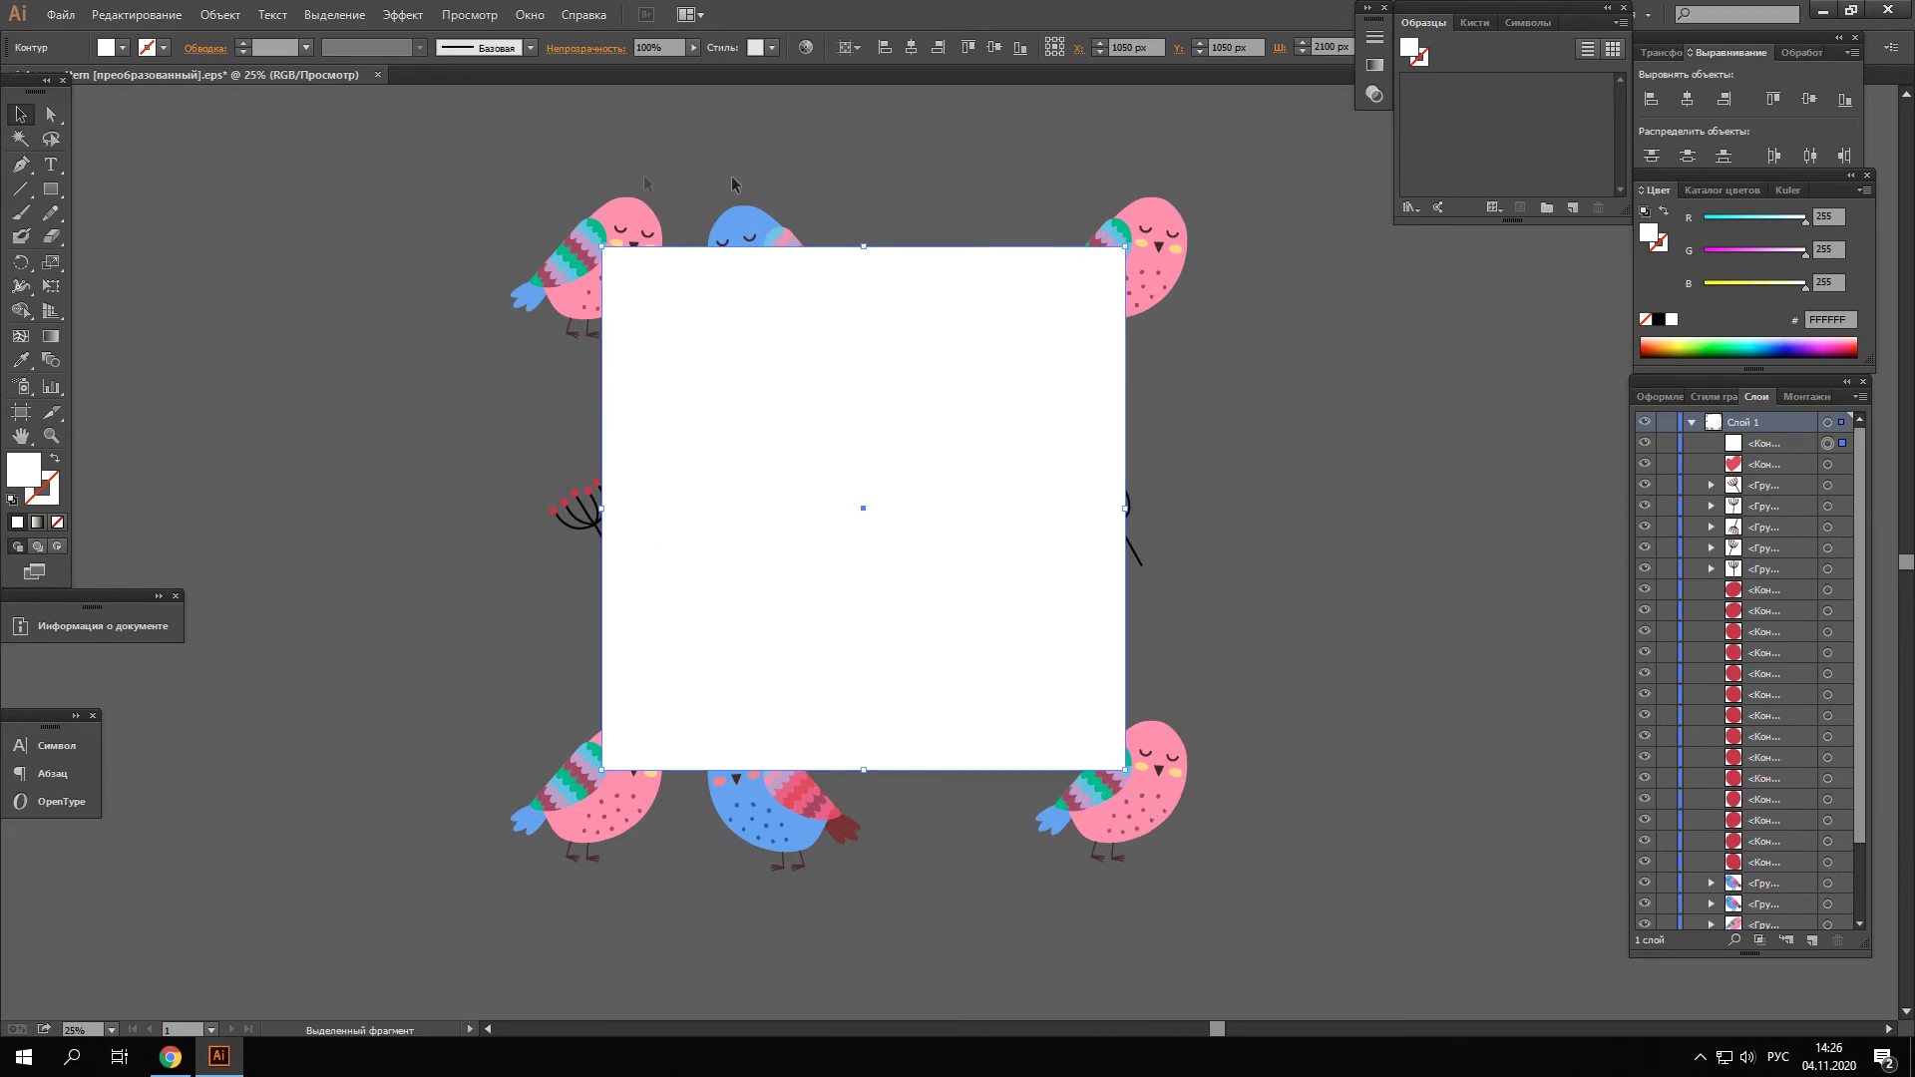
pyautogui.moveTo(1287, 177); pyautogui.dragTo(492, 911)
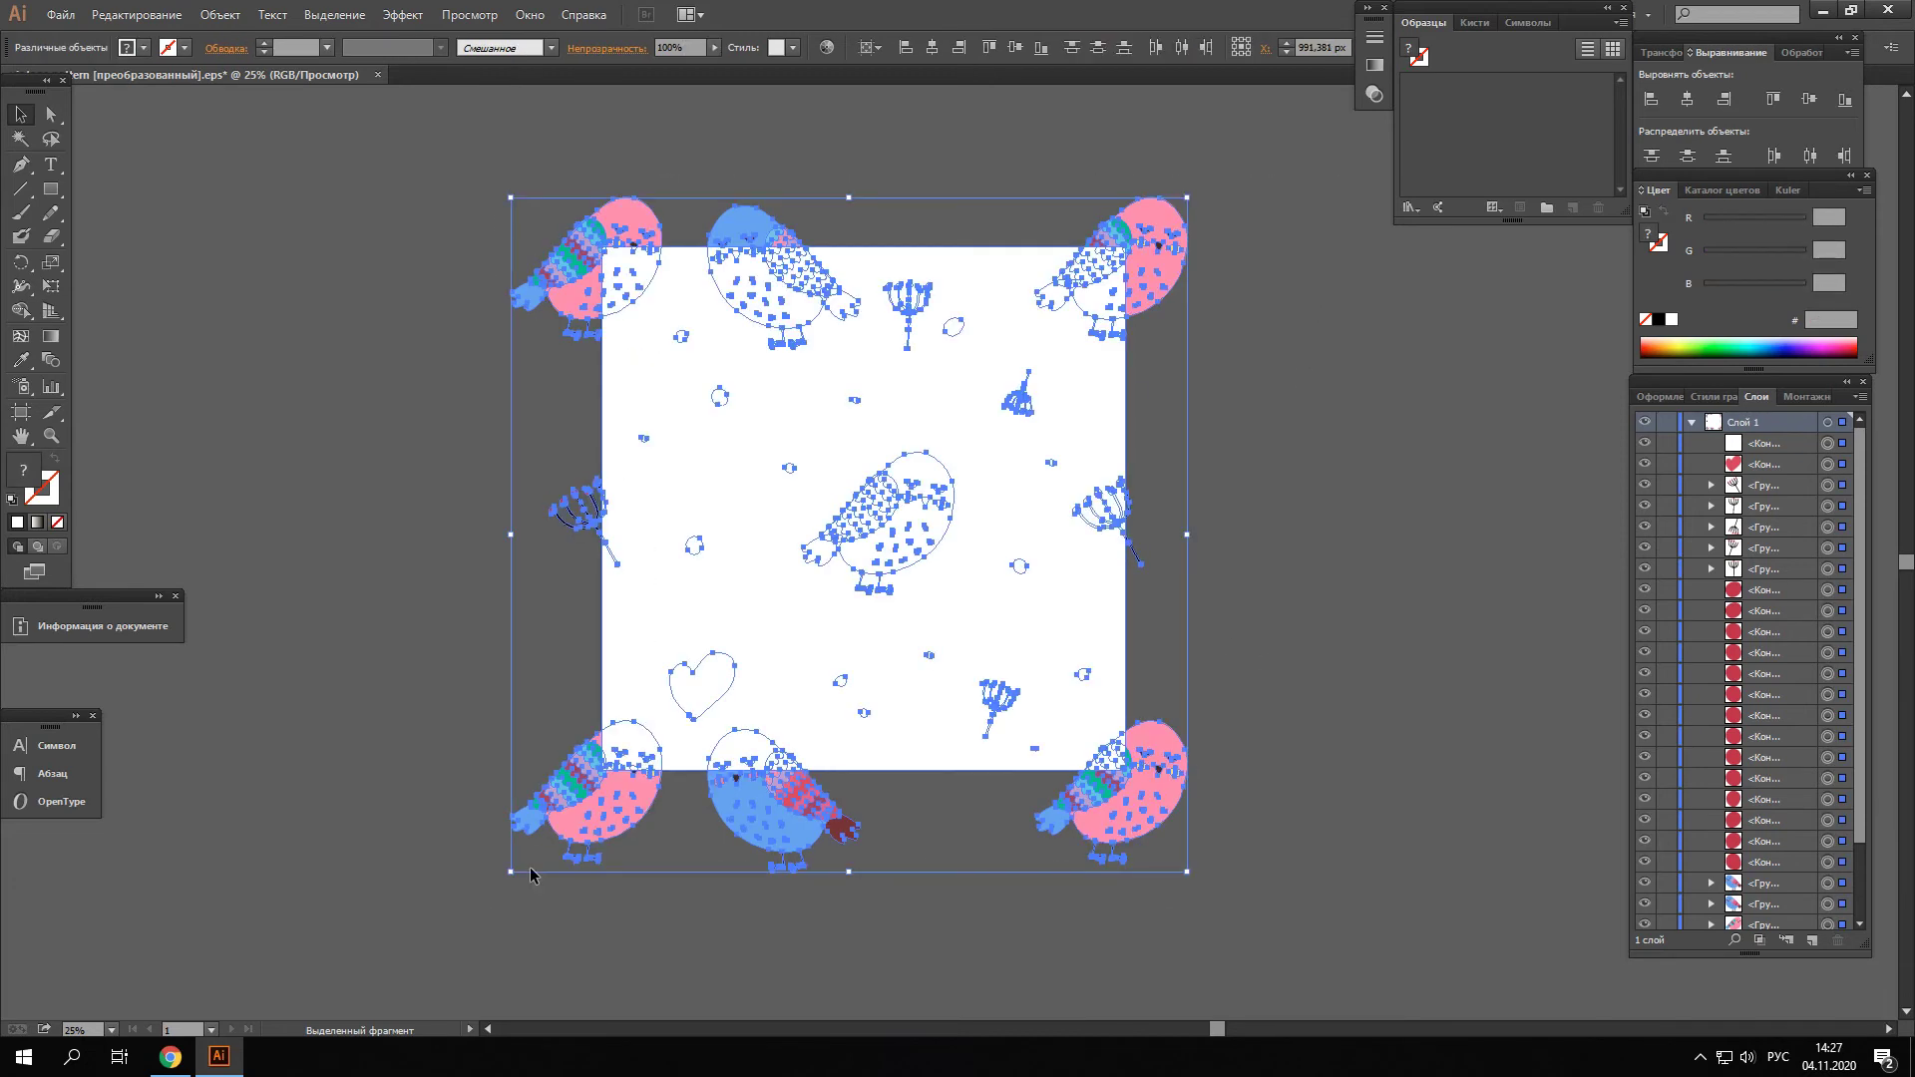
pyautogui.rightClick(811, 462)
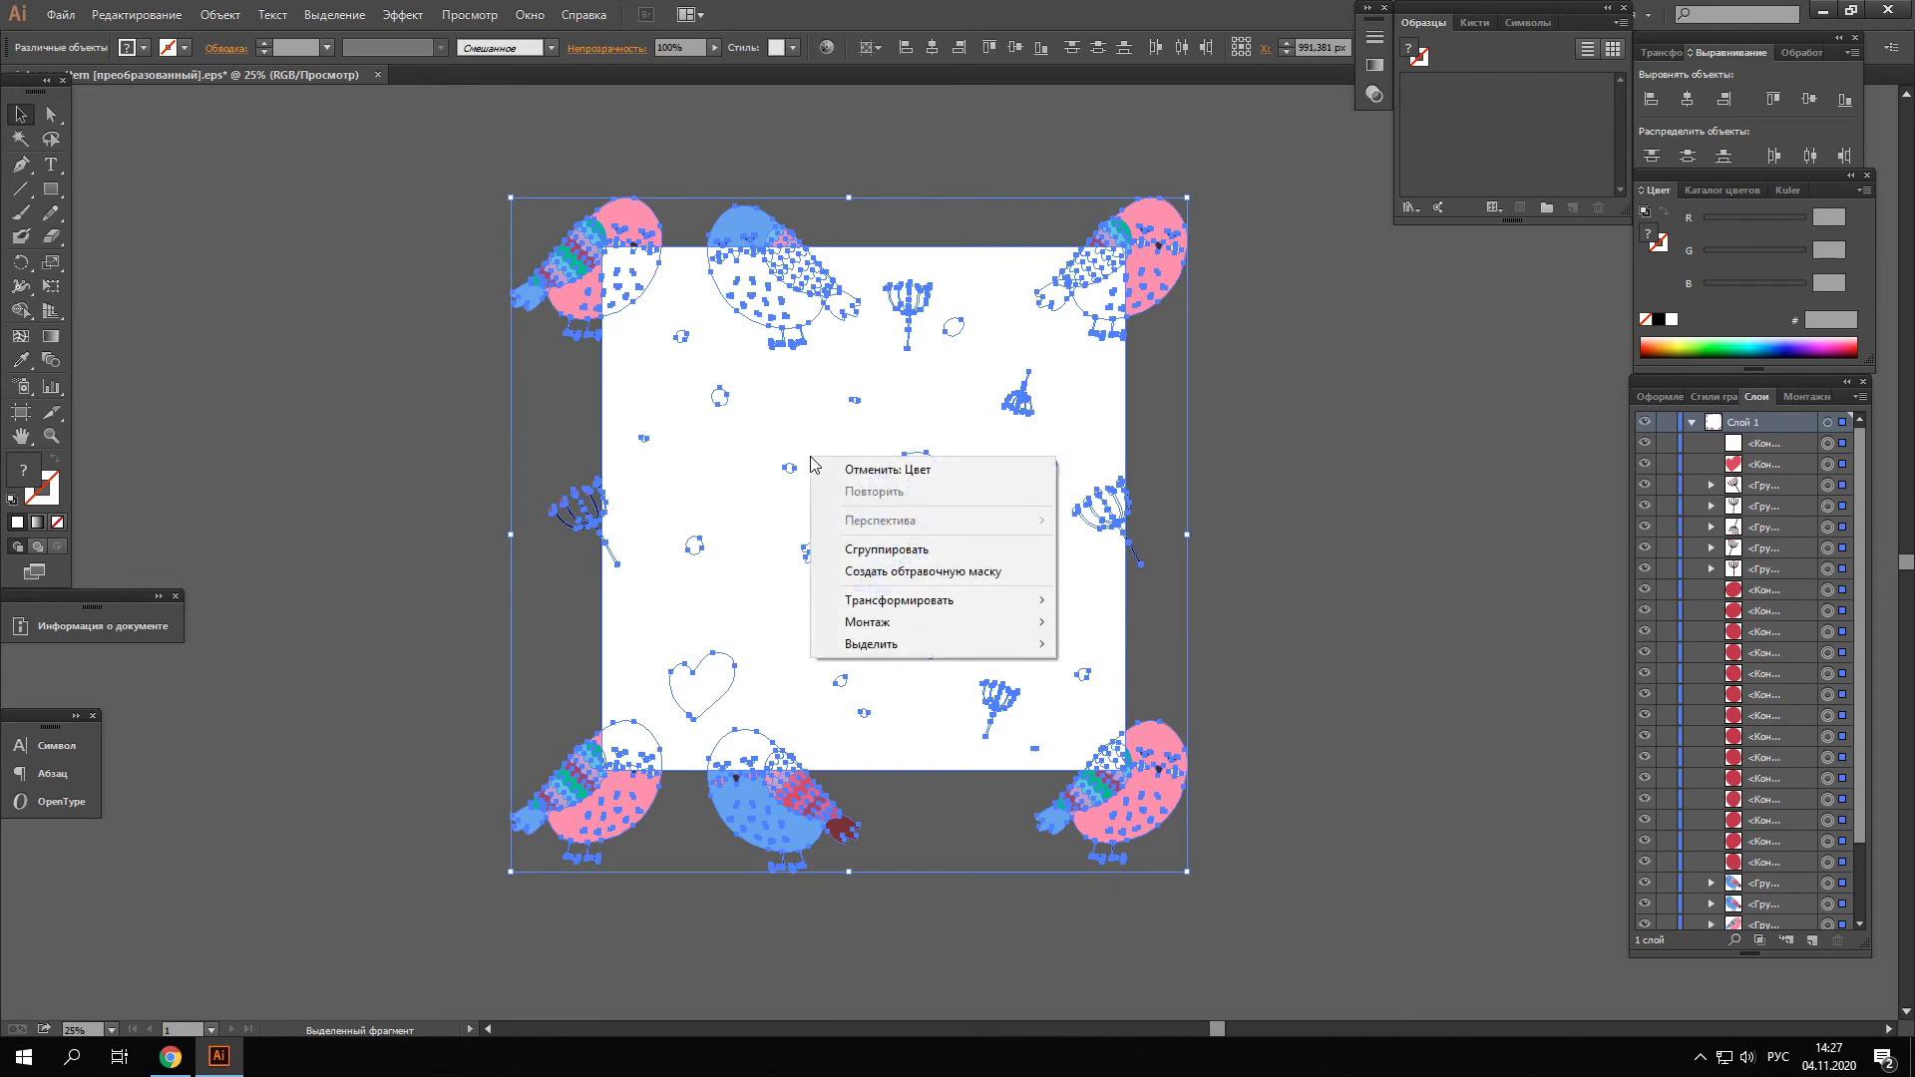
# Apply Make Clipping Mask to the selection and expand the clipped group in Layers
pyautogui.click(886, 572)
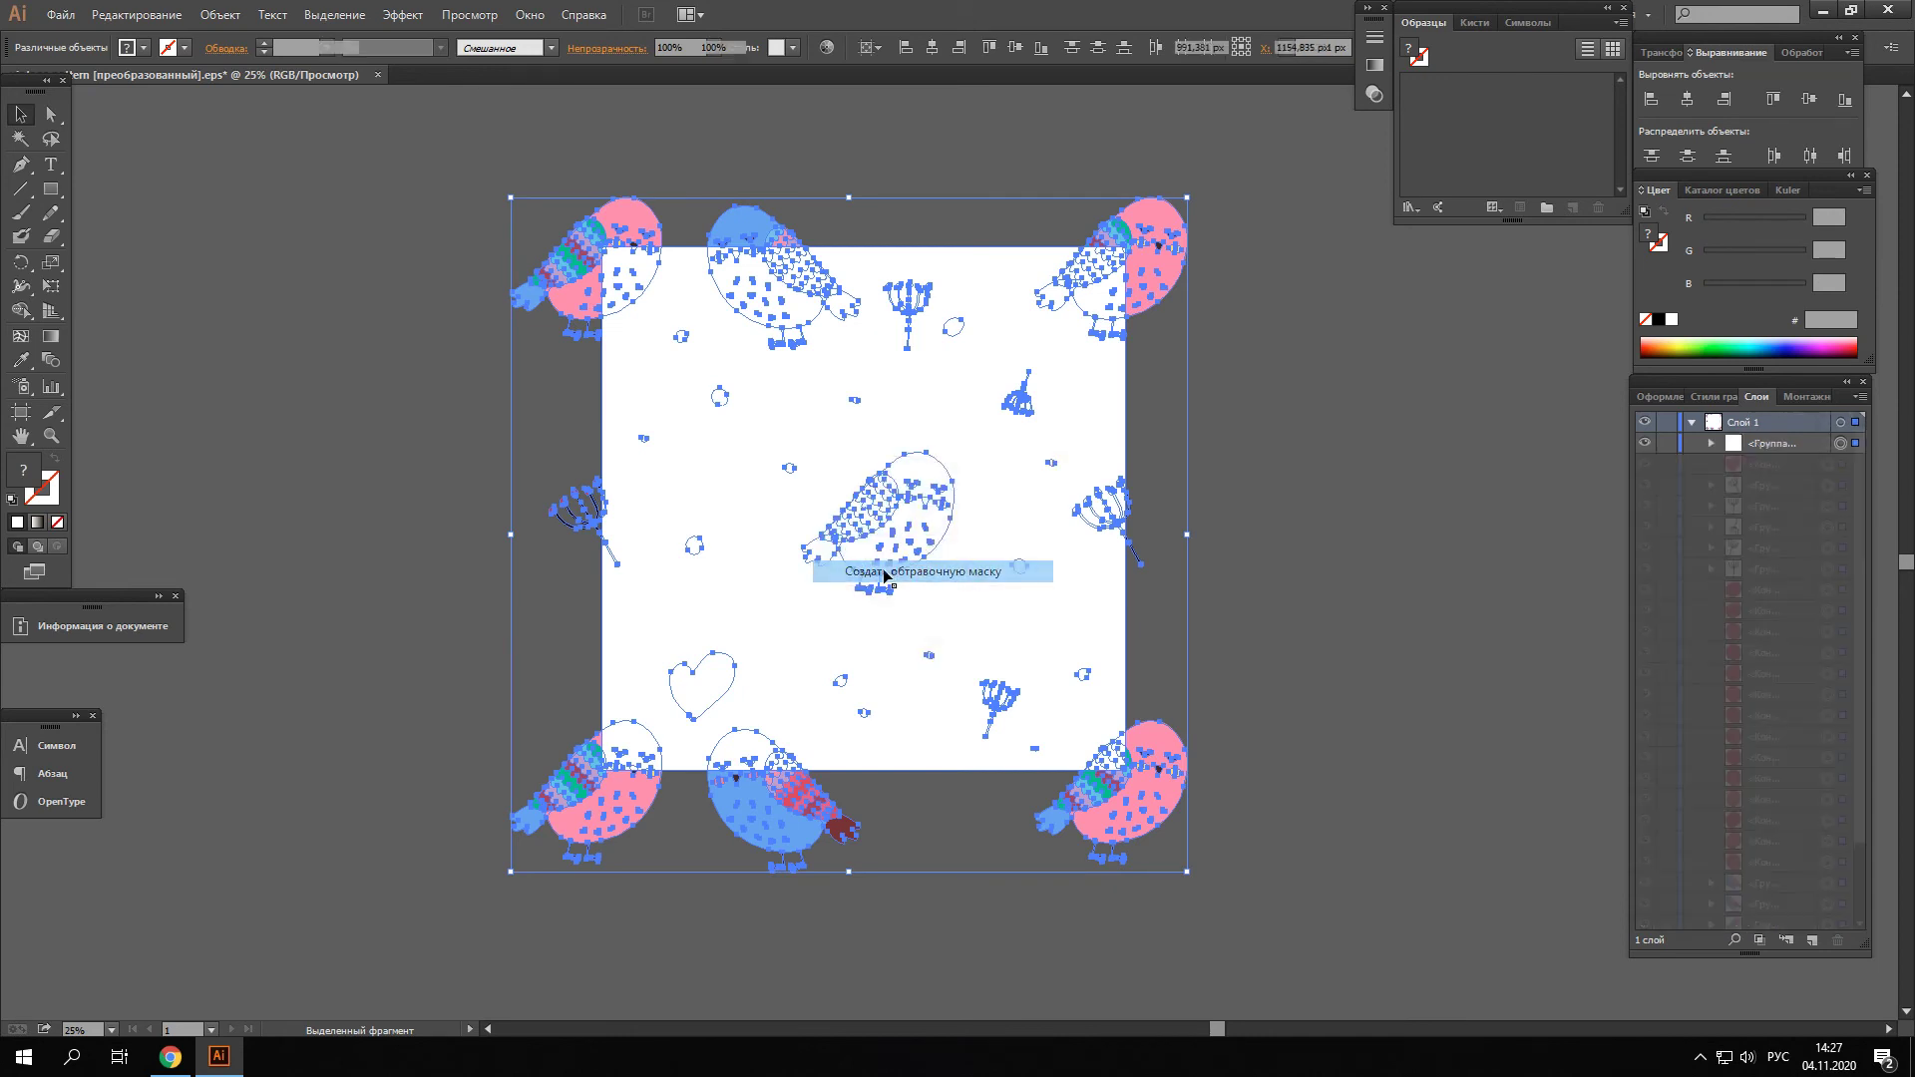
pyautogui.click(519, 474)
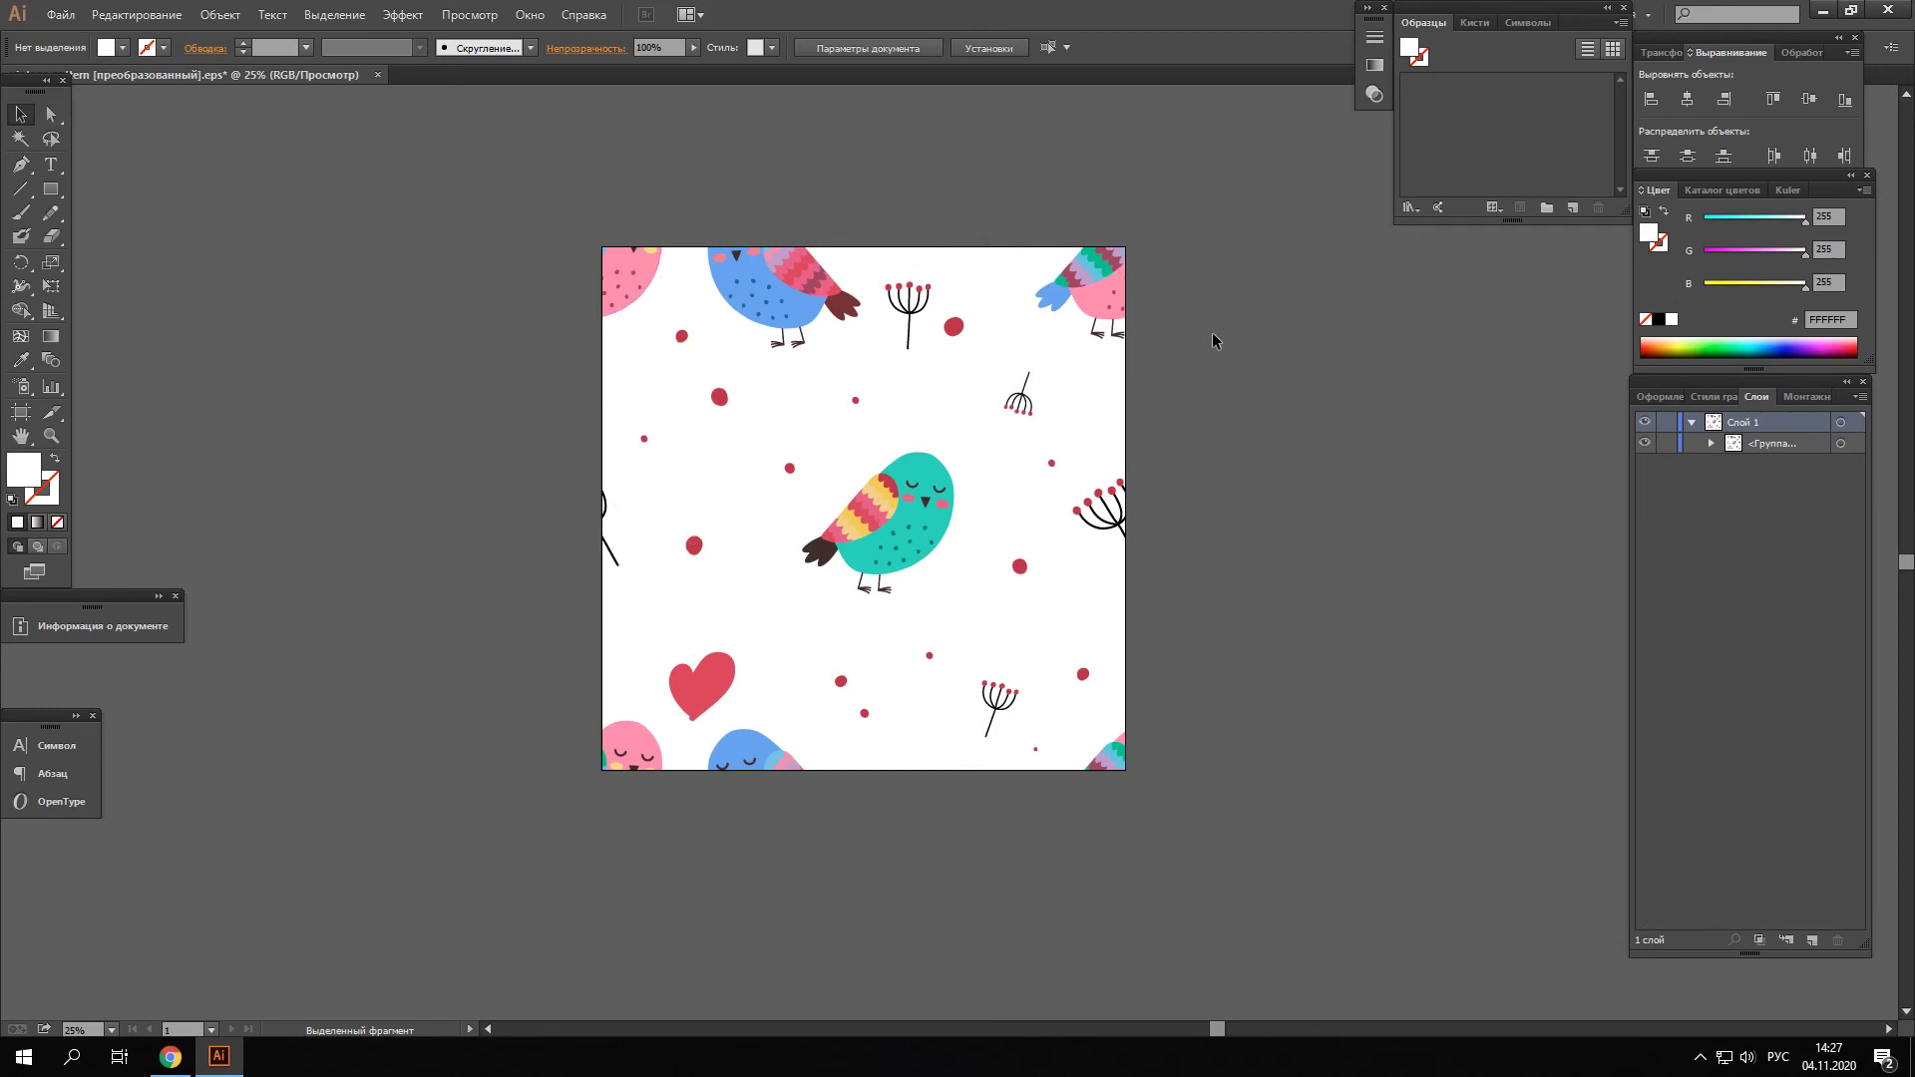
pyautogui.click(1710, 443)
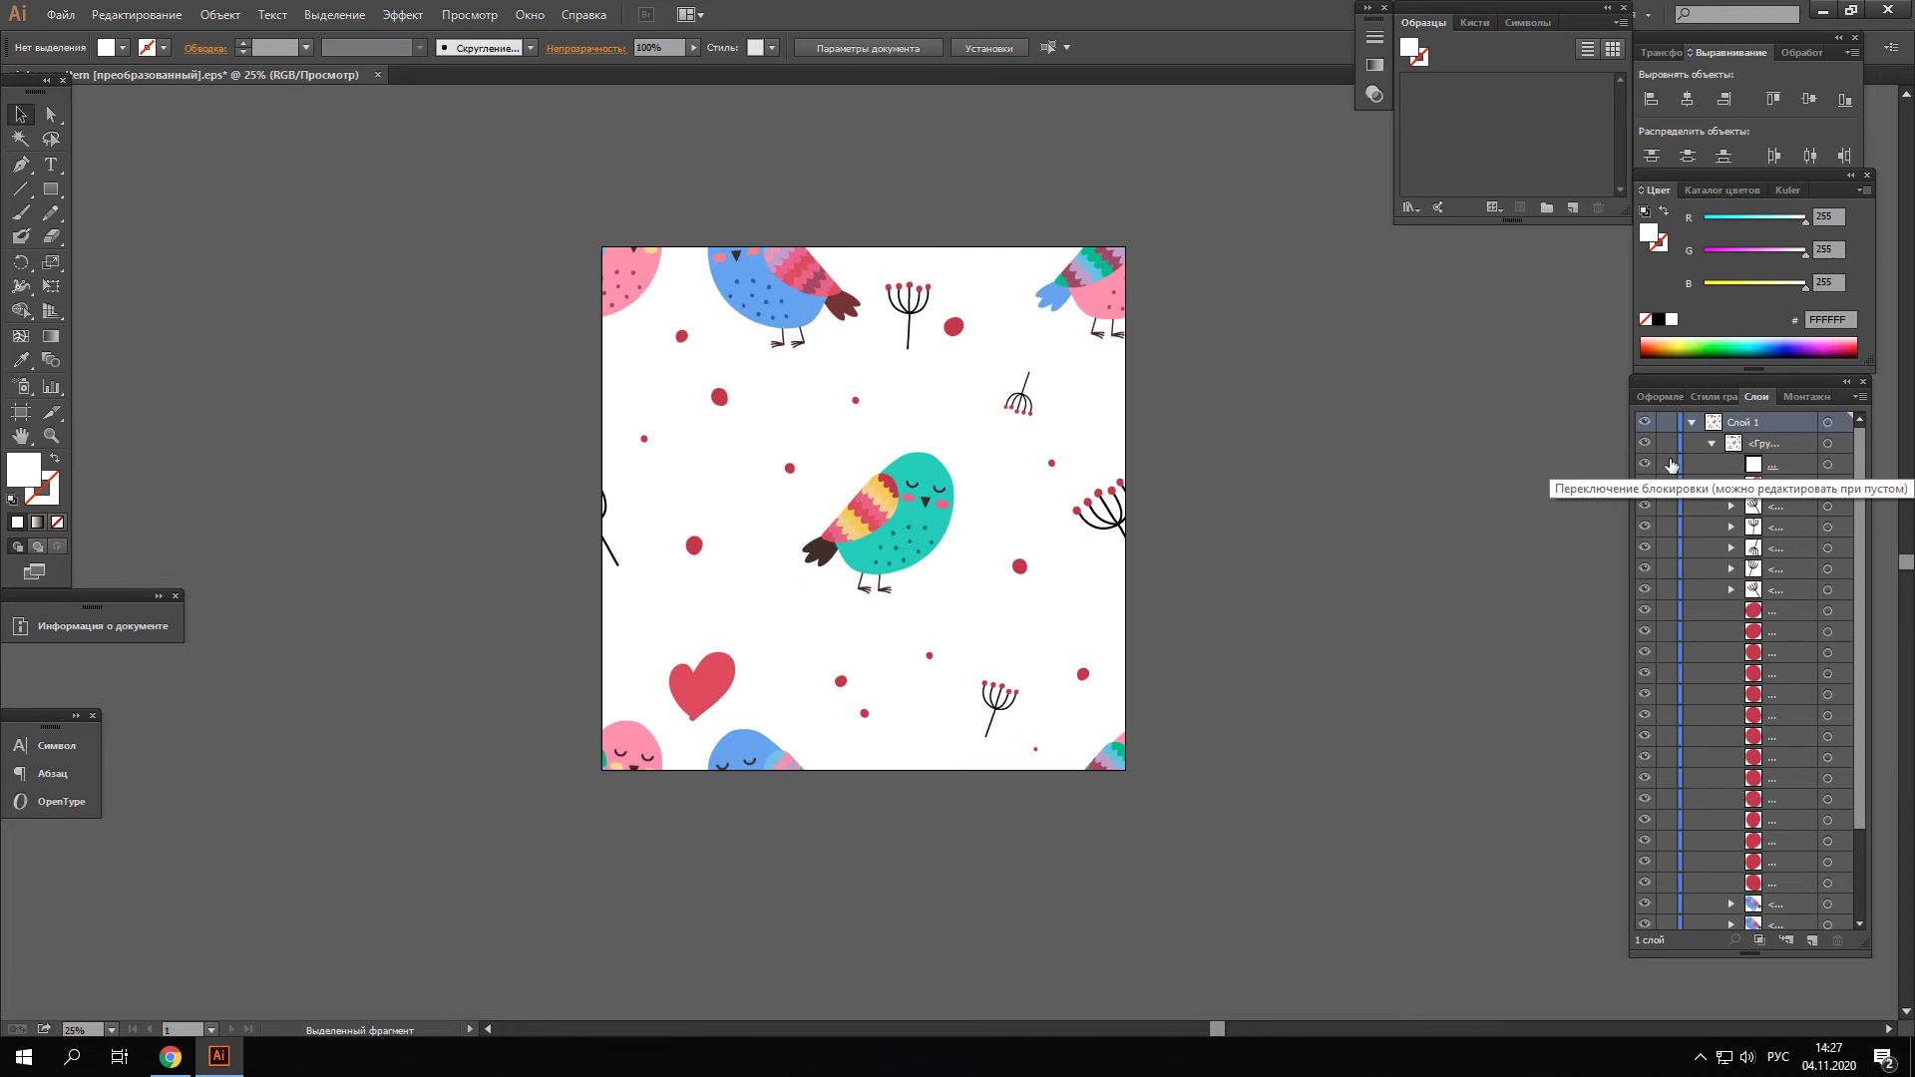
# Apply Pathfinder Trim to the clipped tile group, then expand it in Layers and deselect
pyautogui.click(1710, 445)
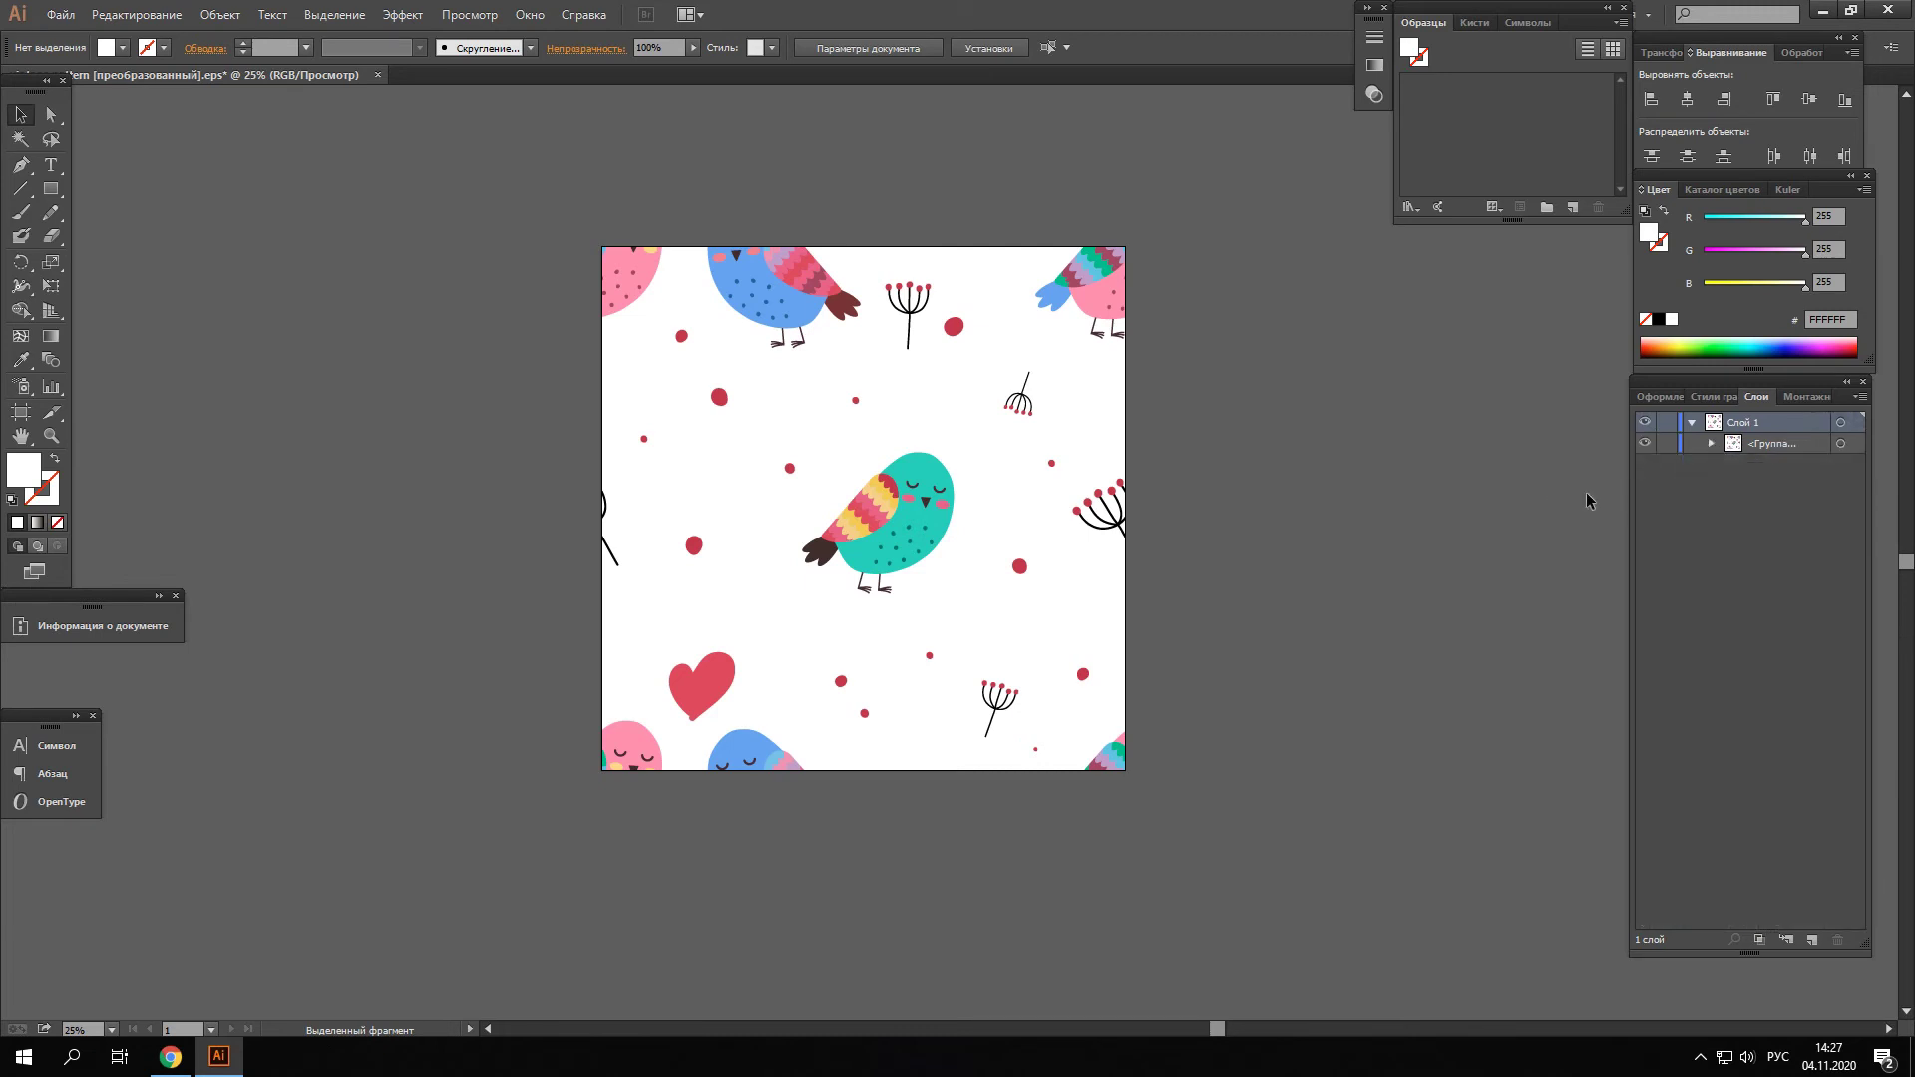
pyautogui.click(890, 457)
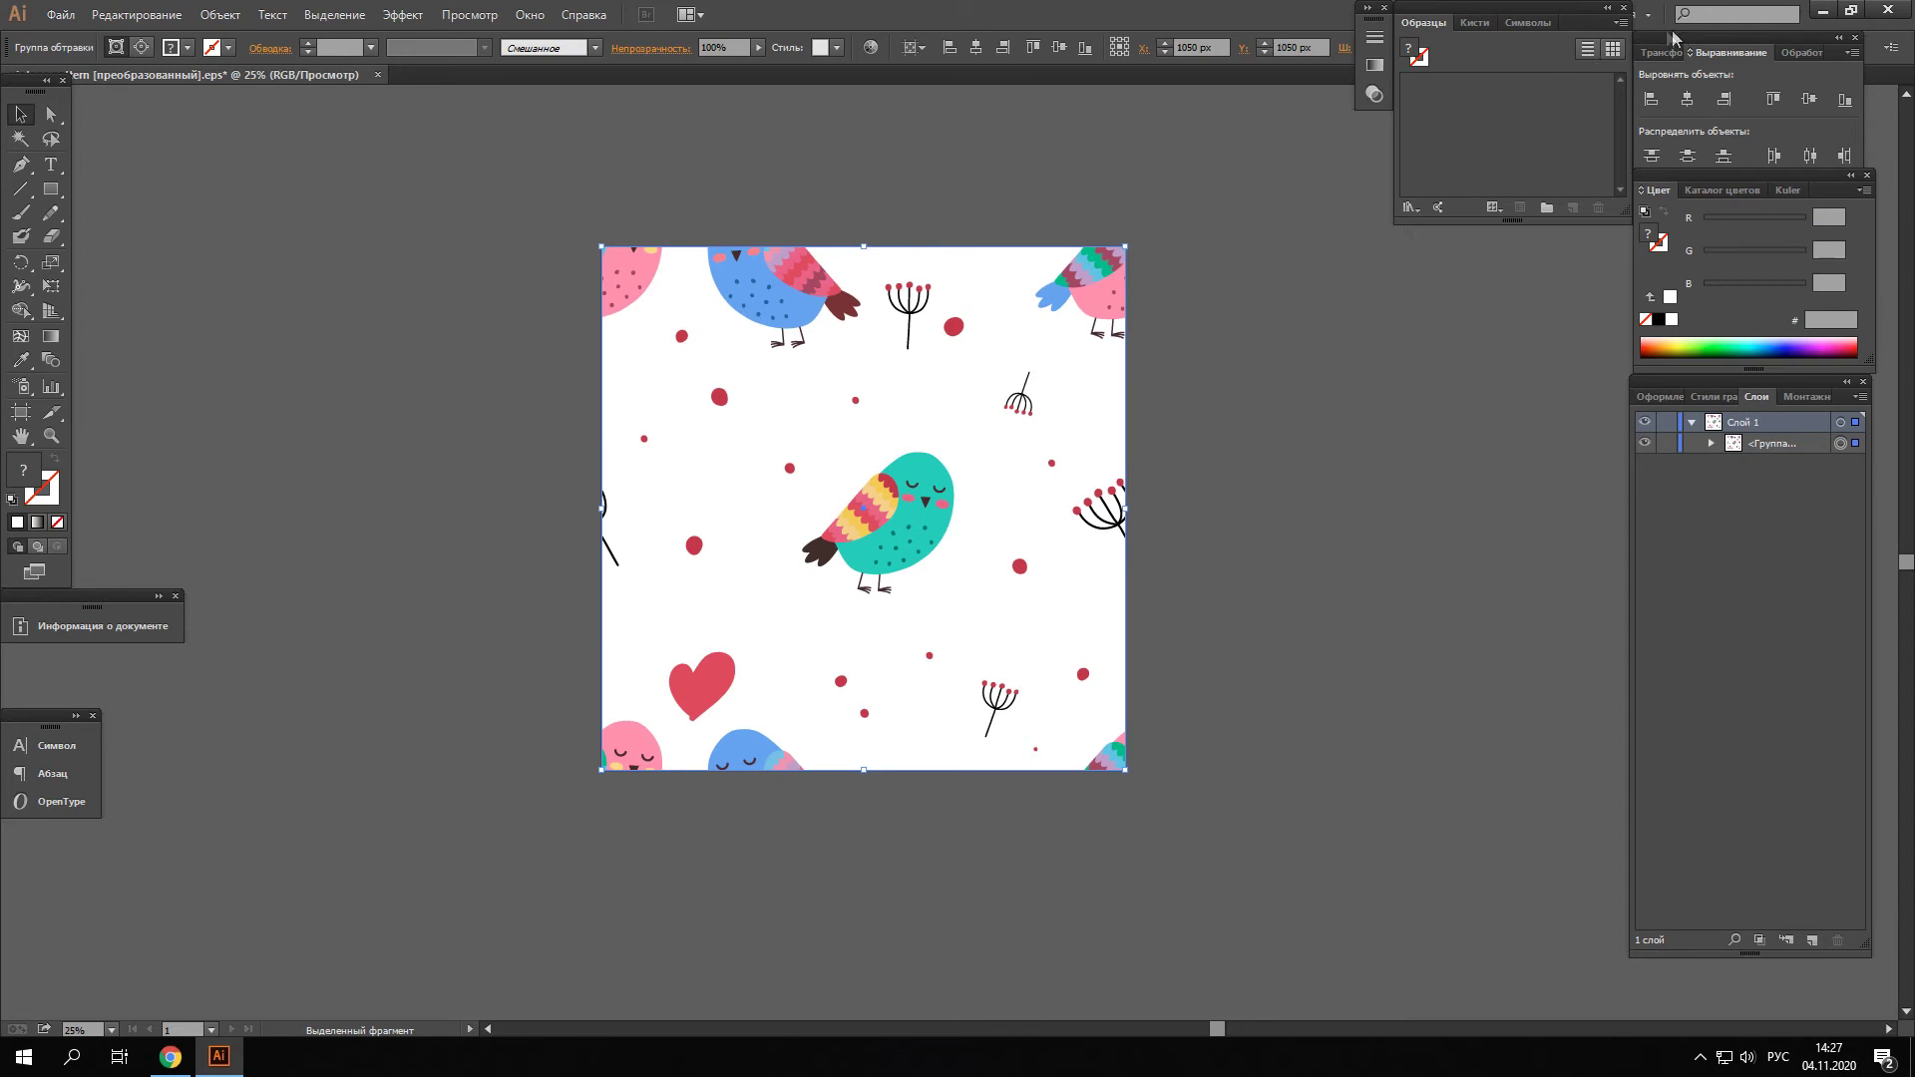
pyautogui.click(1797, 55)
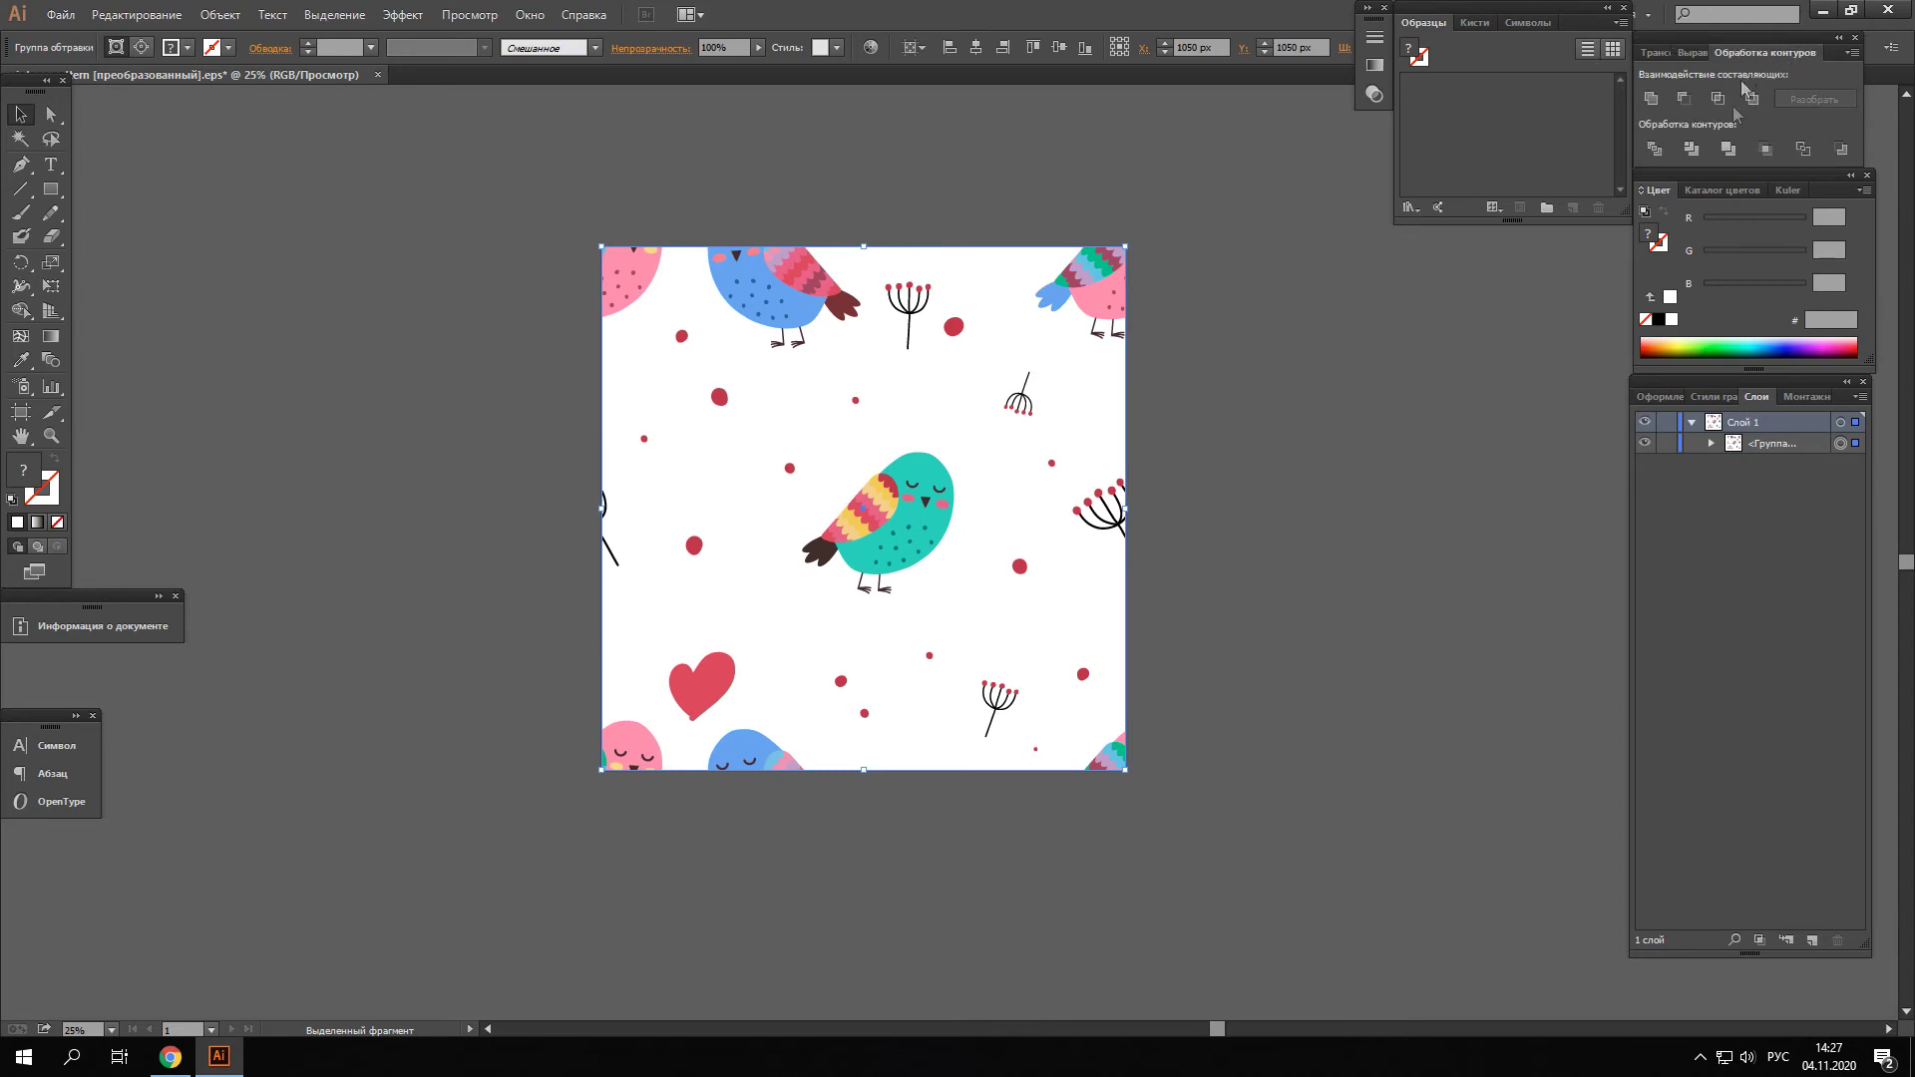
pyautogui.click(1692, 150)
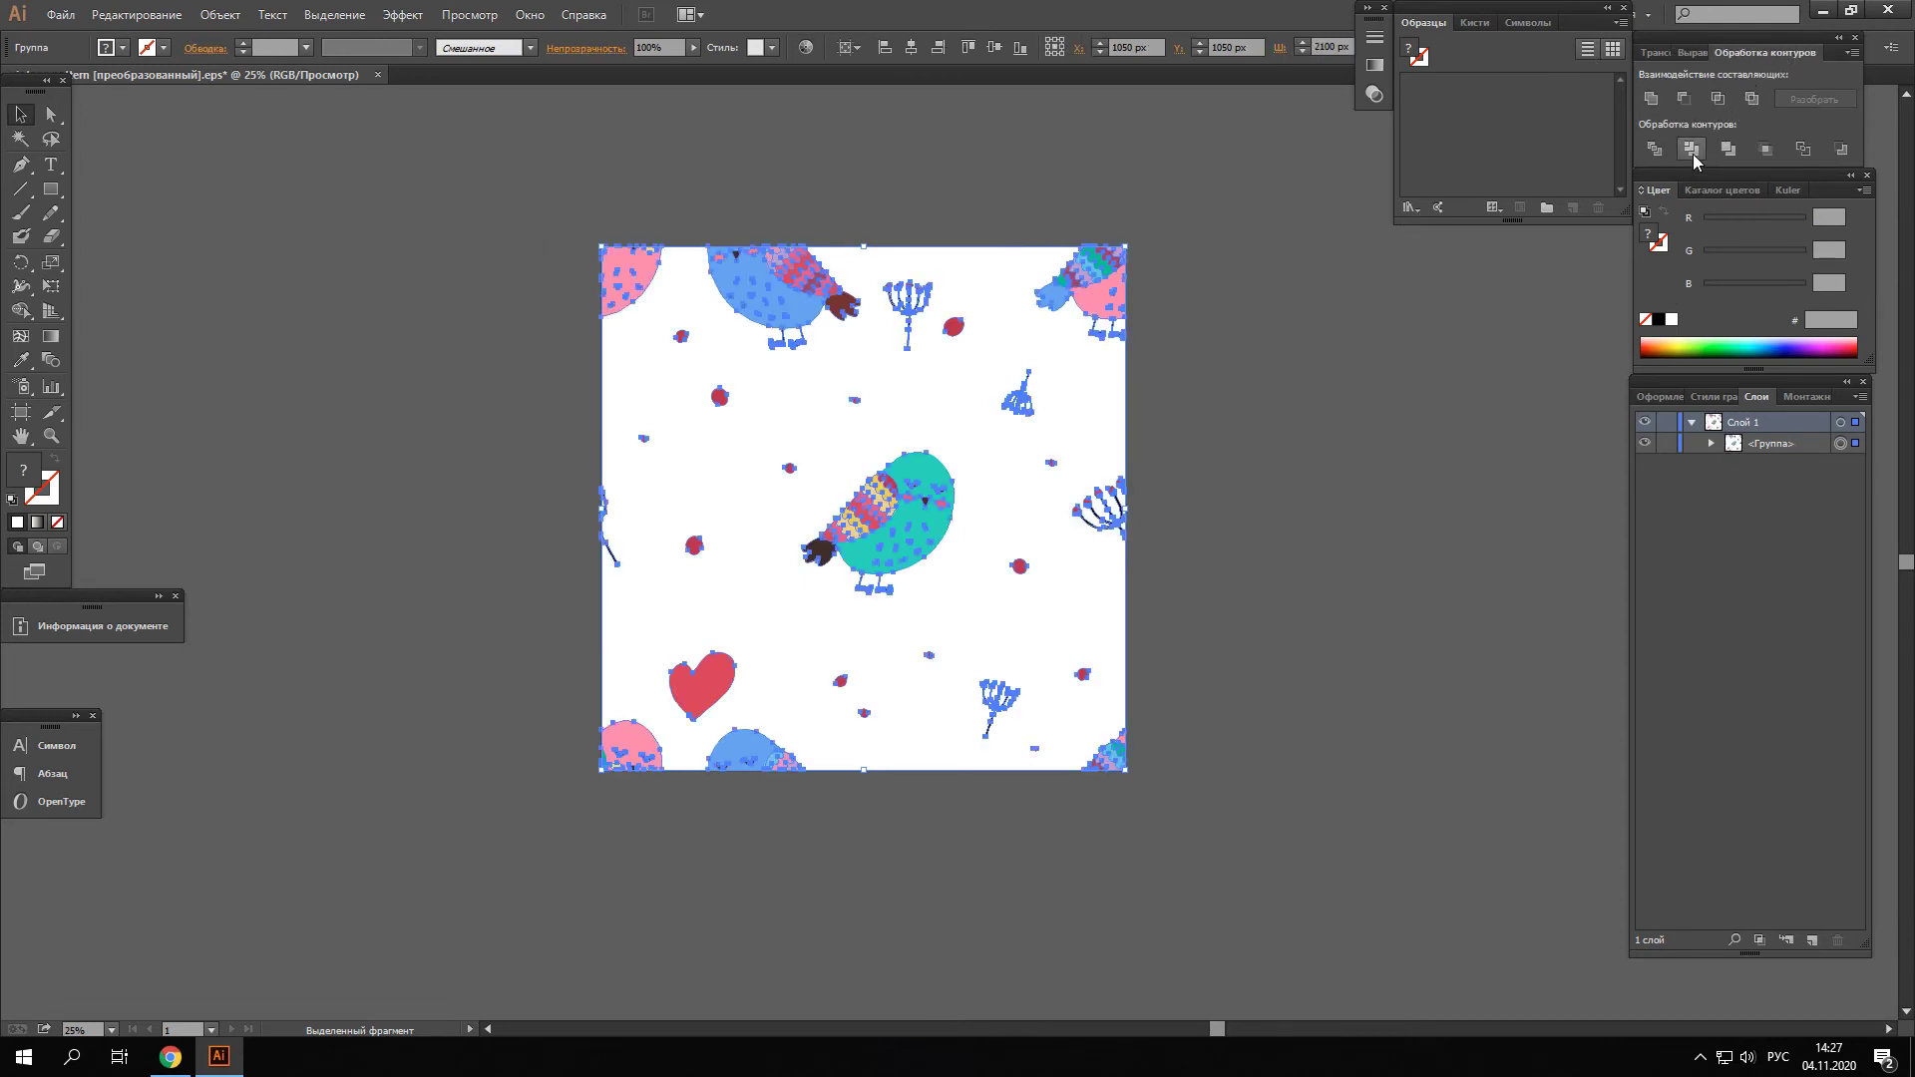
pyautogui.click(1712, 444)
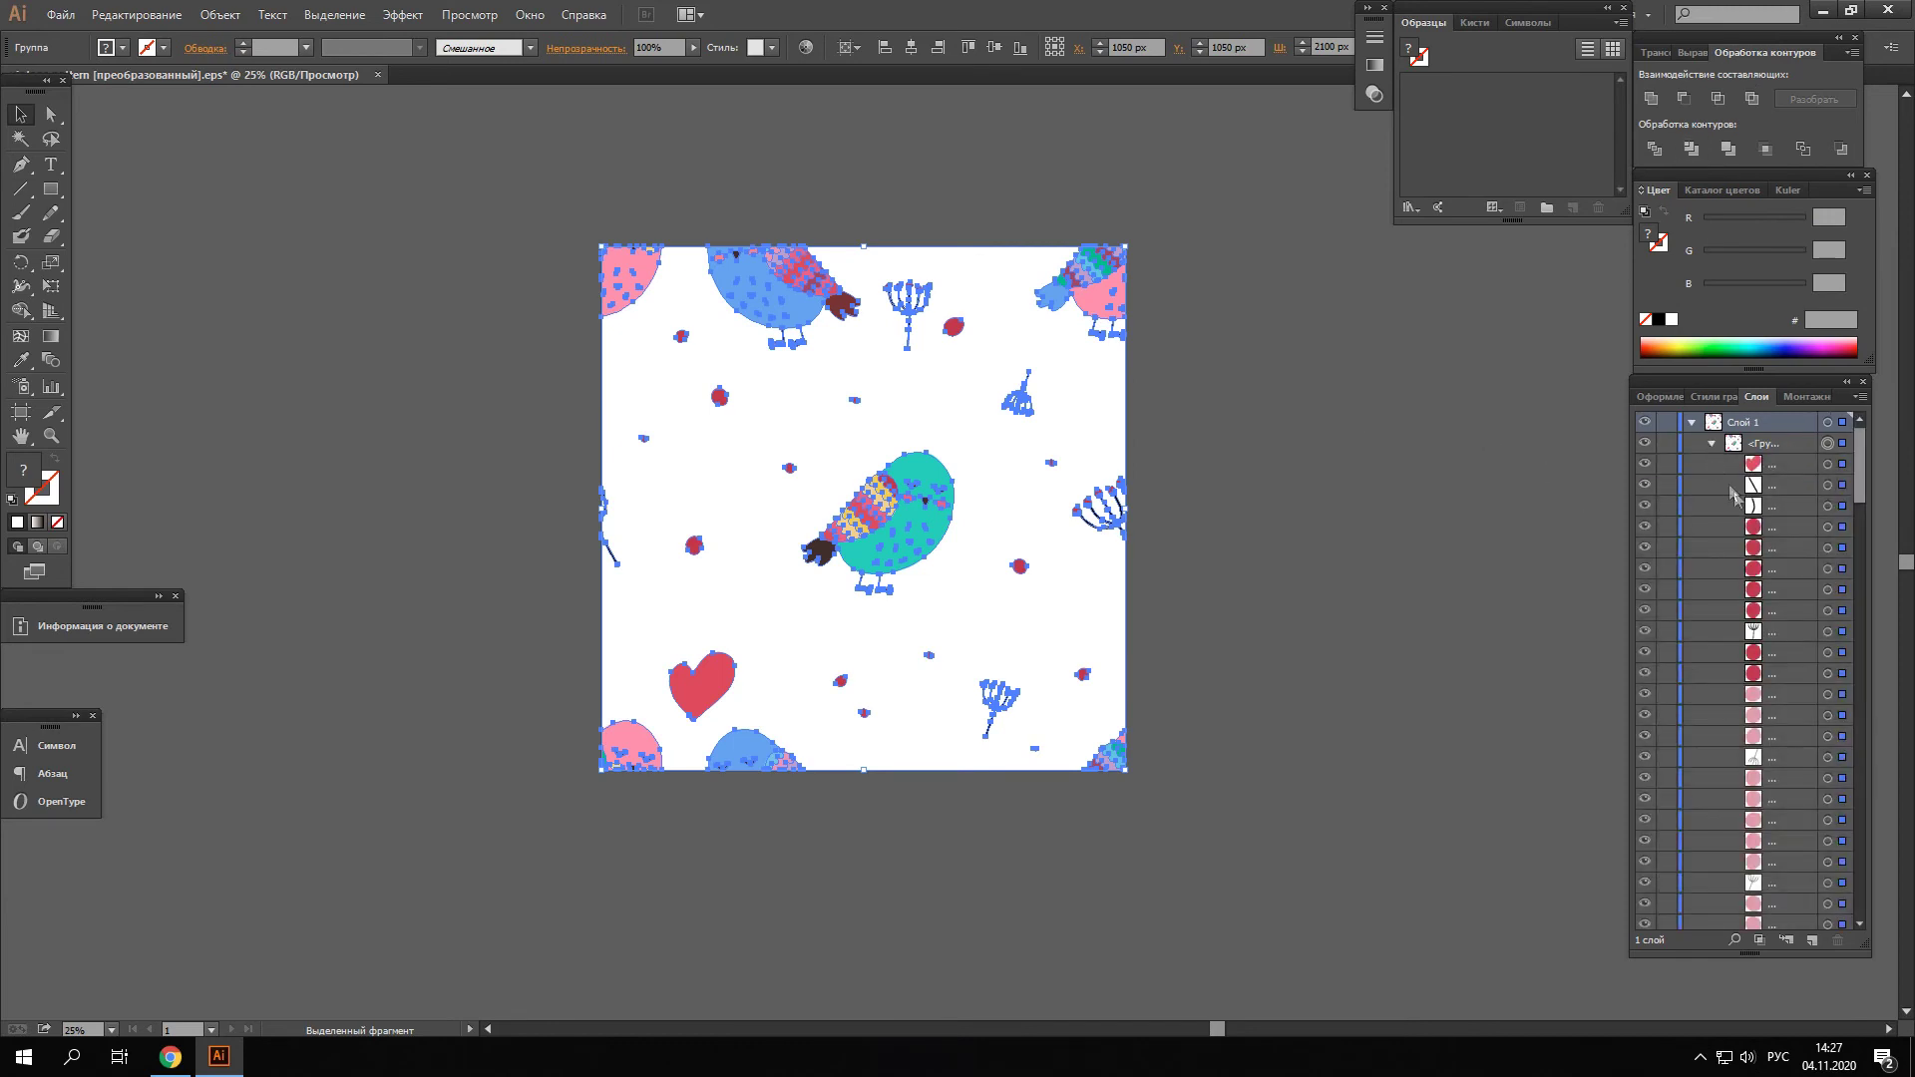
pyautogui.click(1135, 289)
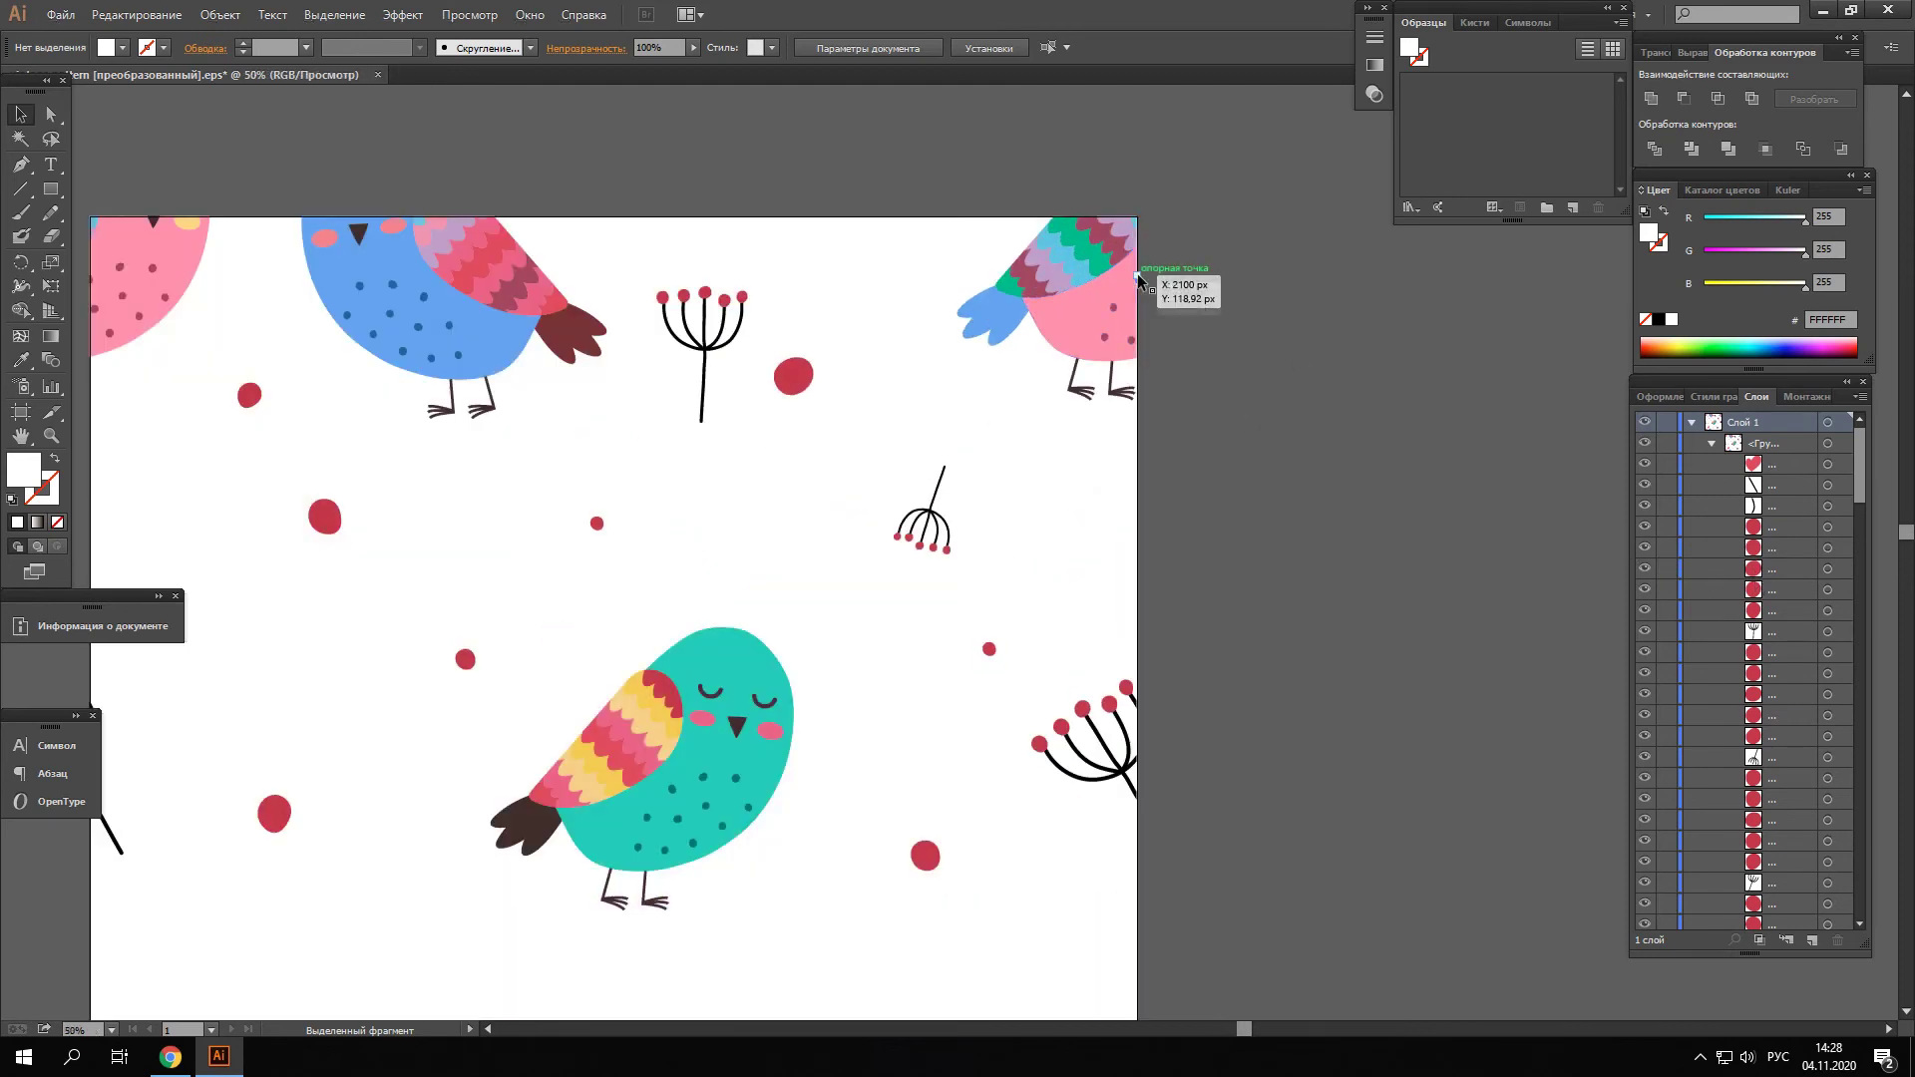
pyautogui.moveTo(1125, 280); pyautogui.dragTo(1137, 279)
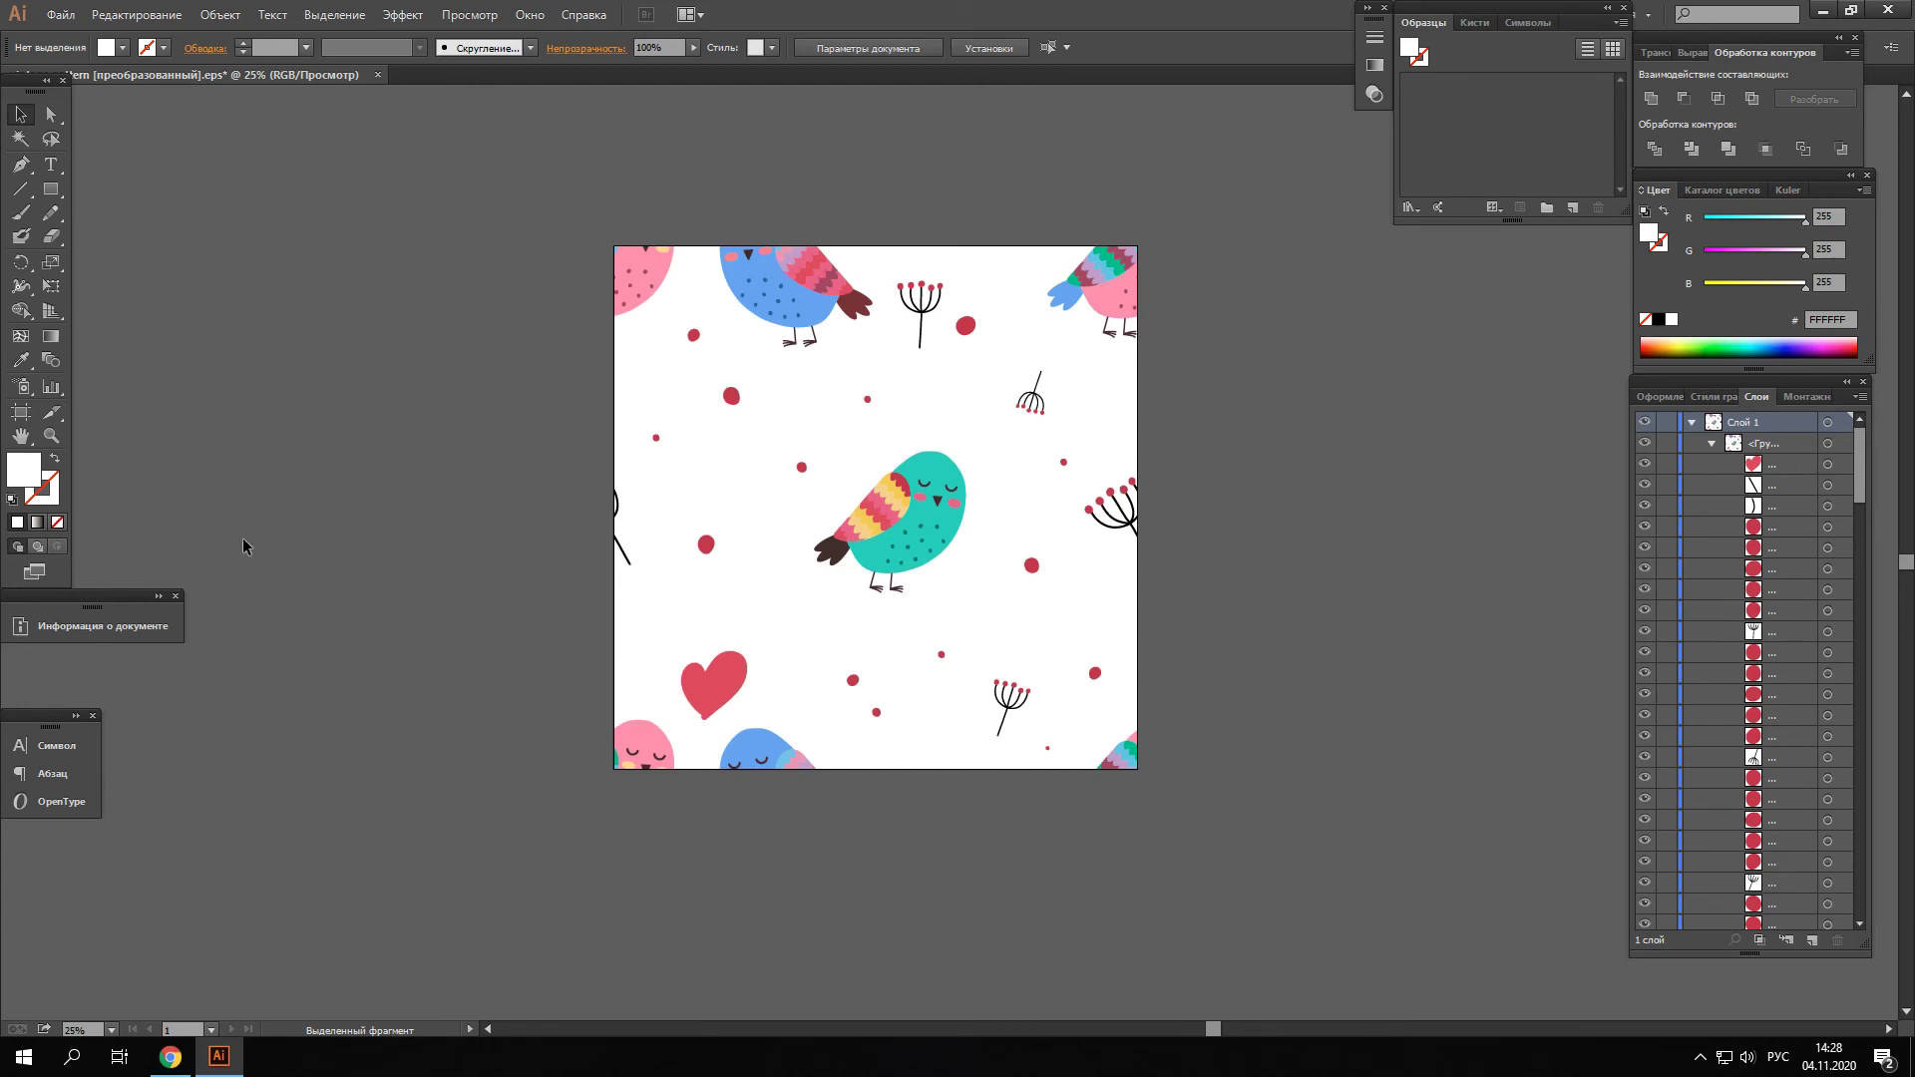
pyautogui.click(159, 630)
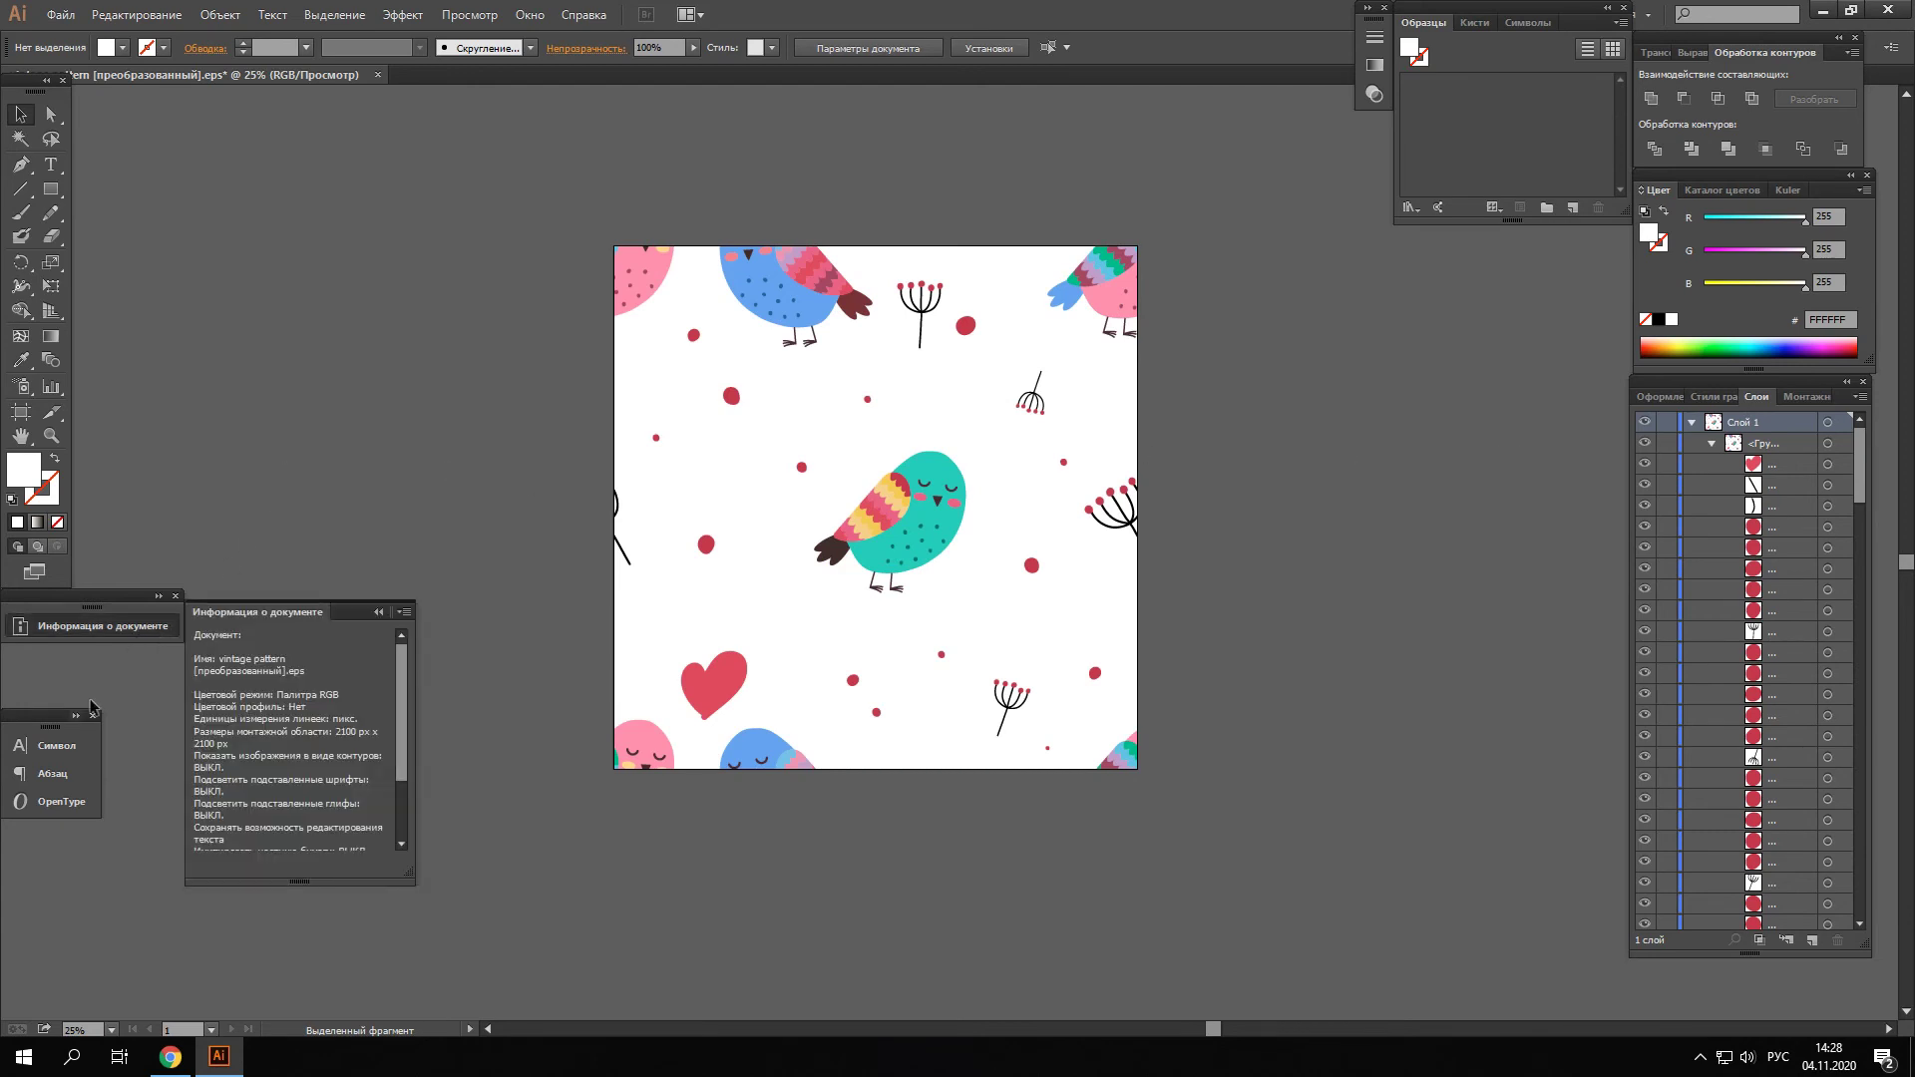
pyautogui.click(404, 612)
pyautogui.click(454, 668)
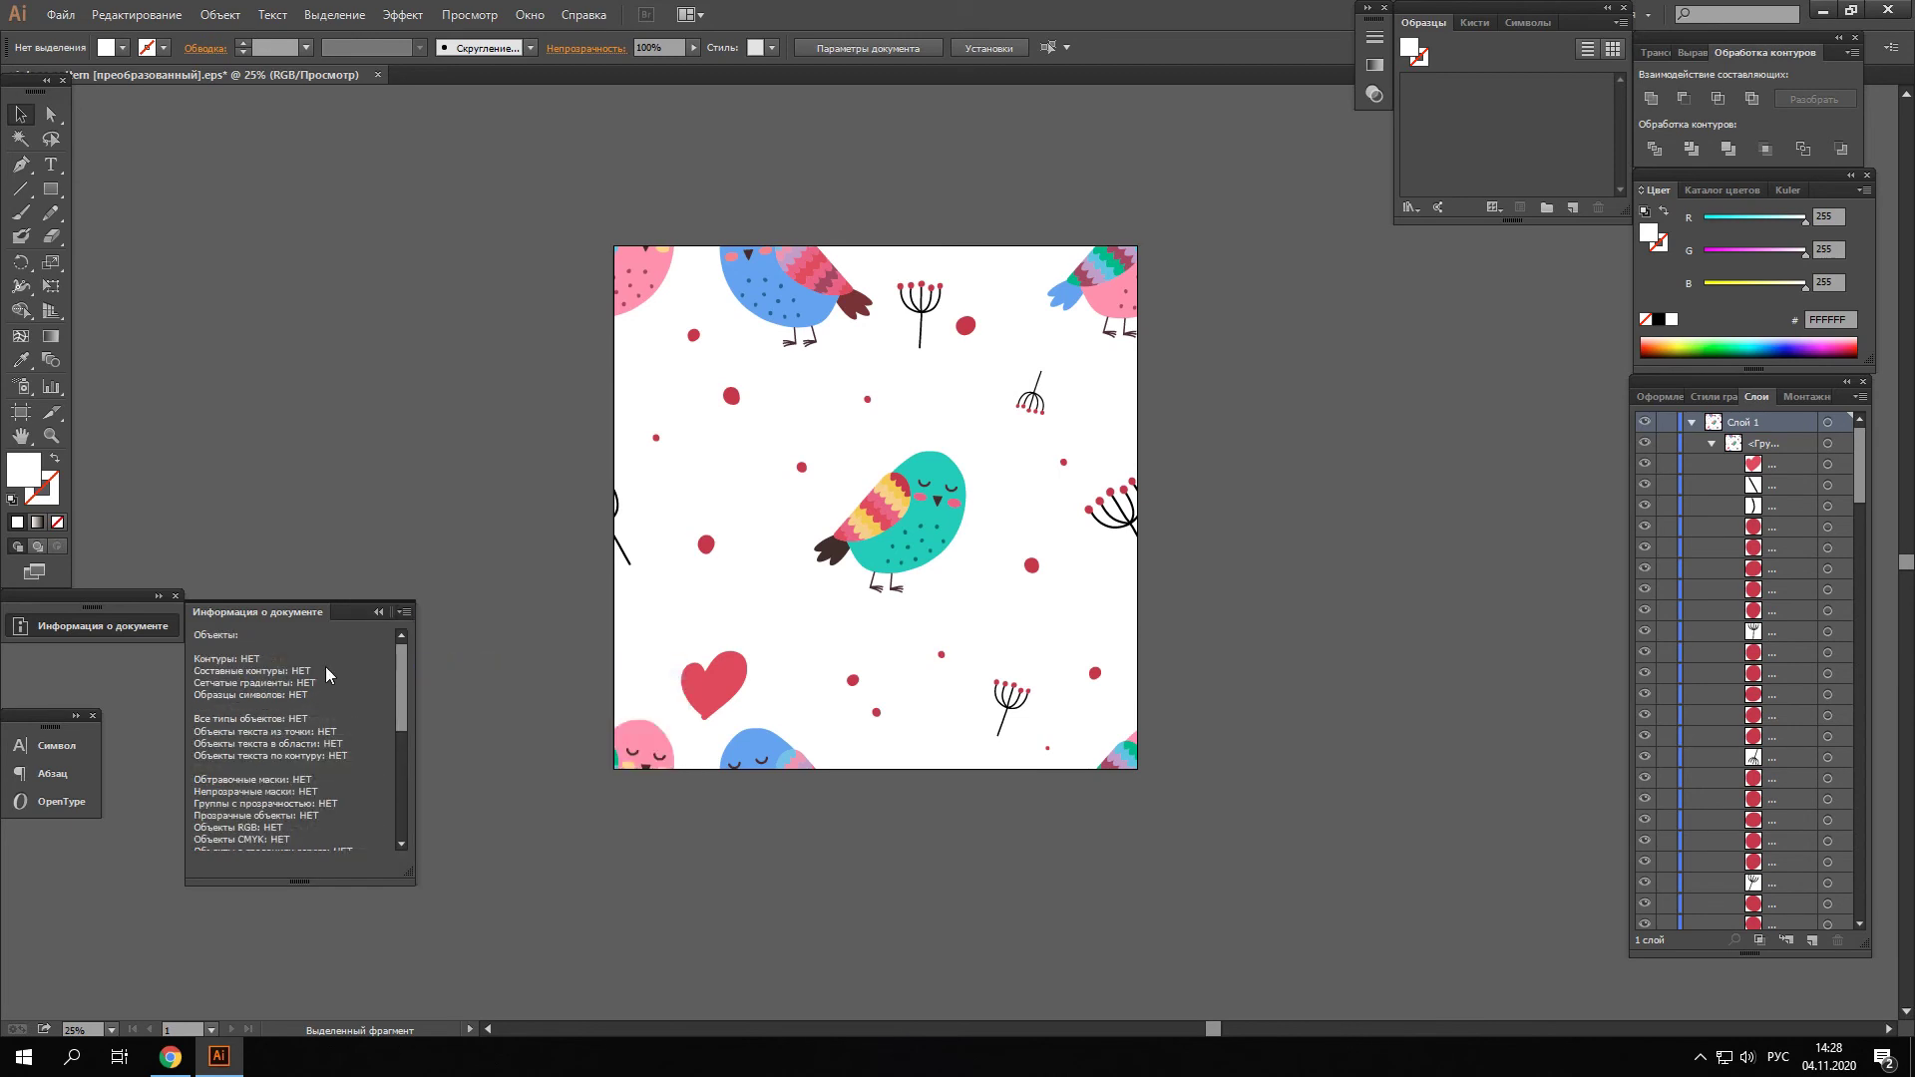
pyautogui.click(874, 527)
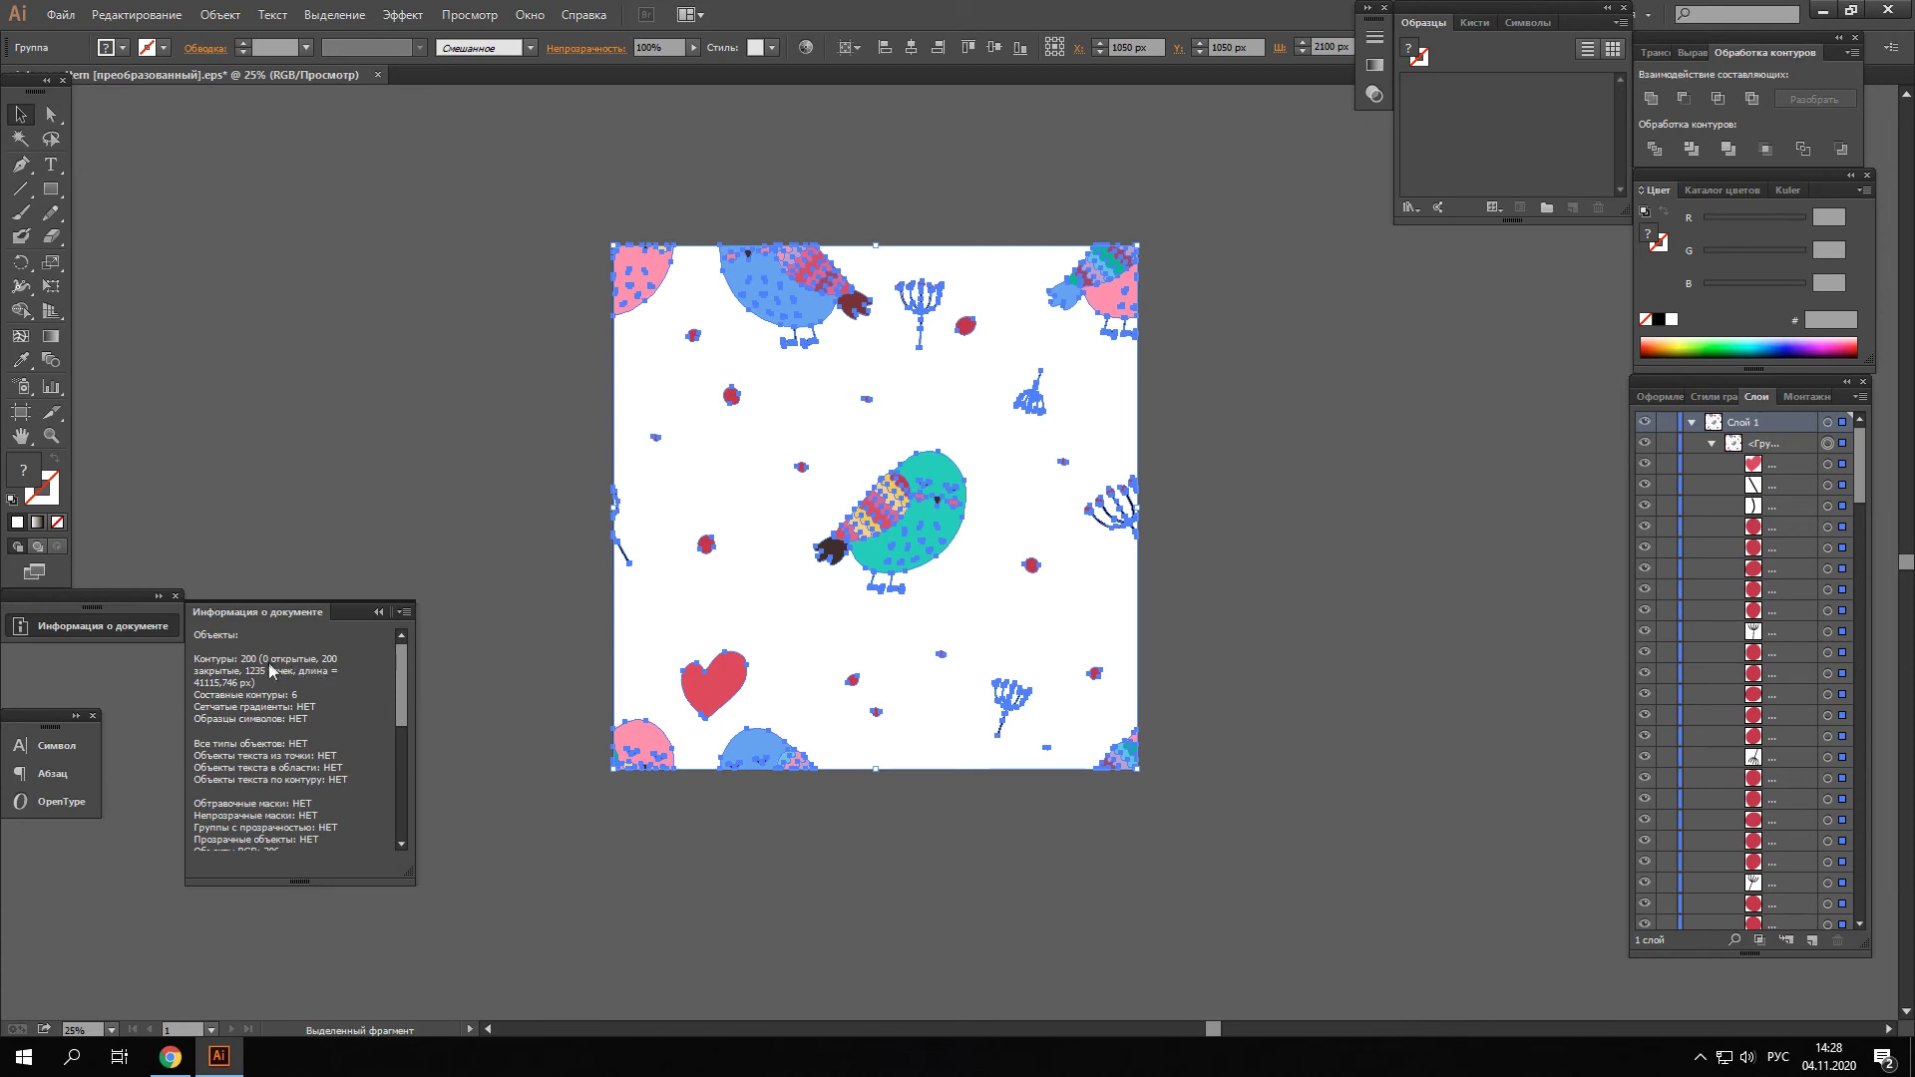
pyautogui.scroll(-3, 312, 716)
pyautogui.scroll(-2, 312, 718)
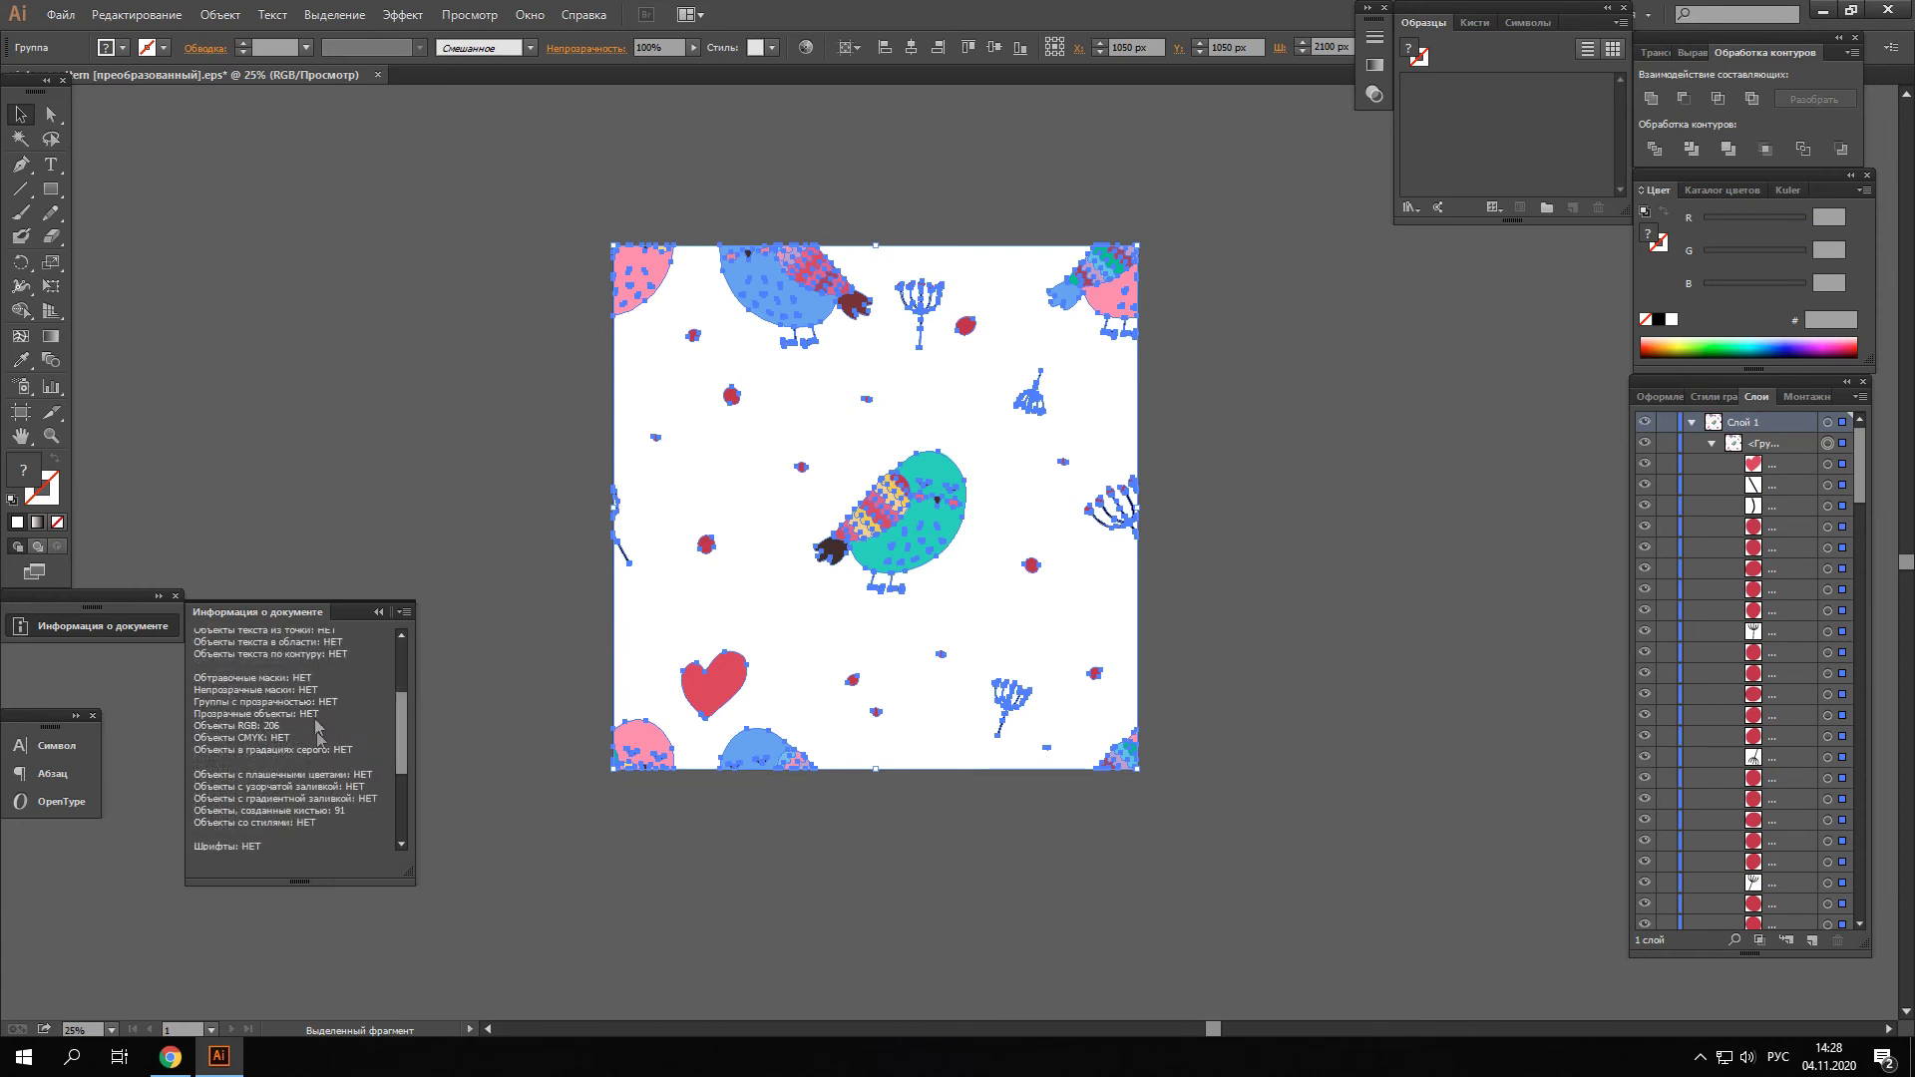
pyautogui.scroll(3, 311, 688)
pyautogui.scroll(2, 319, 674)
pyautogui.click(378, 613)
pyautogui.click(441, 539)
pyautogui.scroll(1, 1057, 513)
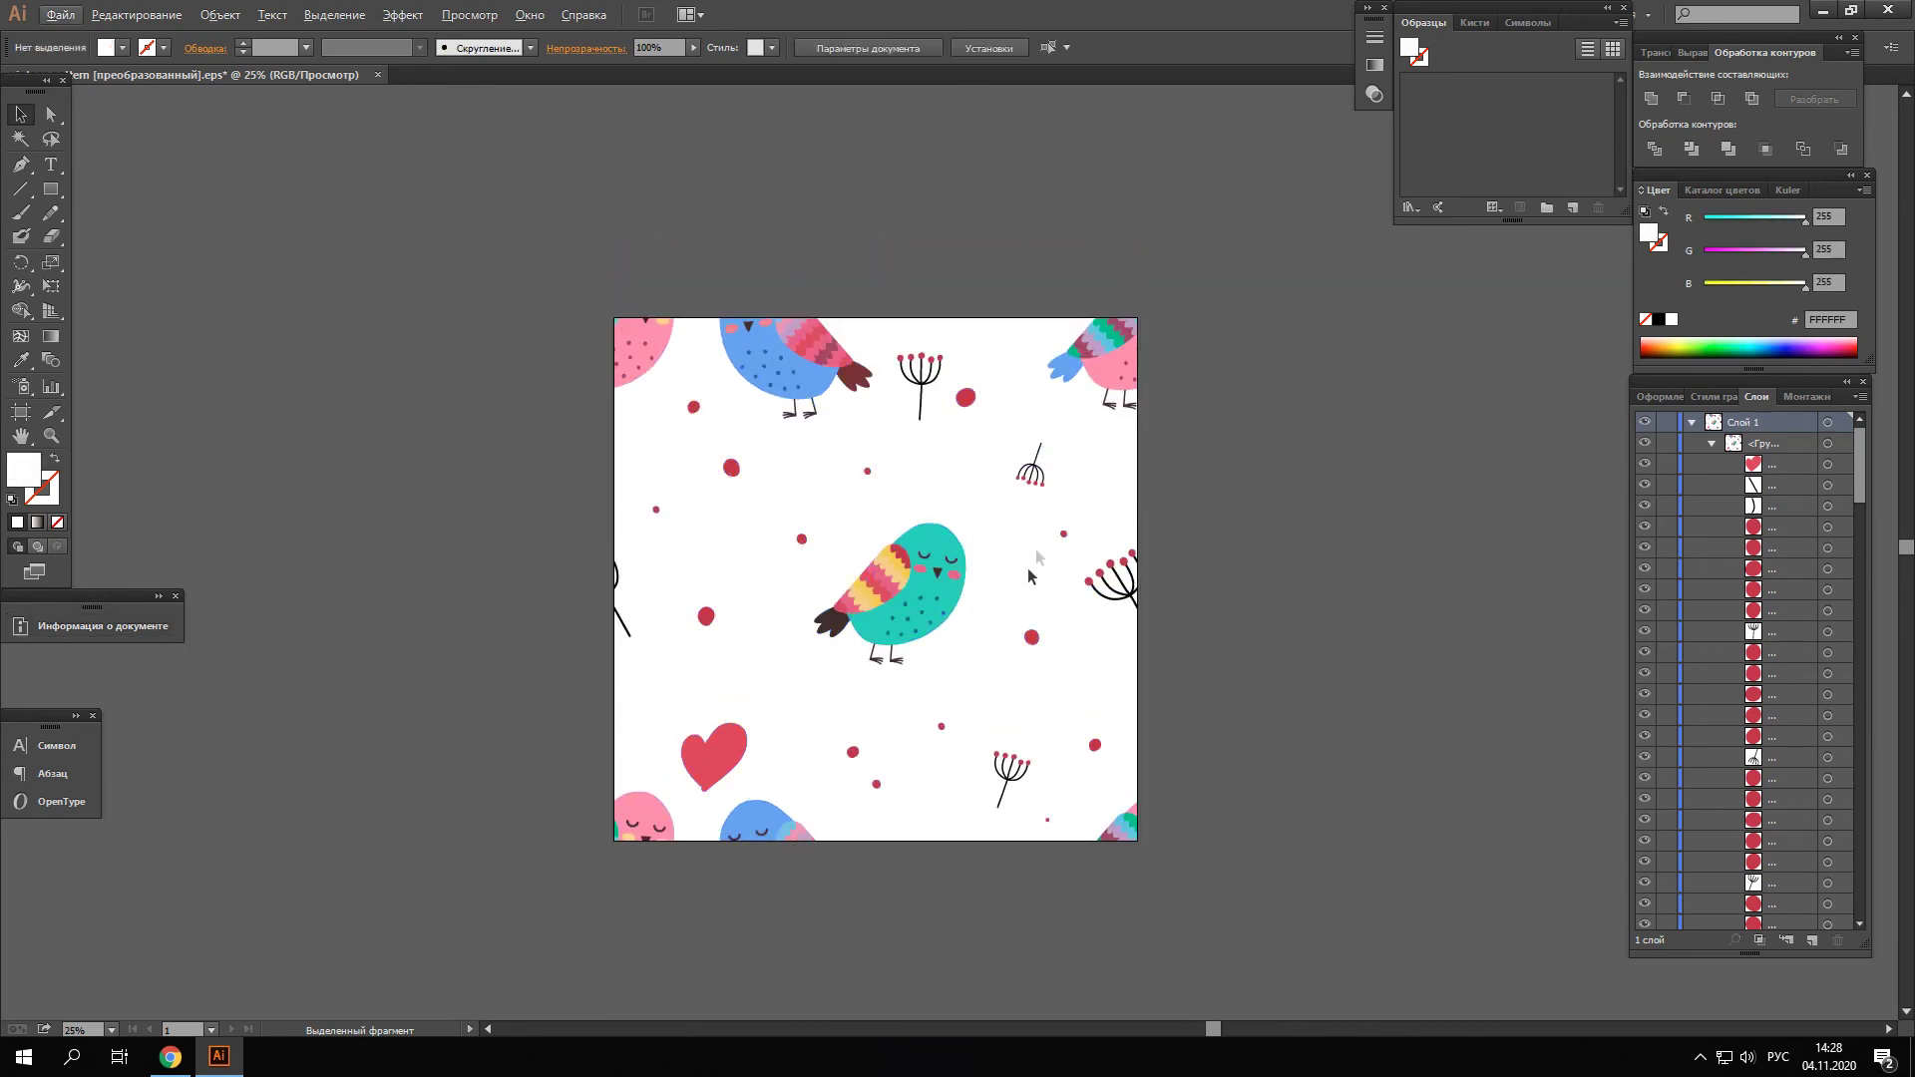
# Drag the trimmed tile group into the Swatches panel as a pattern, then delete the original tile
pyautogui.click(944, 598)
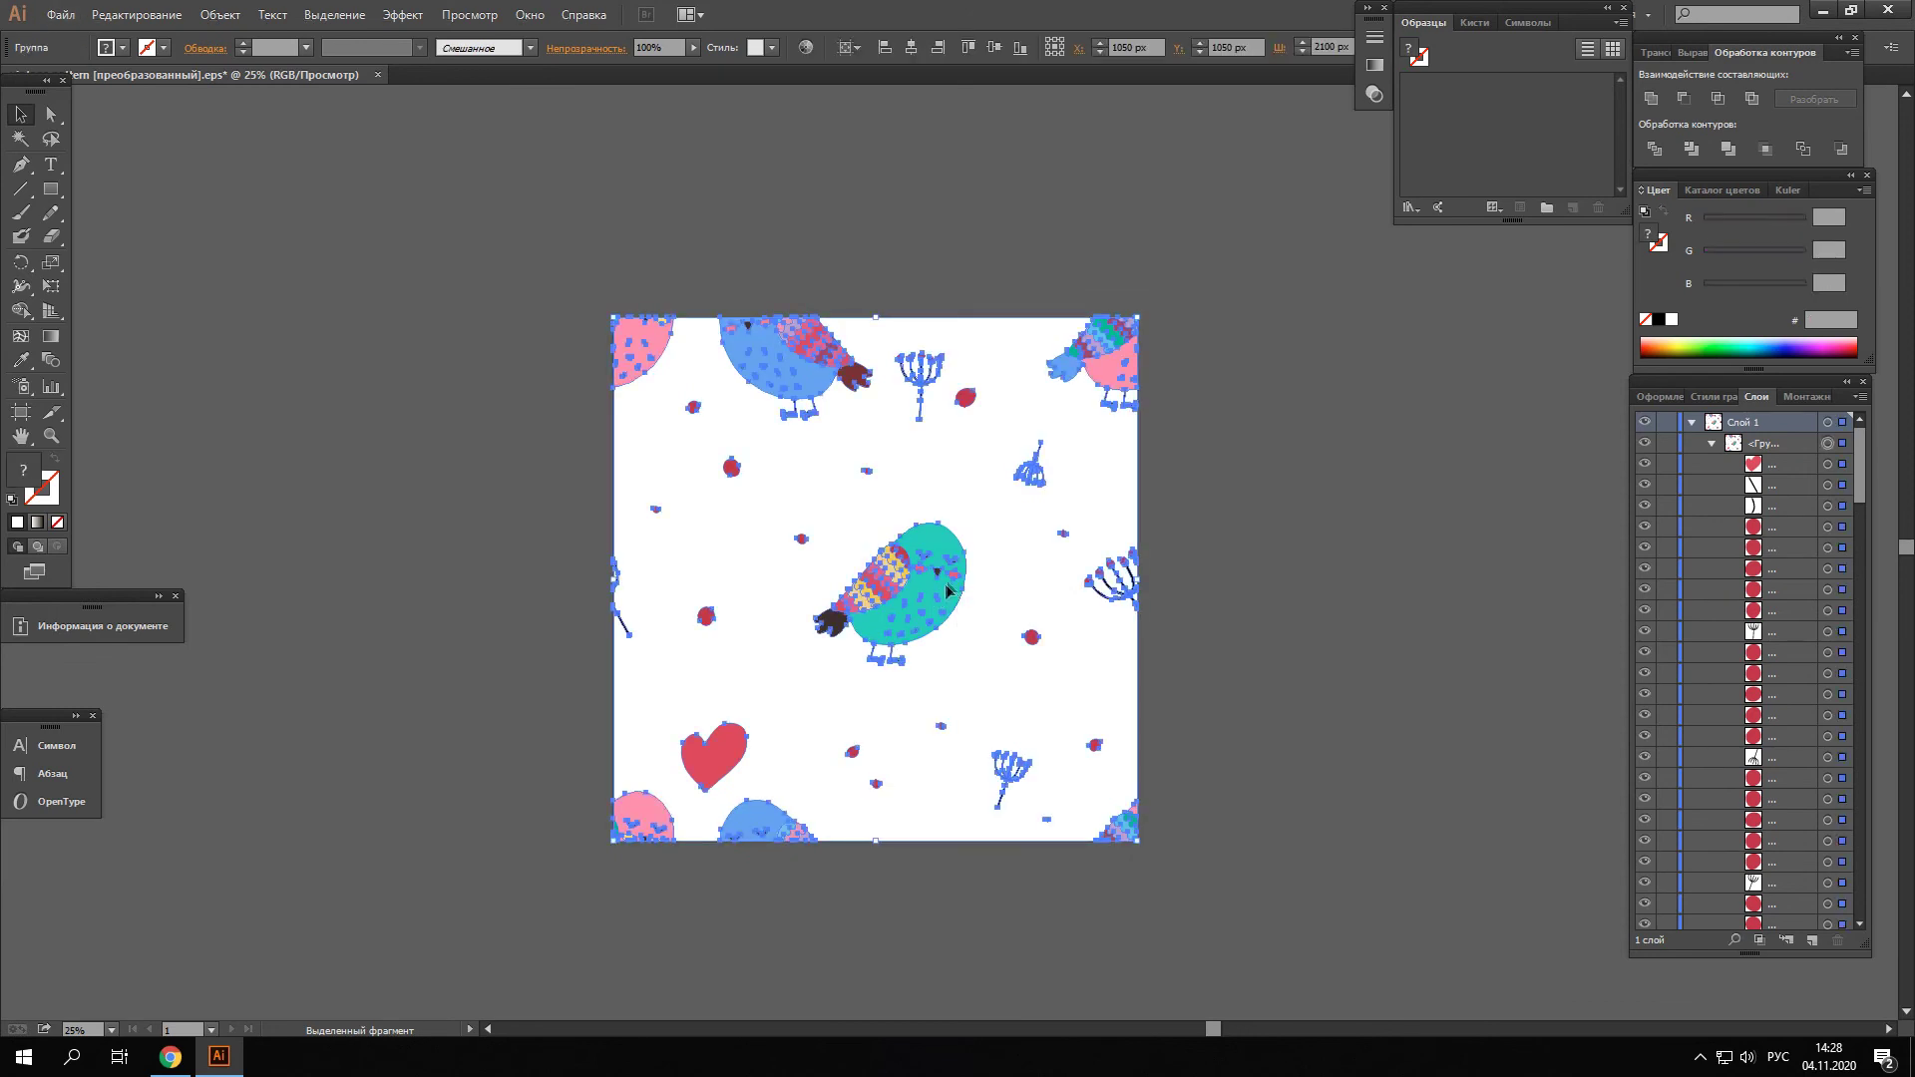
pyautogui.moveTo(926, 578); pyautogui.dragTo(1494, 96)
pyautogui.press('ctrl')
pyautogui.hscroll(3, 1127, 539)
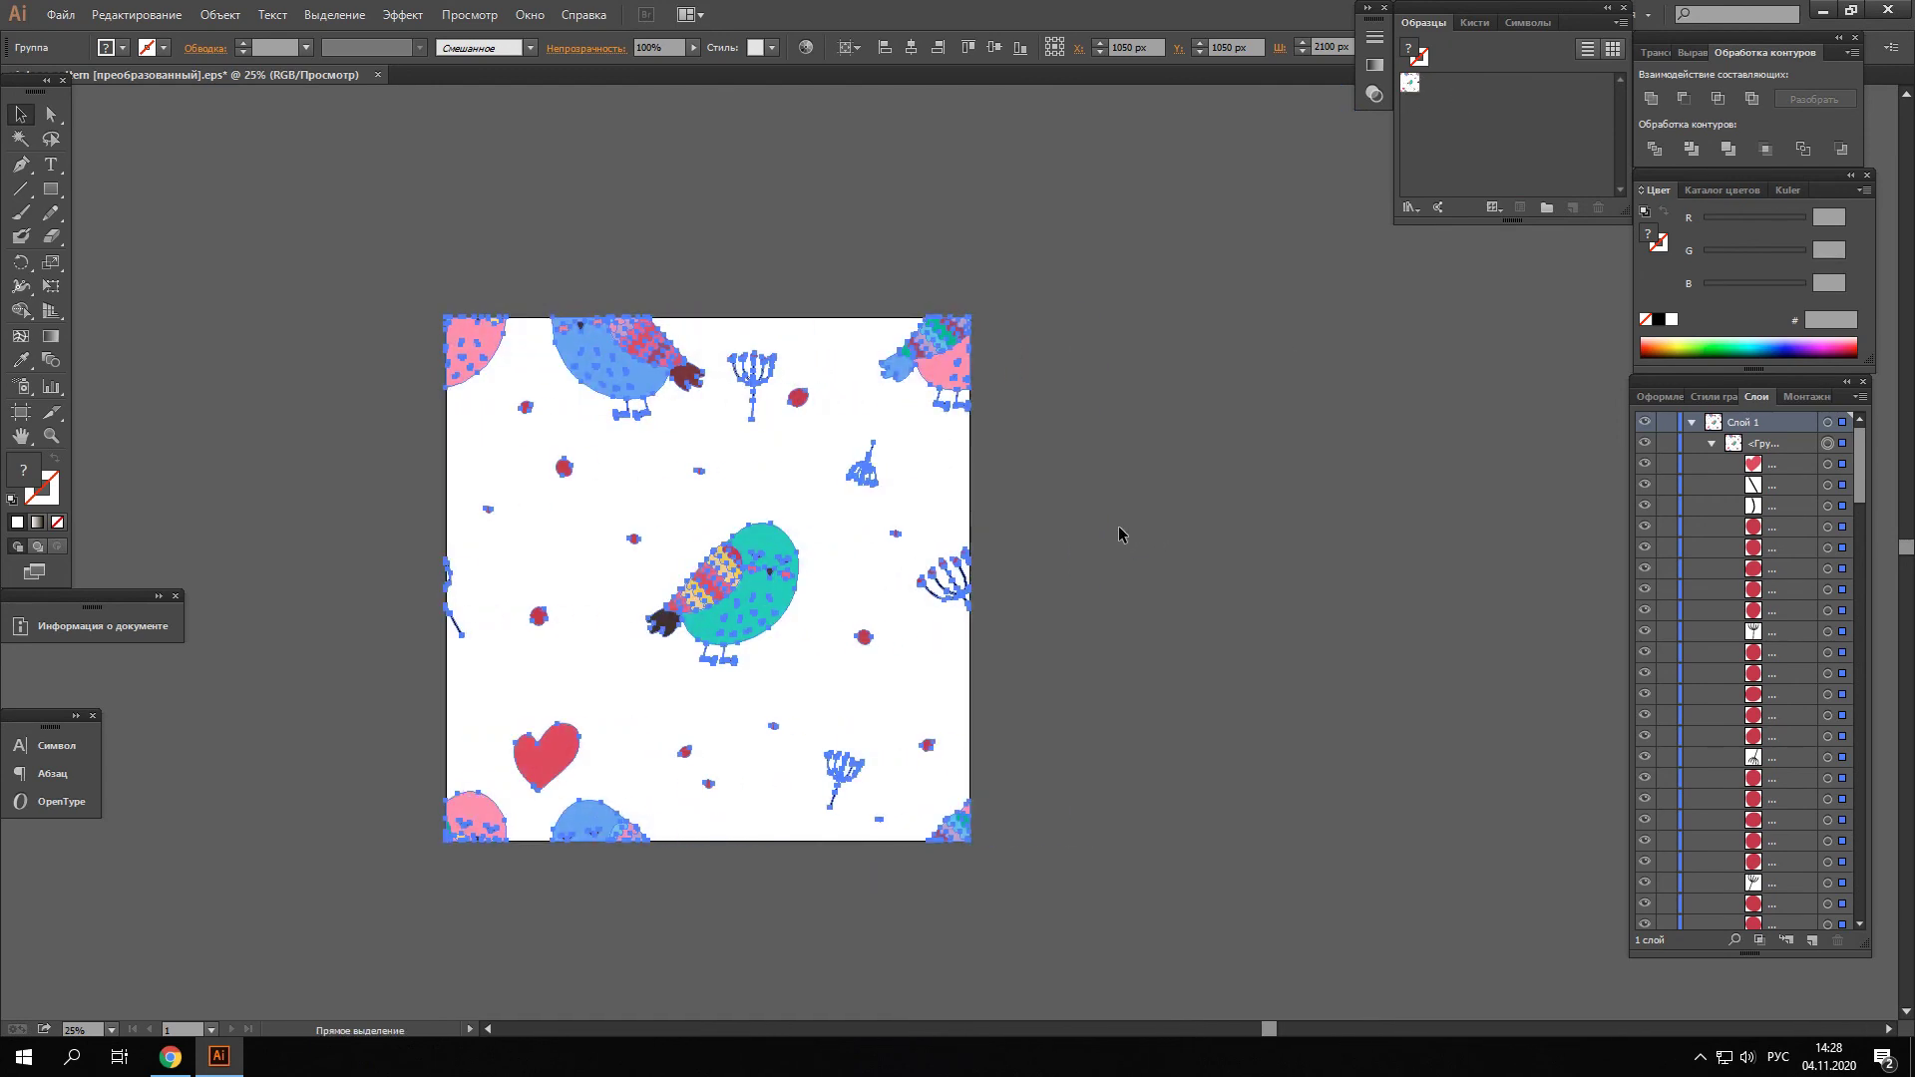
pyautogui.hotkey('ctrl', '-')
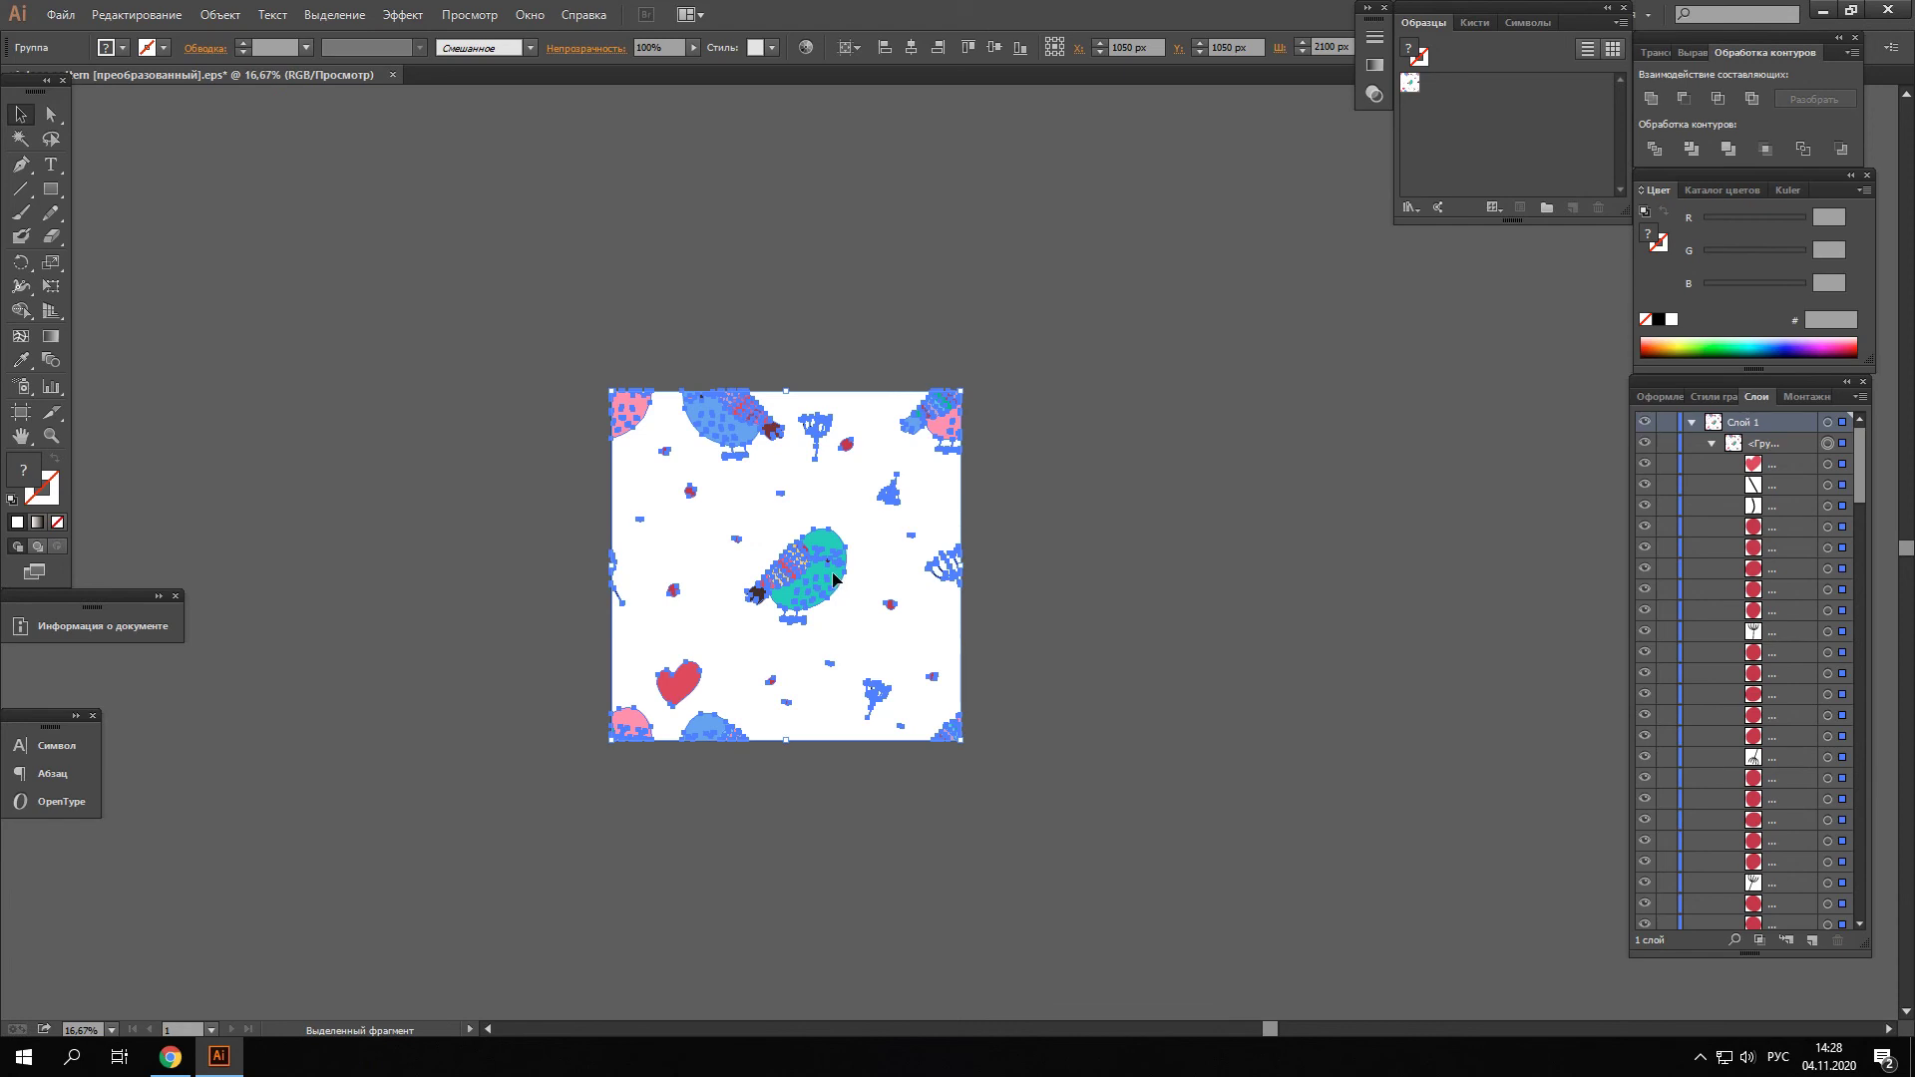
pyautogui.press('Delete')
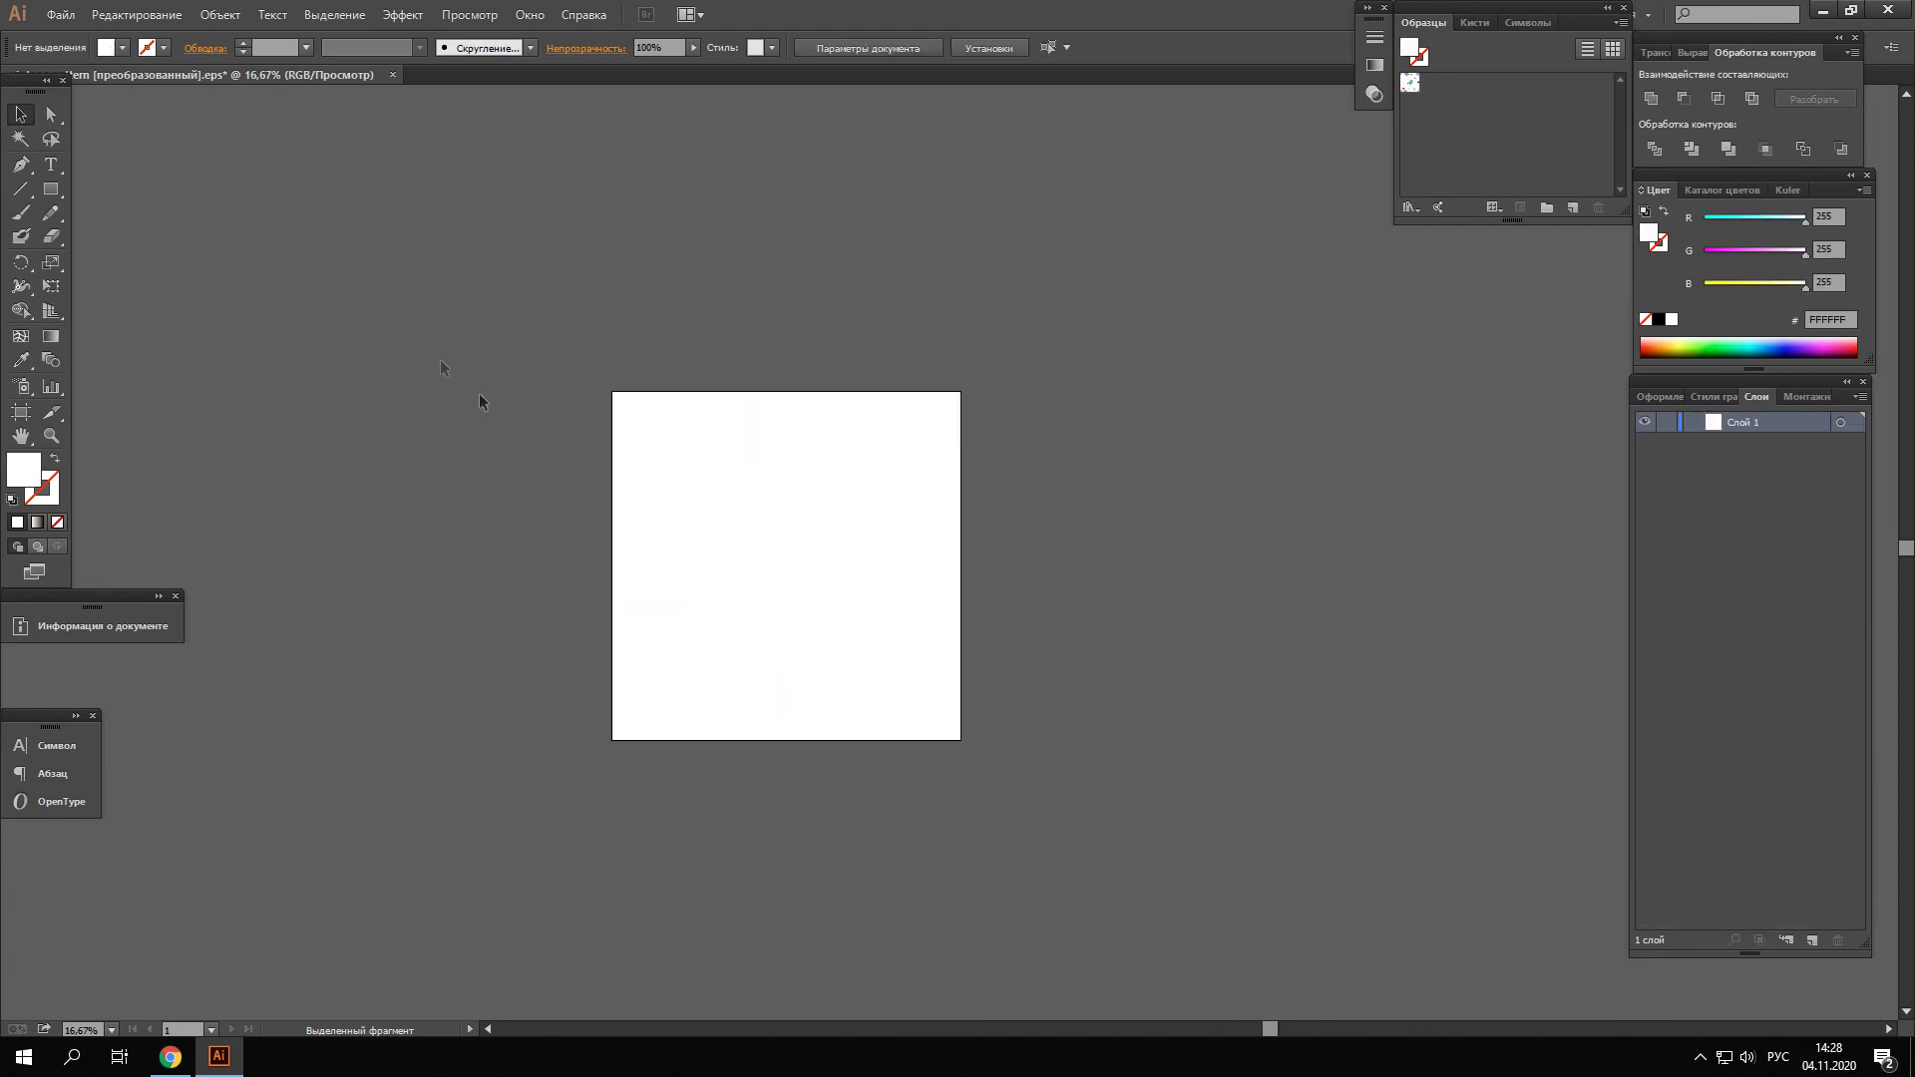
pyautogui.click(51, 188)
# Draw a large rectangle around the artboard and fill it with the new bird pattern swatch
pyautogui.moveTo(317, 284); pyautogui.dragTo(1405, 868)
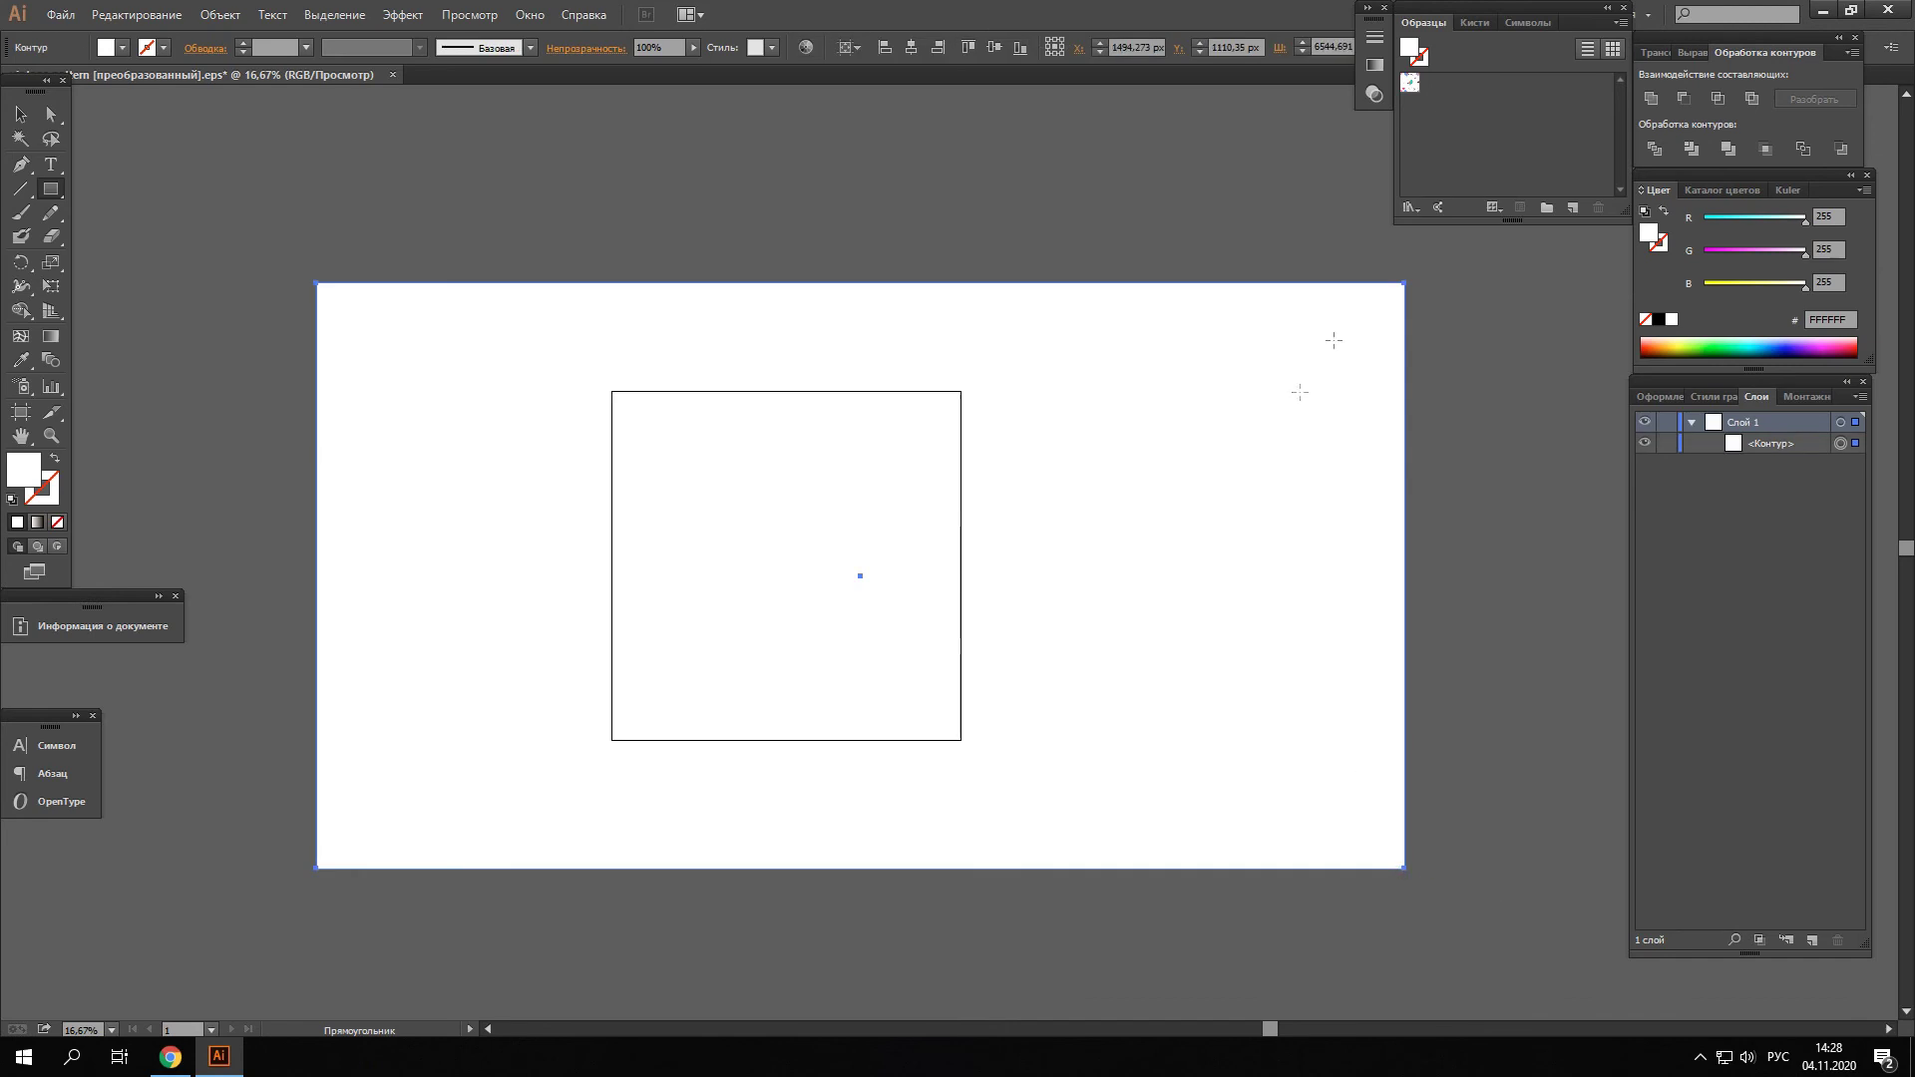
pyautogui.click(1411, 86)
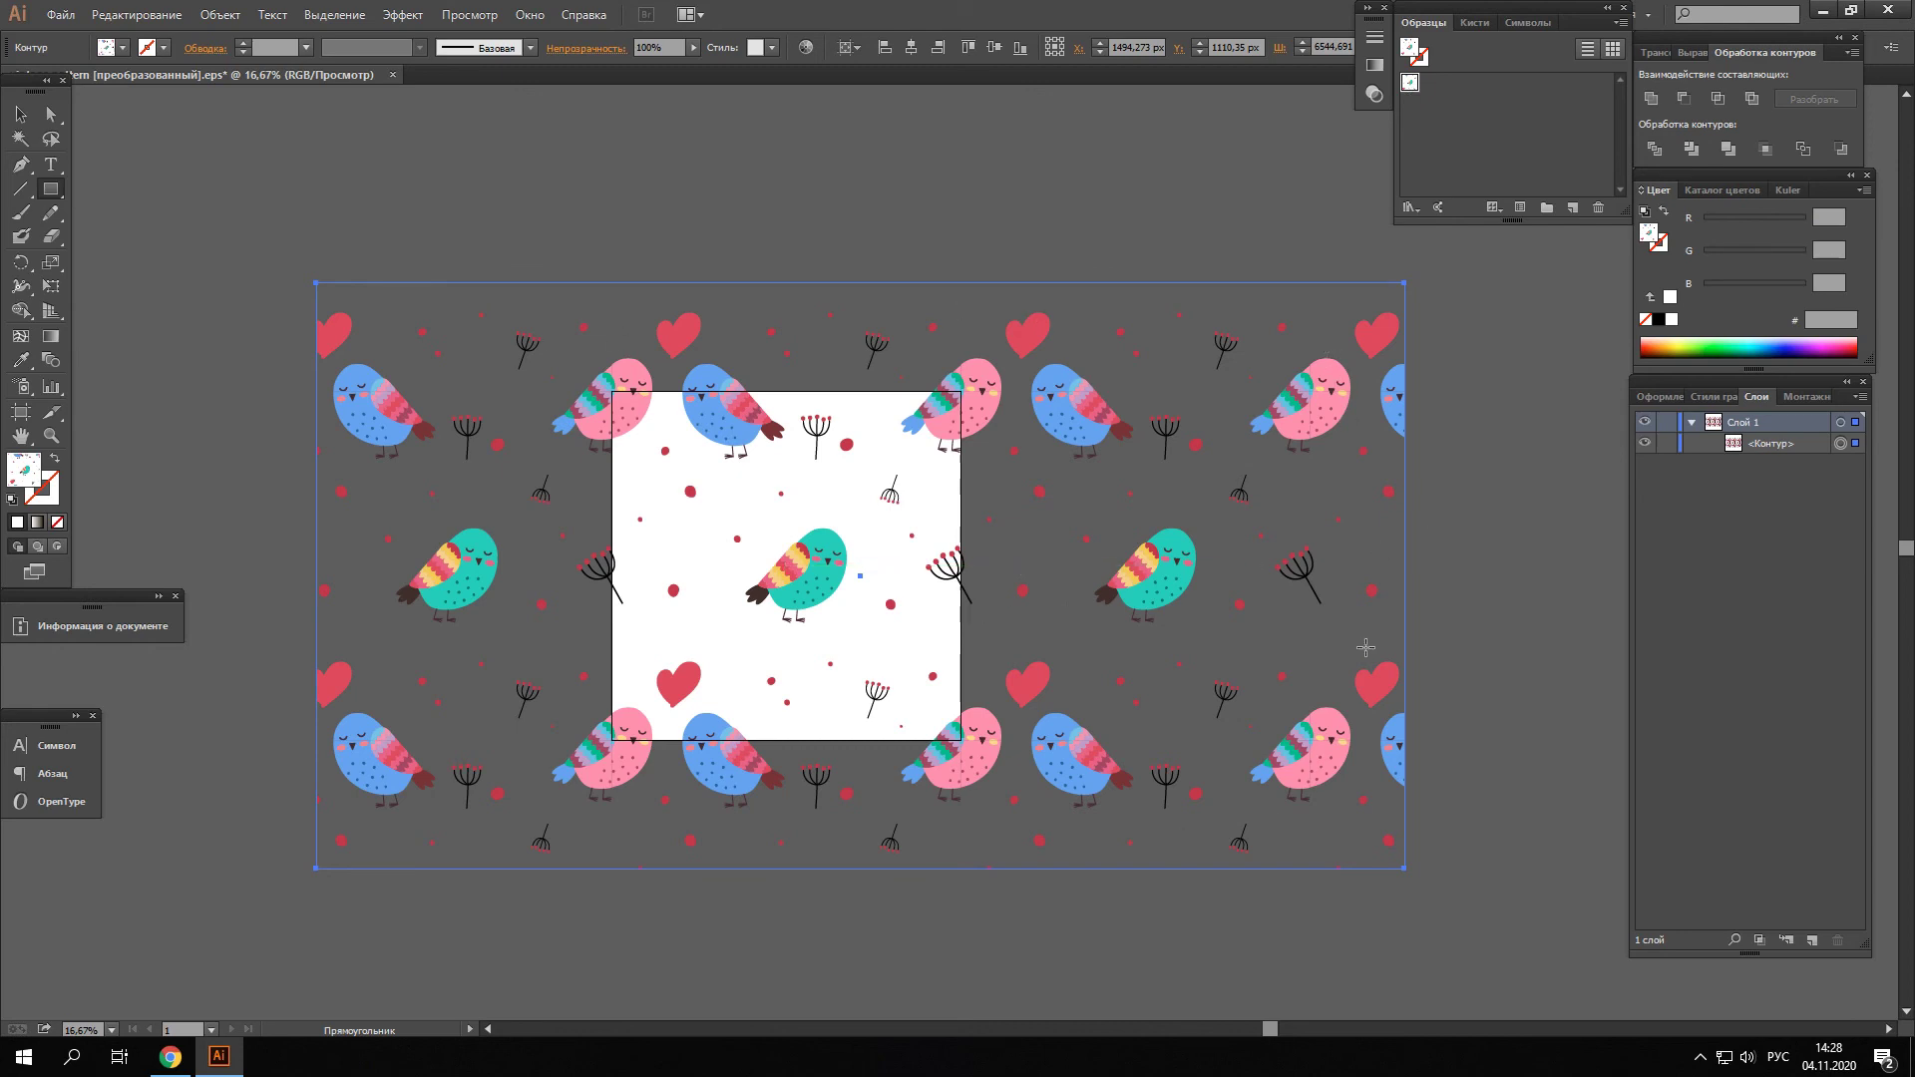
pyautogui.click(20, 113)
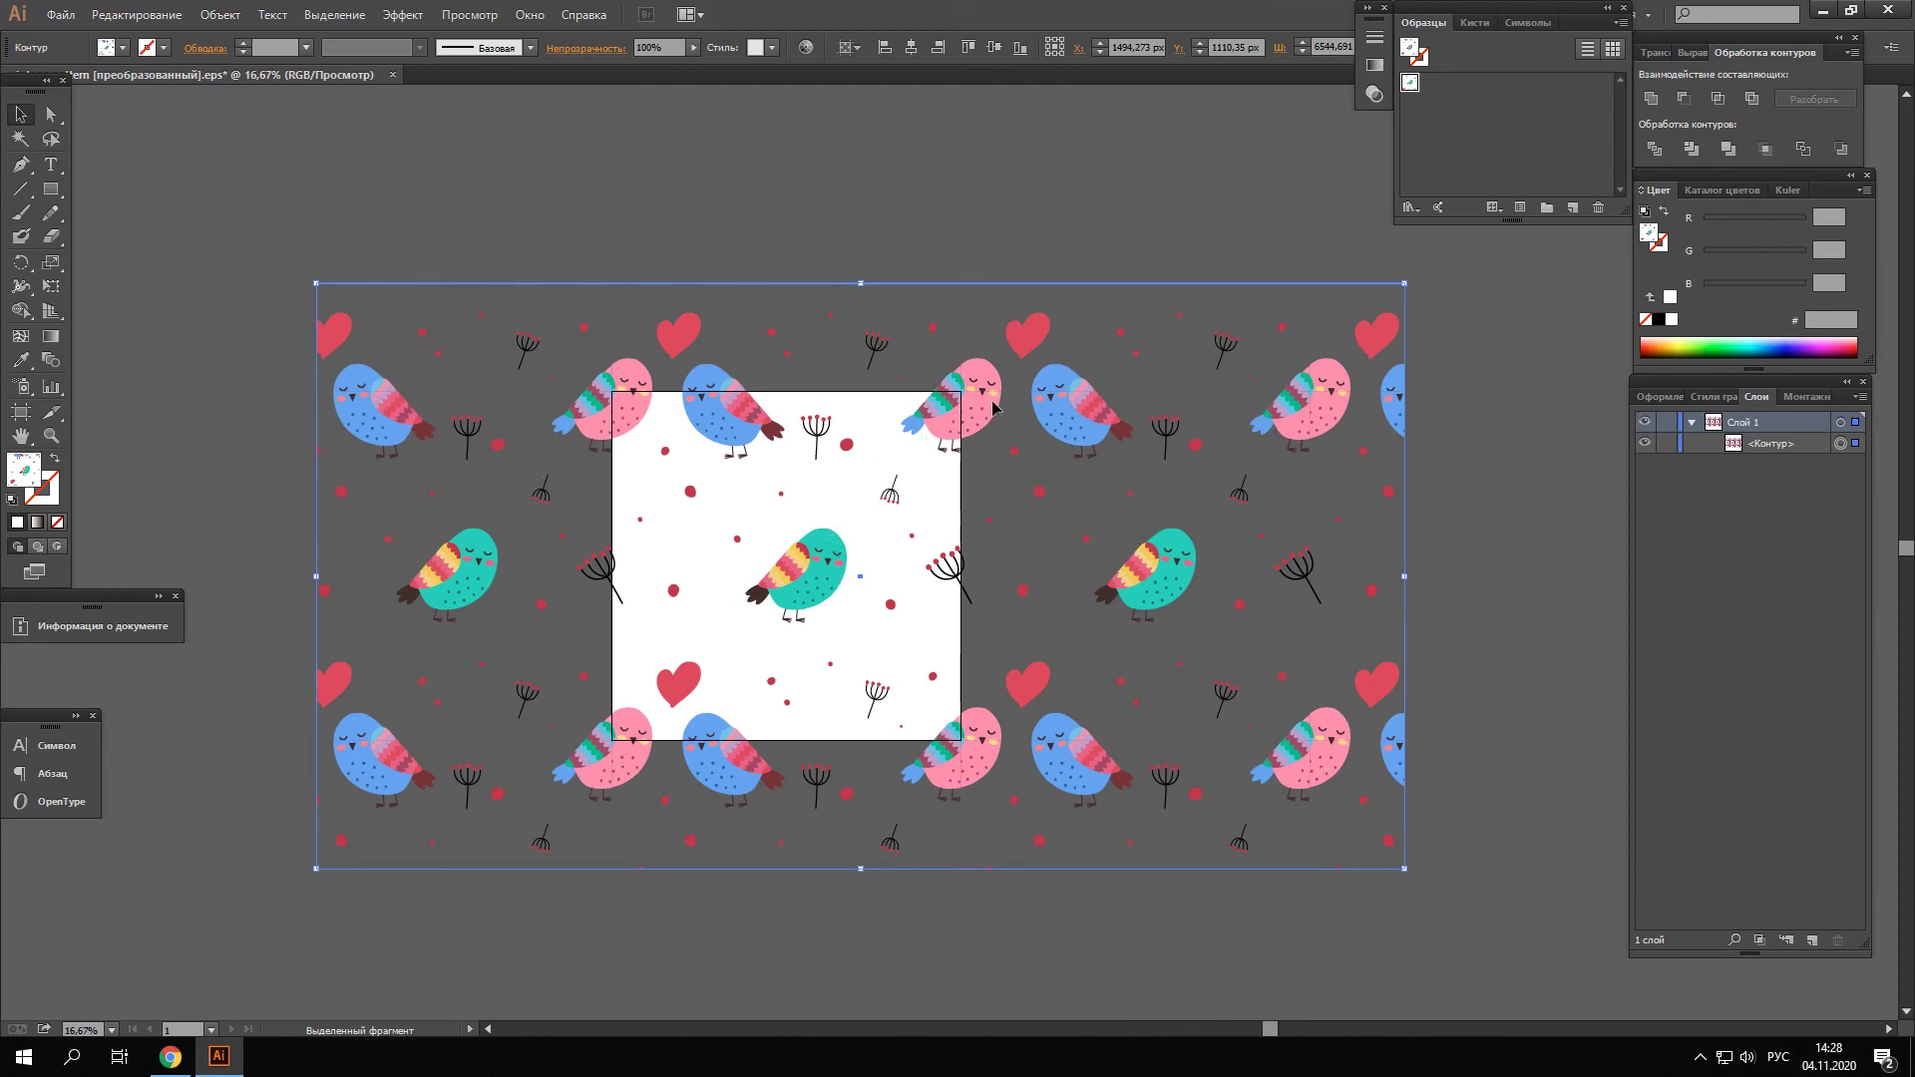
# Duplicate the rectangle in place with Ctrl+C, Ctrl+F and fill the copy with white
pyautogui.press('a')
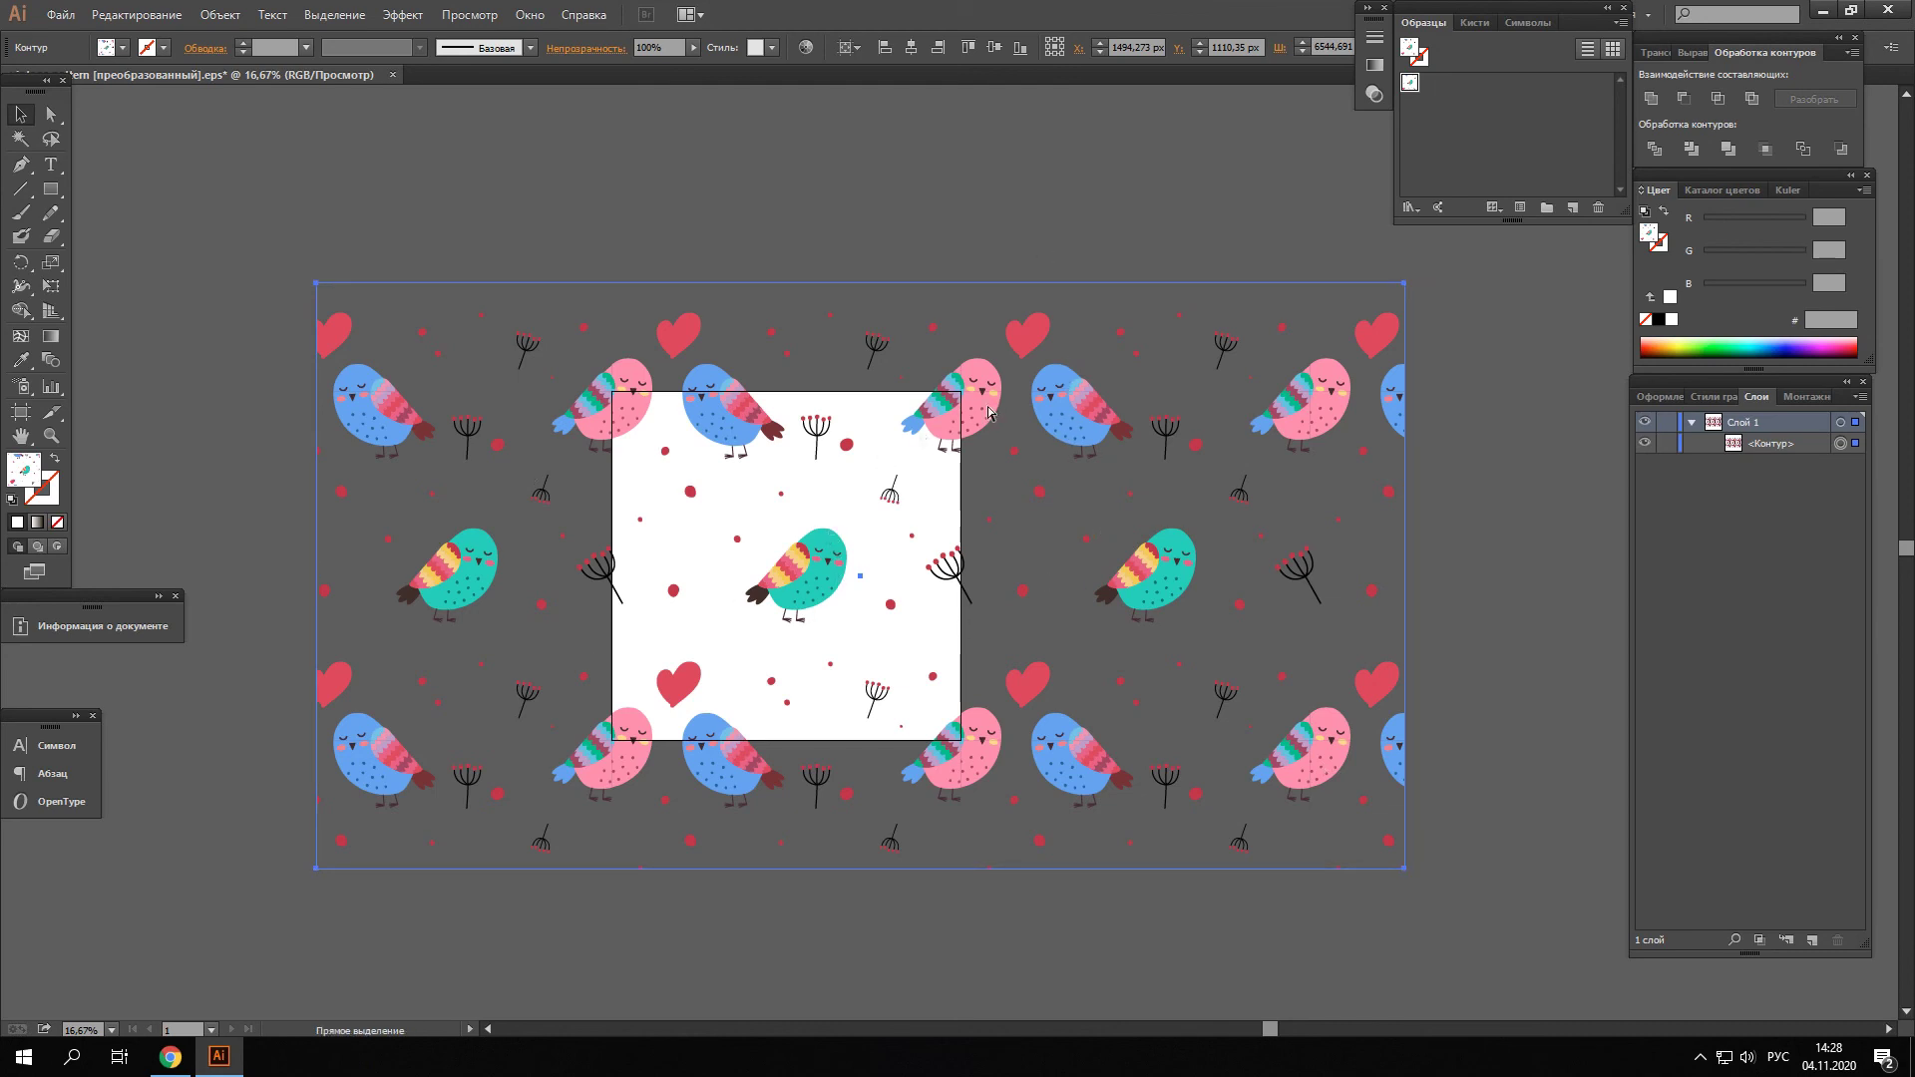
pyautogui.hotkey('ctrl', 'c')
pyautogui.hotkey('ctrl', 'f')
pyautogui.press('v')
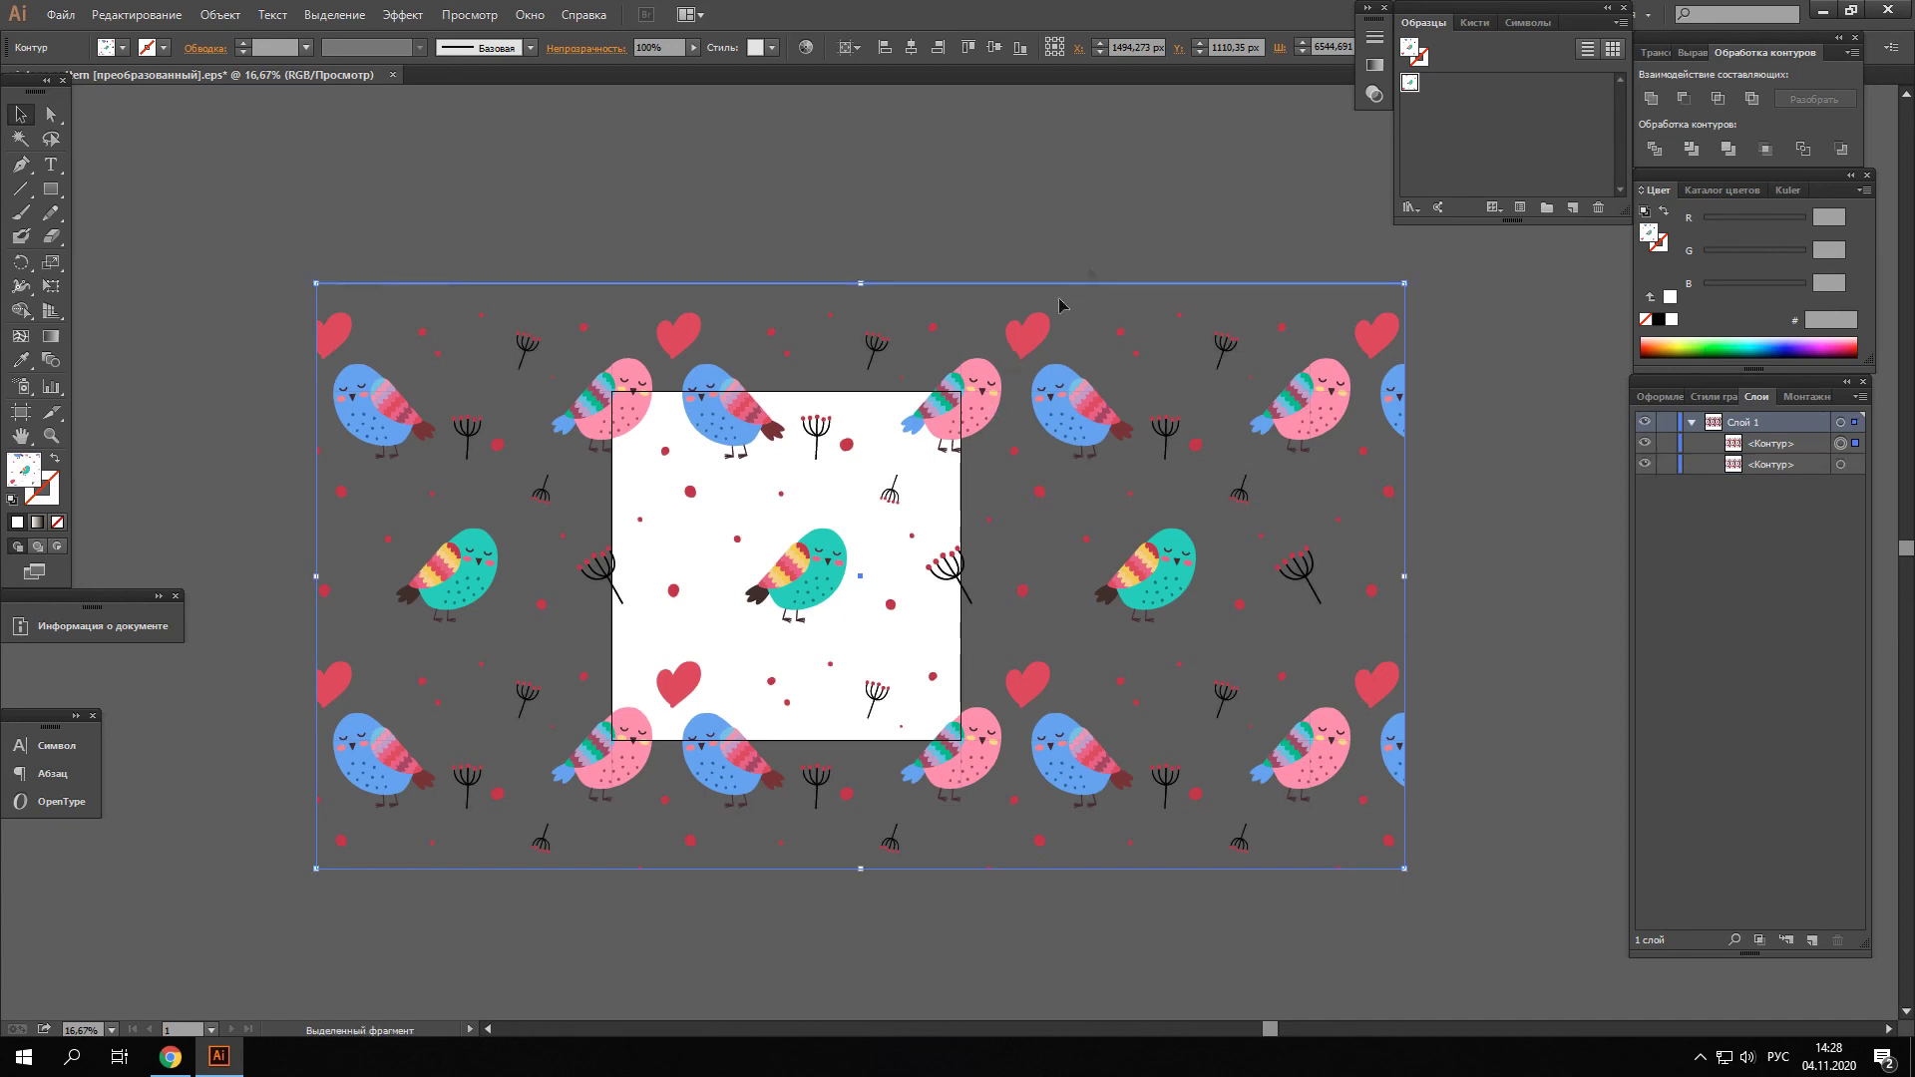
pyautogui.click(1672, 320)
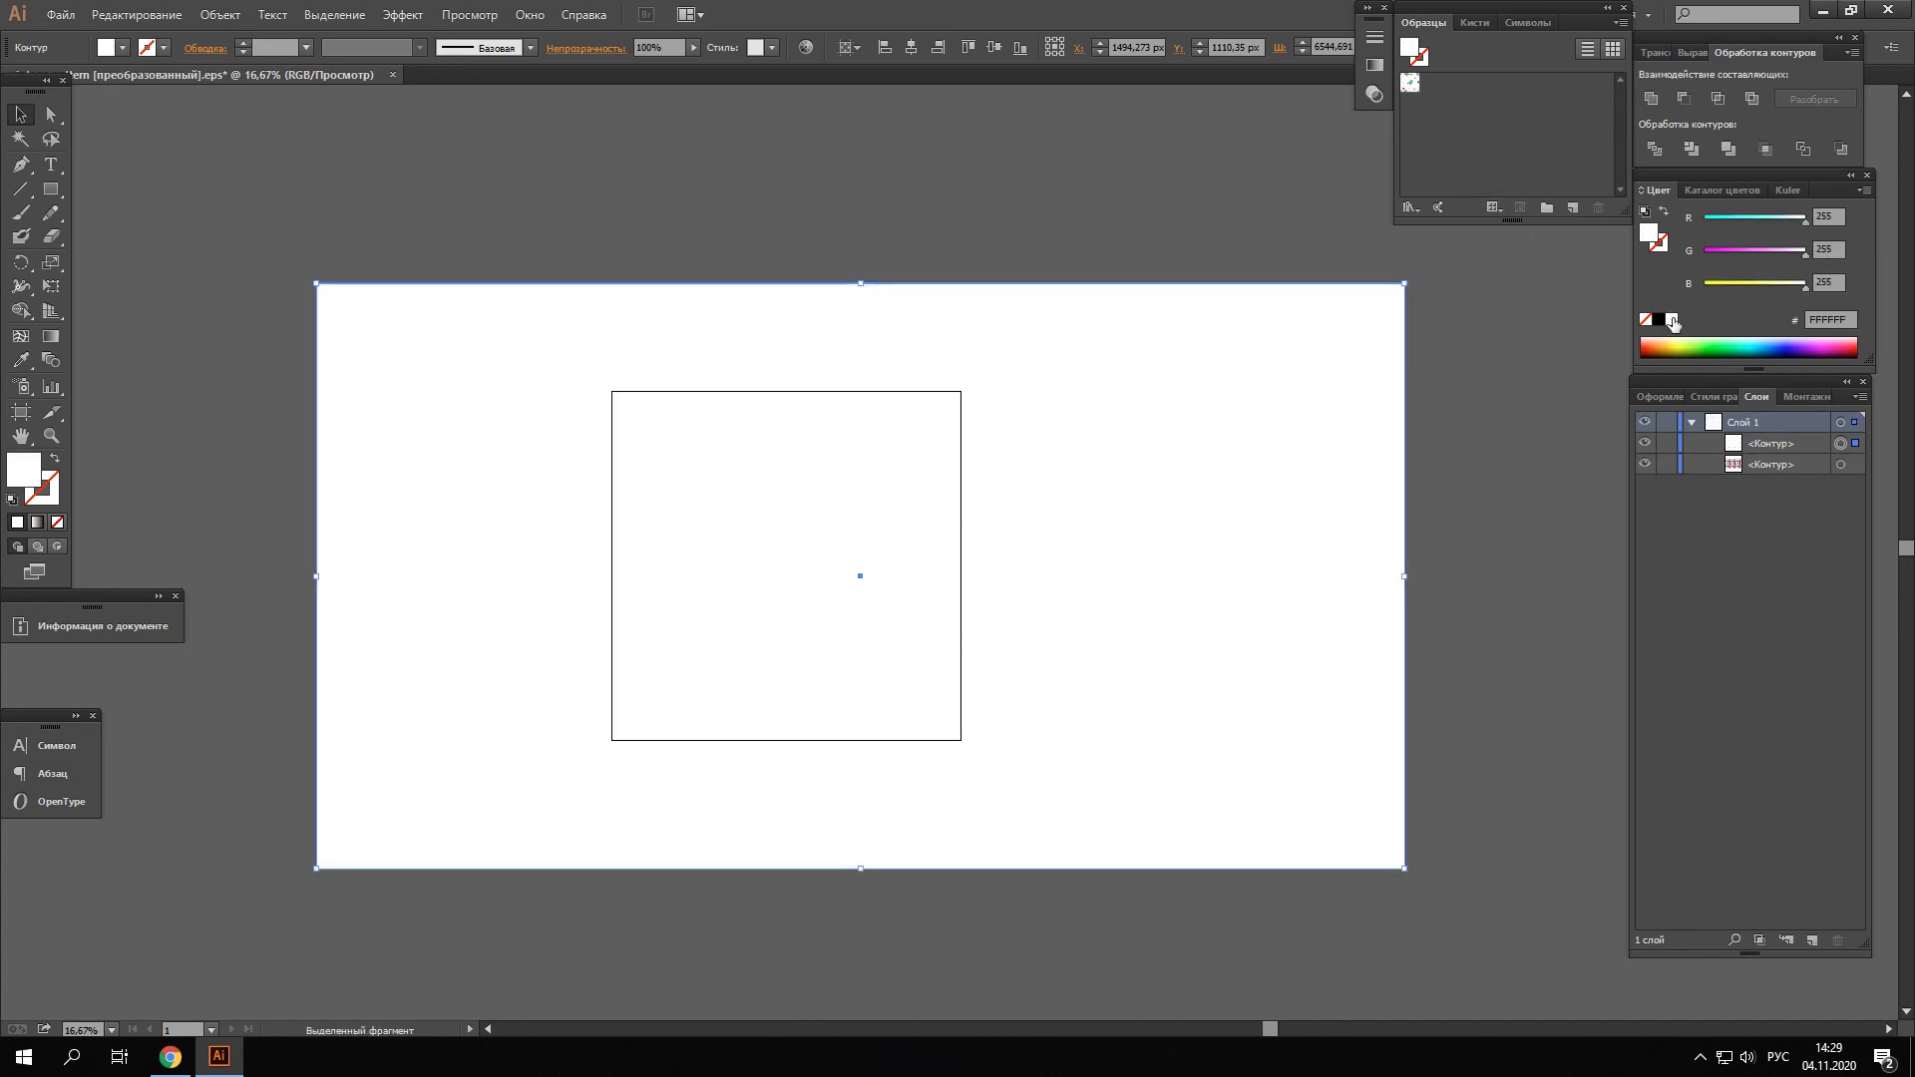
# Move the white rectangle below the pattern rectangle in the Layers panel
pyautogui.moveTo(1736, 451); pyautogui.dragTo(1737, 477)
pyautogui.click(1499, 399)
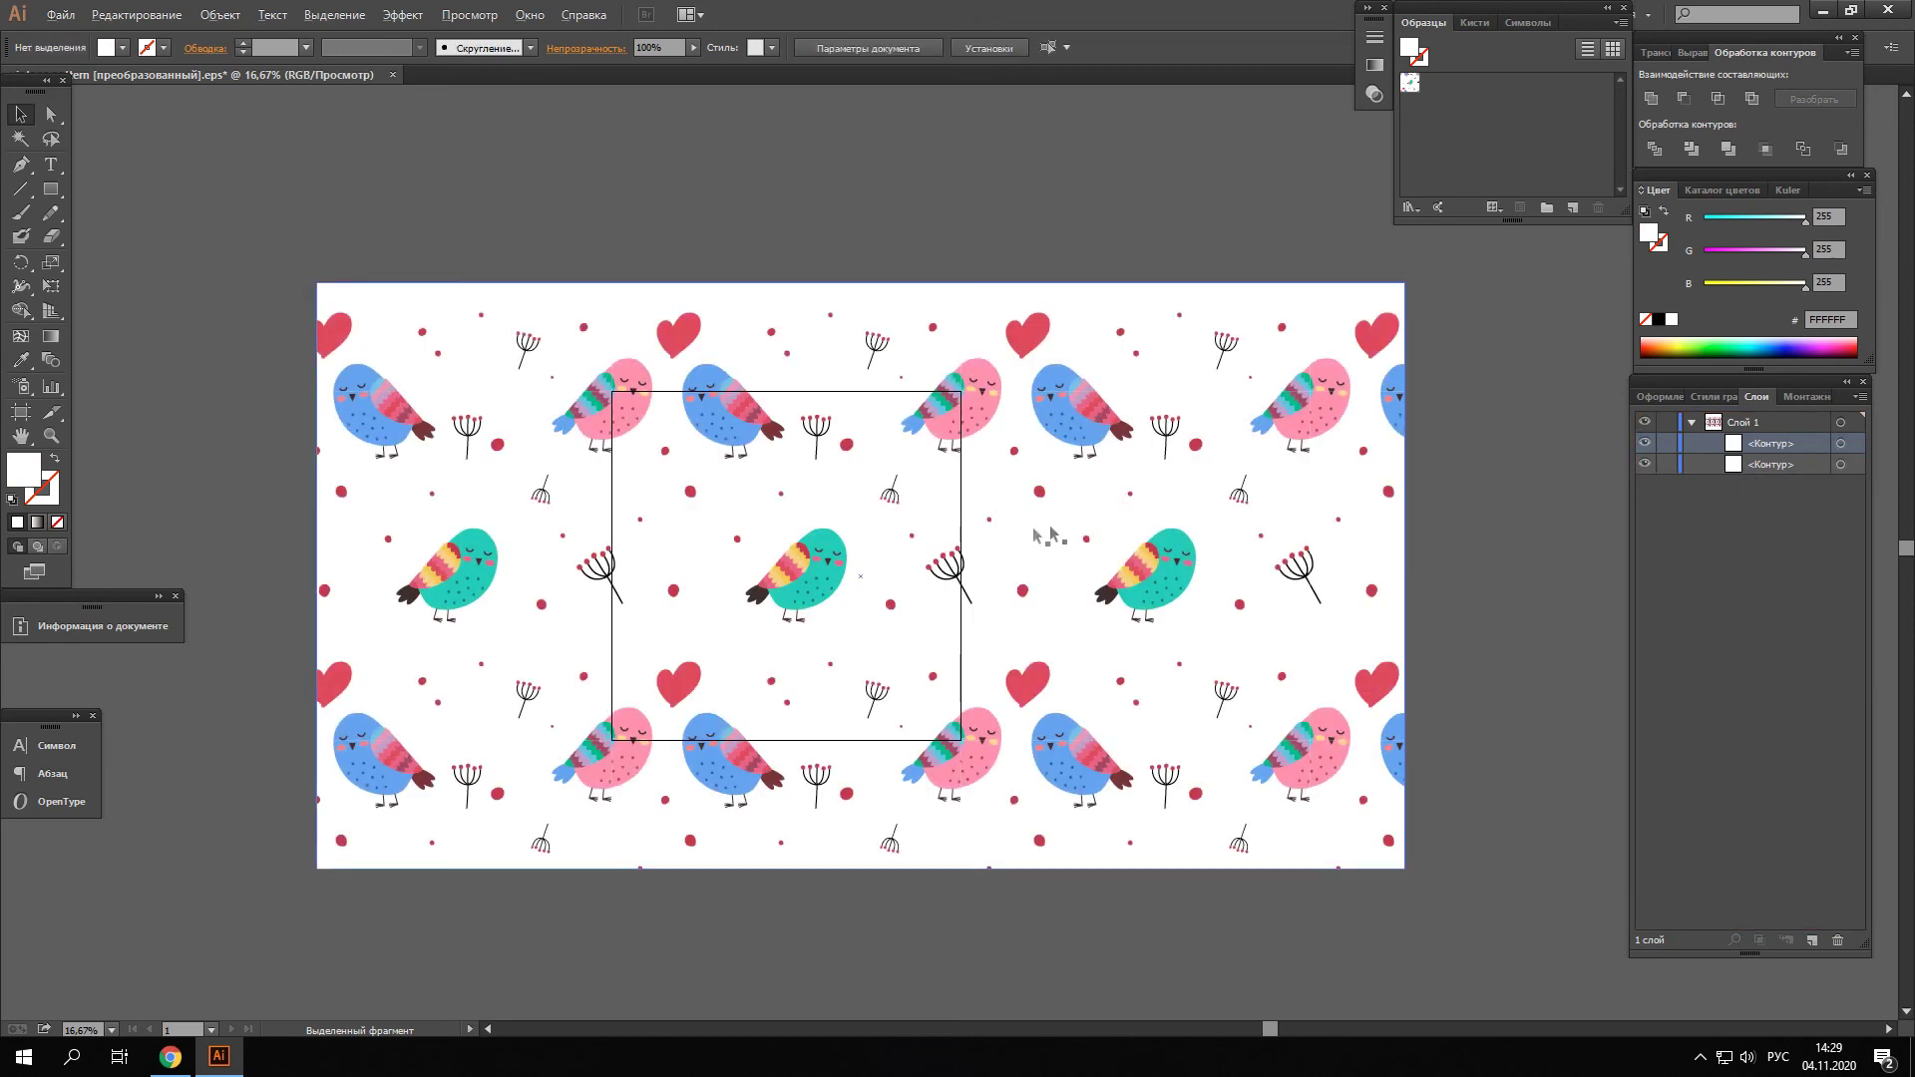
pyautogui.hotkey('ctrl', '-')
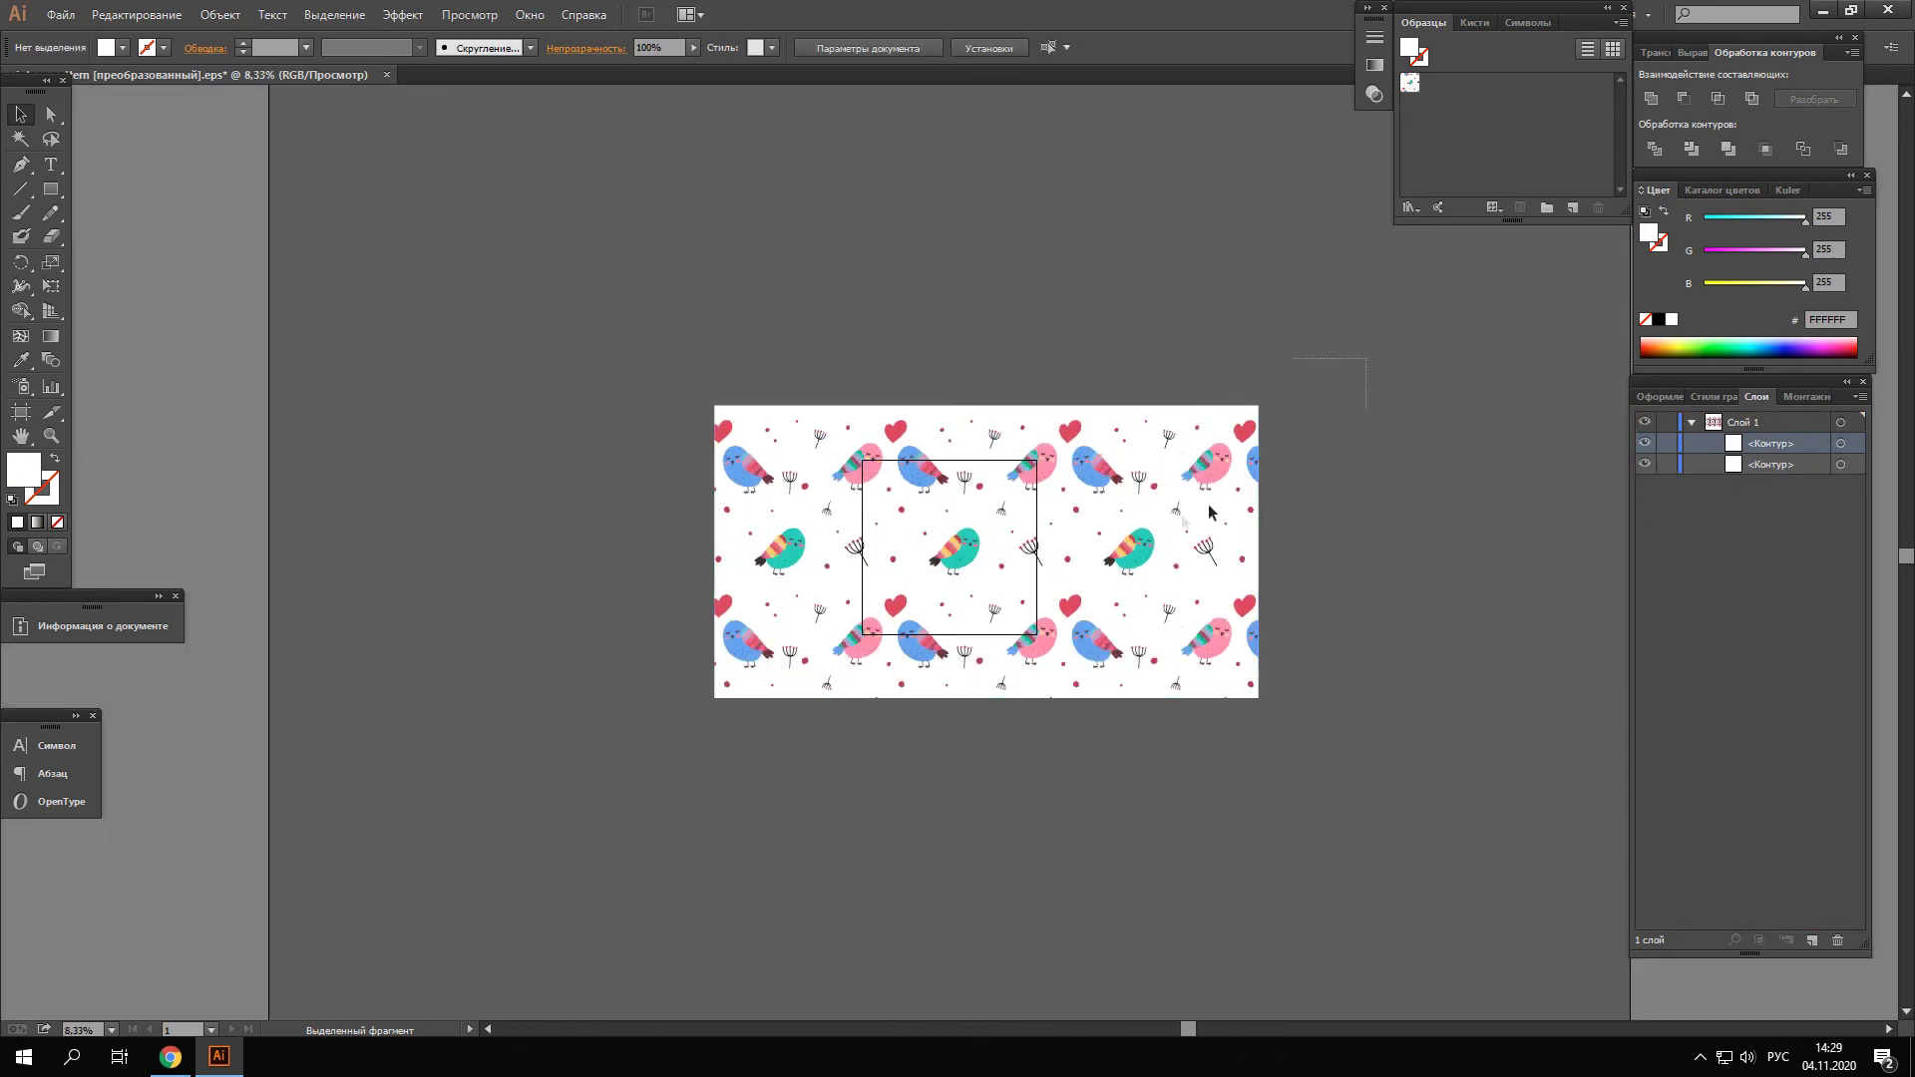
pyautogui.click(1213, 514)
# Stretch the pattern rectangle up, left, right and down to enlarge the repeat area
pyautogui.moveTo(986, 406); pyautogui.dragTo(987, 219)
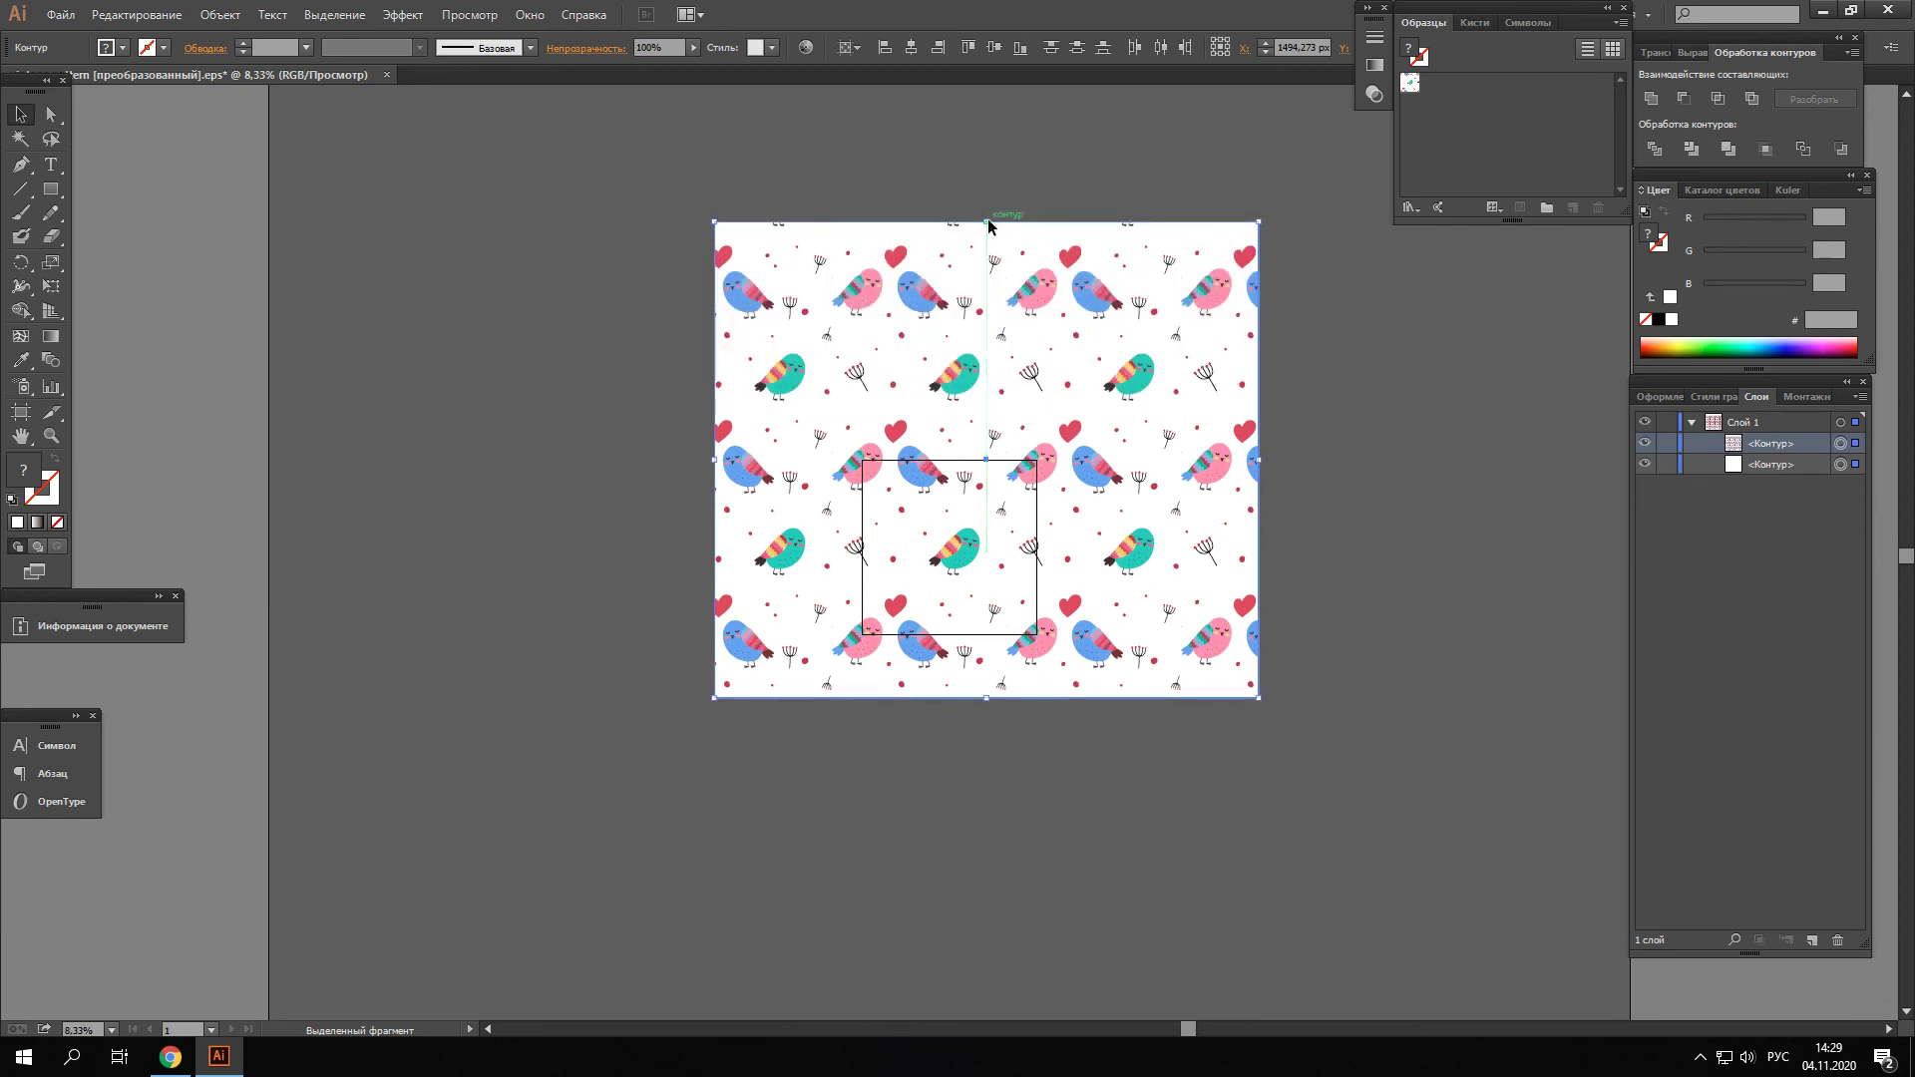
pyautogui.moveTo(1259, 460); pyautogui.dragTo(1452, 460)
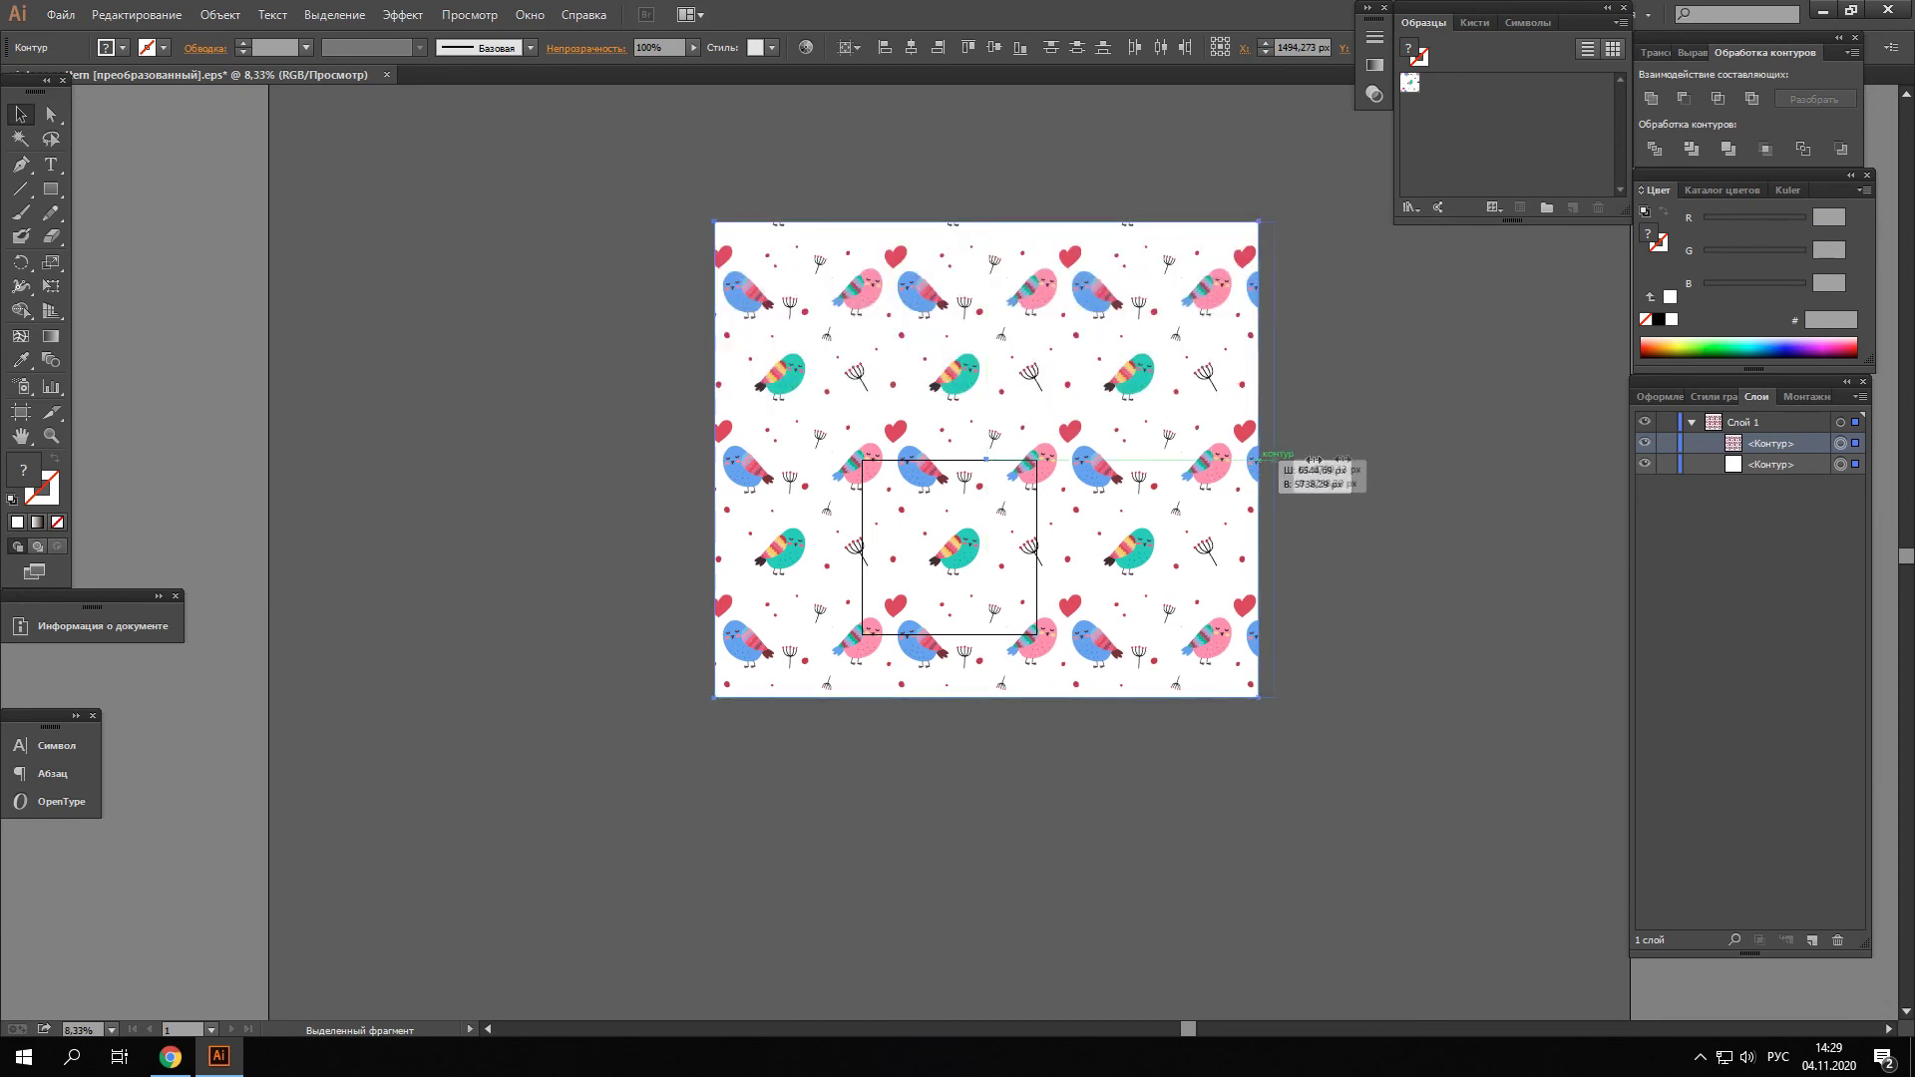
pyautogui.moveTo(718, 461); pyautogui.dragTo(389, 461)
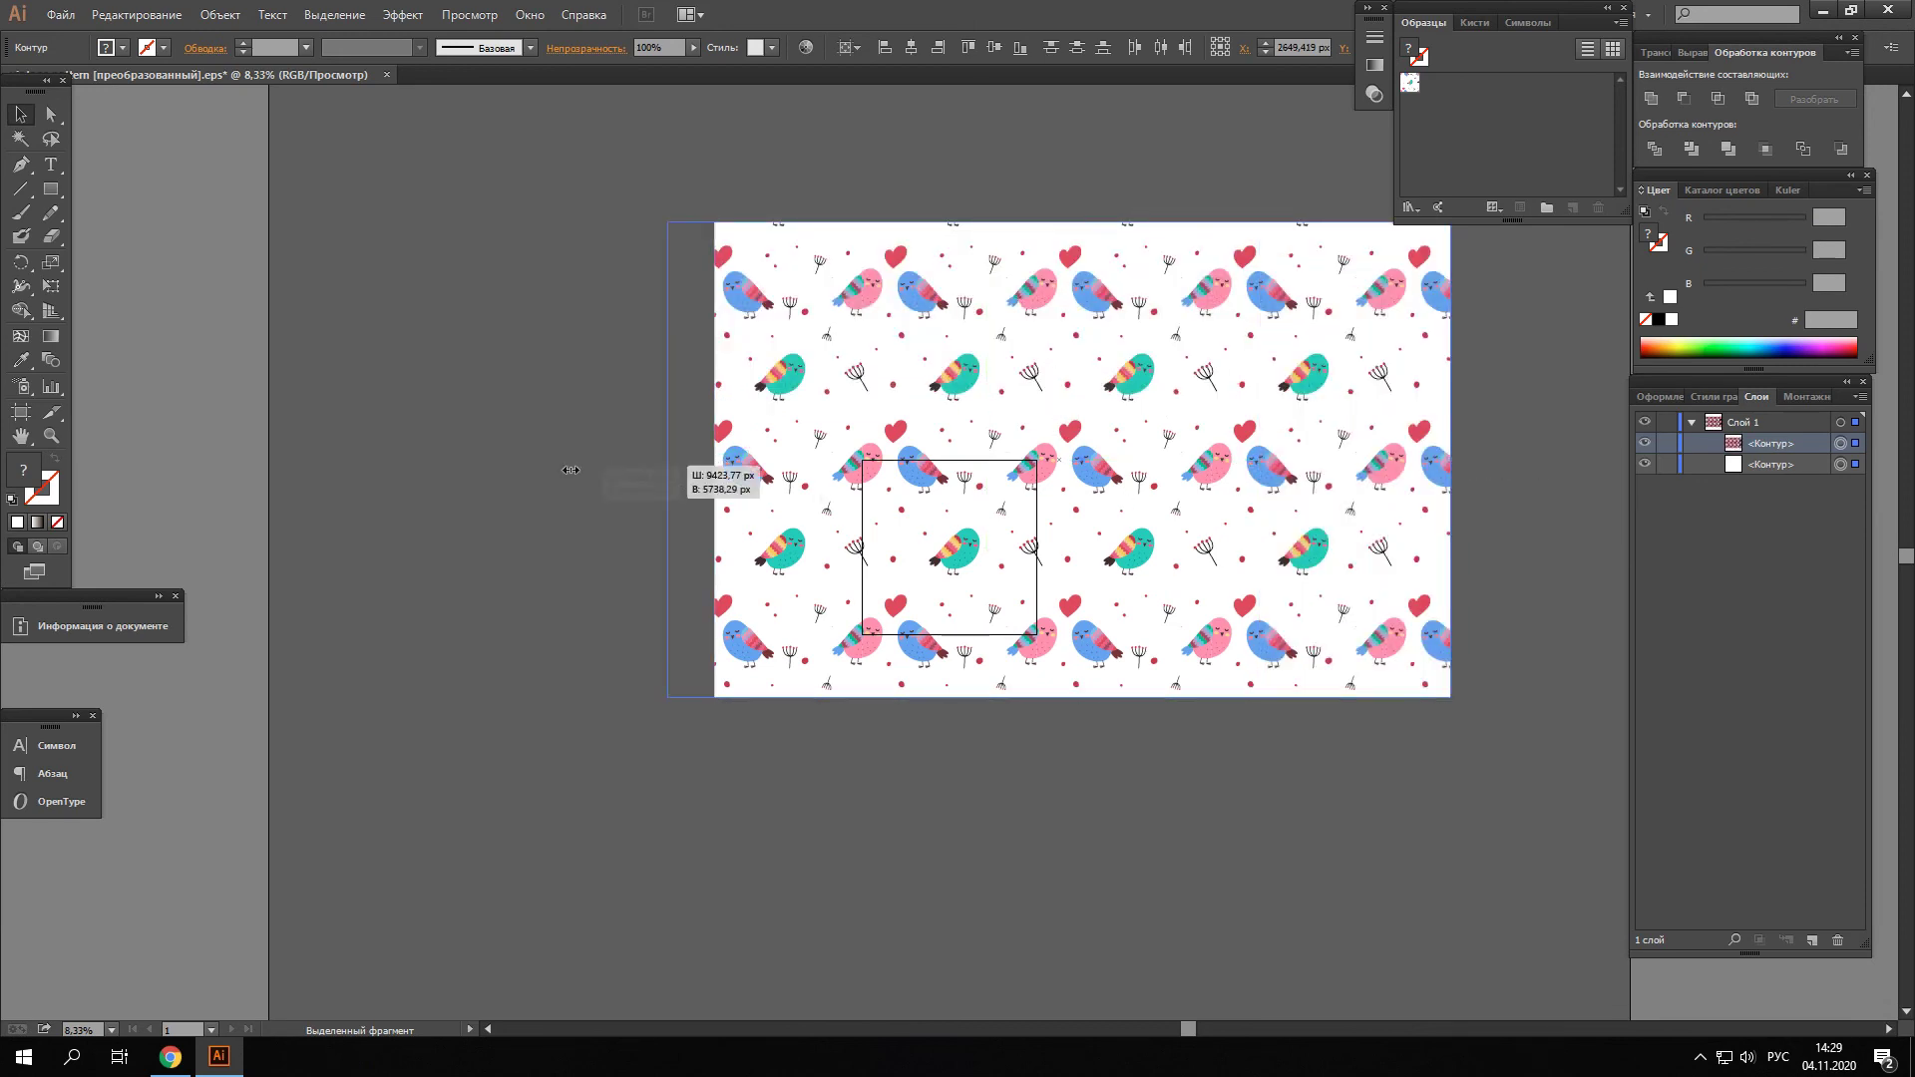
pyautogui.moveTo(923, 700); pyautogui.dragTo(915, 945)
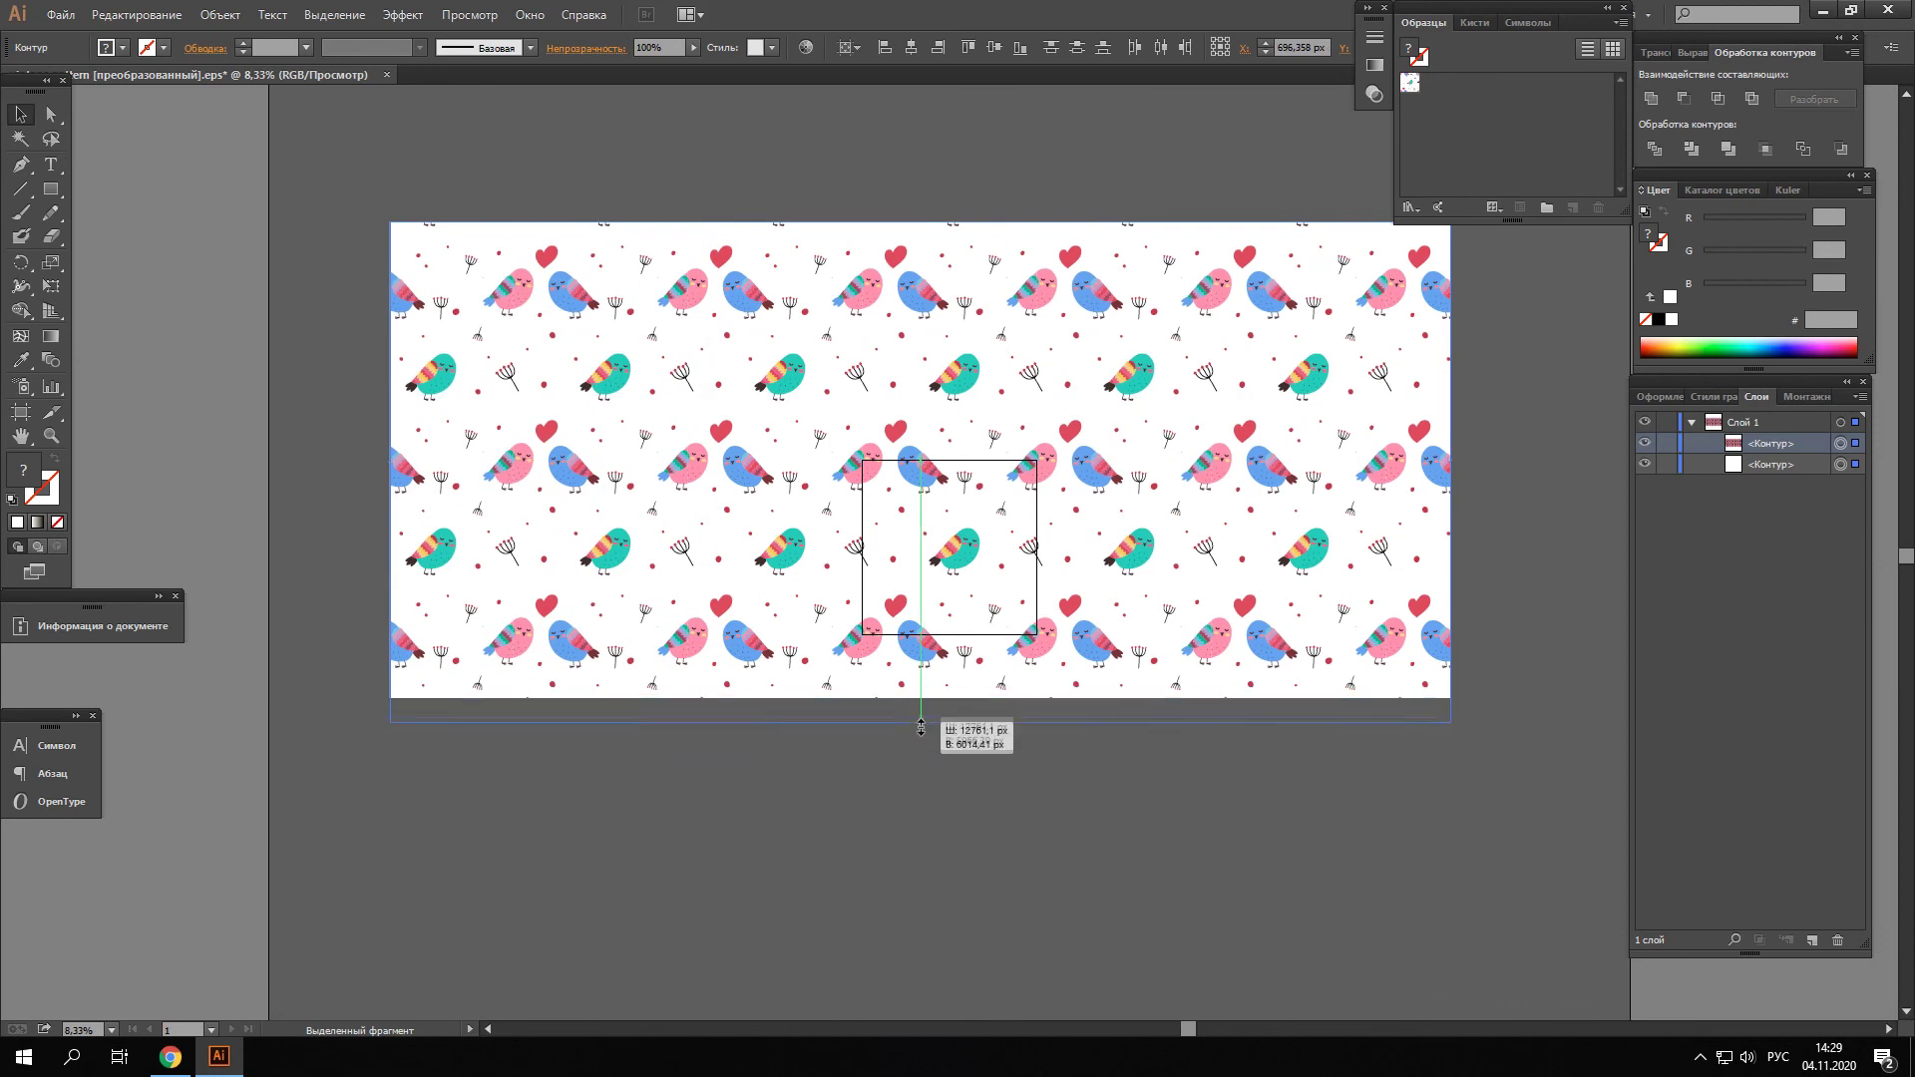
pyautogui.moveTo(915, 946); pyautogui.dragTo(914, 946)
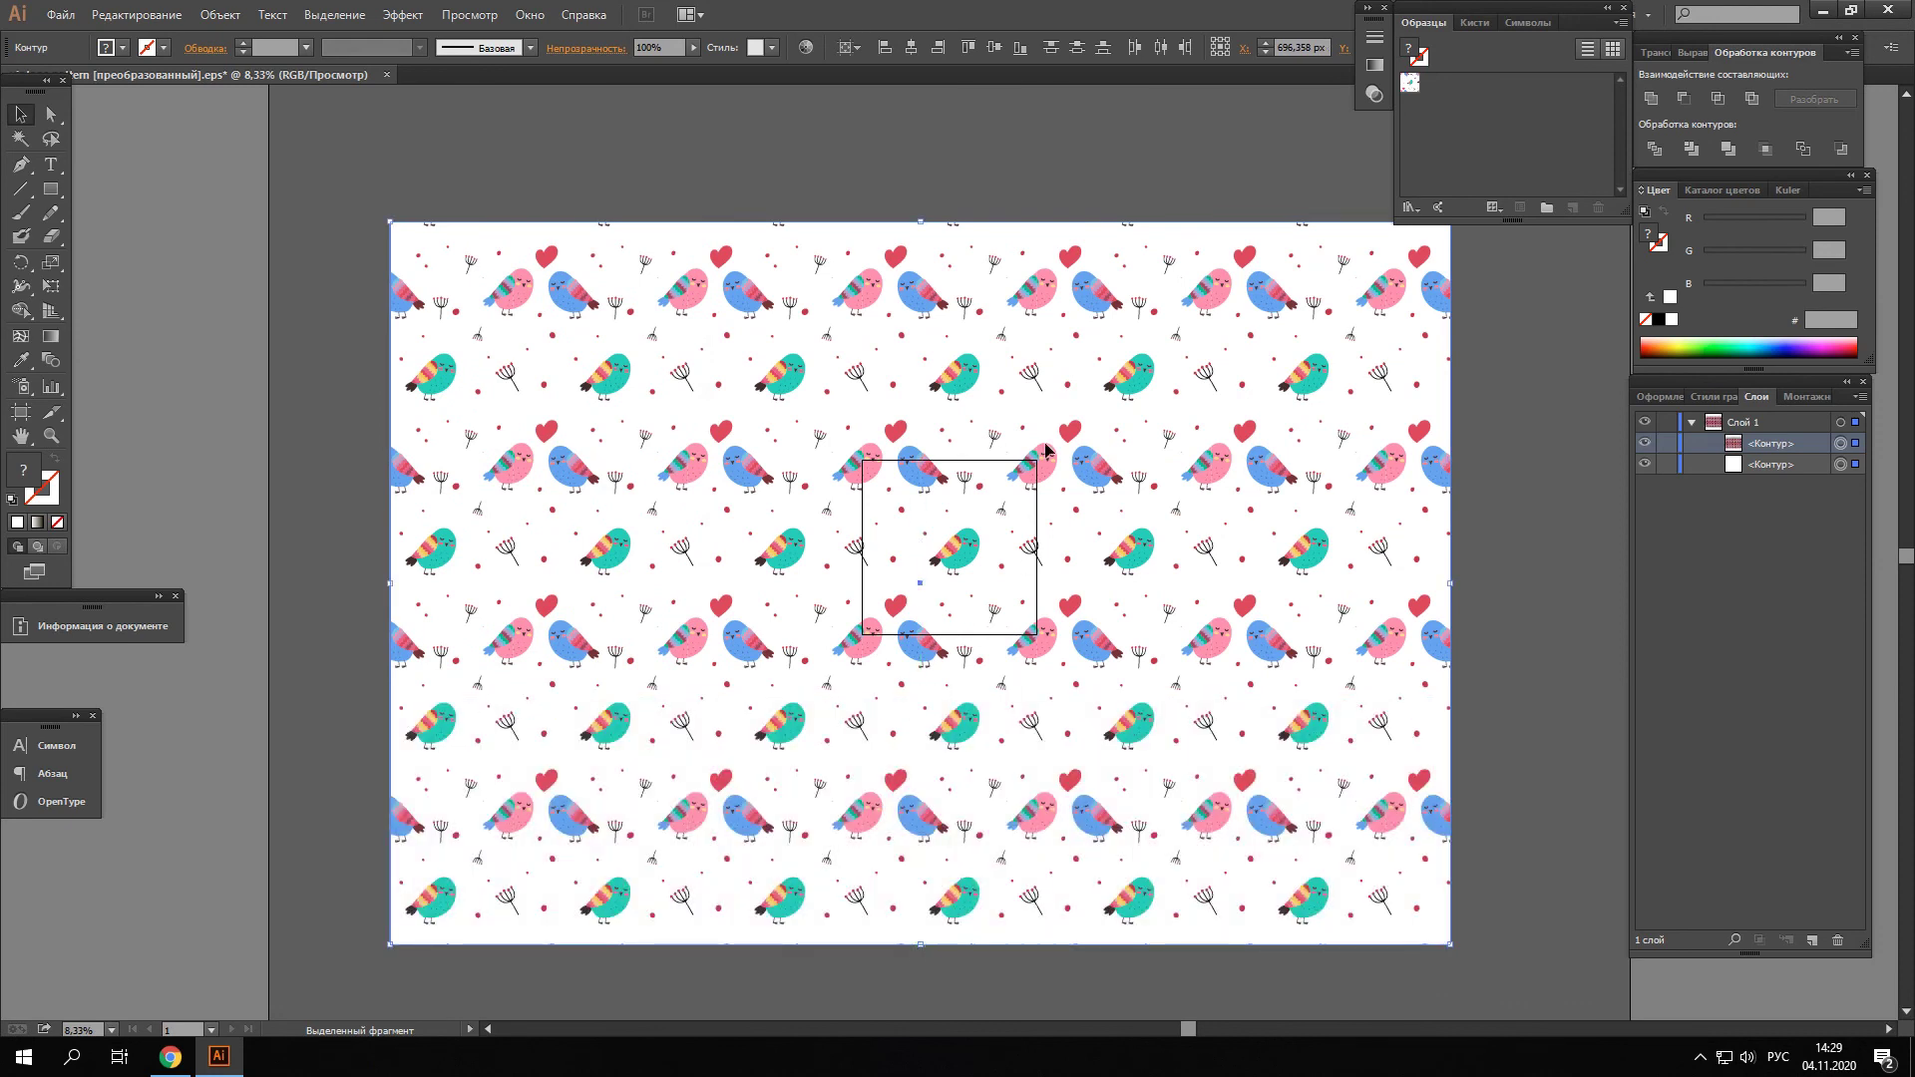
pyautogui.scroll(-1, 938, 566)
pyautogui.scroll(1, 733, 490)
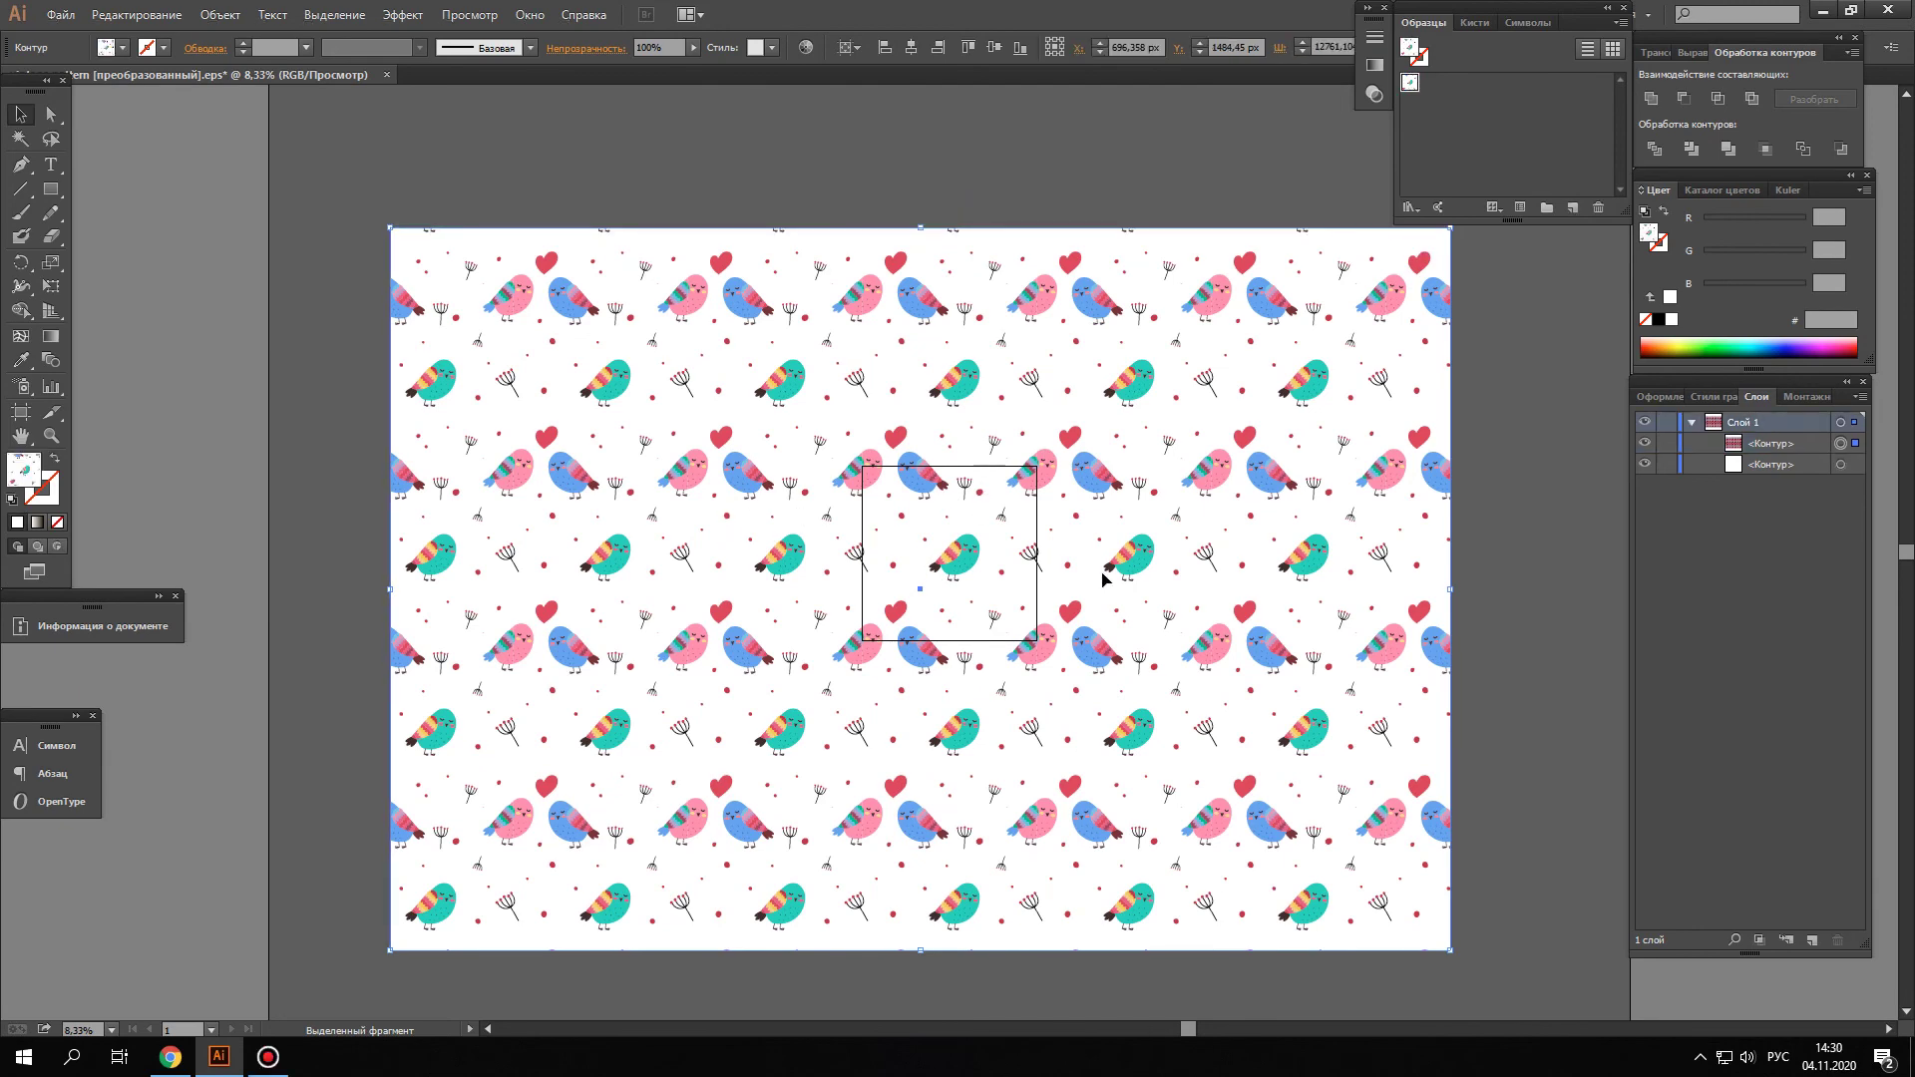